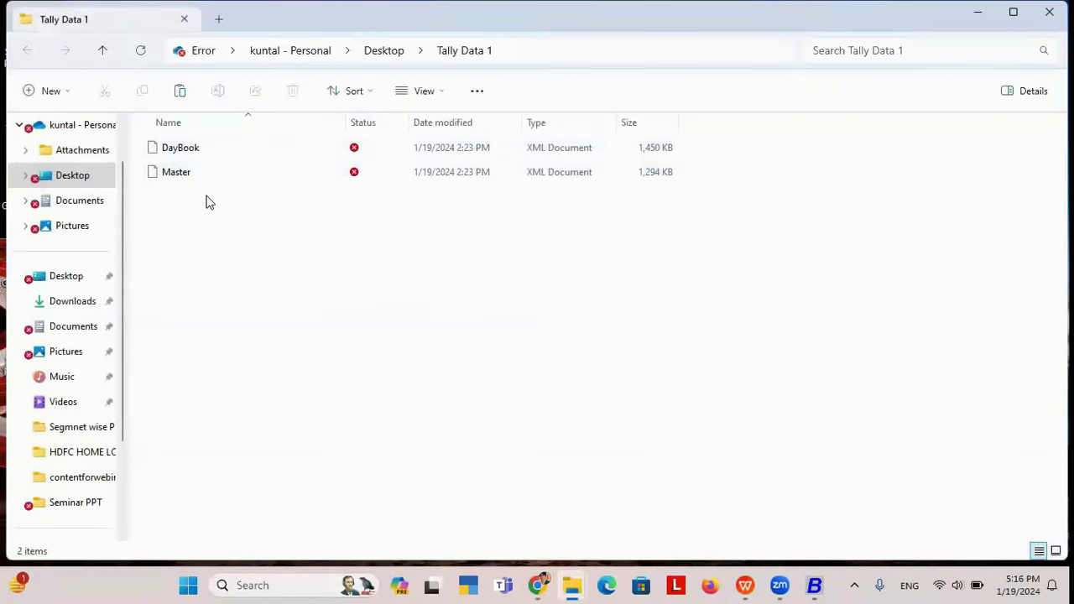
Step: Switch to the Busy window for the company Importing Data from Tally and open the Tally2Busy add-on
{"action": "mouse_move", "coordinate": [812, 584]}
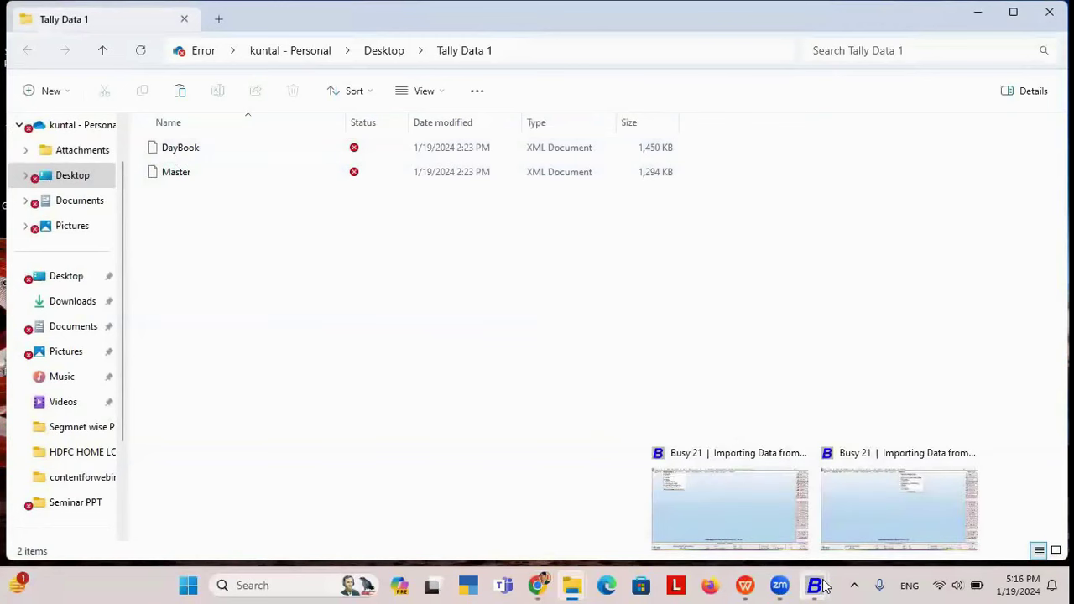
{"action": "left_click", "coordinate": [848, 526]}
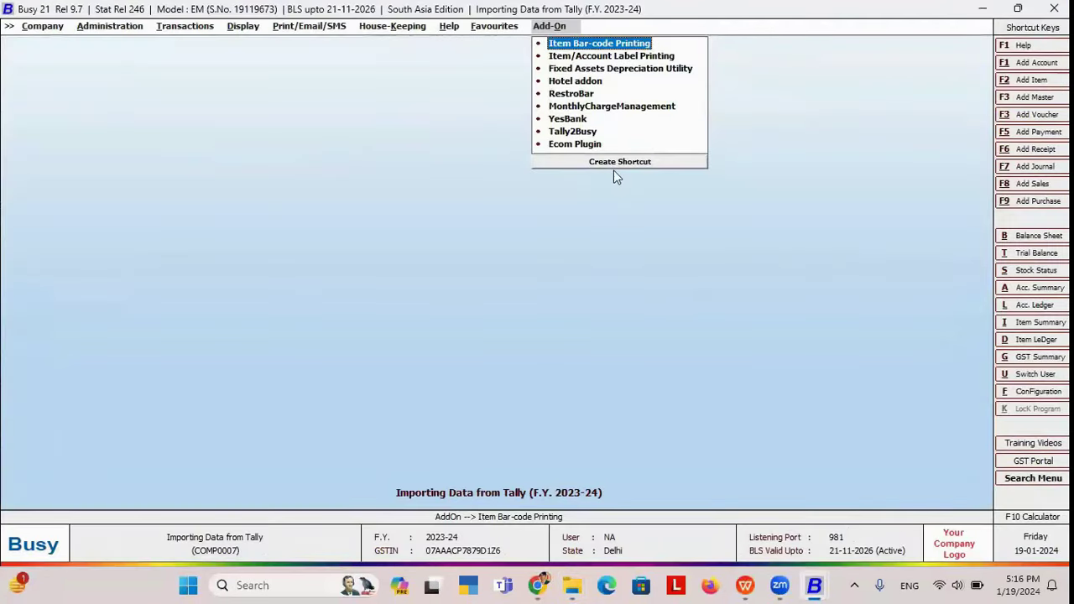
{"action": "left_click", "coordinate": [572, 133]}
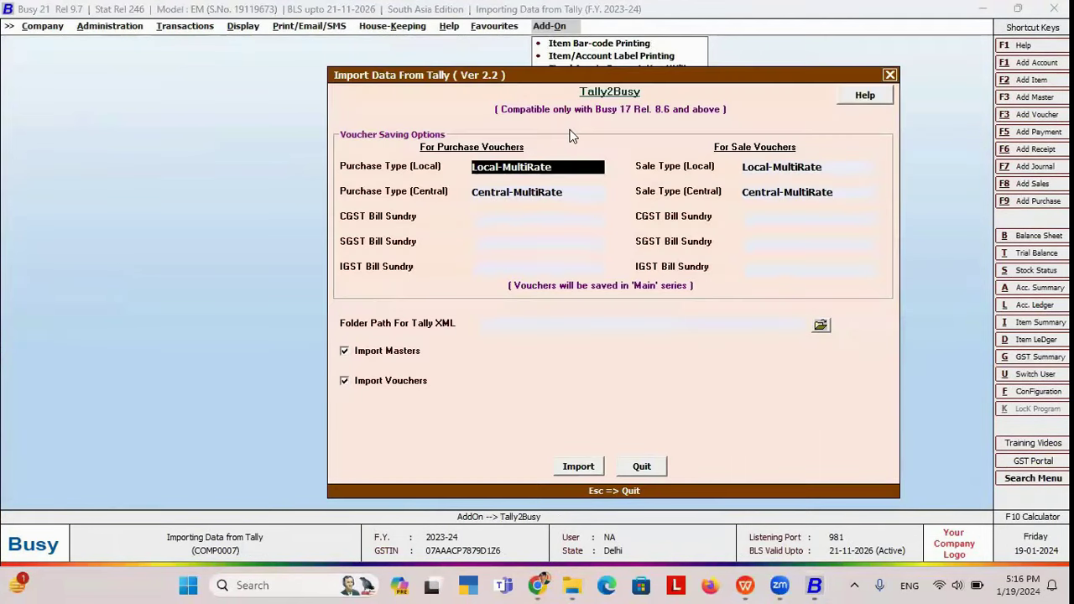
Step: Set the purchase voucher bill sundries to CGST, SGST and IGST in their matching fields
{"action": "left_click", "coordinate": [497, 217]}
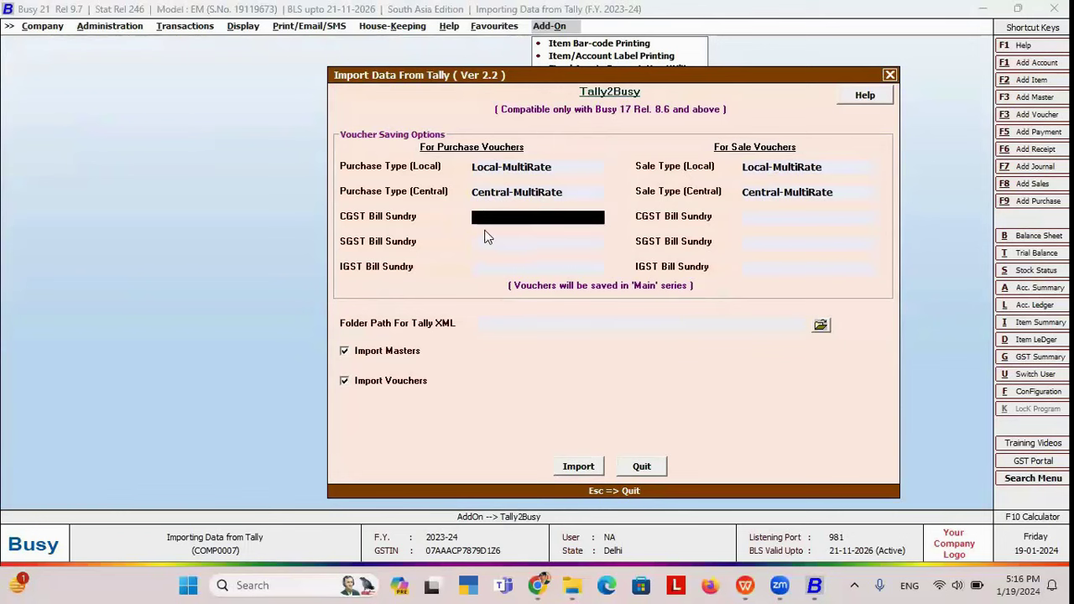
{"action": "type", "text": "c"}
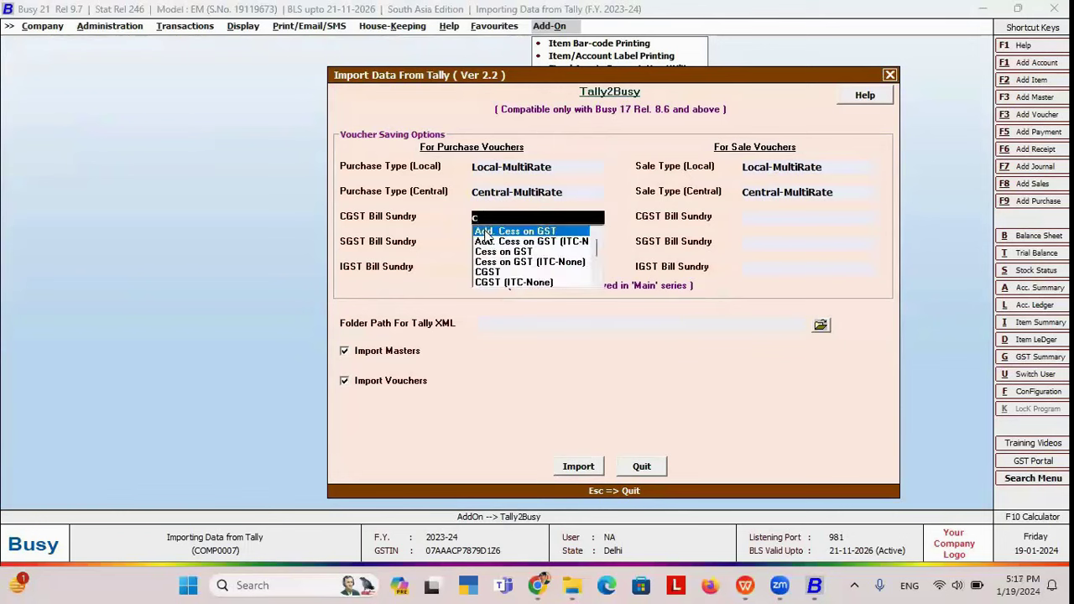
{"action": "type", "text": "g"}
{"action": "key", "text": "Return"}
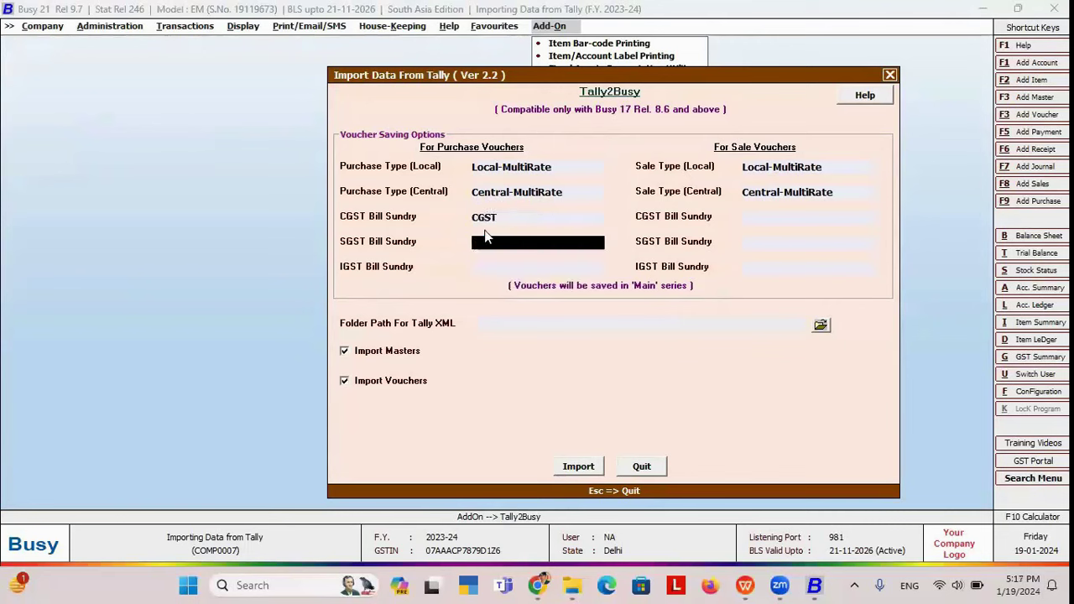
{"action": "type", "text": "sgs"}
{"action": "key", "text": "Return"}
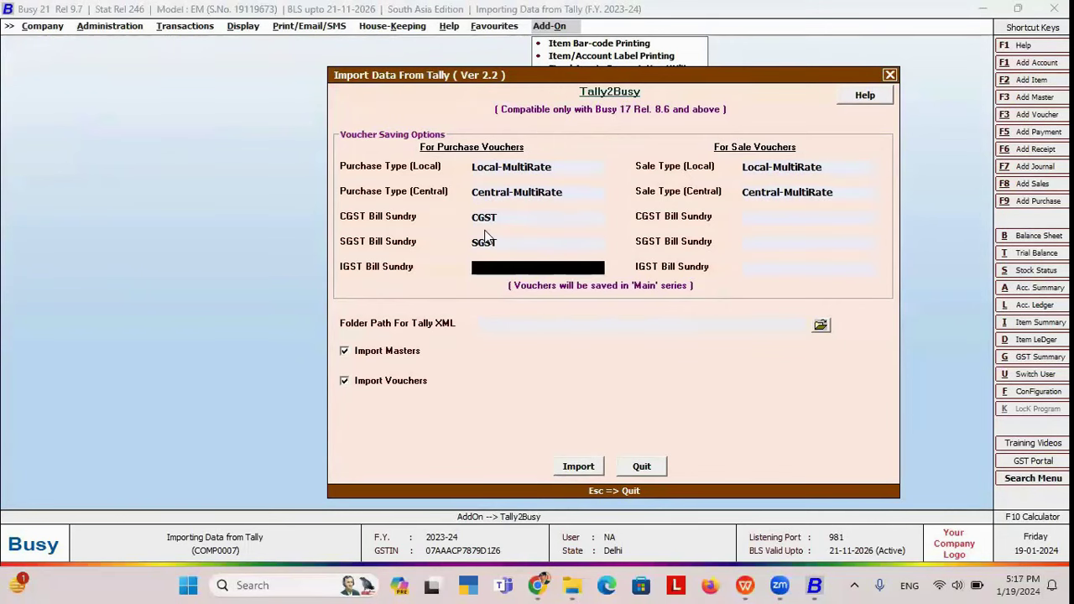
{"action": "type", "text": "igs"}
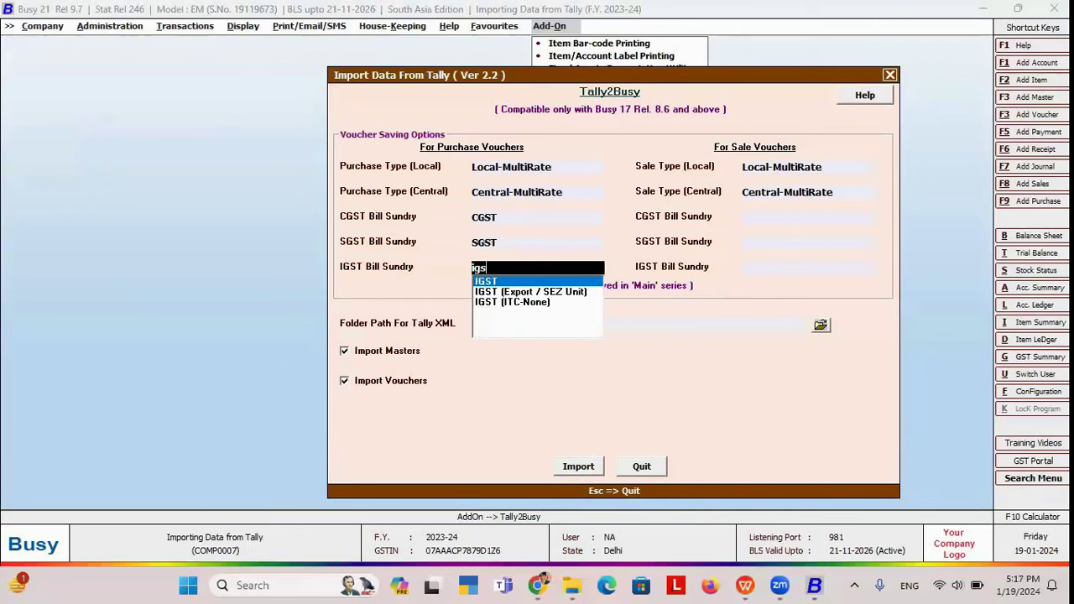
{"action": "key", "text": "Return"}
Step: Set the sale voucher bill sundries to CGST, SGST and IGST in their matching fields
{"action": "key", "text": "Return"}
{"action": "key", "text": "Return"}
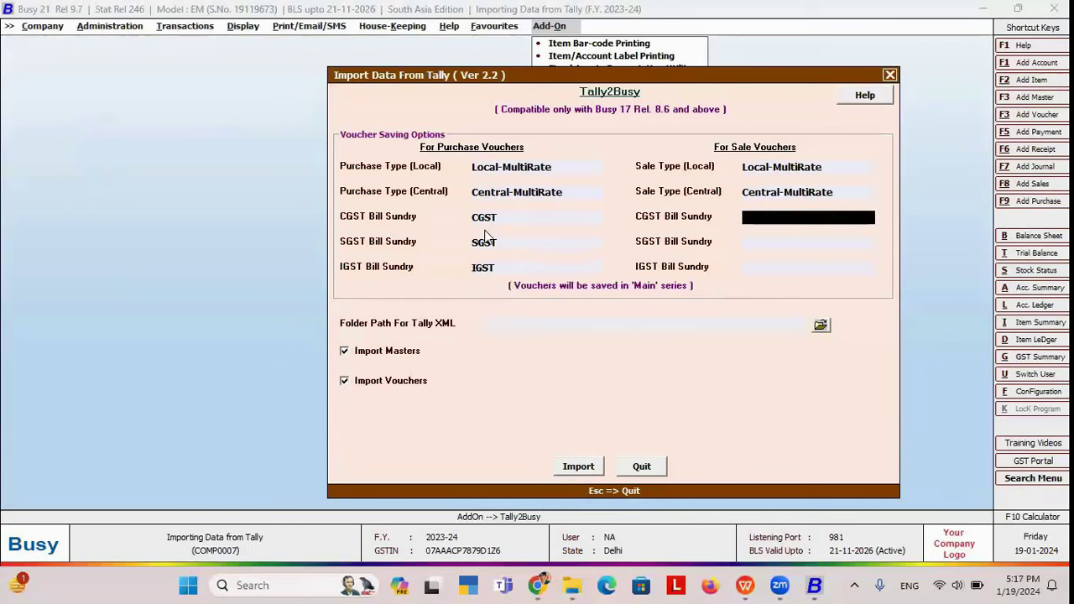
{"action": "type", "text": "cg"}
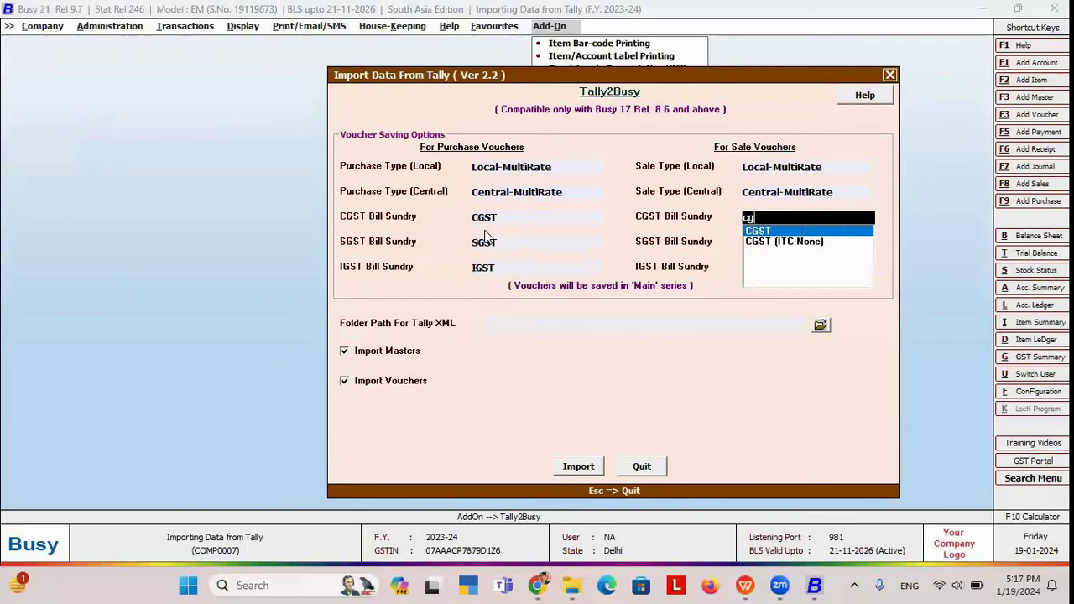
{"action": "key", "text": "Return"}
{"action": "type", "text": "s"}
{"action": "key", "text": "Return"}
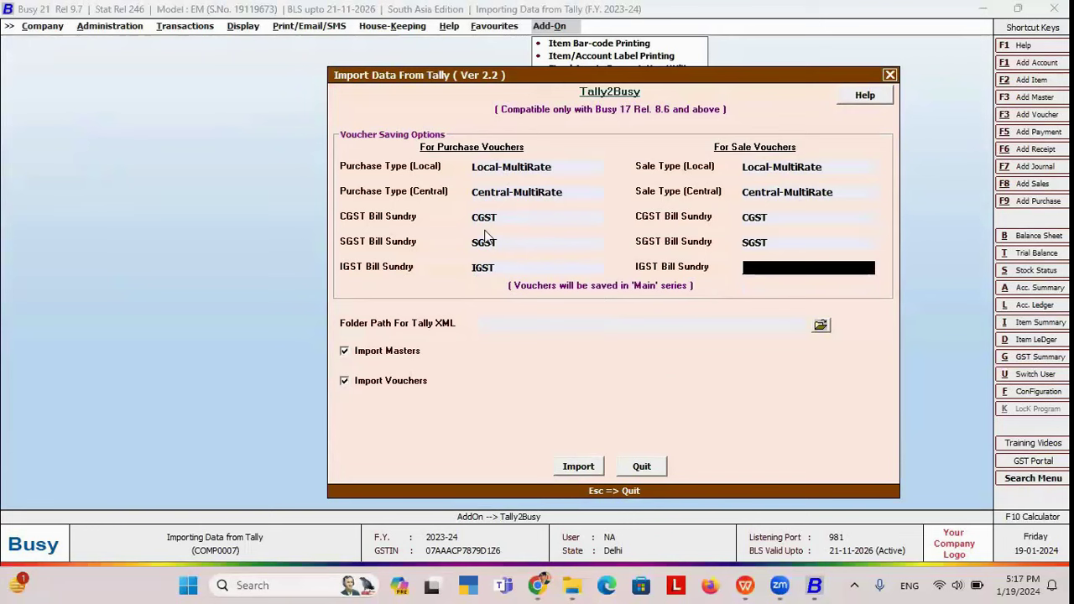
{"action": "type", "text": "is"}
{"action": "key", "text": "BackSpace"}
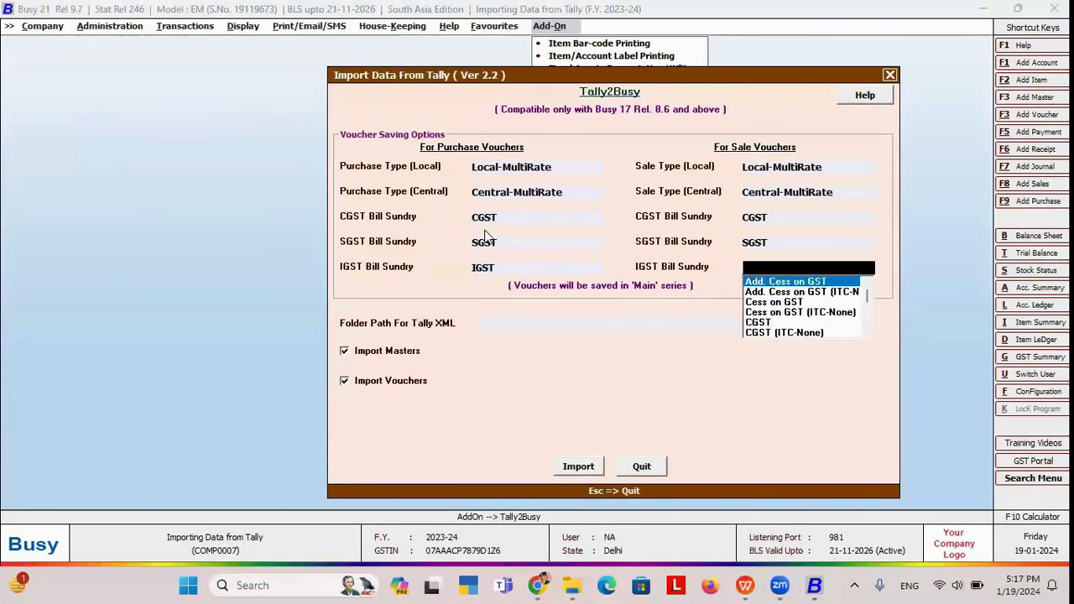
{"action": "type", "text": "g"}
{"action": "key", "text": "Down"}
{"action": "key", "text": "Return"}
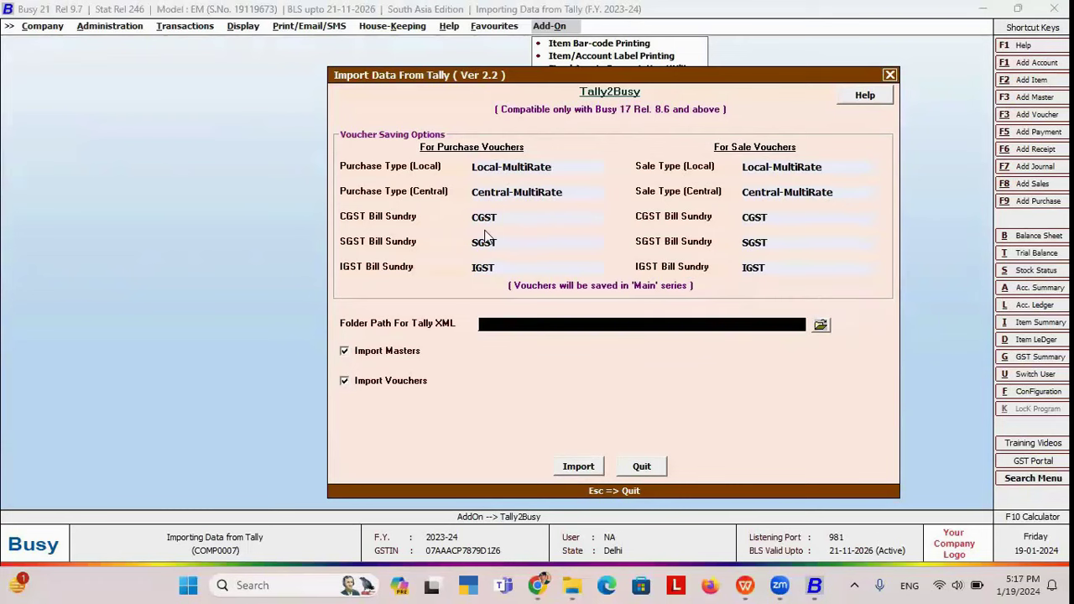
Step: Choose the Tally Data 1 folder on the Desktop as the folder path for the Tally XML files
{"action": "left_click", "coordinate": [820, 326]}
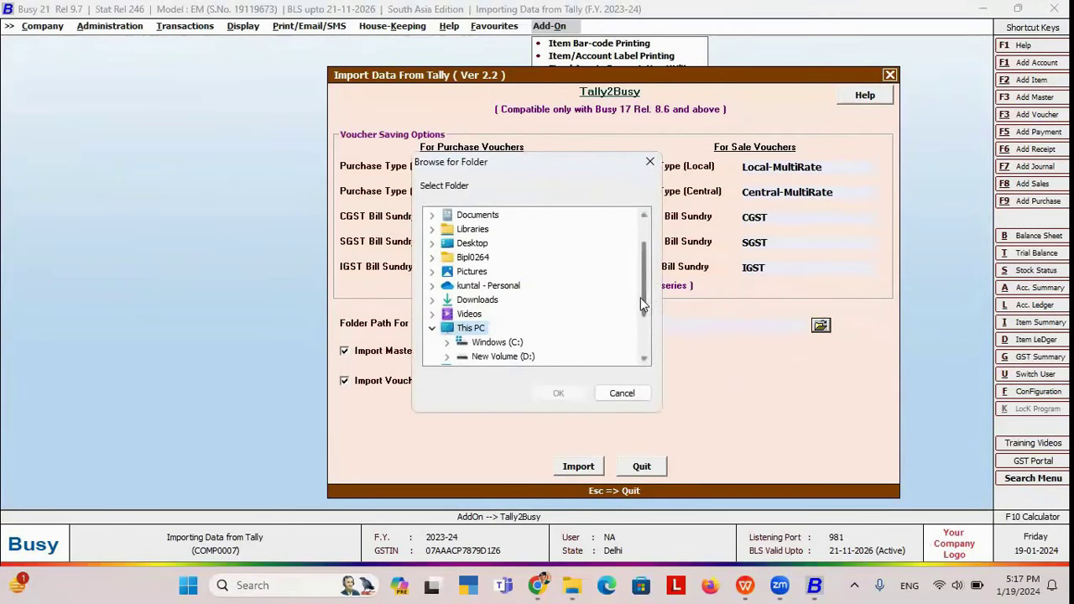
{"action": "scroll", "coordinate": [641, 296], "scroll_direction": "up", "scroll_amount": 2}
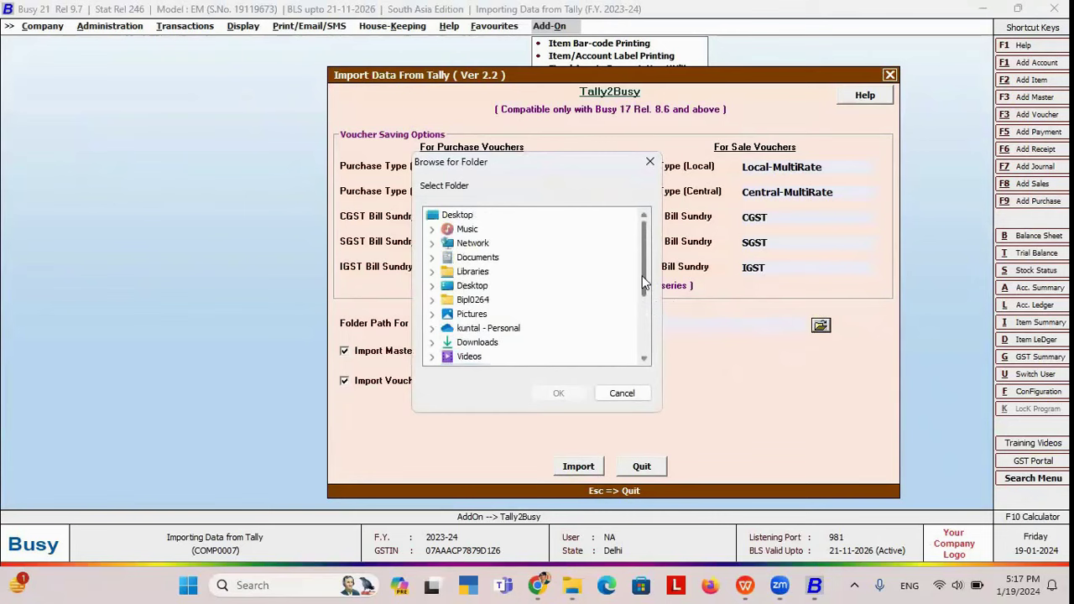
{"action": "double_click", "coordinate": [470, 286]}
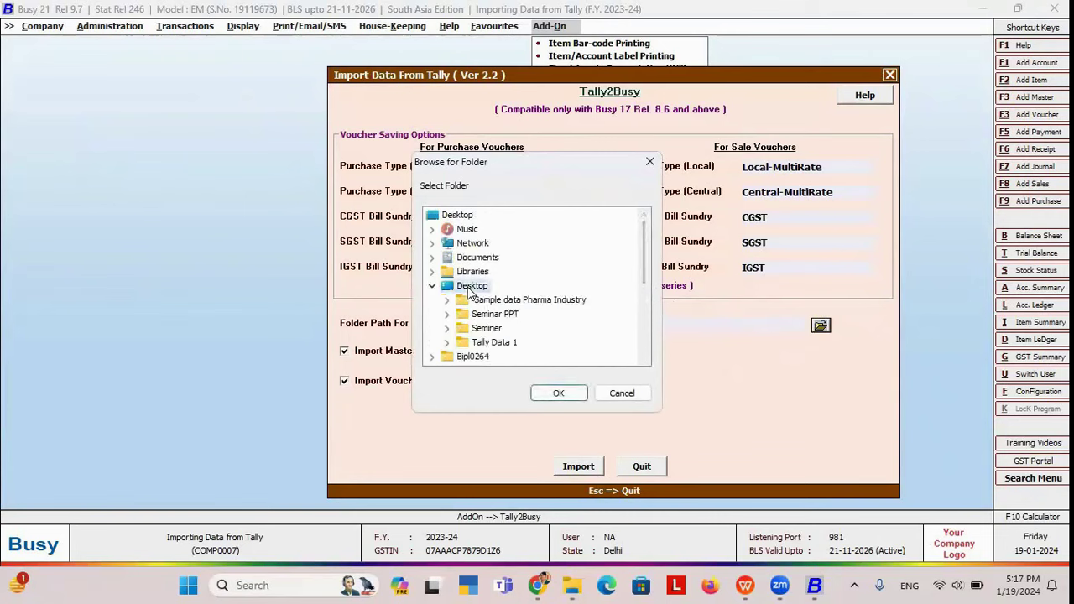
{"action": "left_click", "coordinate": [506, 344]}
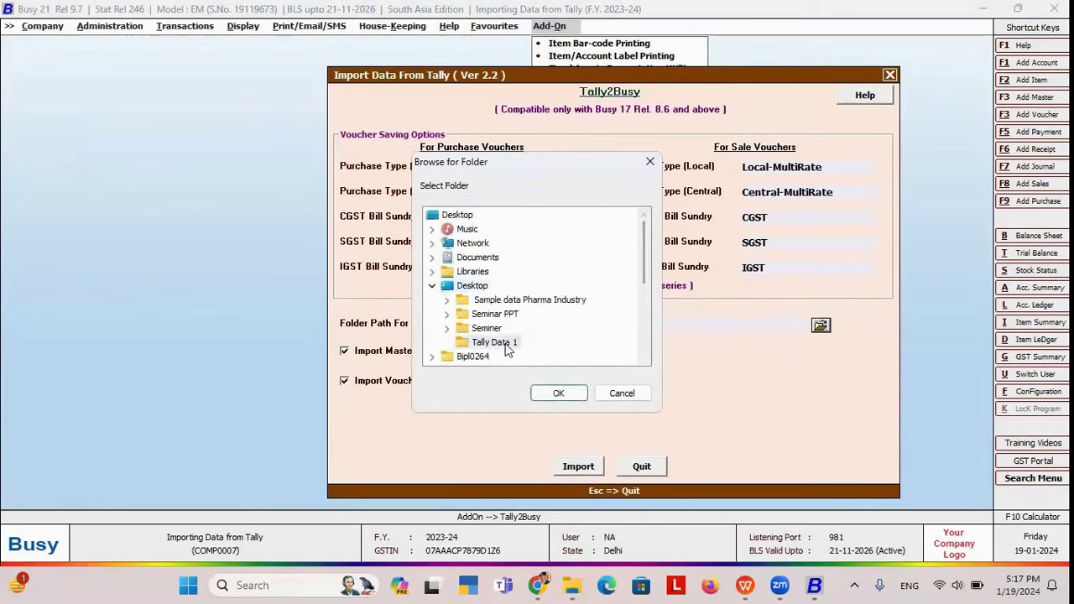
{"action": "left_click", "coordinate": [558, 393]}
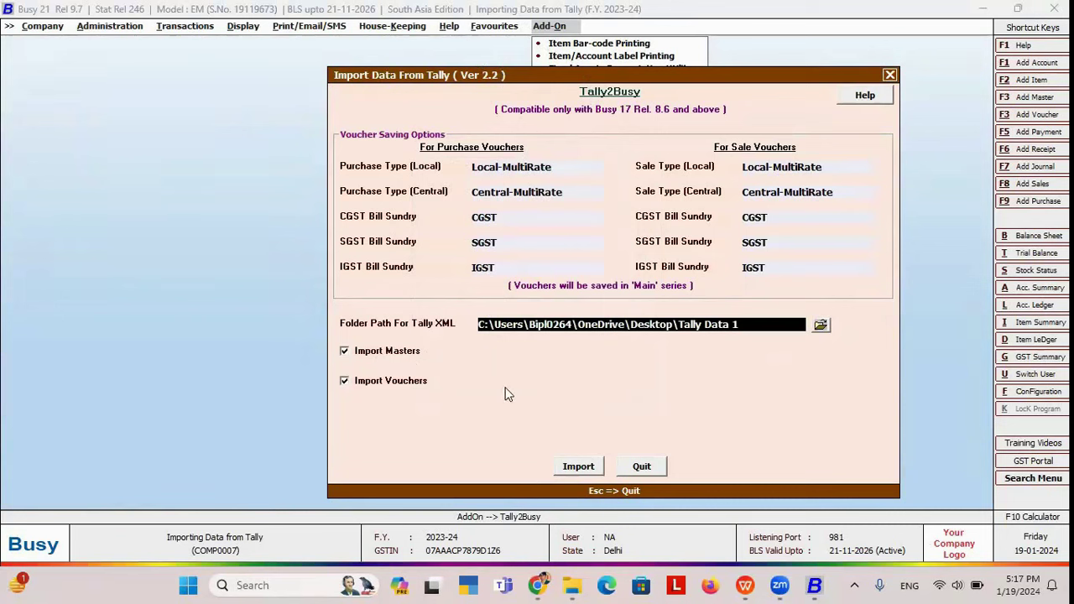
Step: Import the masters and vouchers from the Tally XML files, confirming the start, and close the import utility
{"action": "left_click", "coordinate": [574, 465]}
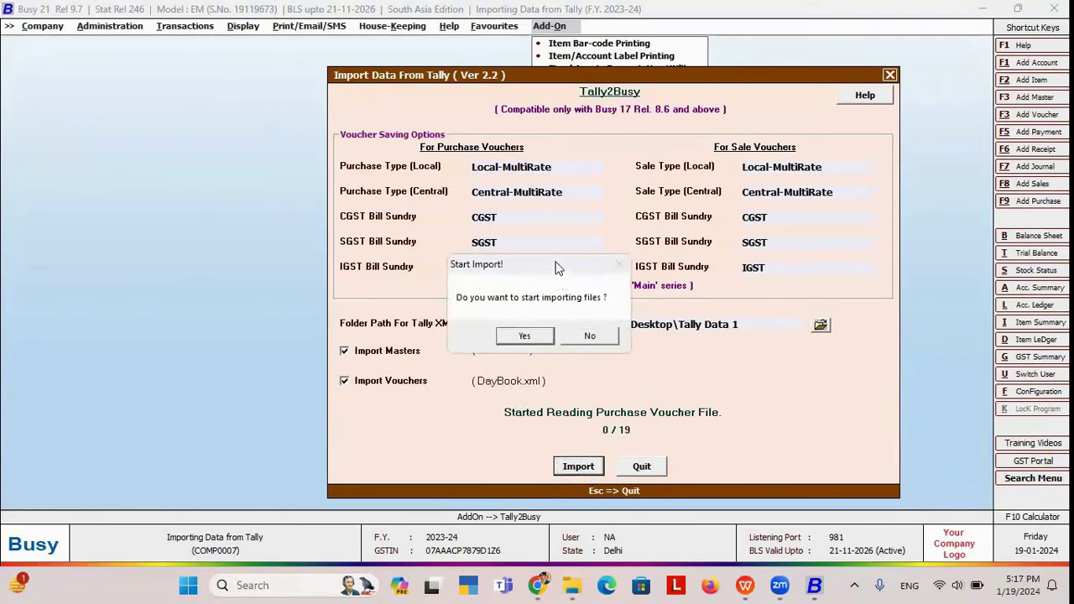
{"action": "left_click_drag", "start_coordinate": [557, 267], "coordinate": [630, 175]}
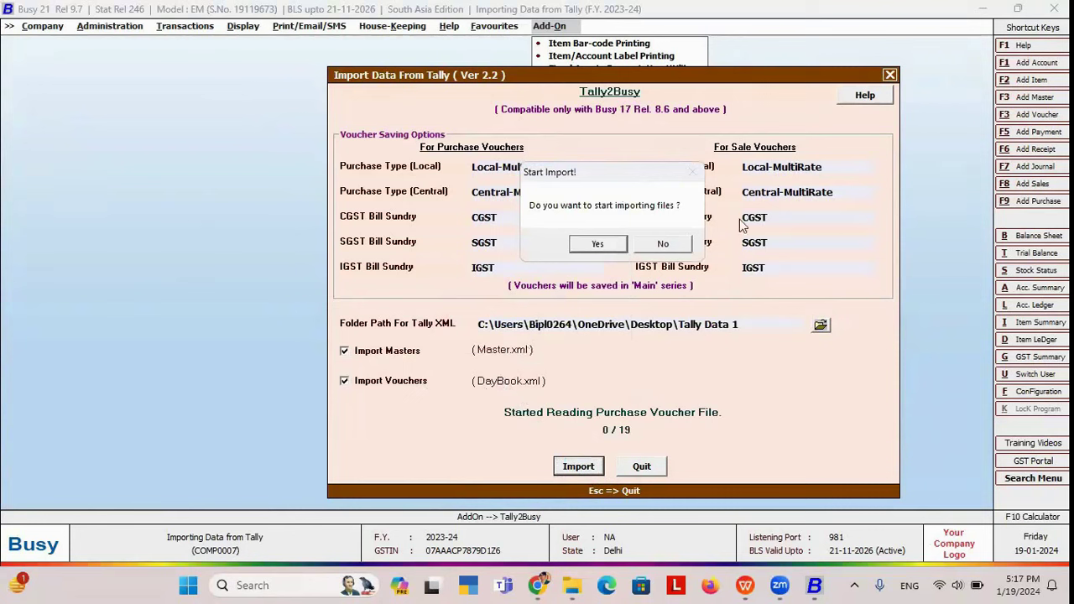
{"action": "left_click", "coordinate": [597, 248]}
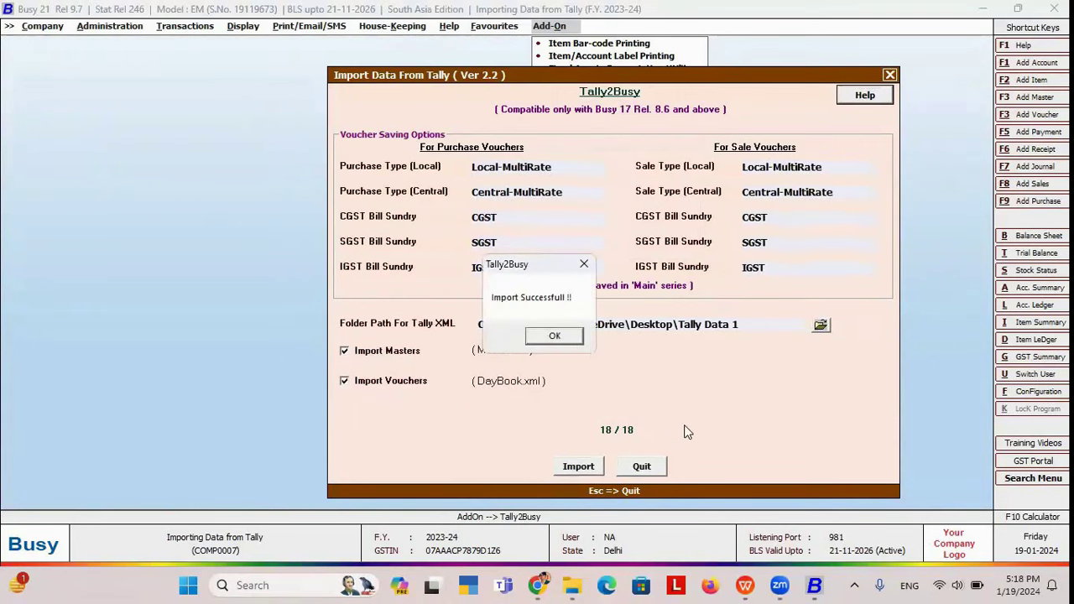
{"action": "left_click", "coordinate": [554, 334]}
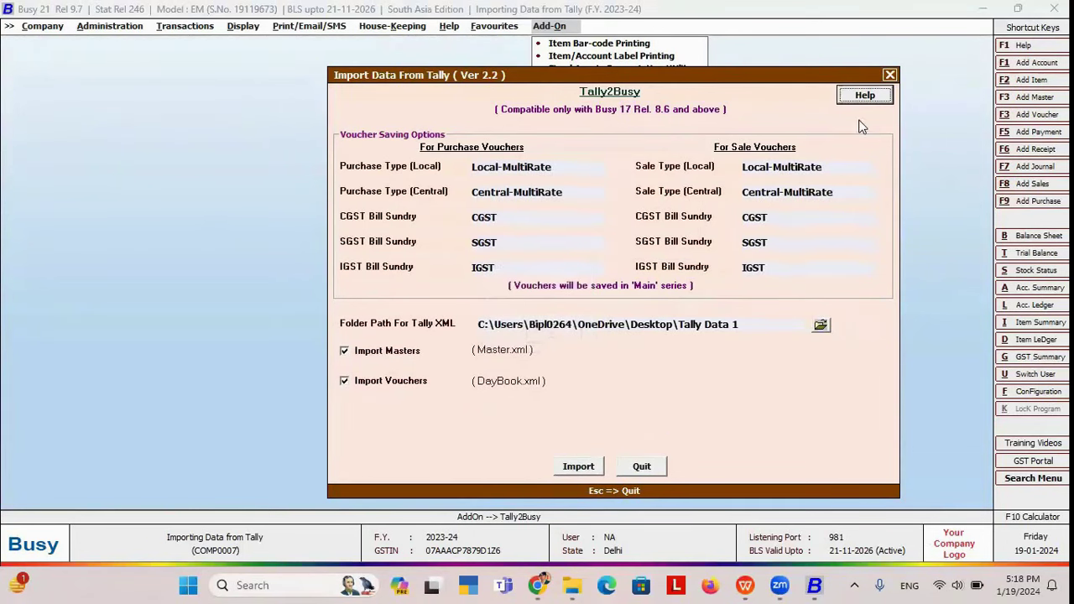
{"action": "left_click", "coordinate": [889, 75]}
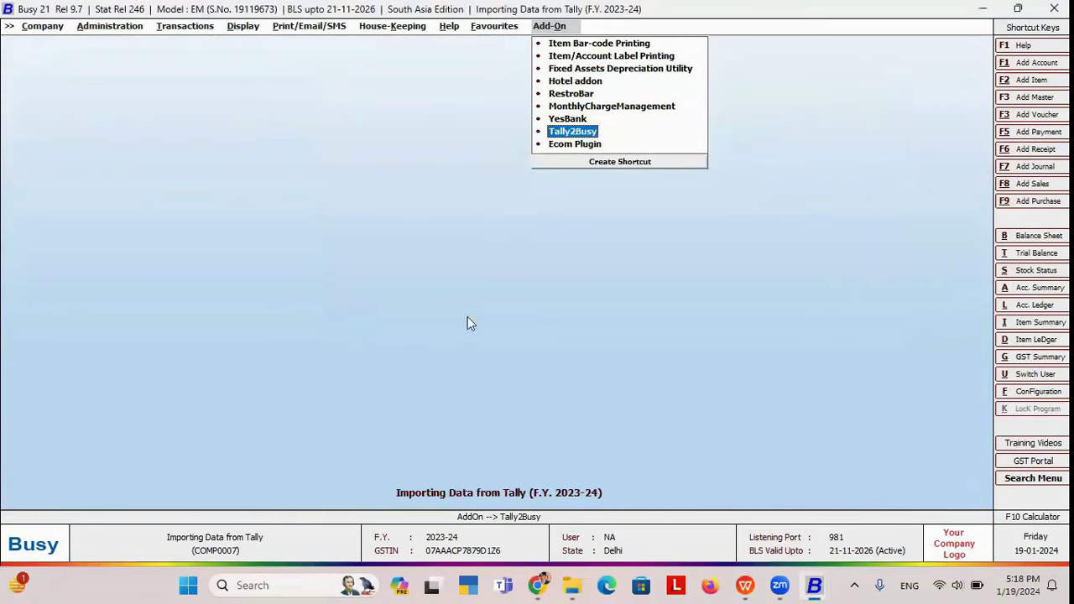
Step: Open the Vouchers Statistics check list report
{"action": "left_click", "coordinate": [243, 26]}
{"action": "left_click", "coordinate": [271, 262]}
{"action": "left_click", "coordinate": [285, 283]}
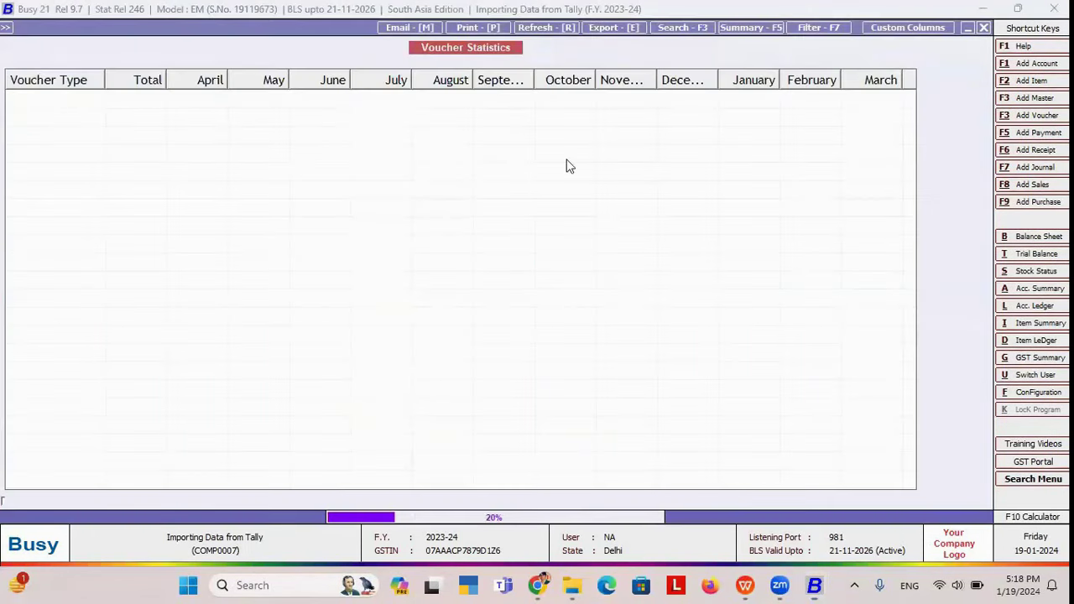
Step: Drill into the April sales vouchers and examine the items and IGST amounts of sales voucher 1
{"action": "double_click", "coordinate": [90, 100]}
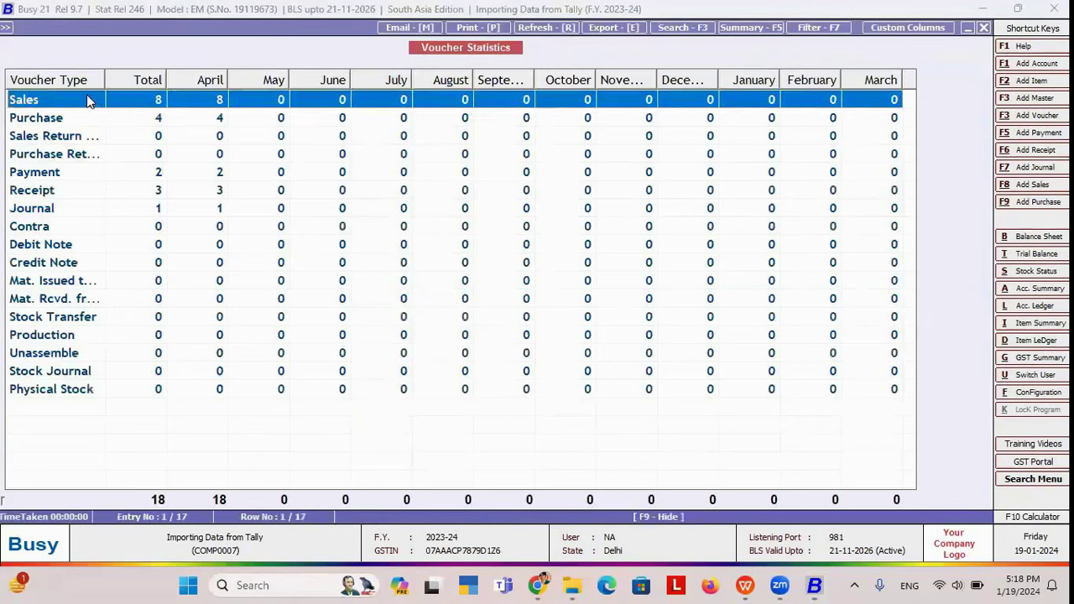
{"action": "key", "text": "Down"}
{"action": "key", "text": "Down"}
{"action": "key", "text": "Up"}
{"action": "key", "text": "Up"}
{"action": "key", "text": "Return"}
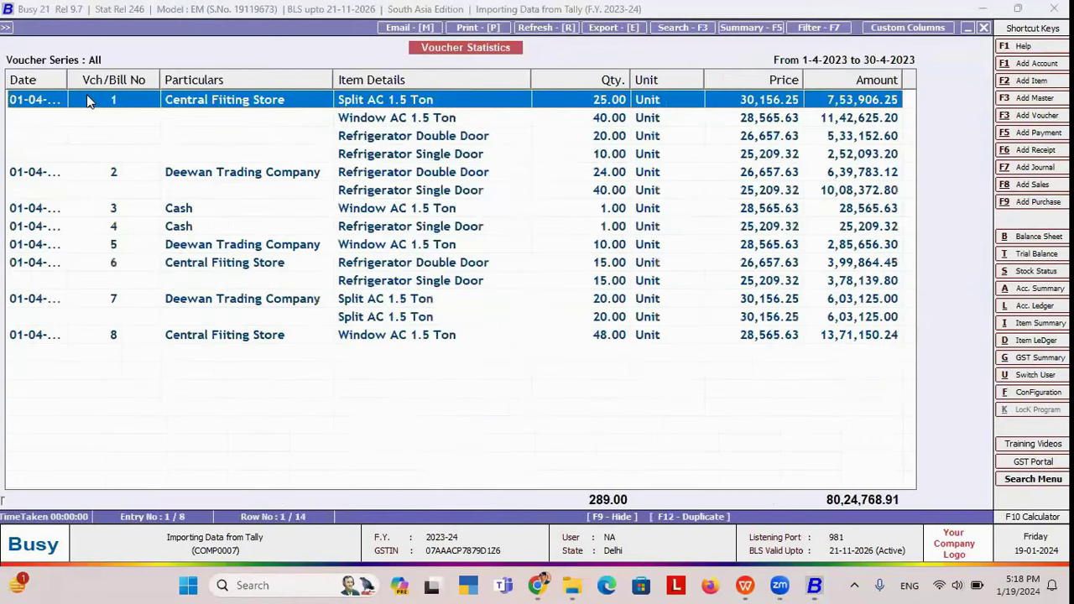
{"action": "key", "text": "Return"}
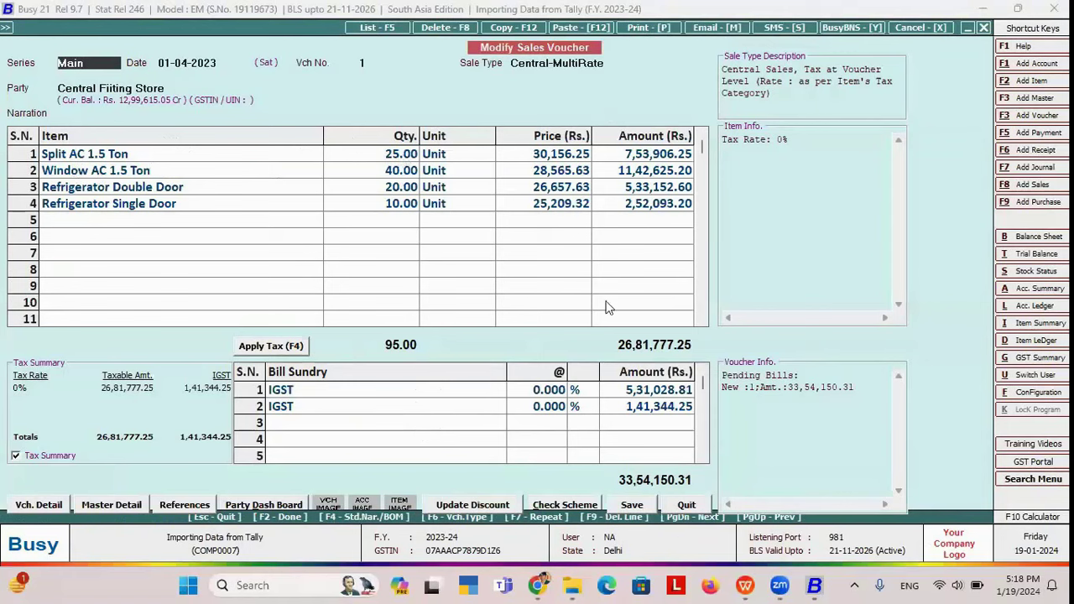
{"action": "left_click", "coordinate": [669, 392]}
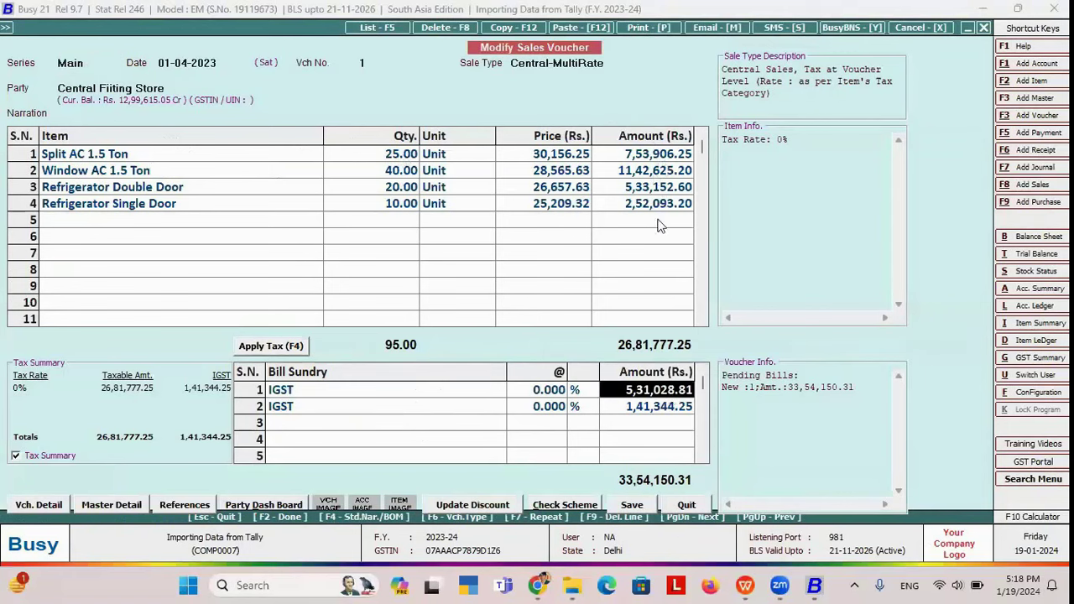
{"action": "key", "text": "Escape"}
{"action": "key", "text": "Escape"}
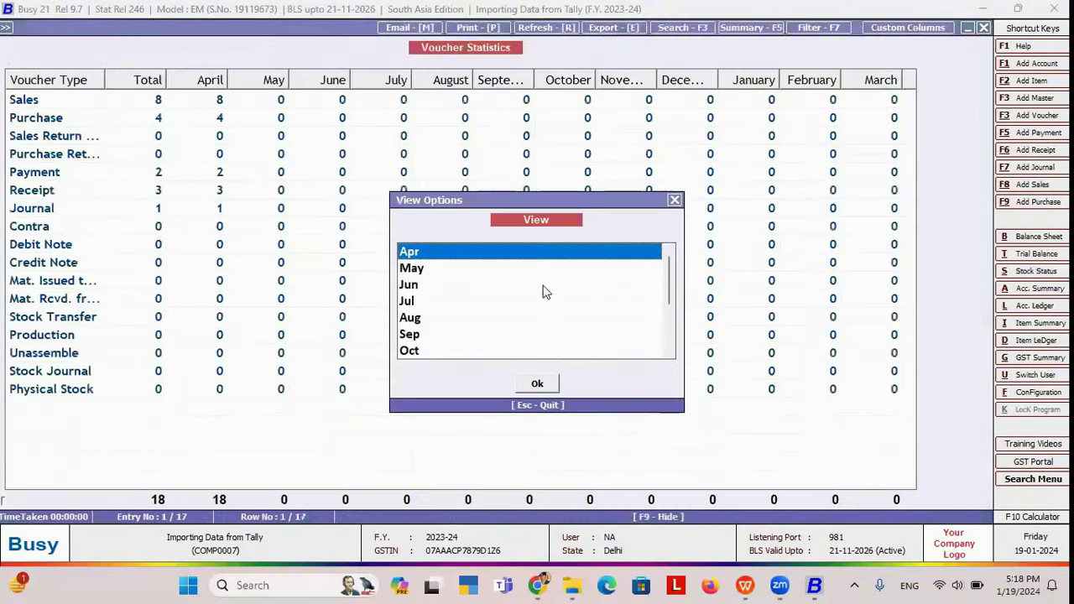
{"action": "key", "text": "Escape"}
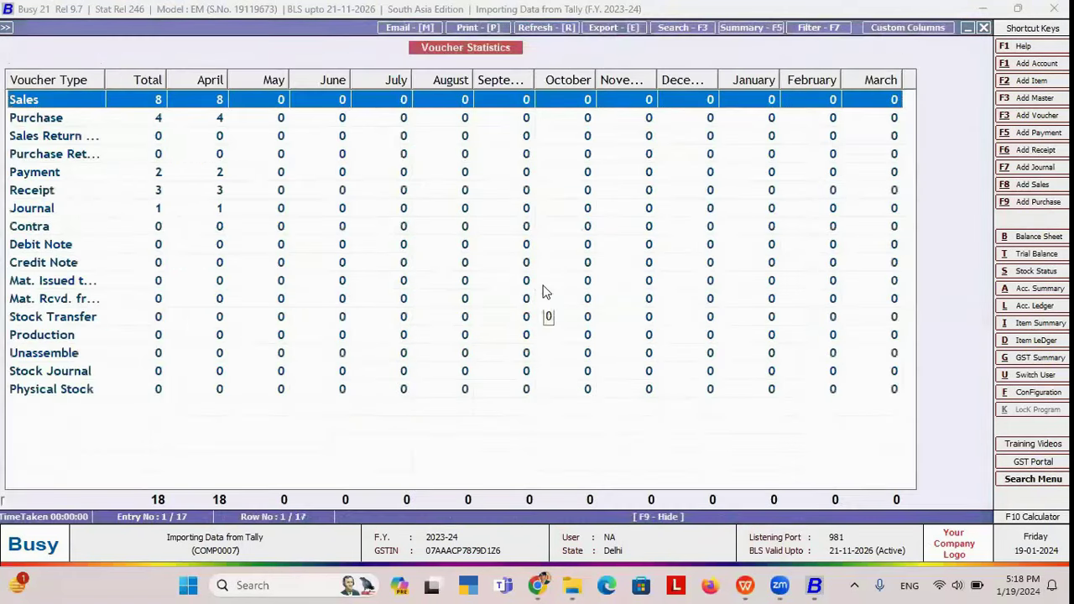
Step: Examine payment voucher 1 from the April payment vouchers and close the voucher statistics report
{"action": "double_click", "coordinate": [144, 124]}
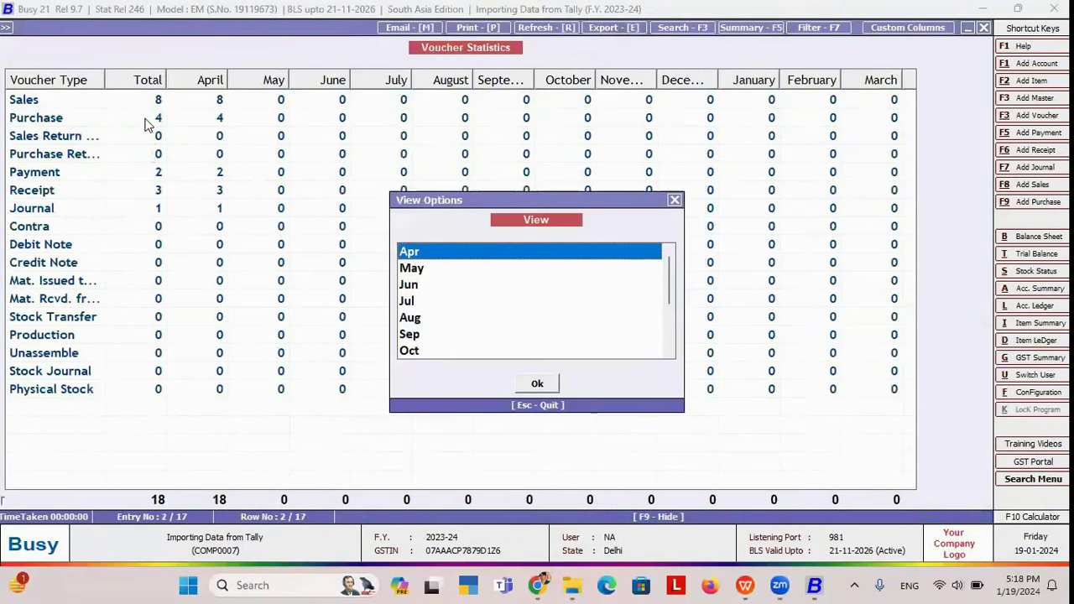
{"action": "key", "text": "Escape"}
{"action": "left_click", "coordinate": [161, 175]}
{"action": "left_click", "coordinate": [161, 174]}
{"action": "key", "text": "Return"}
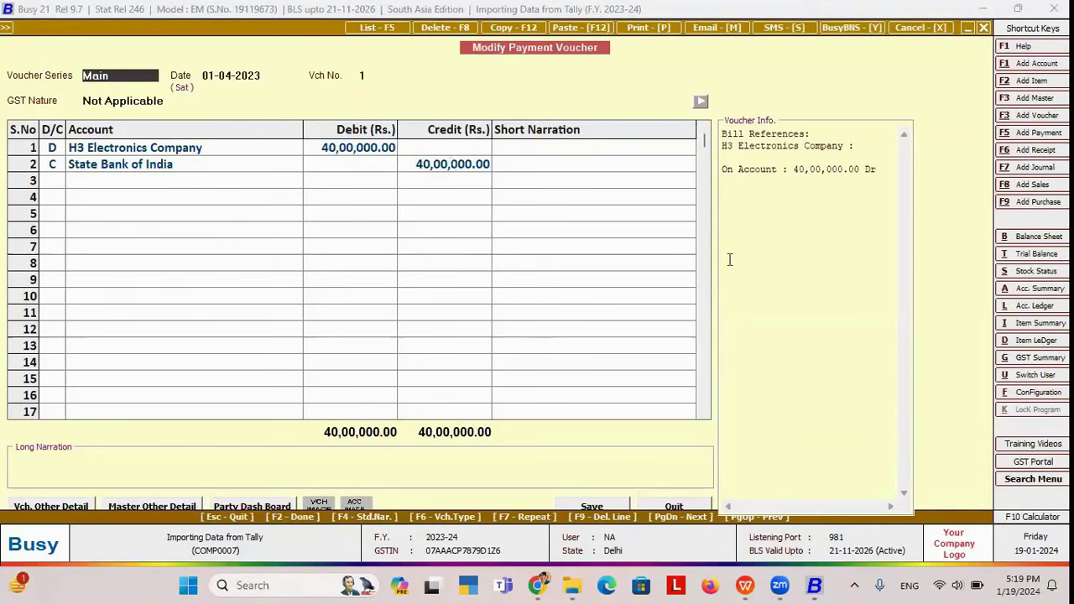
{"action": "left_click", "coordinate": [985, 31]}
{"action": "left_click", "coordinate": [985, 31]}
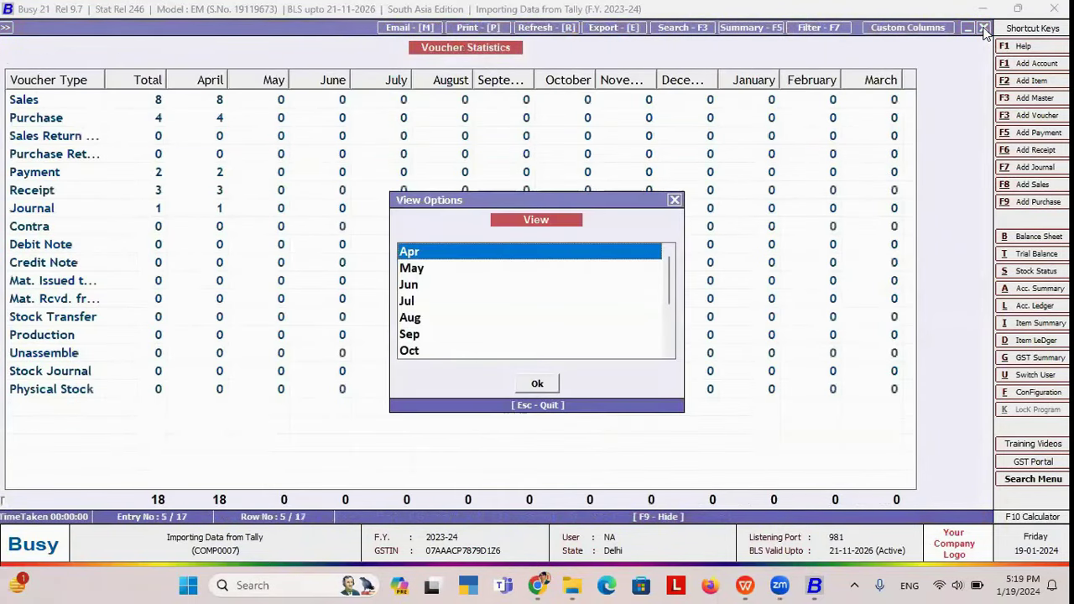
{"action": "key", "text": "Escape"}
{"action": "key", "text": "Escape"}
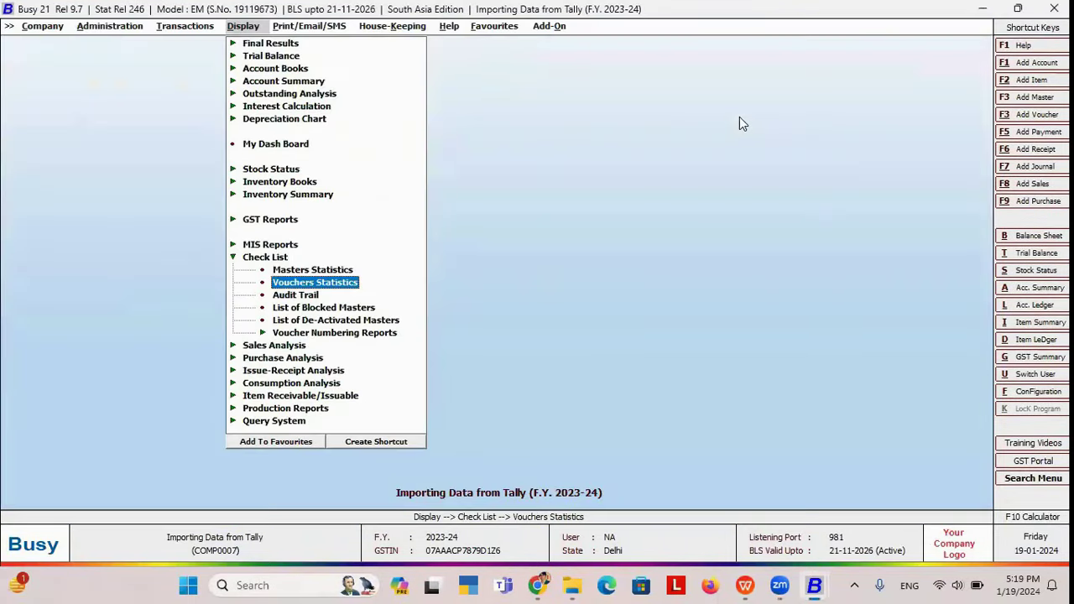
Step: Switch to the Google Slides presentation in Chrome and start the slideshow at the Data Import from Other Software slide
{"action": "left_click", "coordinate": [561, 32]}
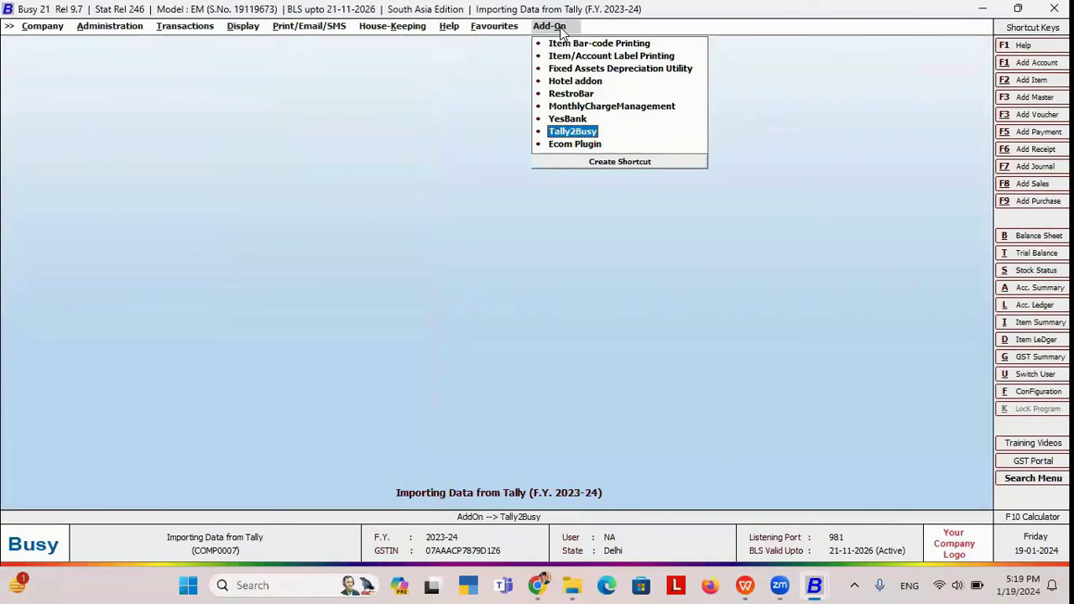
{"action": "mouse_move", "coordinate": [743, 583]}
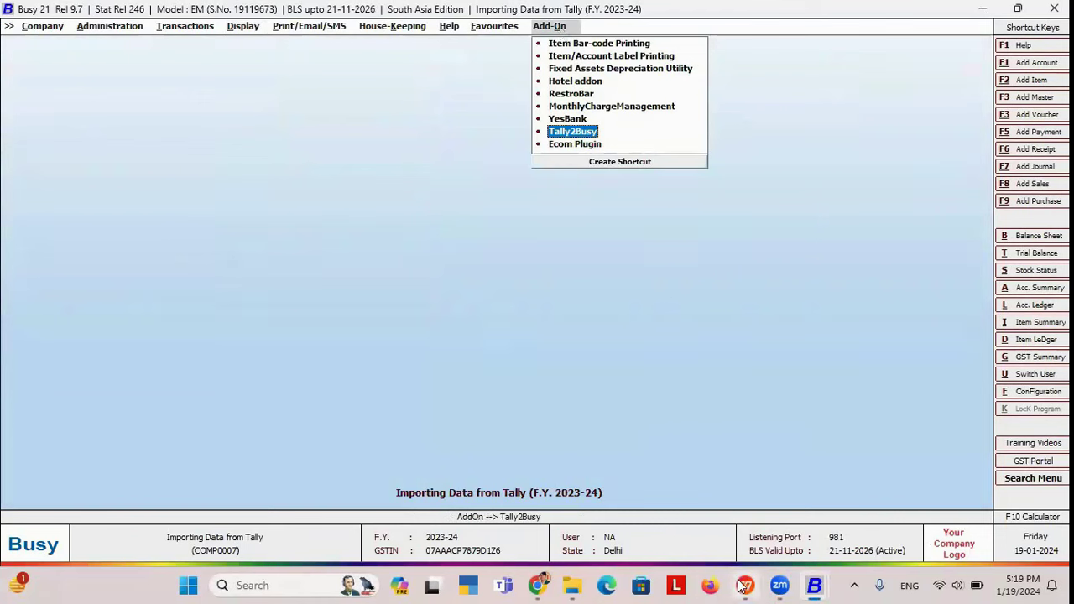
{"action": "left_click", "coordinate": [539, 584]}
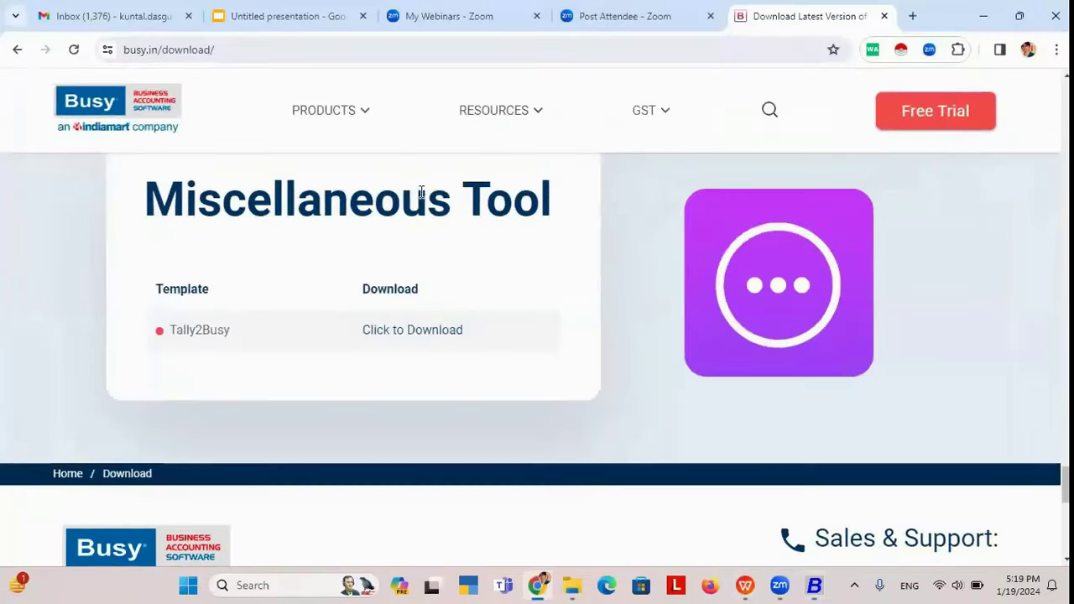
{"action": "left_click", "coordinate": [258, 25]}
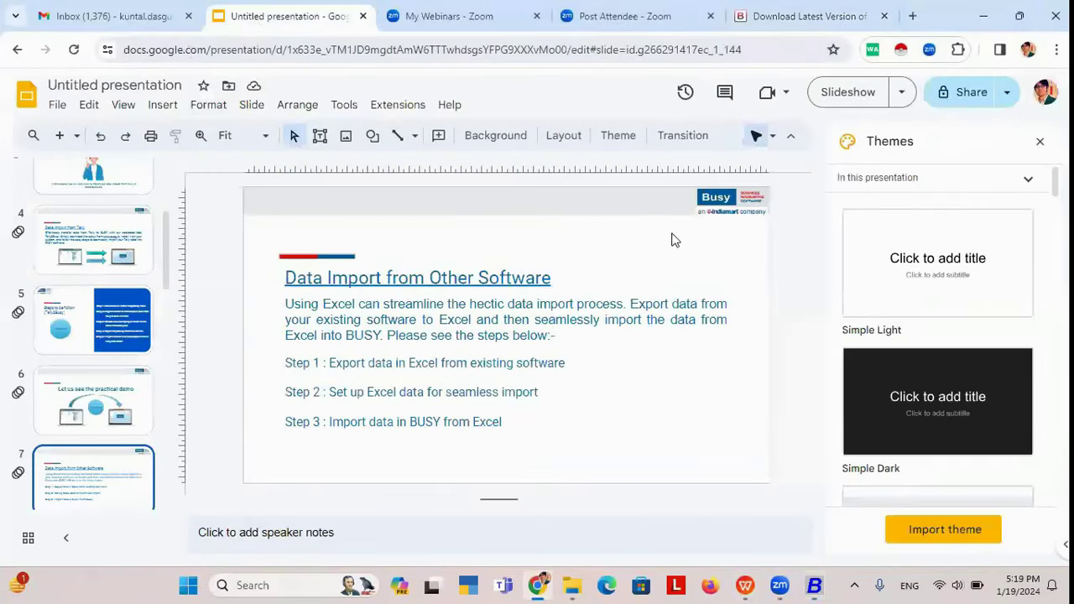
{"action": "left_click", "coordinate": [841, 94]}
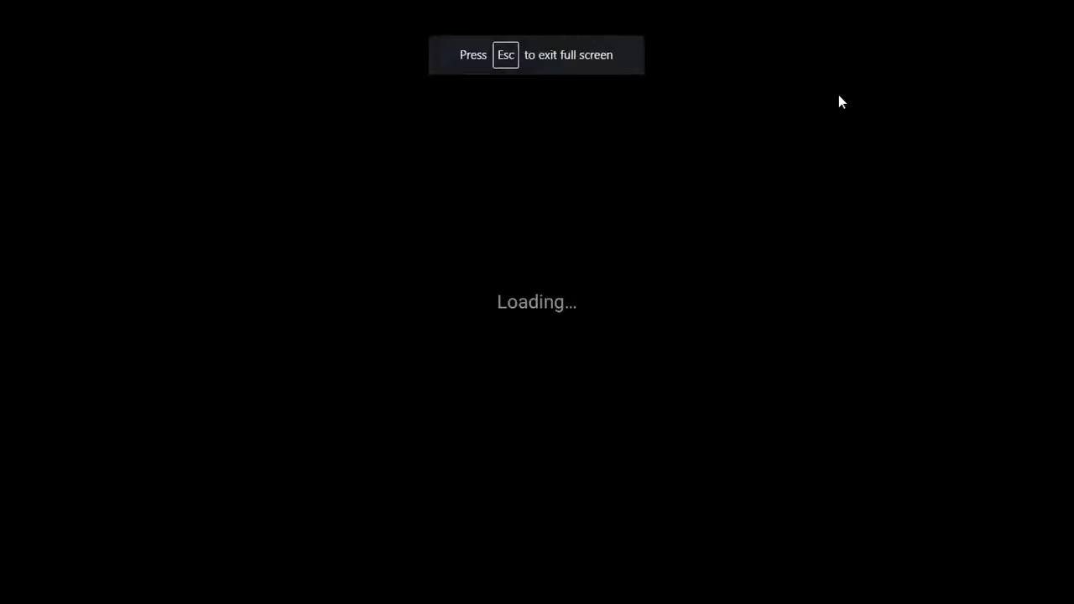
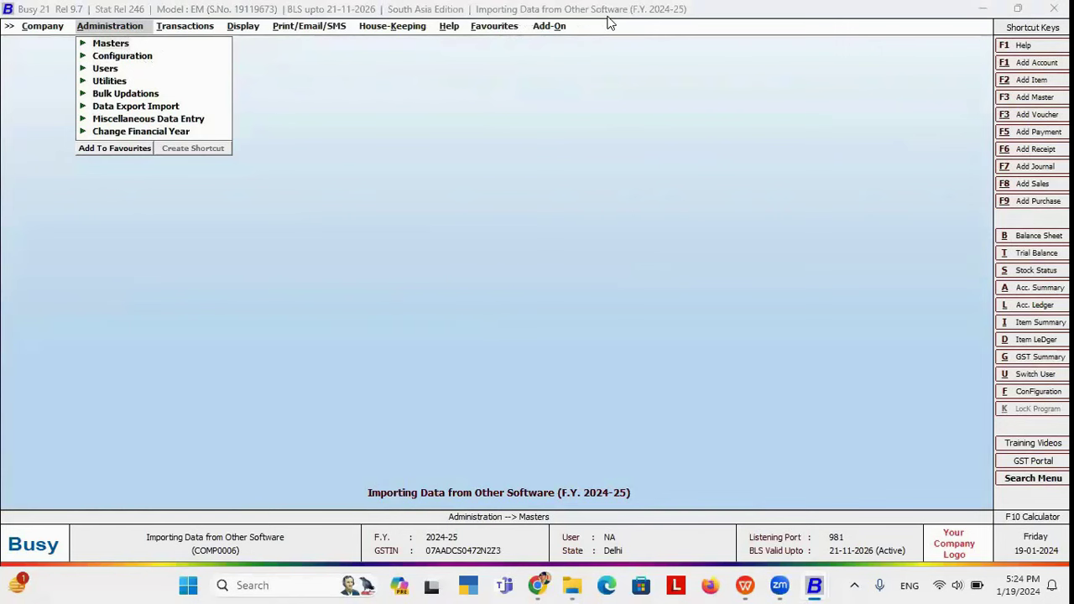
Step: Exit the slideshow and open the Masters & Voucher workbook from the desktop
{"action": "left_click", "coordinate": [979, 12]}
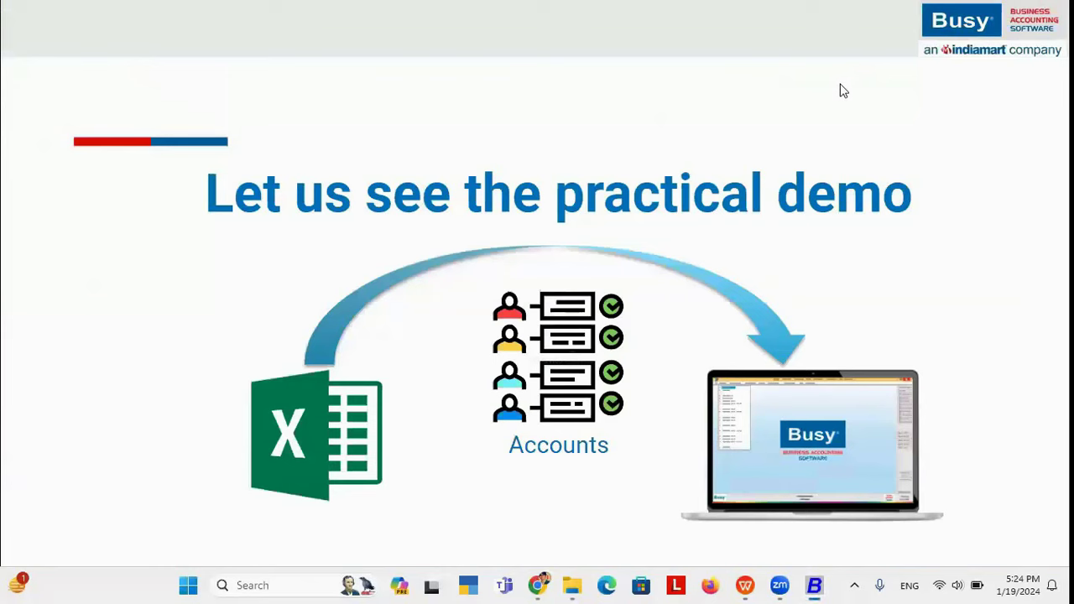
{"action": "key", "text": "Escape"}
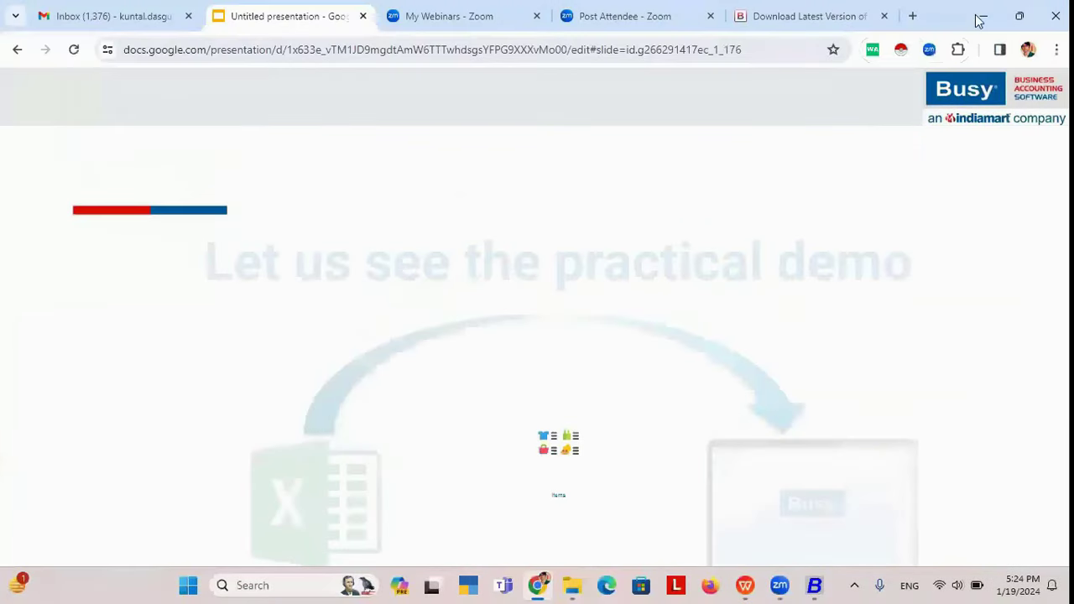
{"action": "left_click", "coordinate": [982, 13]}
{"action": "left_click", "coordinate": [984, 10]}
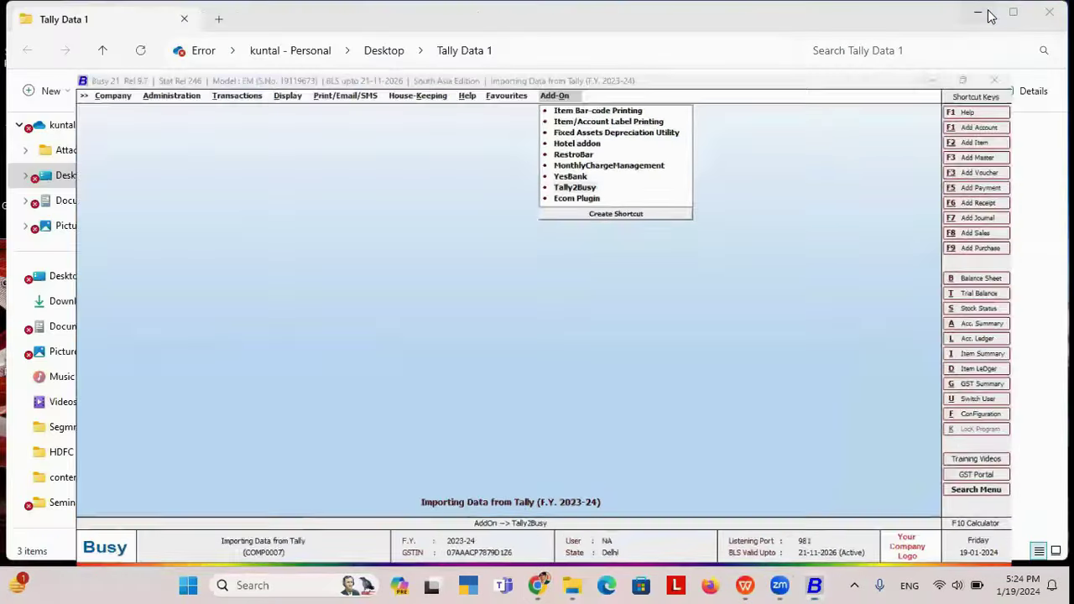
{"action": "left_click", "coordinate": [987, 12]}
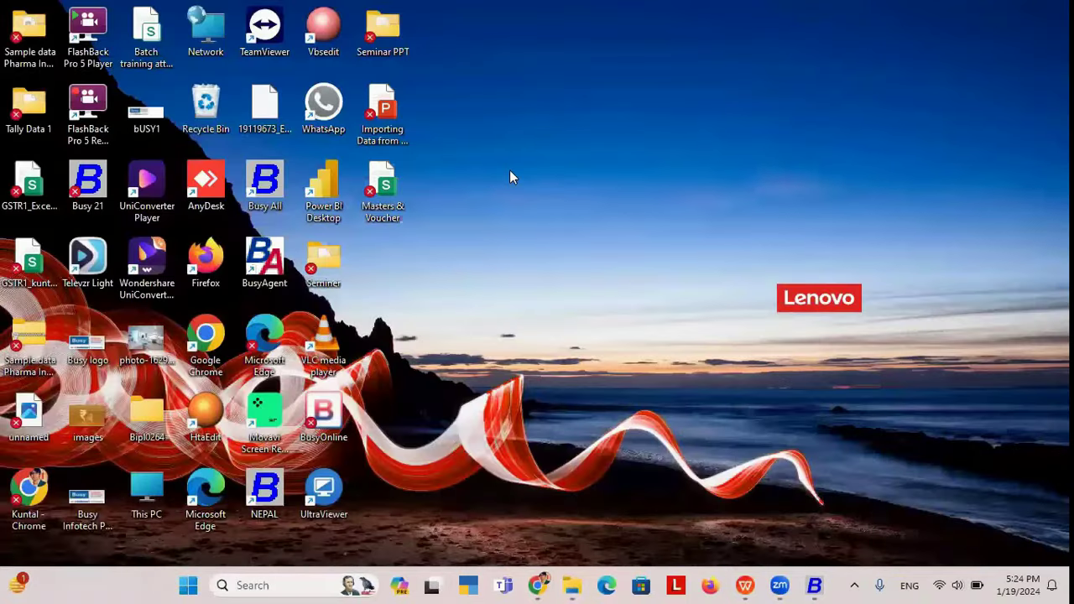
{"action": "double_click", "coordinate": [386, 195]}
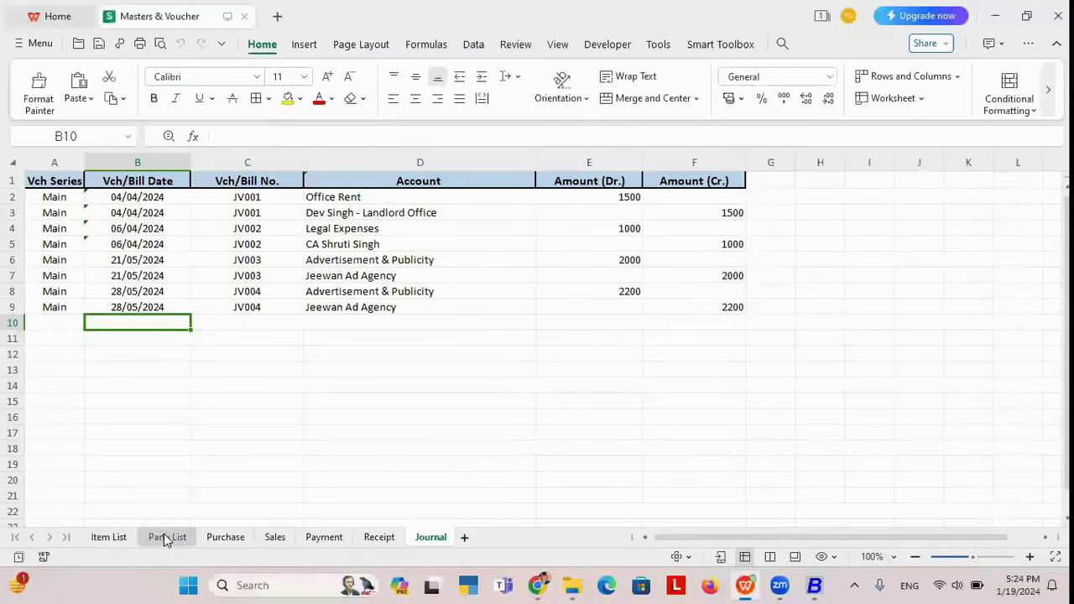
Step: Examine the party names and their account groups on the Party List sheet
{"action": "left_click", "coordinate": [162, 538]}
{"action": "left_click", "coordinate": [168, 210]}
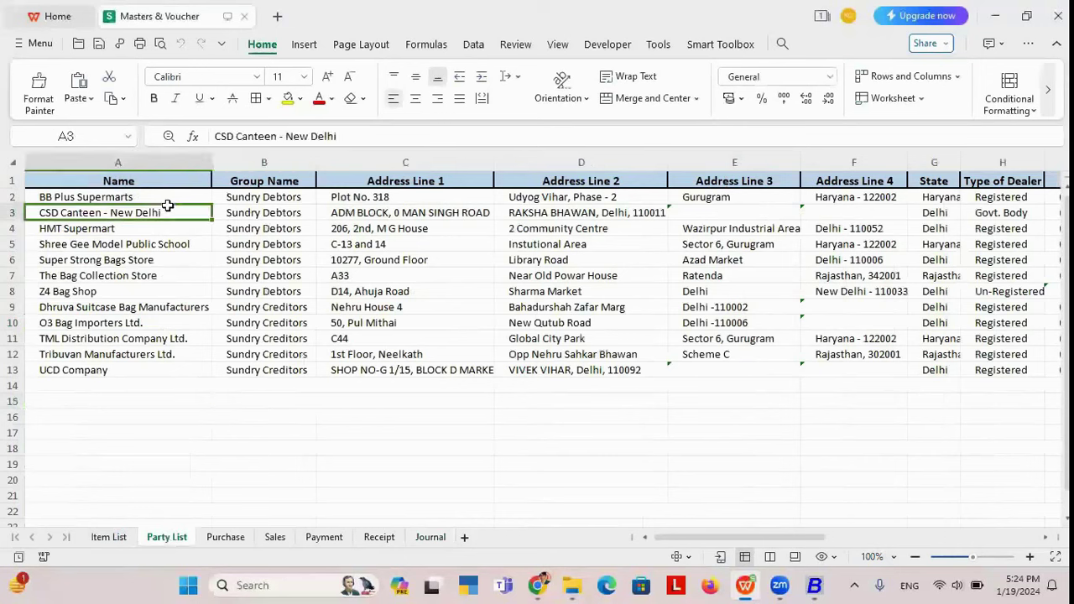
{"action": "key", "text": "Up"}
{"action": "key", "text": "Right"}
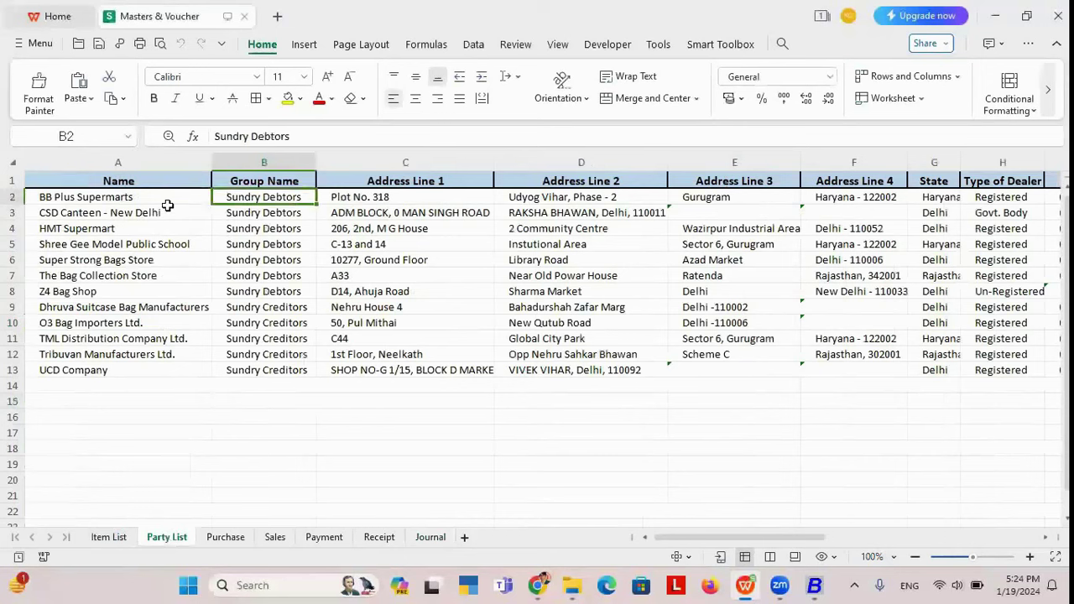
{"action": "key", "text": "Down"}
{"action": "key", "text": "Down"}
{"action": "key", "text": "Down"}
{"action": "key", "text": "Up"}
{"action": "key", "text": "Up"}
{"action": "key", "text": "Up"}
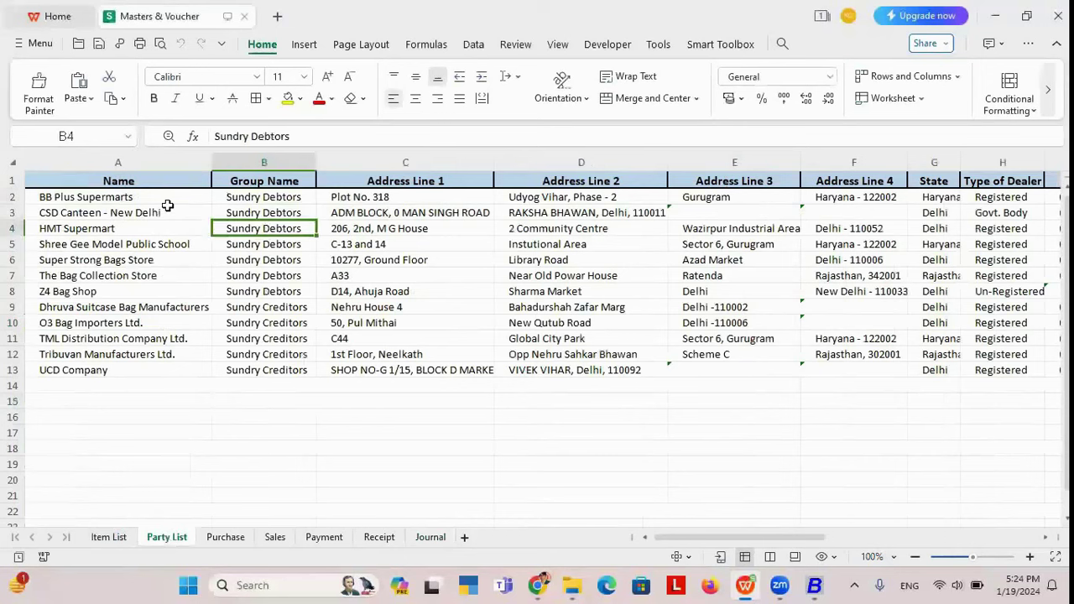
{"action": "key", "text": "Left"}
{"action": "key", "text": "Down"}
{"action": "key", "text": "Down"}
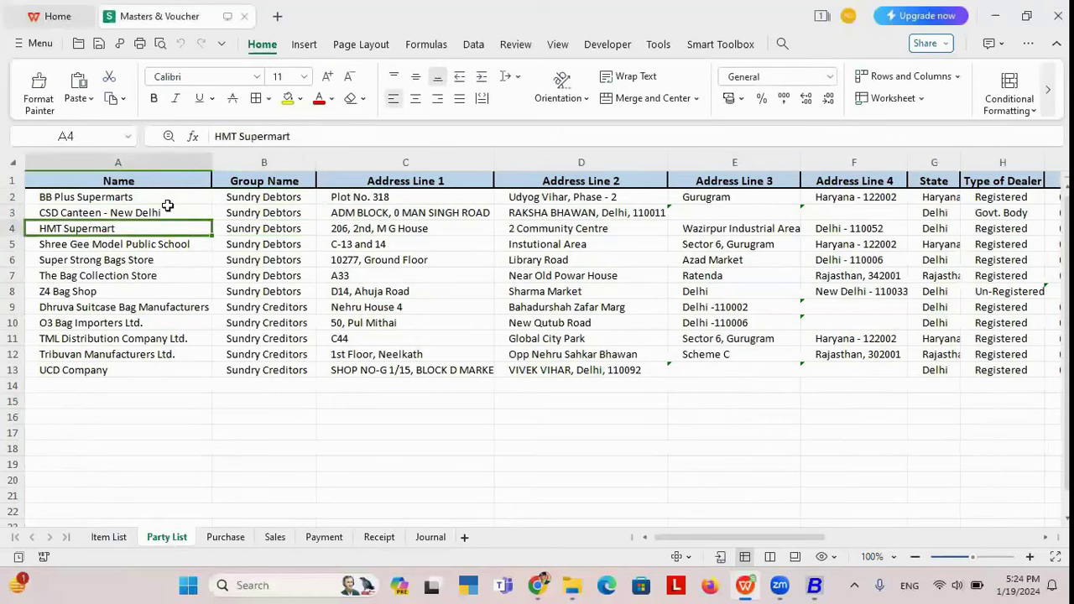
{"action": "key", "text": "Right"}
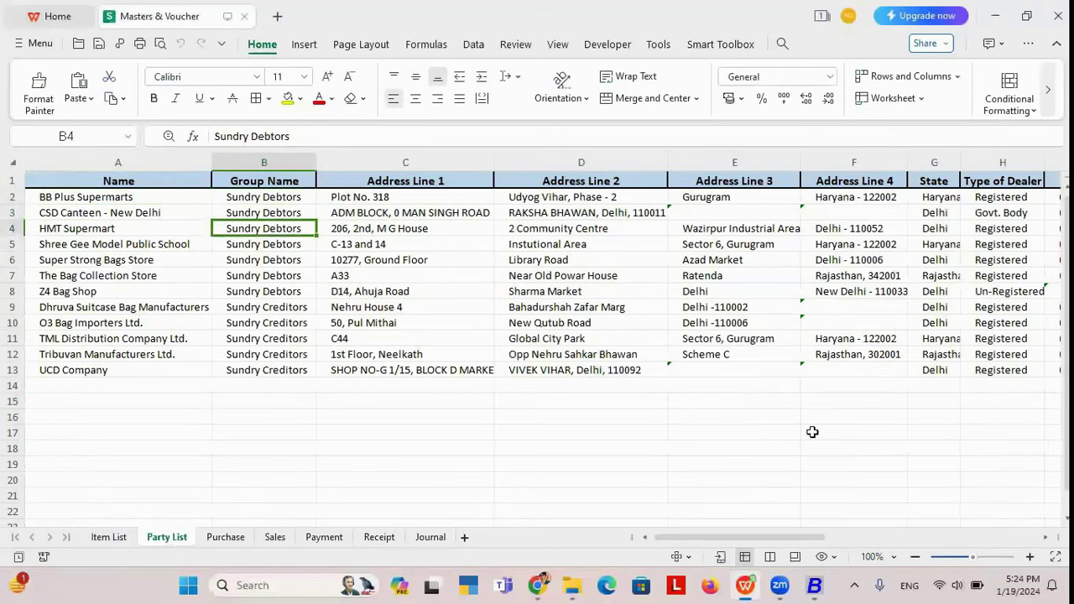
Step: Switch to the Importing Data from Other Software company in Busy and open the Excel import for account masters
{"action": "left_click", "coordinate": [813, 584]}
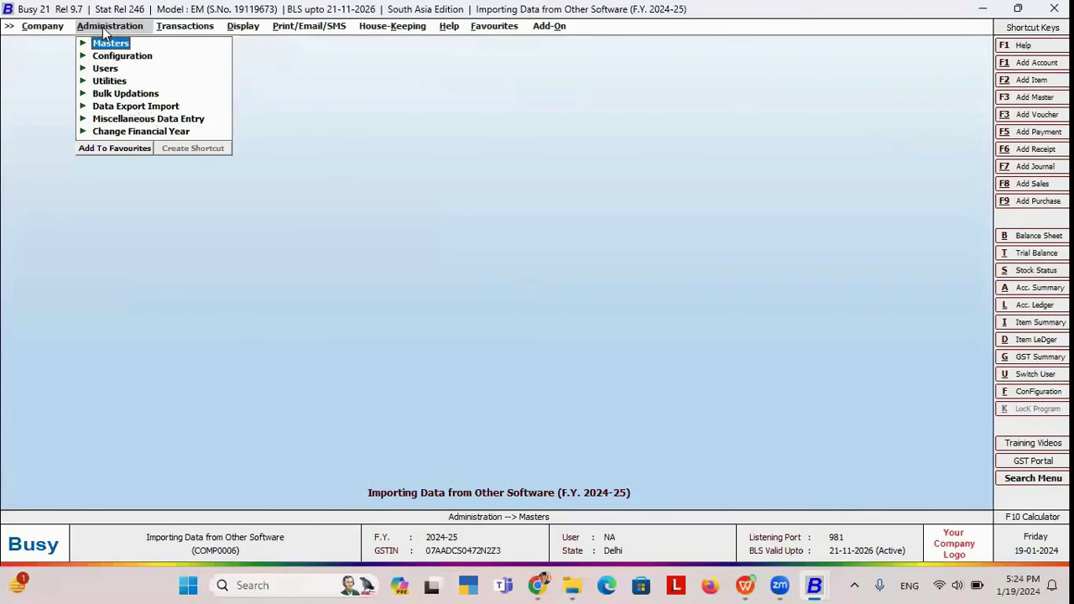
{"action": "left_click", "coordinate": [112, 109]}
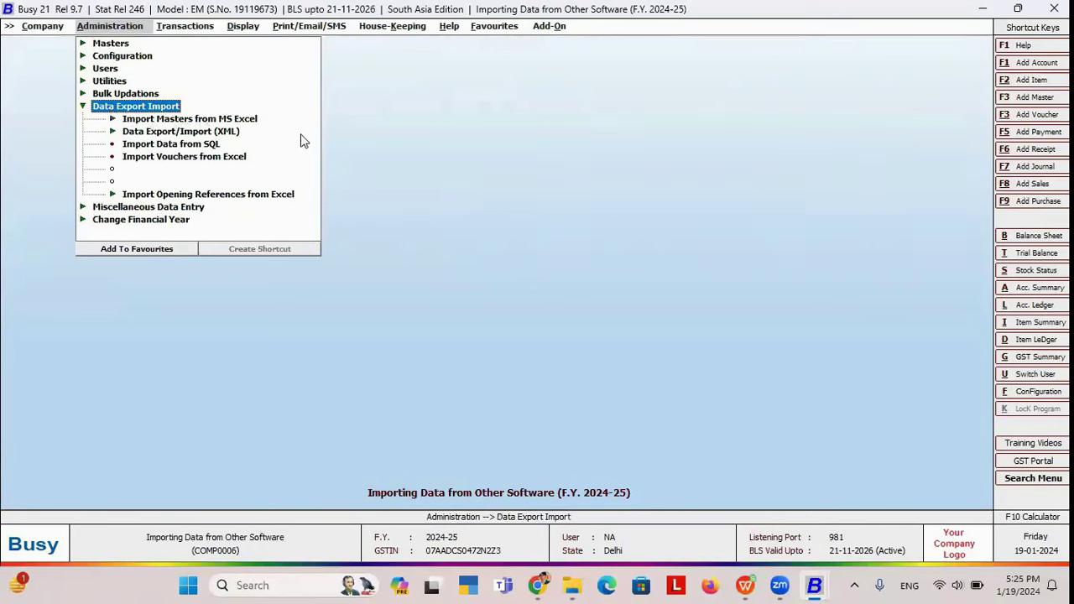
{"action": "left_click", "coordinate": [161, 120]}
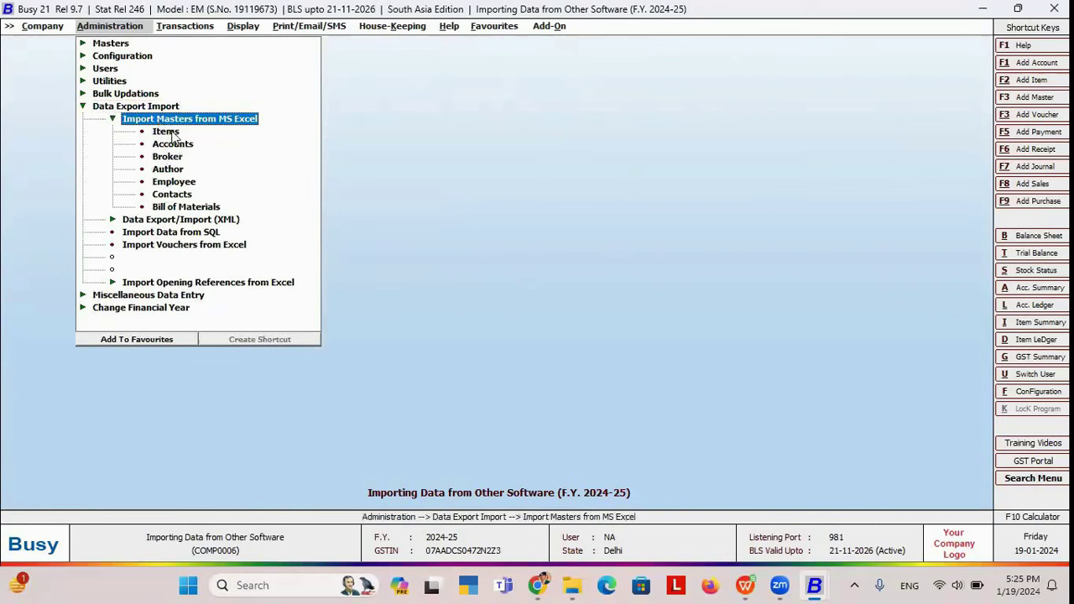
{"action": "left_click", "coordinate": [173, 144]}
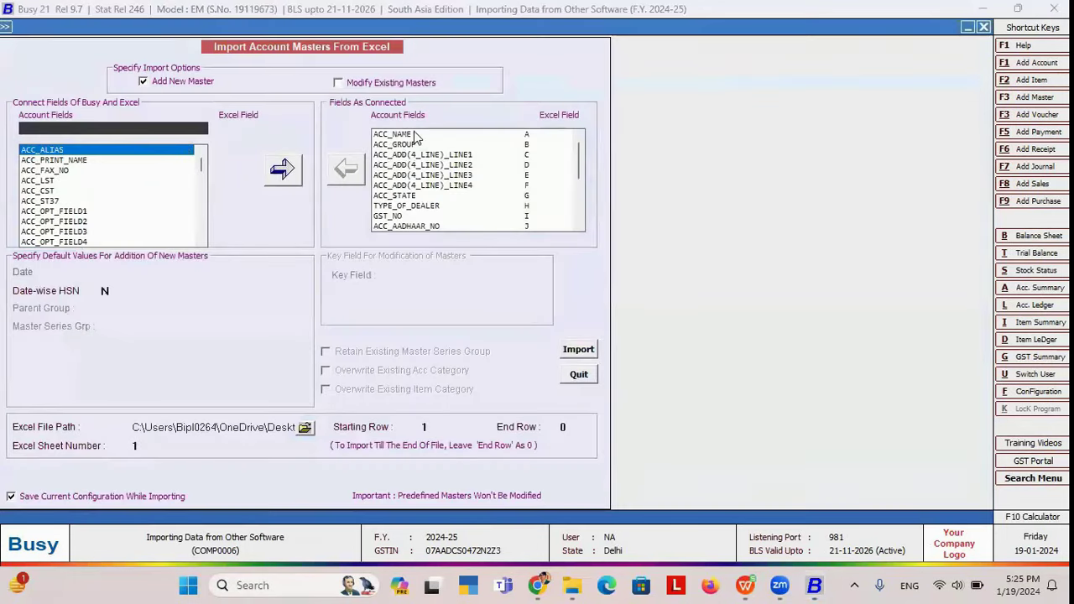
Step: Compare the connected ACC_NAME field with column A of the Party List sheet in the workbook and return to Busy
{"action": "left_click", "coordinate": [414, 135]}
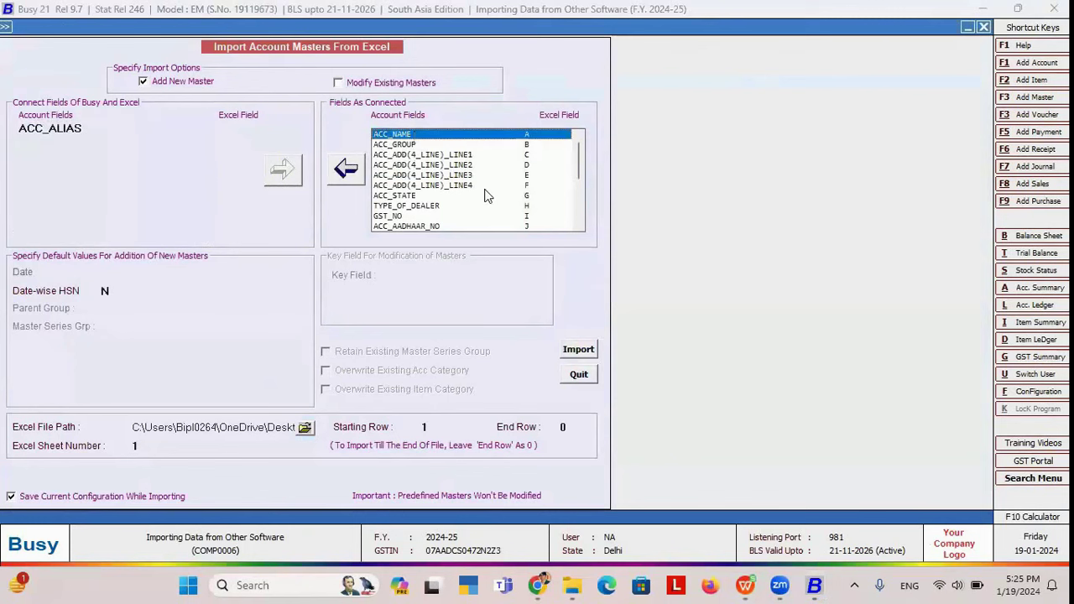
{"action": "left_click", "coordinate": [745, 584]}
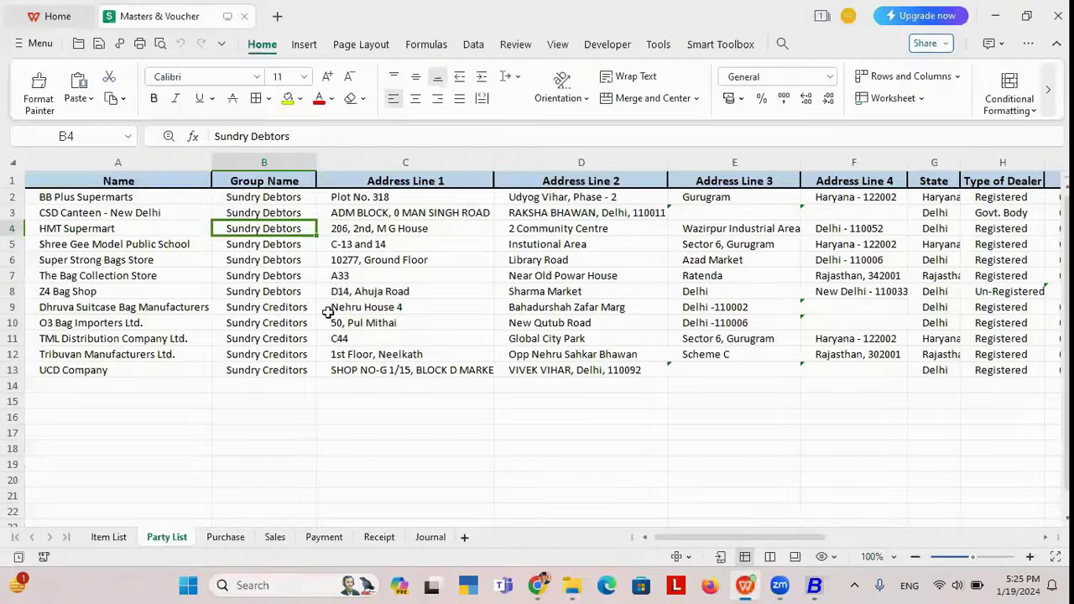
{"action": "left_click", "coordinate": [118, 162]}
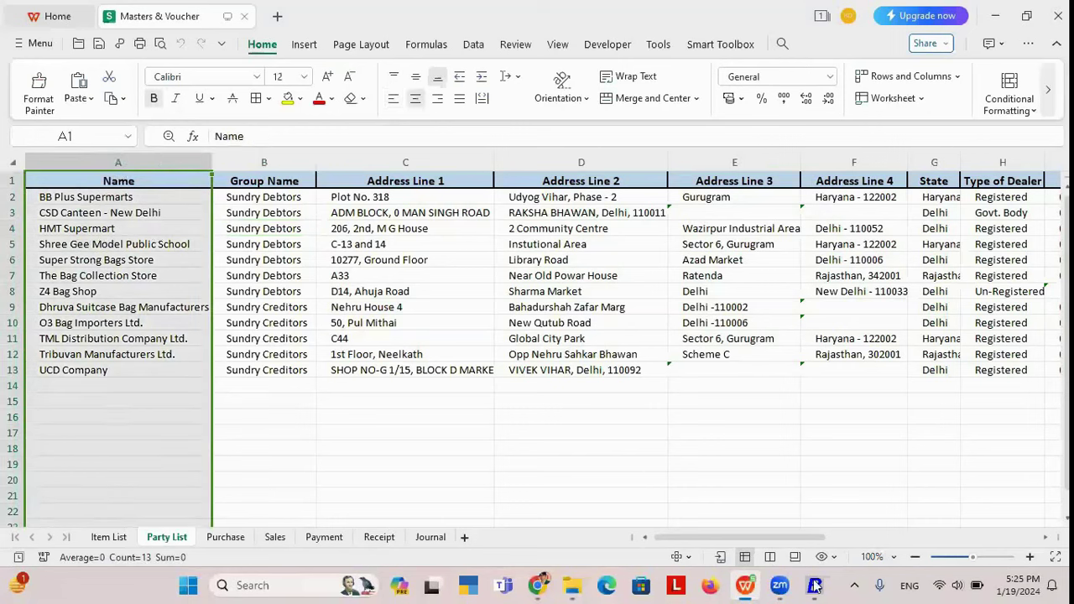
{"action": "mouse_move", "coordinate": [814, 585]}
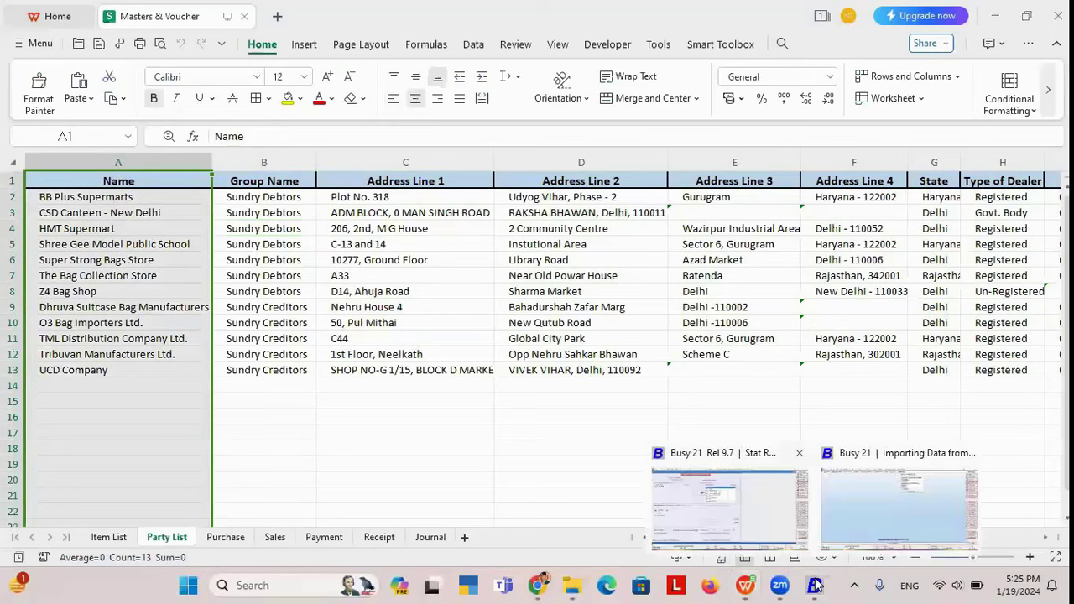
{"action": "left_click", "coordinate": [815, 584]}
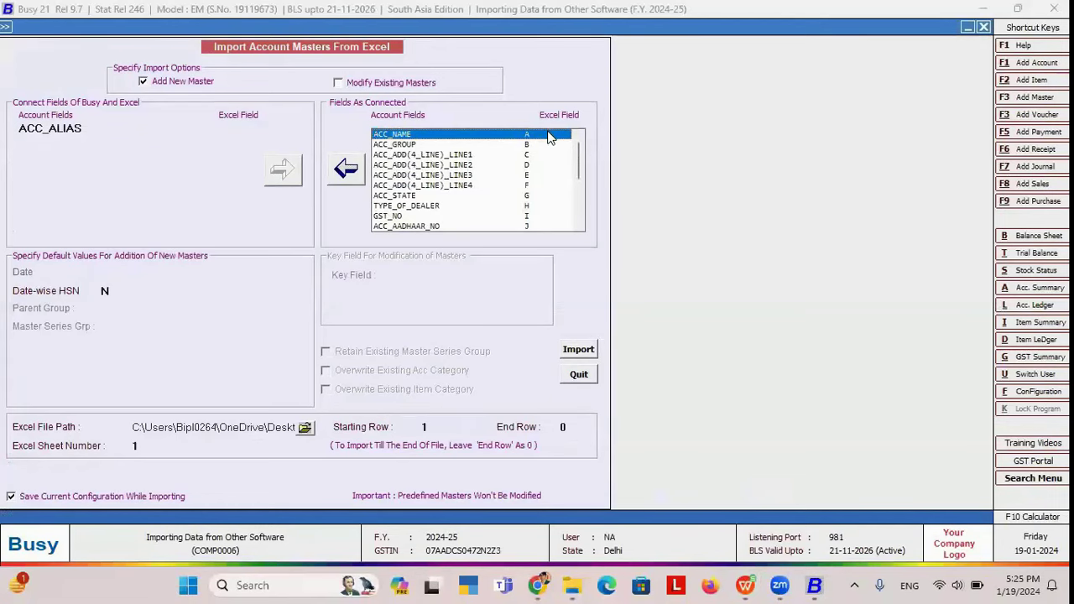
Step: Disconnect the ACC_NAME account field and connect it again to Excel field A
{"action": "left_click", "coordinate": [344, 170]}
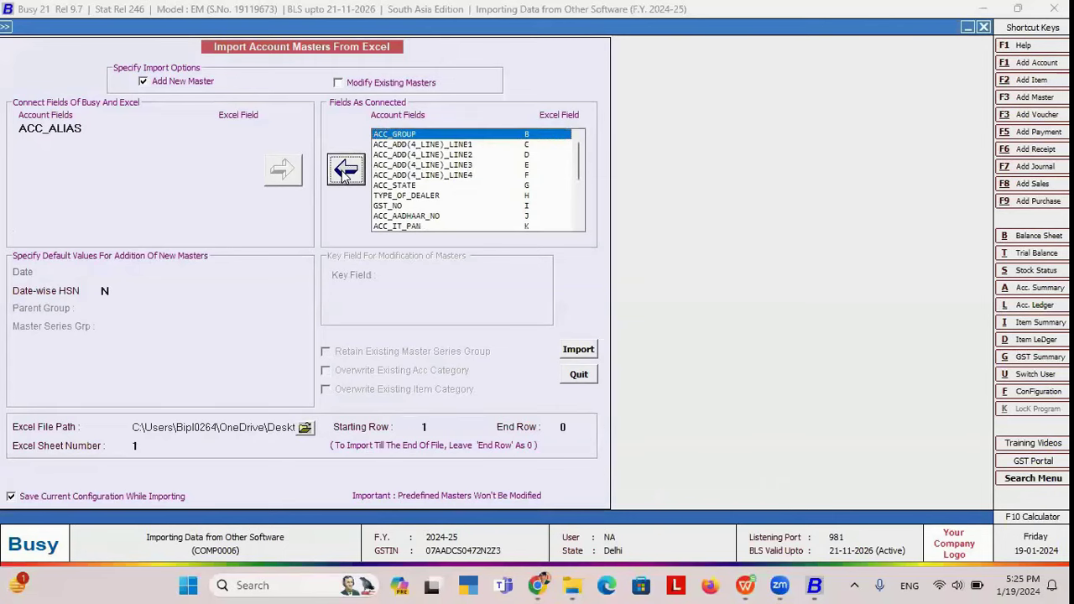
{"action": "left_click", "coordinate": [110, 130]}
{"action": "key", "text": "BackSpace"}
{"action": "key", "text": "BackSpace"}
{"action": "key", "text": "BackSpace"}
{"action": "key", "text": "BackSpace"}
{"action": "key", "text": "BackSpace"}
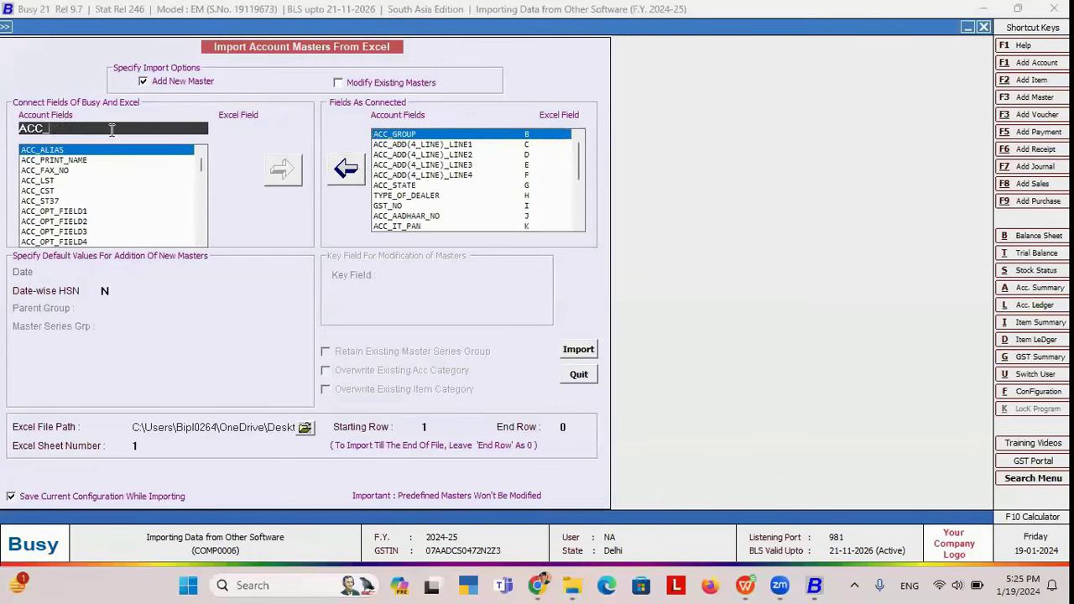
{"action": "type", "text": "name"}
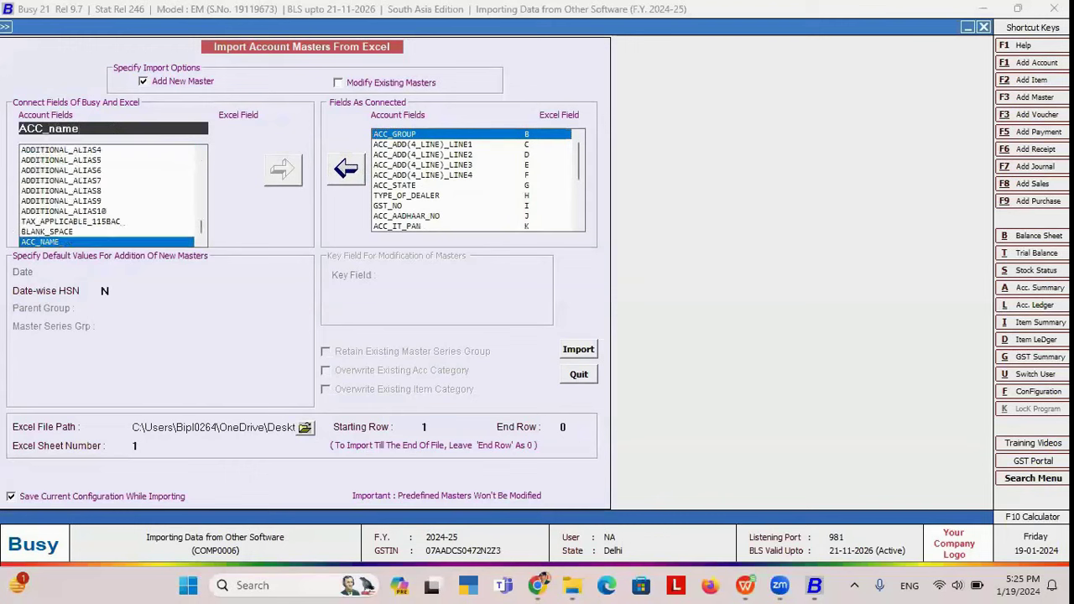
{"action": "key", "text": "Return"}
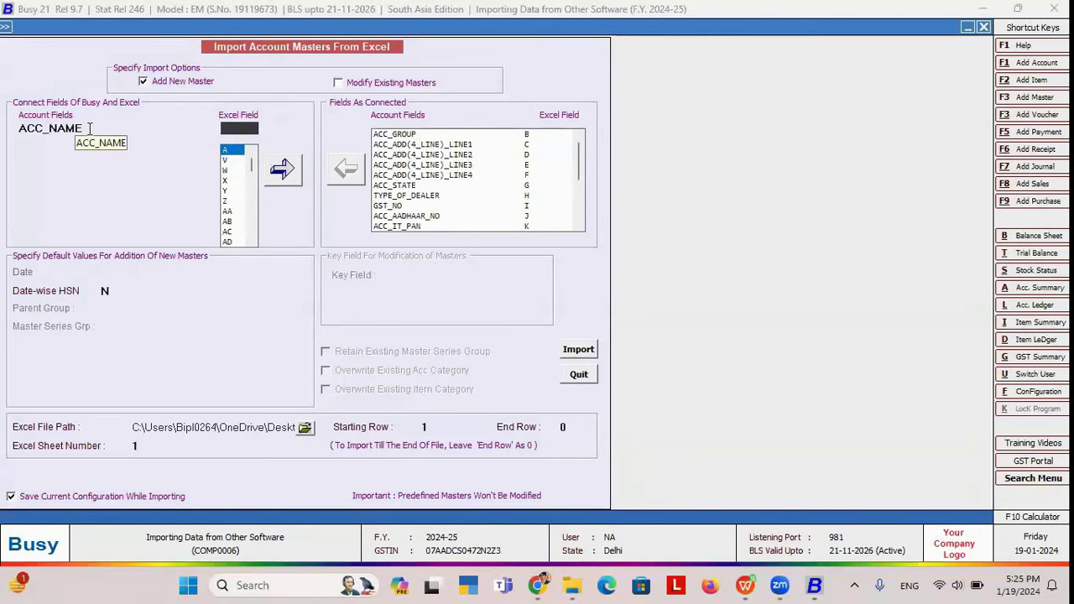
{"action": "left_click", "coordinate": [236, 153]}
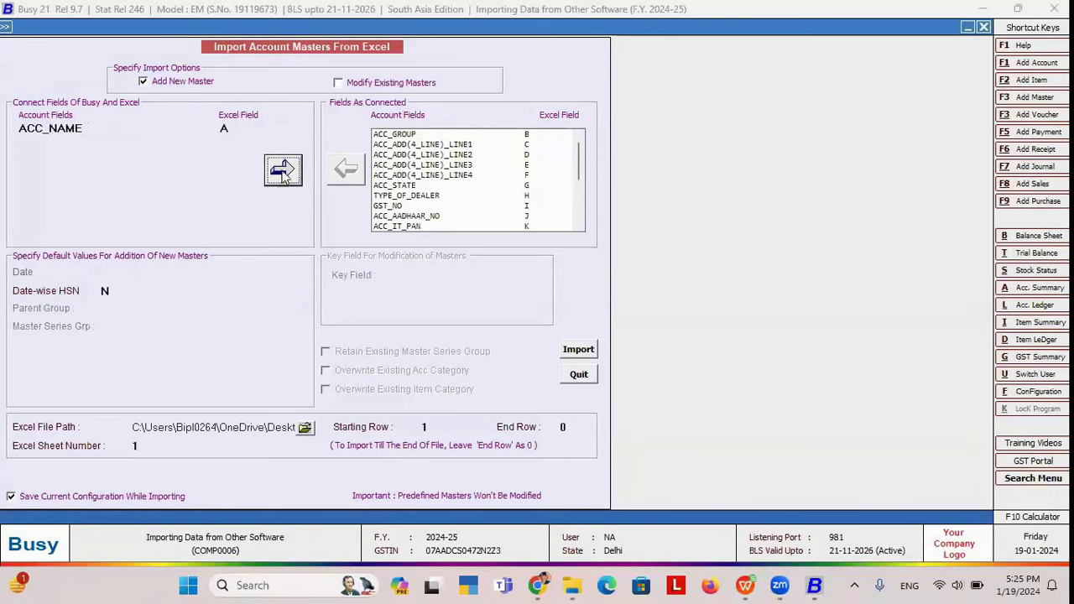
{"action": "left_click", "coordinate": [283, 171]}
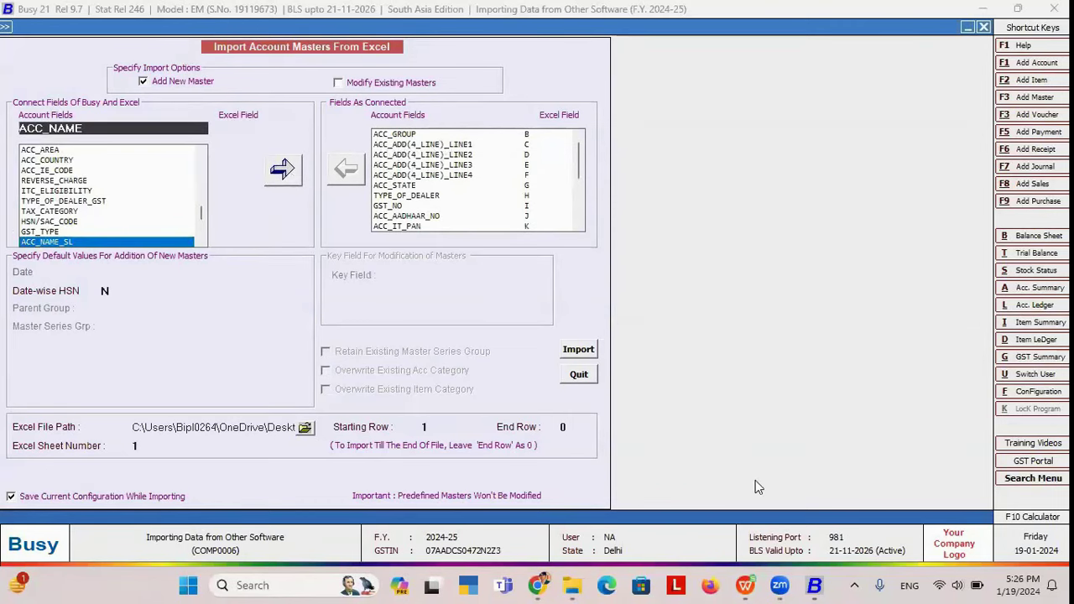
Step: Compare the Address Line 1 column of the Party List sheet with the connected ACC_ADD(4_LINE)_LINE1 field in Busy
{"action": "mouse_move", "coordinate": [746, 583]}
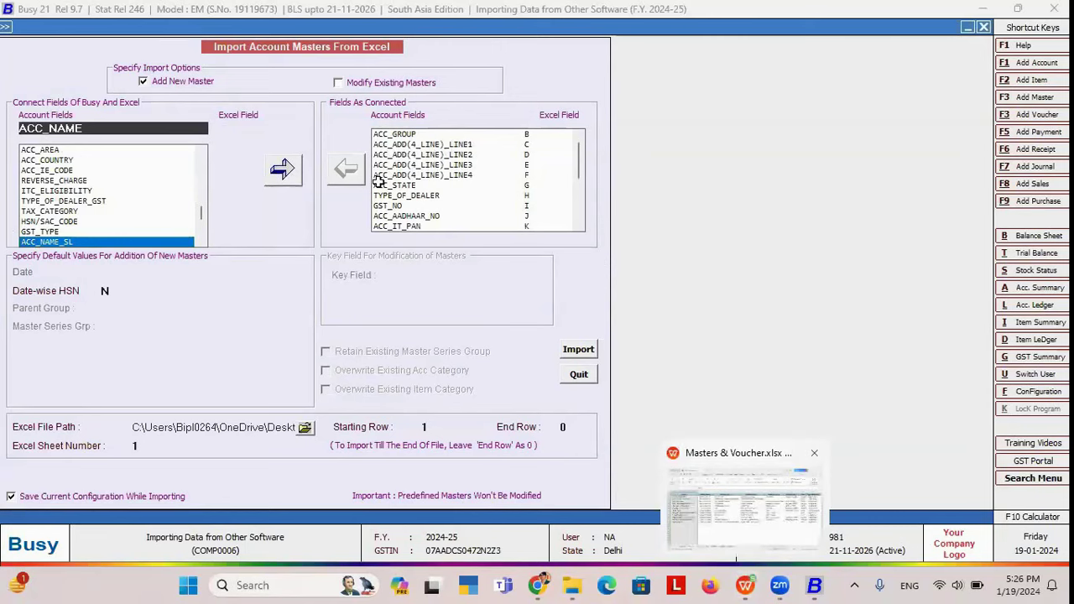
{"action": "key", "text": "alt+Tab"}
{"action": "key", "text": "Right"}
{"action": "left_click", "coordinate": [405, 195]}
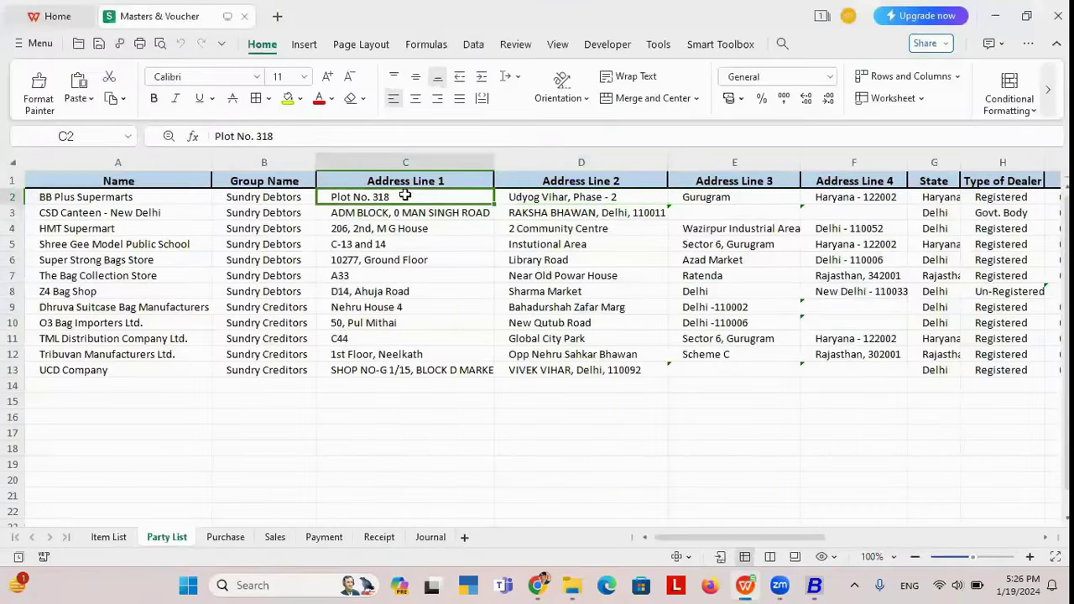
{"action": "key", "text": "Down"}
{"action": "left_click", "coordinate": [405, 195]}
{"action": "left_click", "coordinate": [809, 585]}
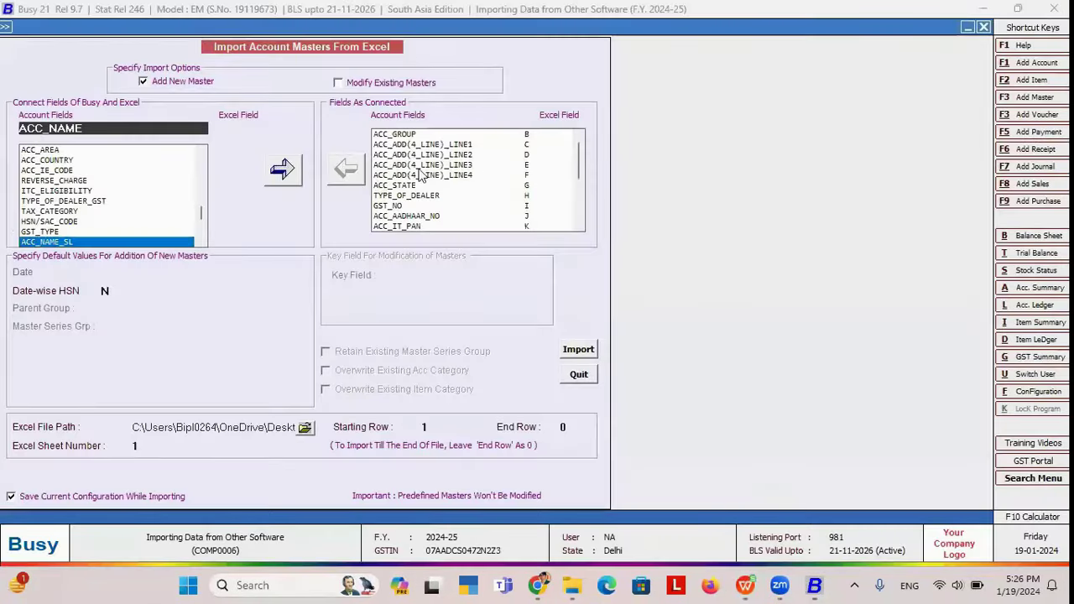
{"action": "left_click", "coordinate": [434, 148]}
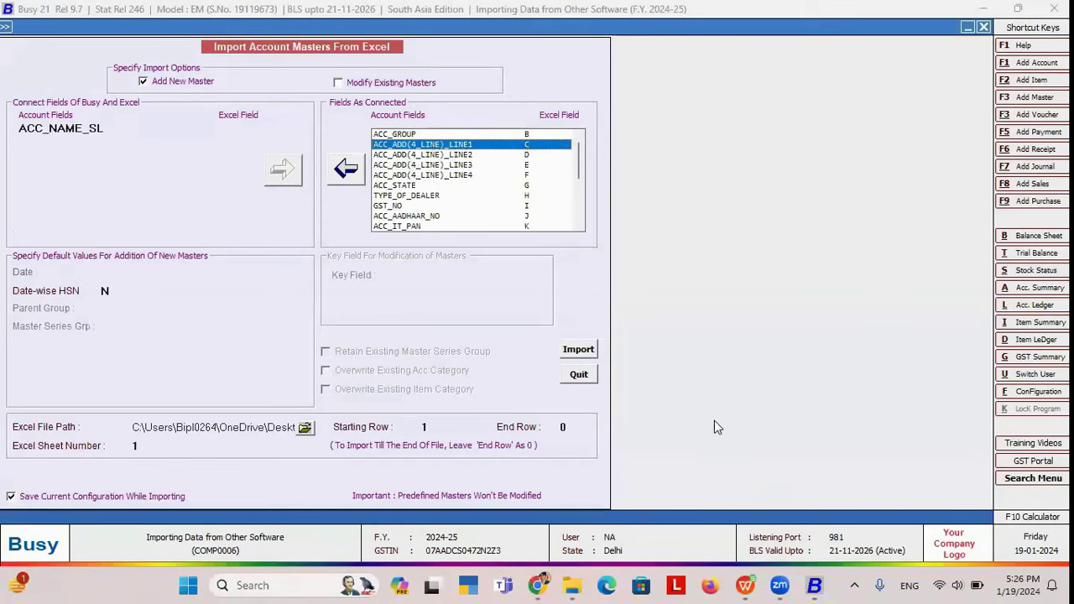
Step: Examine the Party List sheet's columns from Name through Address Line 4, GSTIN, Contact and Pincode to check their letters against the field mapping
{"action": "left_click", "coordinate": [753, 584]}
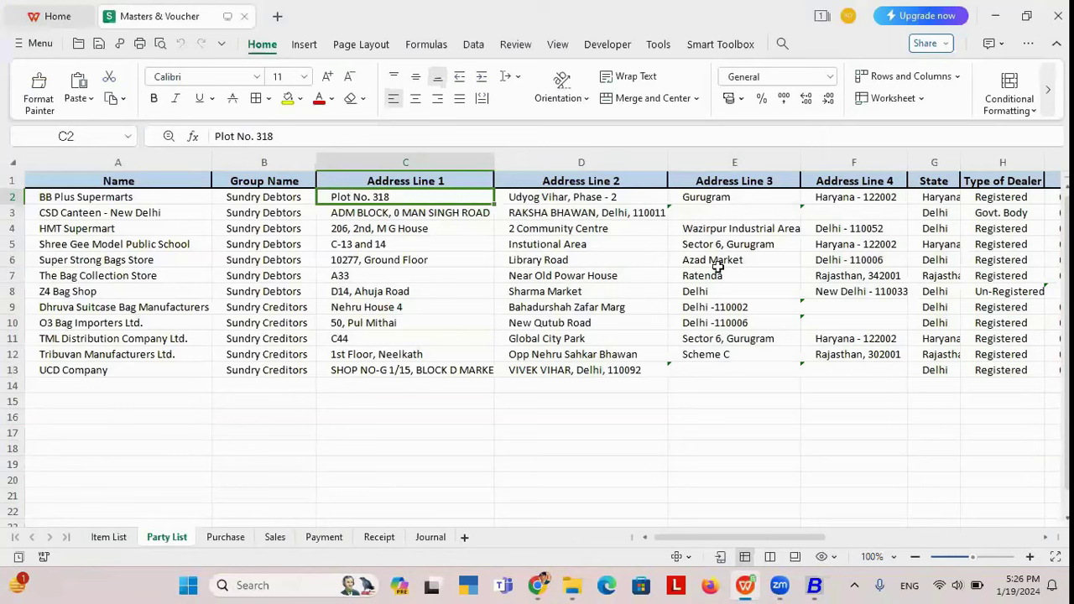
{"action": "left_click", "coordinate": [843, 196]}
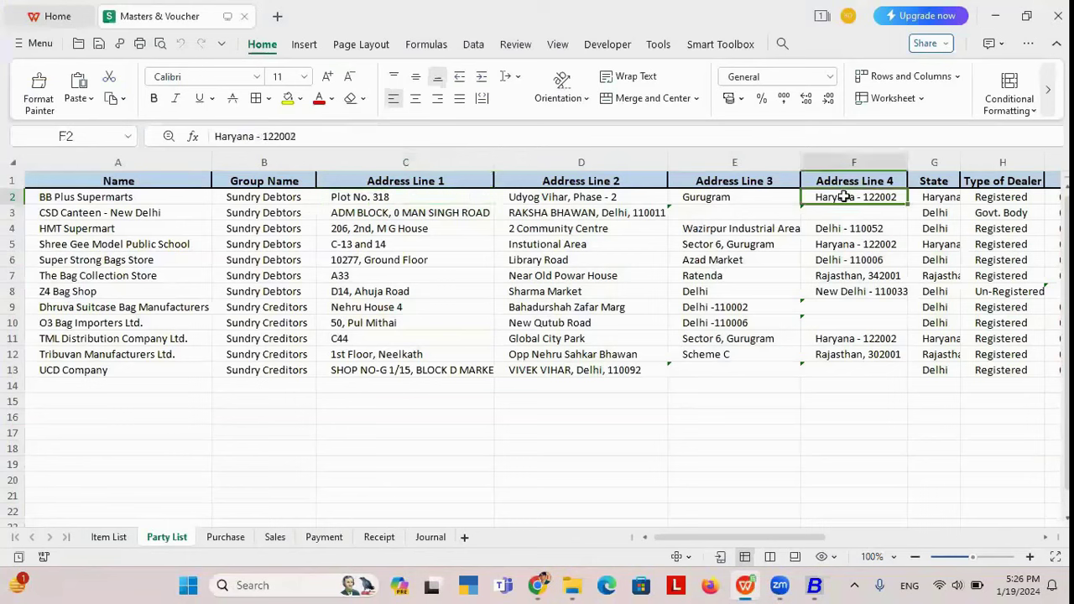
{"action": "key", "text": "Right"}
{"action": "key", "text": "Right"}
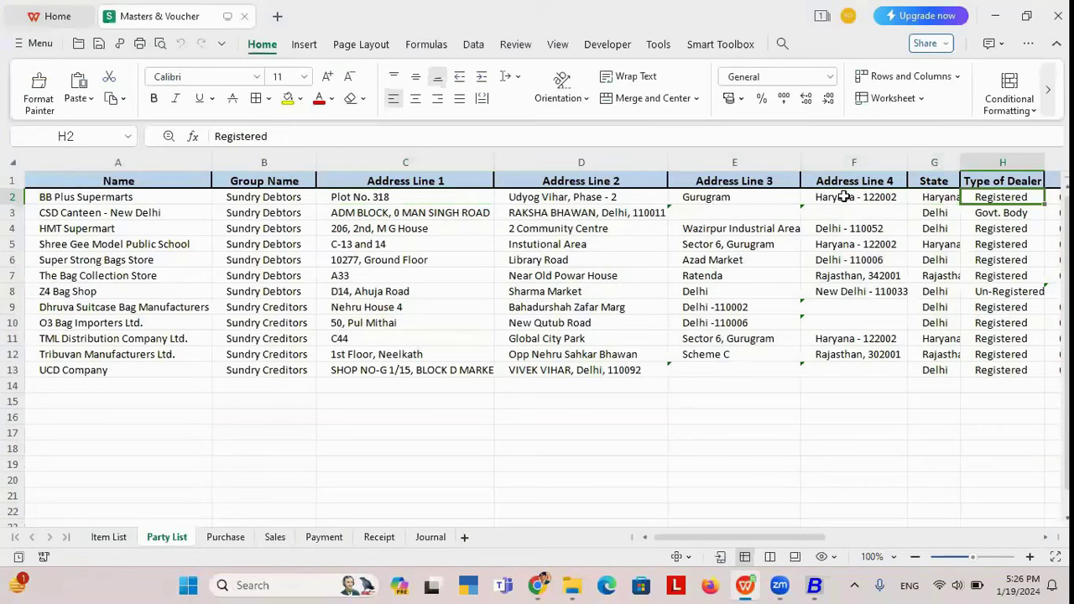
{"action": "key", "text": "Right"}
{"action": "key", "text": "Left"}
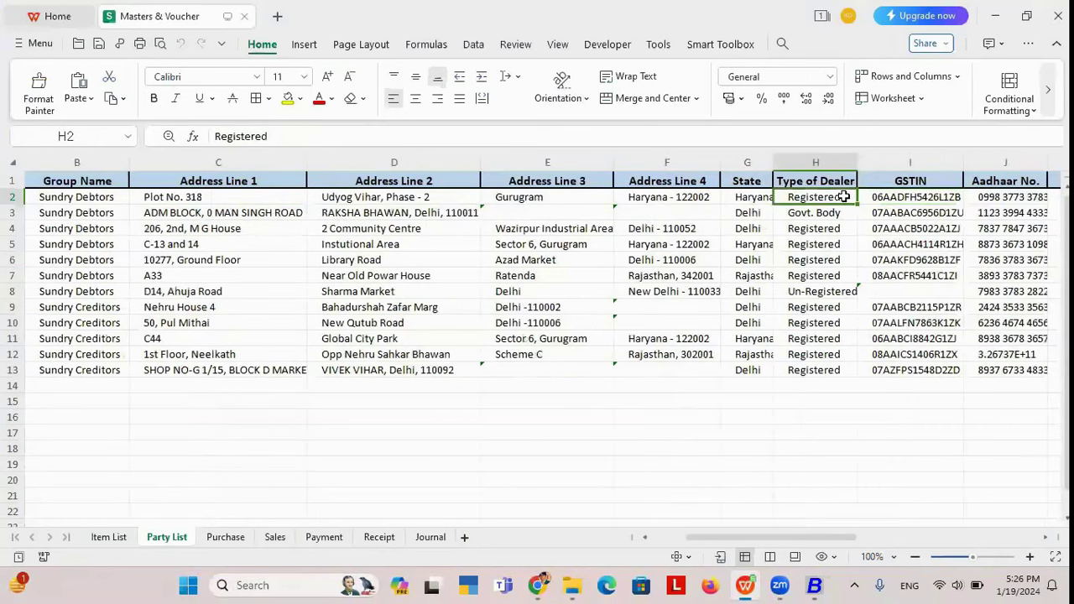
{"action": "key", "text": "Right"}
{"action": "key", "text": "Right"}
{"action": "key", "text": "Right"}
{"action": "key", "text": "Right"}
{"action": "key", "text": "Right"}
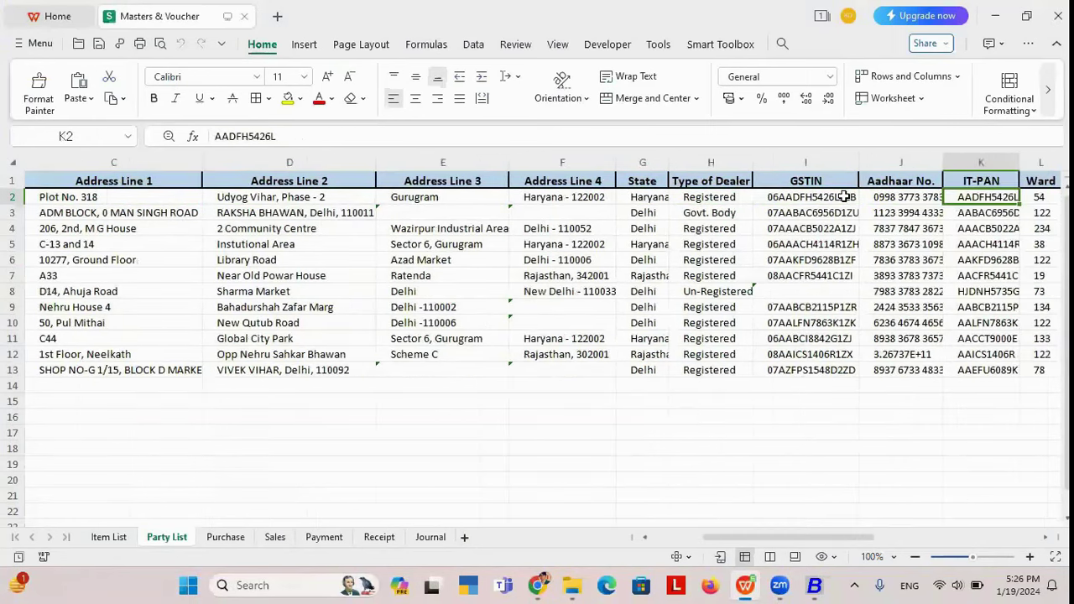
{"action": "key", "text": "Right"}
{"action": "key", "text": "Right"}
{"action": "key", "text": "Right"}
{"action": "key", "text": "Right"}
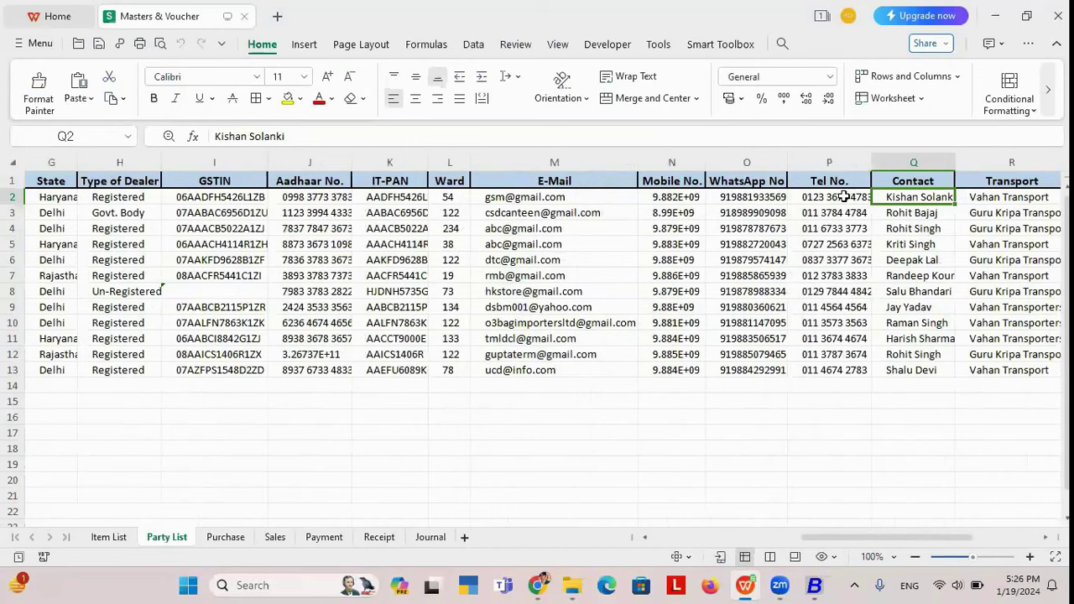
{"action": "key", "text": "Right"}
{"action": "key", "text": "Right"}
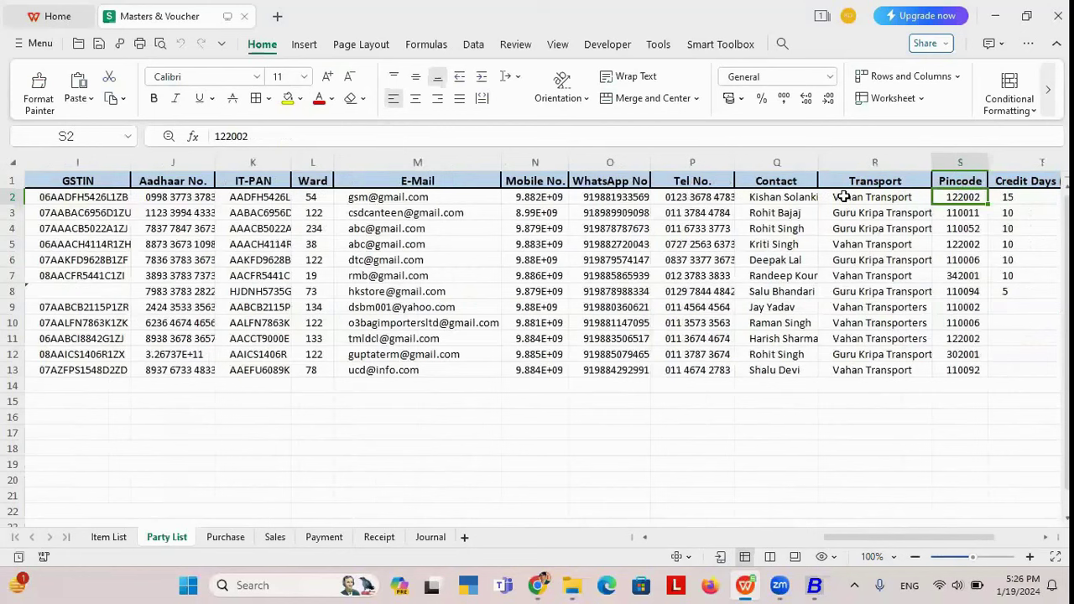
{"action": "key", "text": "Left"}
{"action": "key", "text": "Left"}
{"action": "key", "text": "Left"}
{"action": "key", "text": "Left"}
{"action": "key", "text": "Left"}
{"action": "key", "text": "Left"}
{"action": "key", "text": "Left"}
{"action": "key", "text": "Left"}
{"action": "key", "text": "Left"}
{"action": "key", "text": "Left"}
{"action": "key", "text": "Left"}
{"action": "key", "text": "Left"}
{"action": "key", "text": "Left"}
{"action": "key", "text": "Left"}
{"action": "key", "text": "Left"}
{"action": "key", "text": "Left"}
{"action": "key", "text": "Left"}
{"action": "key", "text": "Left"}
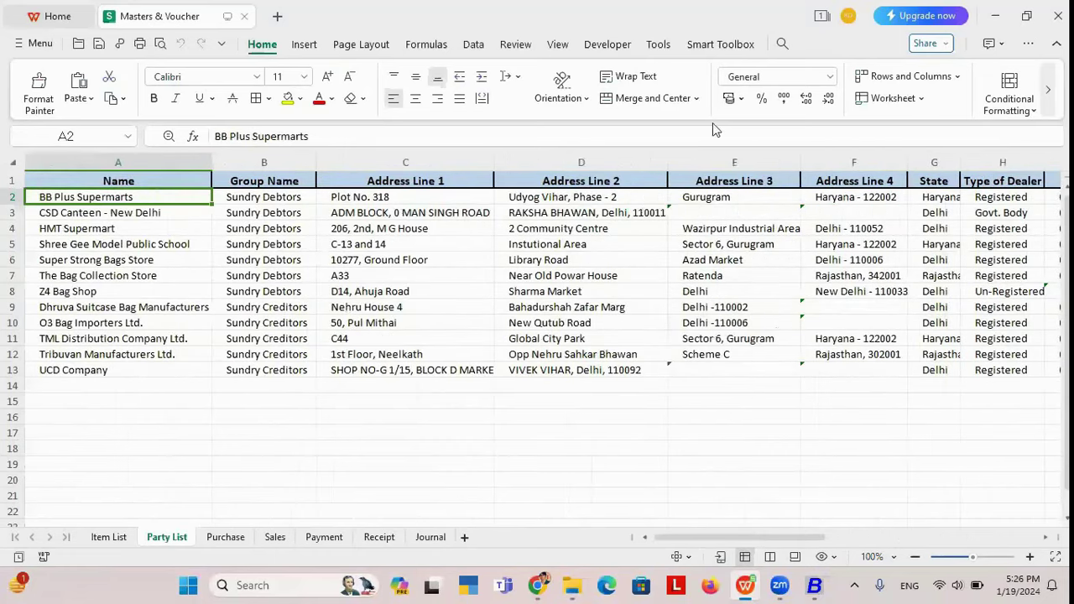
Step: Return to Busy and select the Masters & Voucher workbook from the Desktop as the Excel file for the account import
{"action": "left_click", "coordinate": [814, 585]}
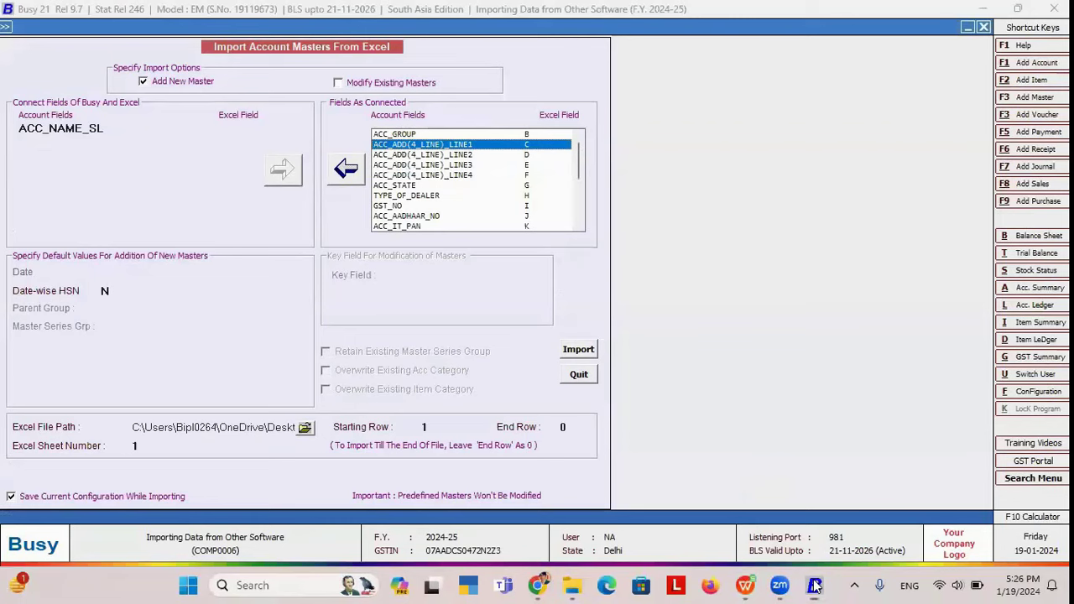
{"action": "left_click", "coordinate": [278, 429]}
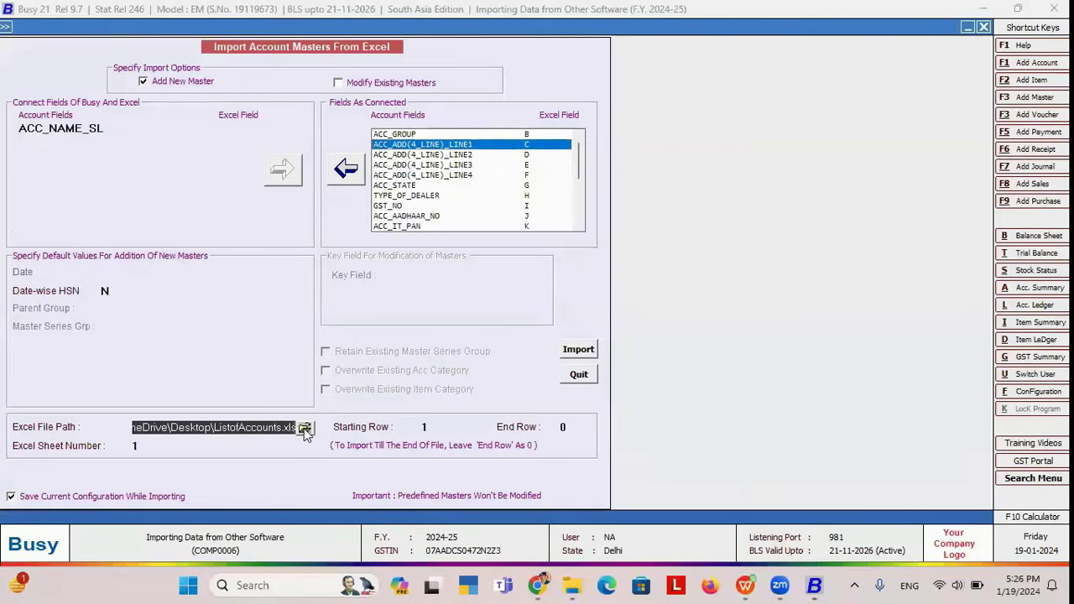
{"action": "left_click", "coordinate": [304, 428]}
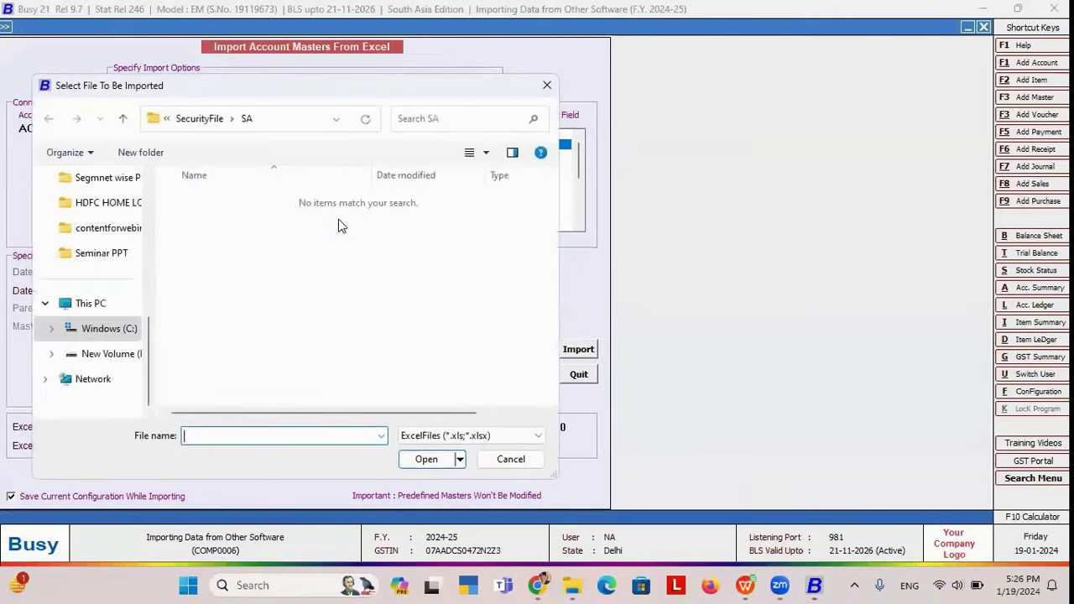
{"action": "left_click_drag", "start_coordinate": [151, 329], "coordinate": [156, 210]}
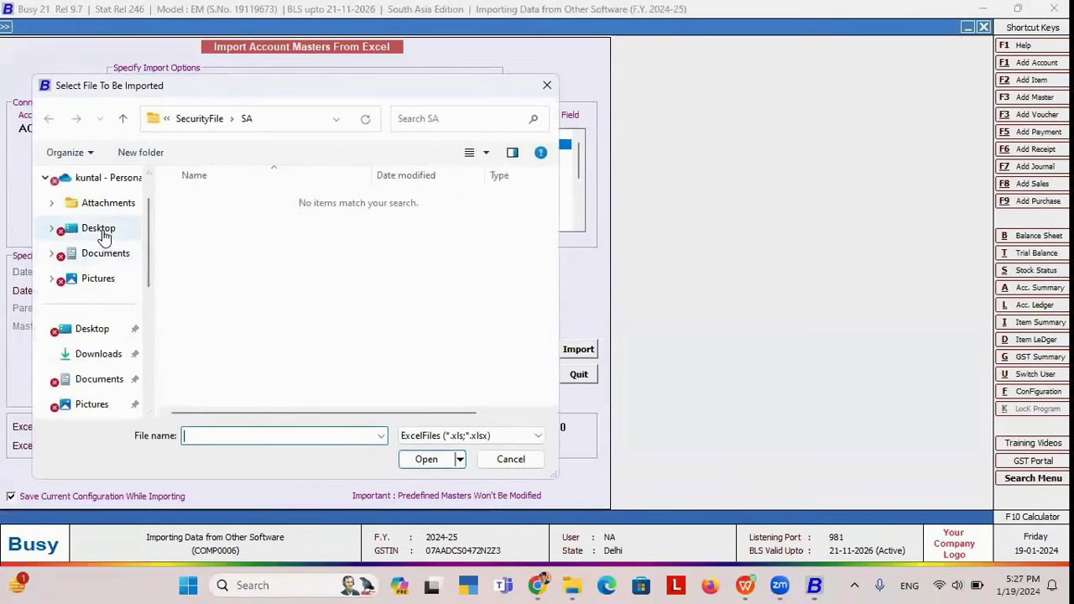
{"action": "left_click", "coordinate": [102, 230]}
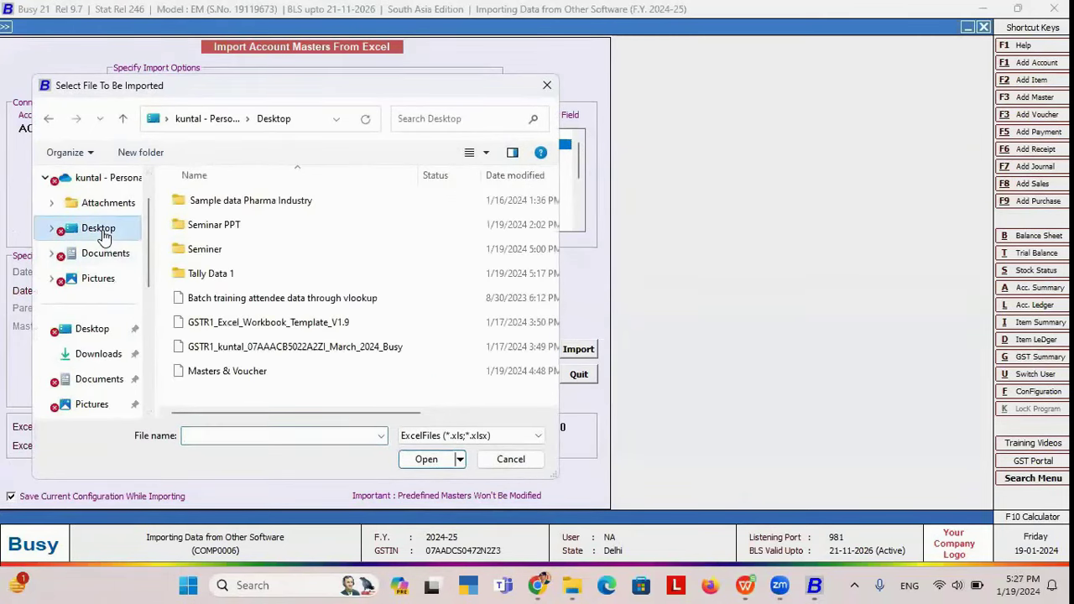
{"action": "left_click", "coordinate": [240, 370]}
{"action": "left_click", "coordinate": [426, 459]}
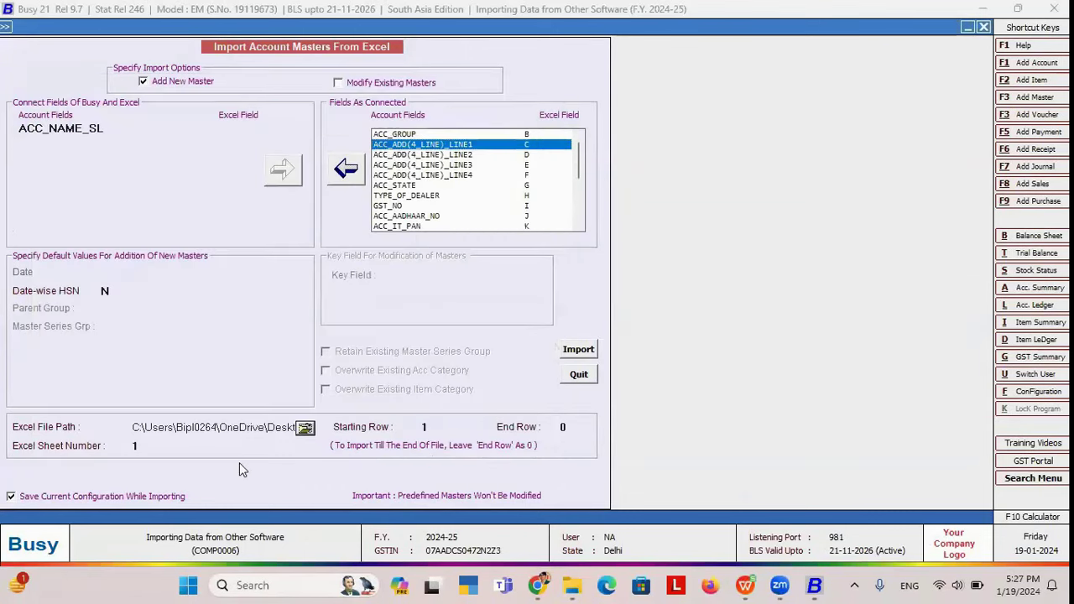
Step: Check the position of the Party List sheet in the workbook and set the Excel sheet number to 2 in Busy
{"action": "left_click", "coordinate": [148, 442]}
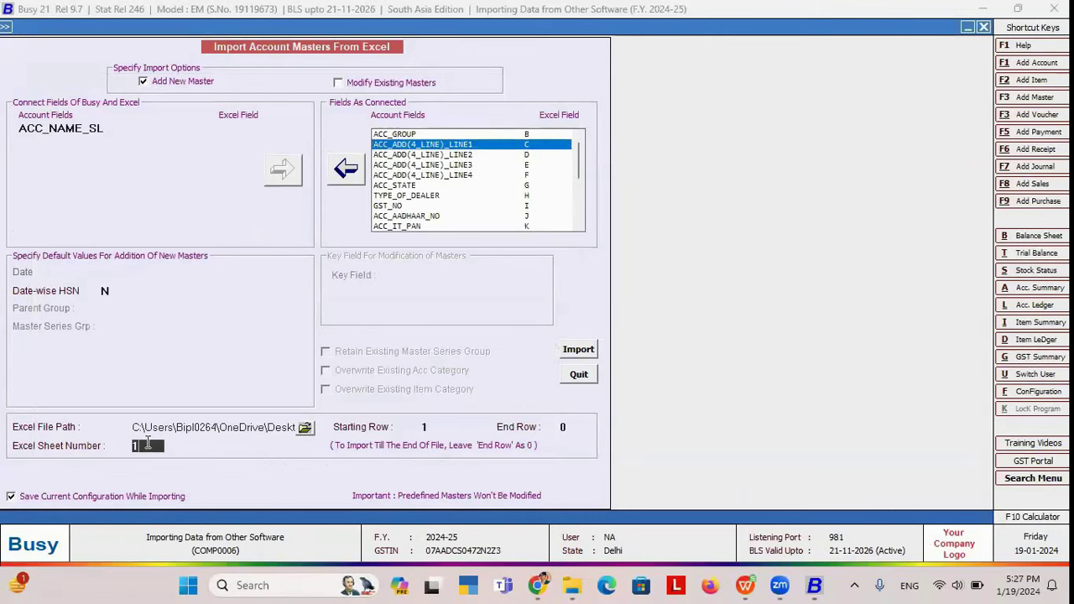
{"action": "left_click", "coordinate": [747, 586]}
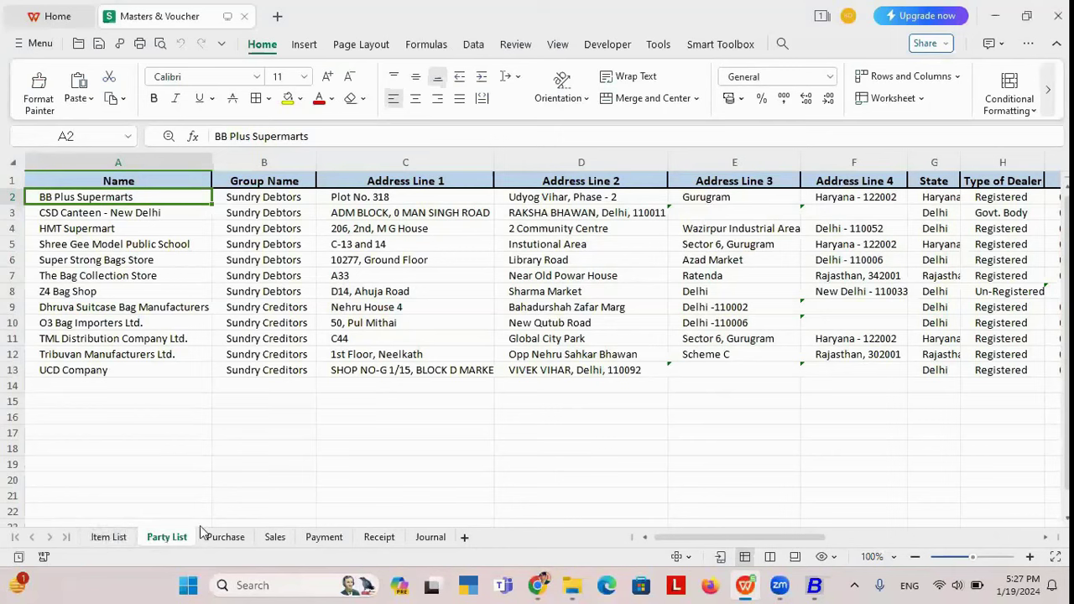
{"action": "mouse_move", "coordinate": [821, 587]}
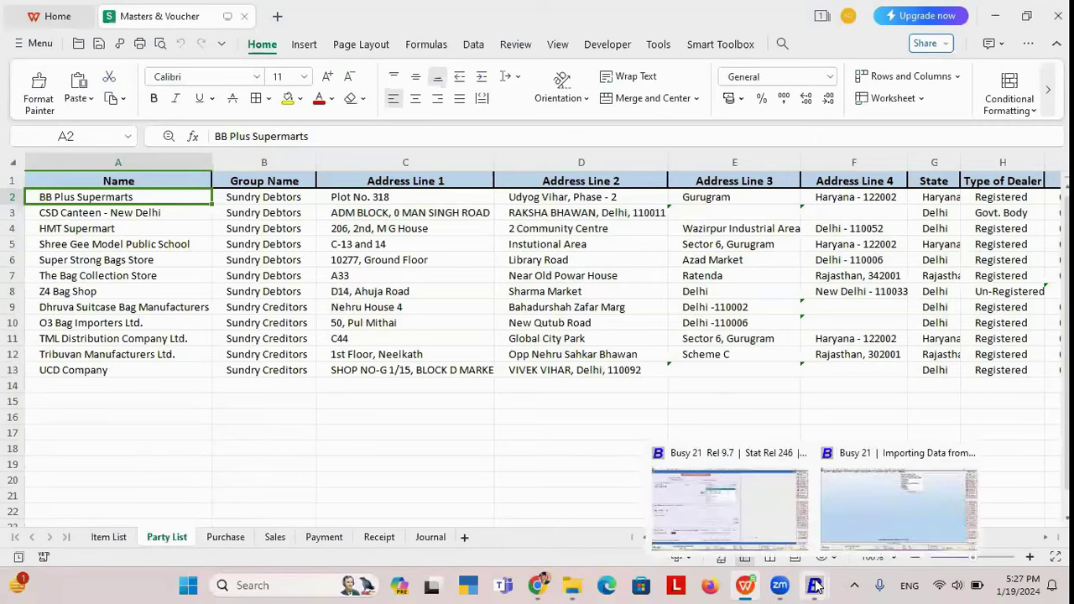
{"action": "left_click", "coordinate": [750, 519]}
{"action": "type", "text": "2"}
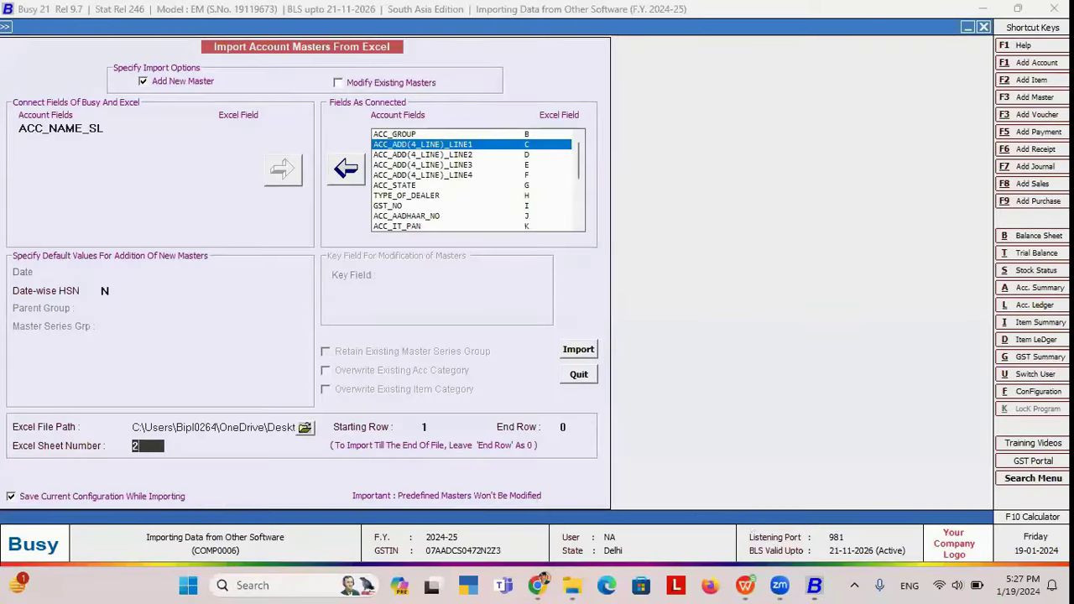
Step: Examine the header row and party data rows of the Party List sheet to determine where the import should start
{"action": "mouse_move", "coordinate": [749, 565]}
{"action": "left_click", "coordinate": [737, 512]}
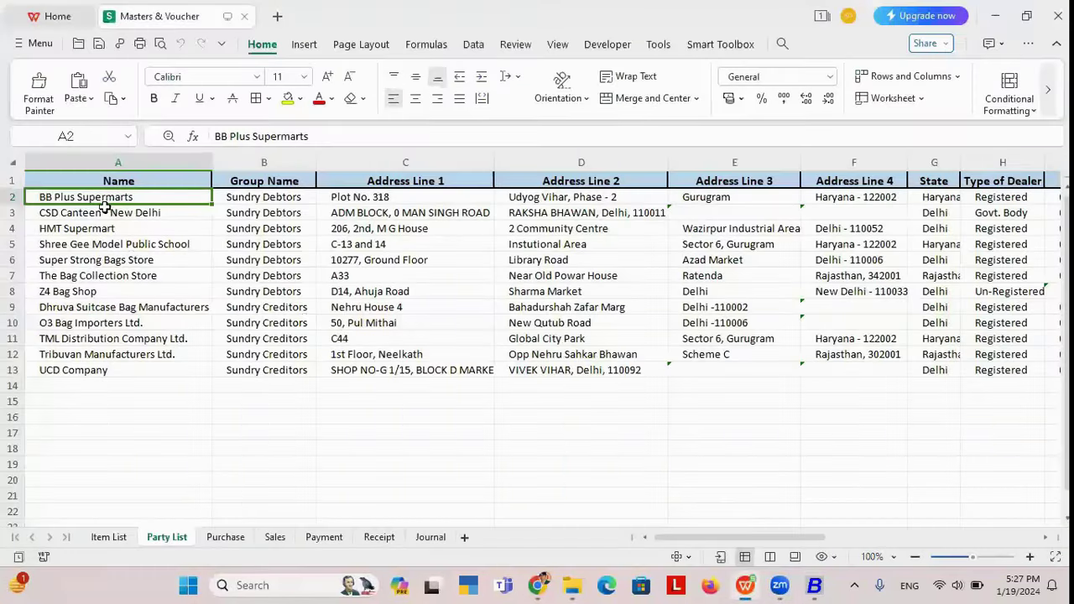
{"action": "left_click", "coordinate": [18, 181]}
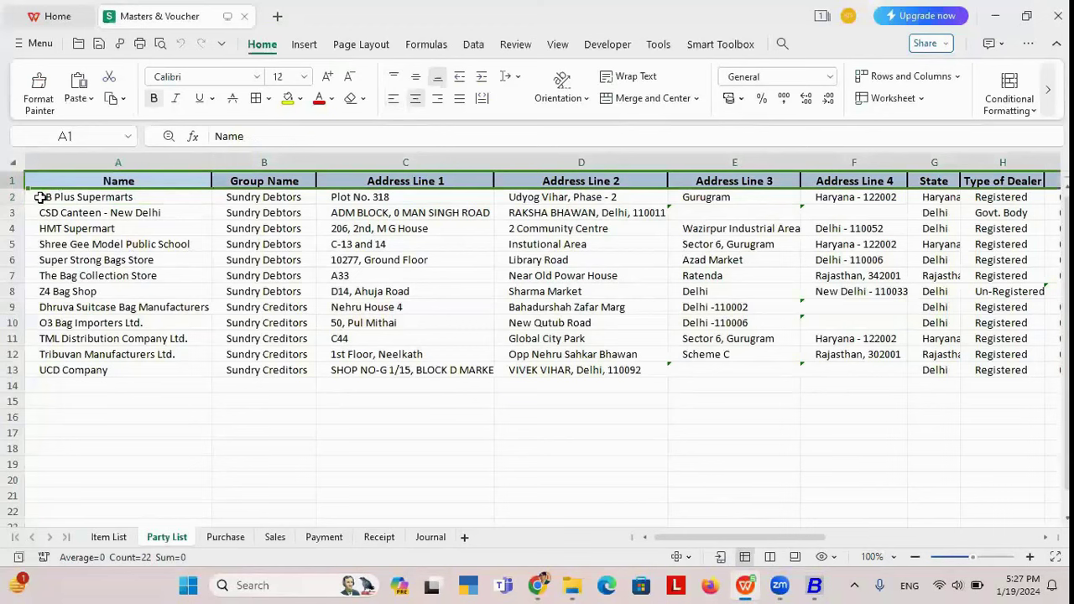
{"action": "left_click", "coordinate": [39, 197]}
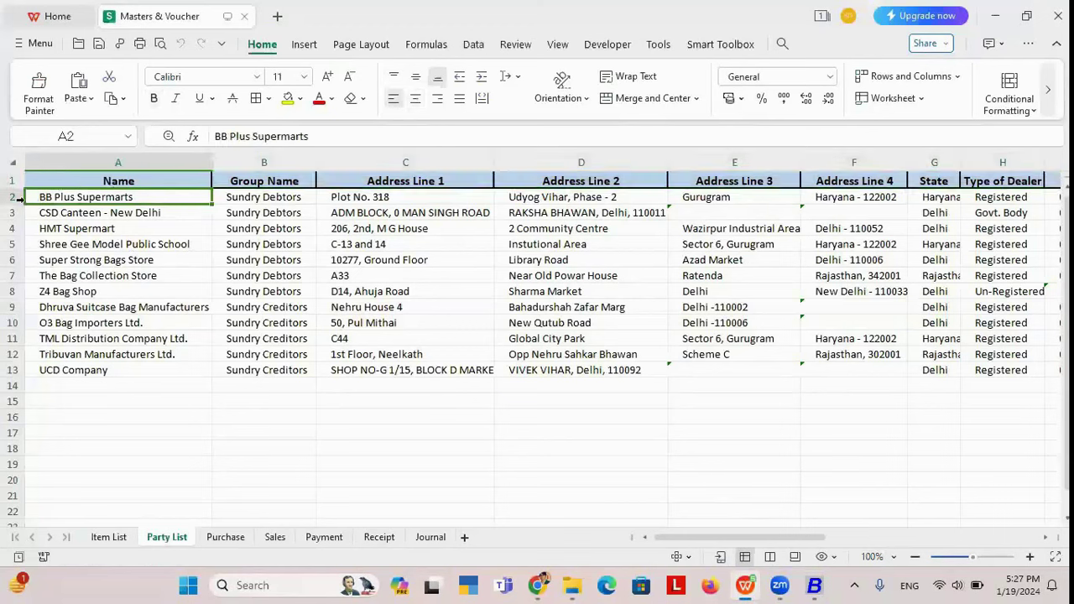
{"action": "left_click", "coordinate": [16, 197]}
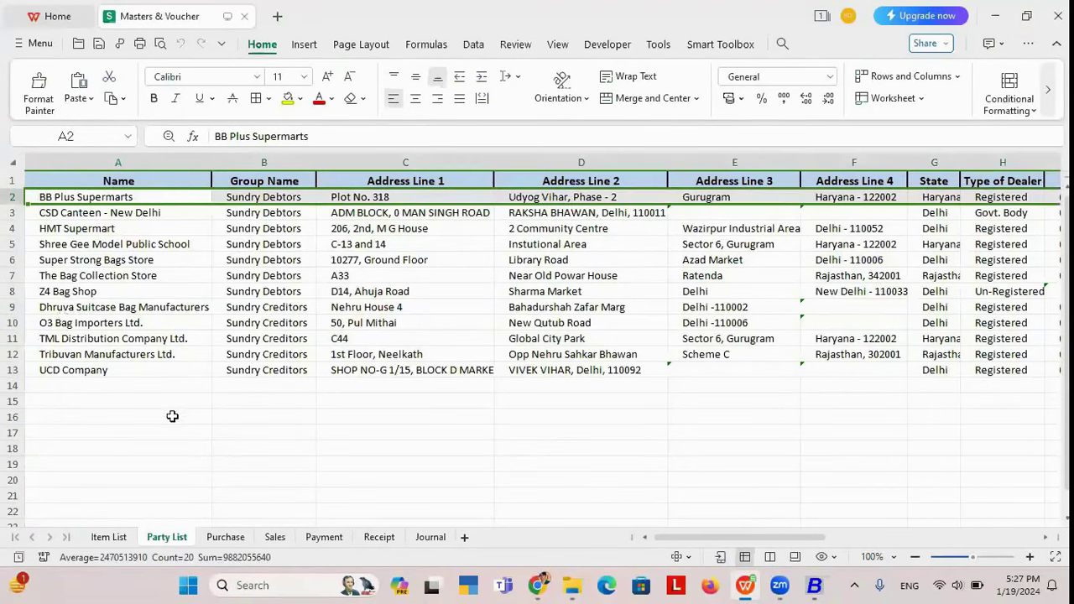
{"action": "mouse_move", "coordinate": [820, 583]}
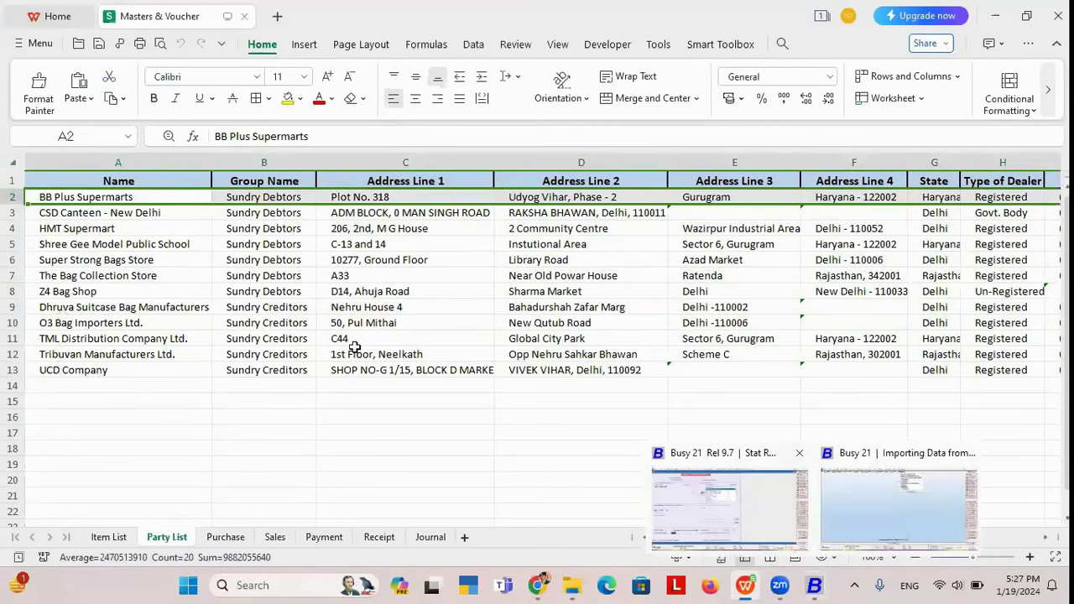
{"action": "left_click", "coordinate": [19, 275]}
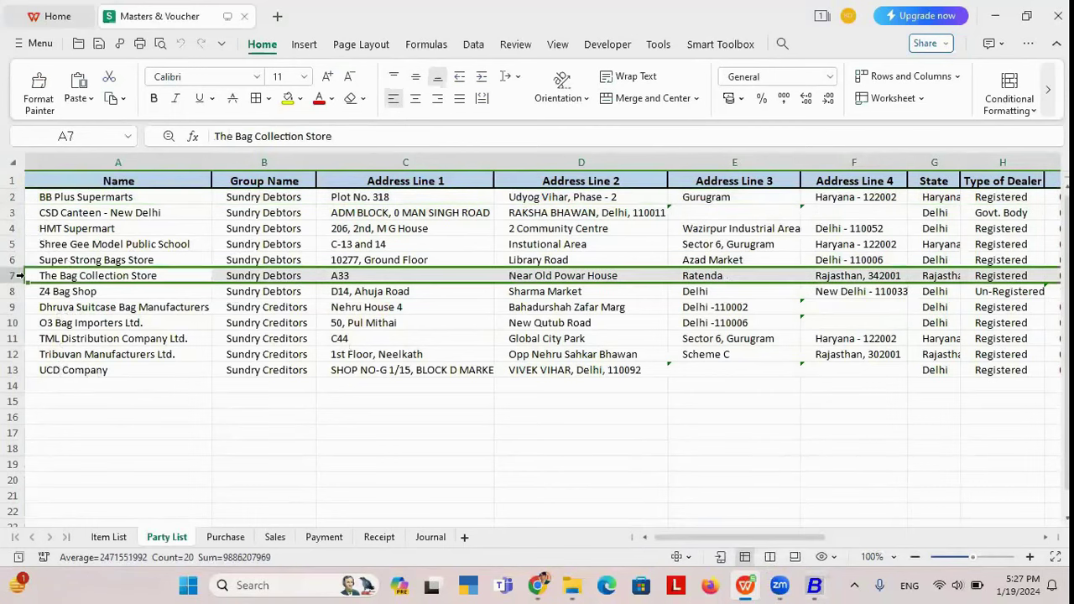
{"action": "left_click", "coordinate": [19, 291]}
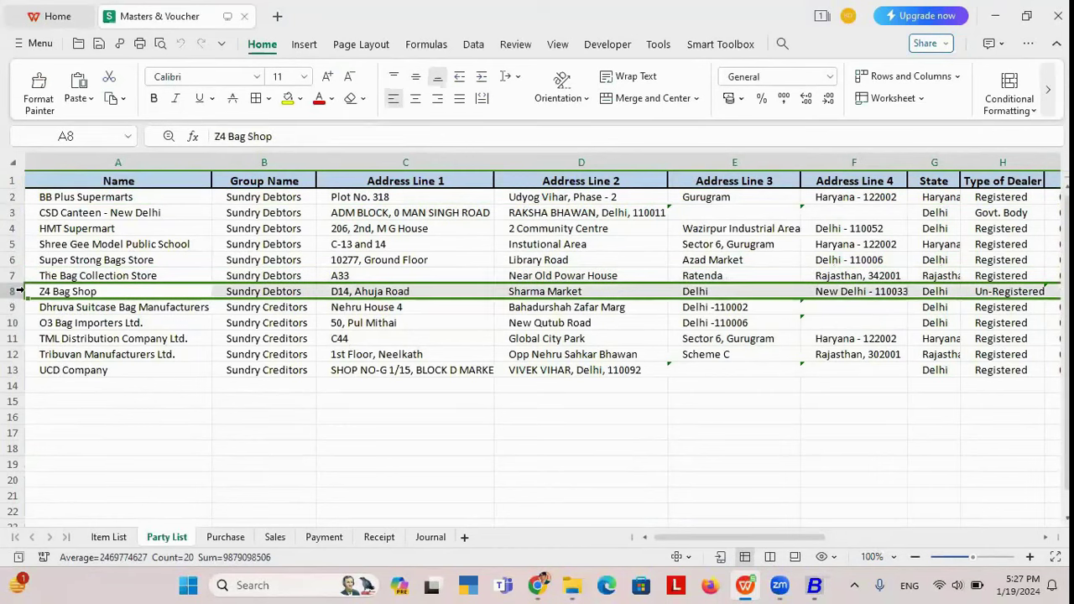
{"action": "mouse_move", "coordinate": [814, 585]}
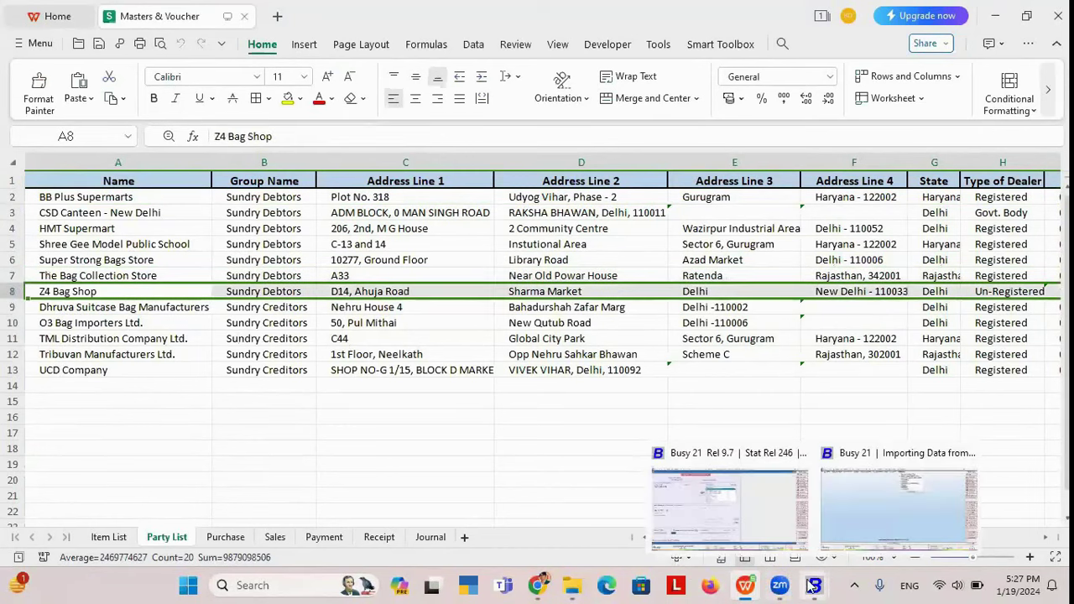
Step: Return to Busy, set the starting row to 2 and start the account masters import
{"action": "left_click", "coordinate": [747, 533]}
{"action": "left_click", "coordinate": [441, 429]}
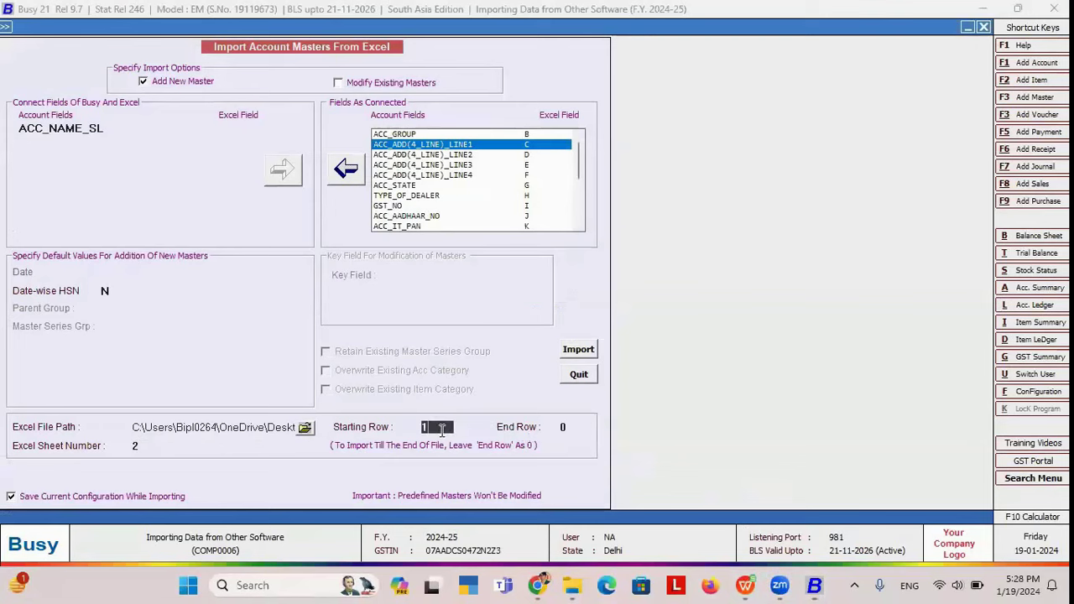
{"action": "type", "text": "2"}
{"action": "key", "text": "Return"}
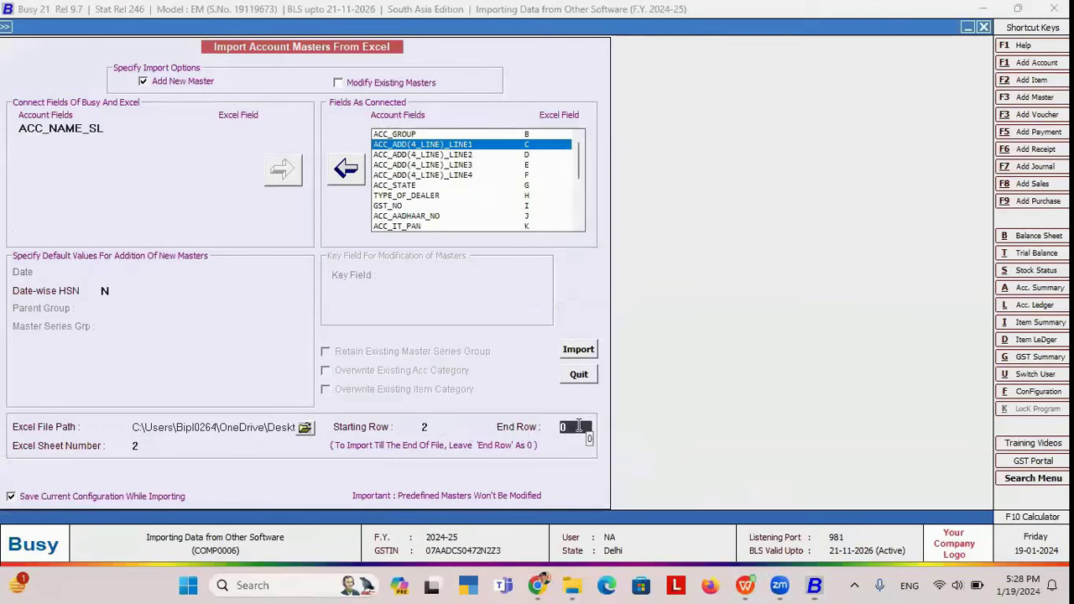
{"action": "left_click", "coordinate": [578, 349]}
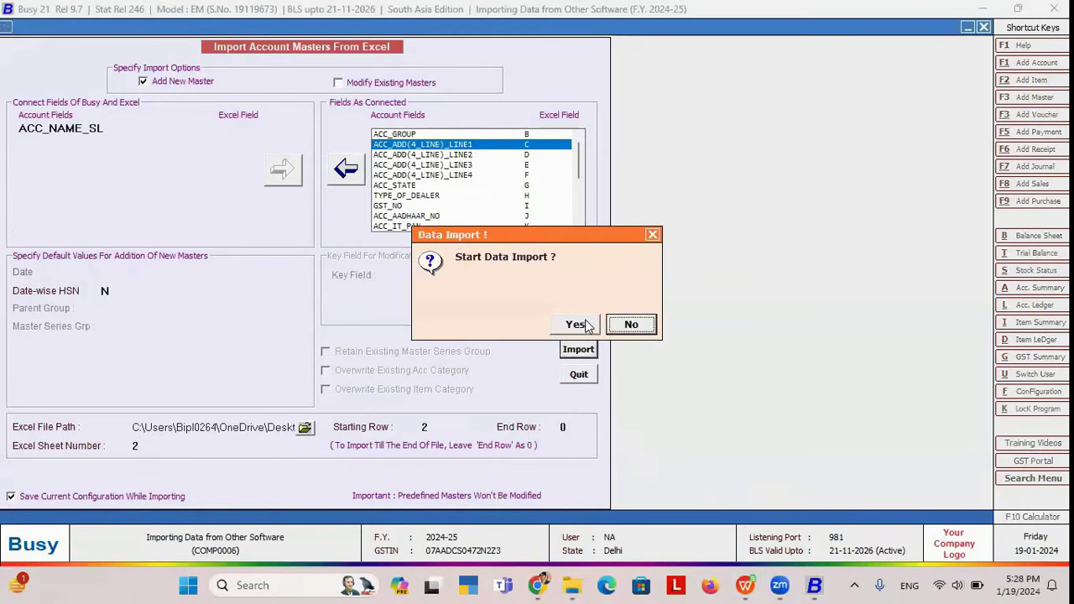
{"action": "left_click", "coordinate": [575, 324]}
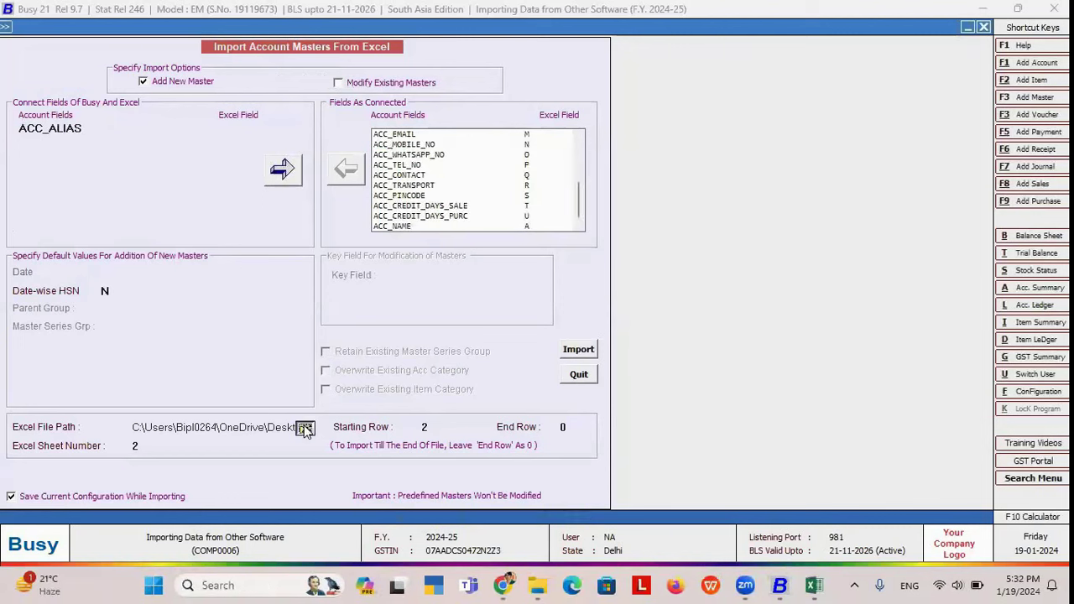
Step: Select the Copy of Masters & Voucher workbook from the Desktop as the Excel file for the account import
{"action": "left_click", "coordinate": [305, 427]}
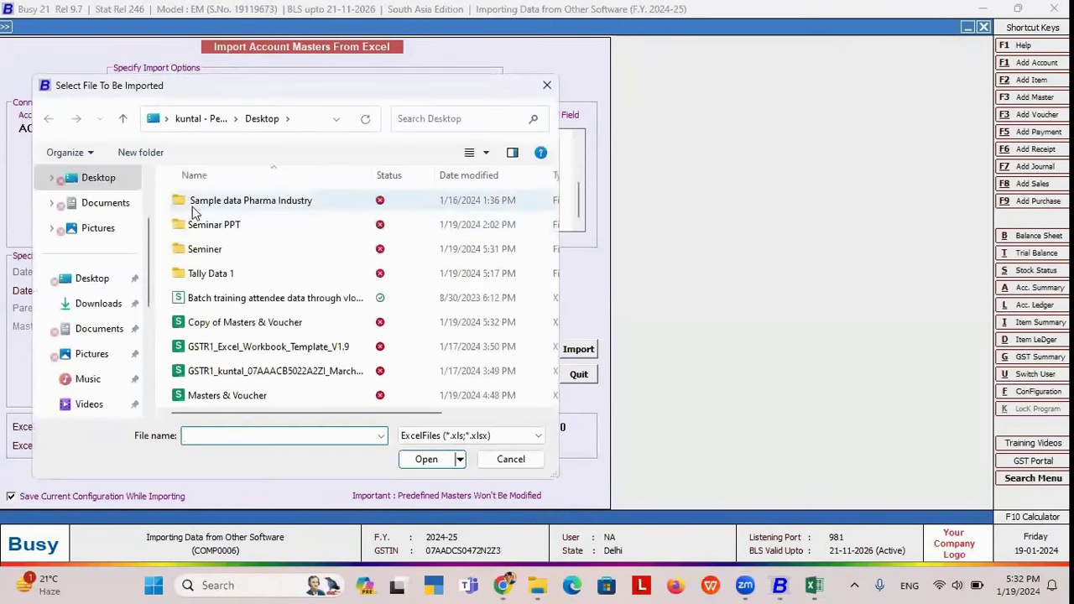
{"action": "left_click", "coordinate": [270, 326]}
{"action": "double_click", "coordinate": [270, 326]}
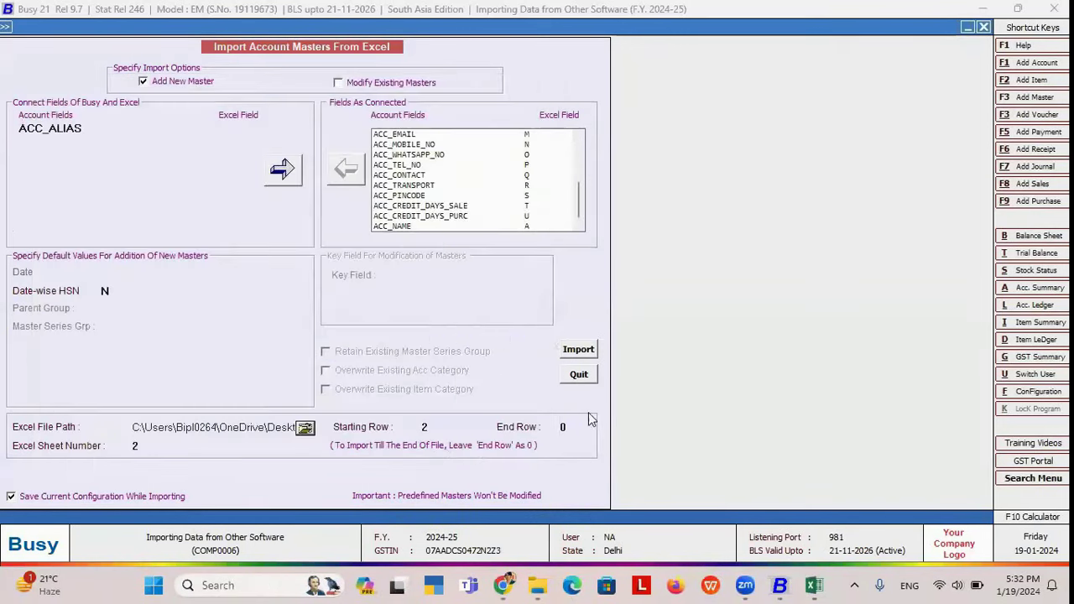
Step: Check the last party row of the Party List sheet in Excel and set the end row to 13 in Busy
{"action": "mouse_move", "coordinate": [818, 584]}
{"action": "left_click", "coordinate": [824, 565]}
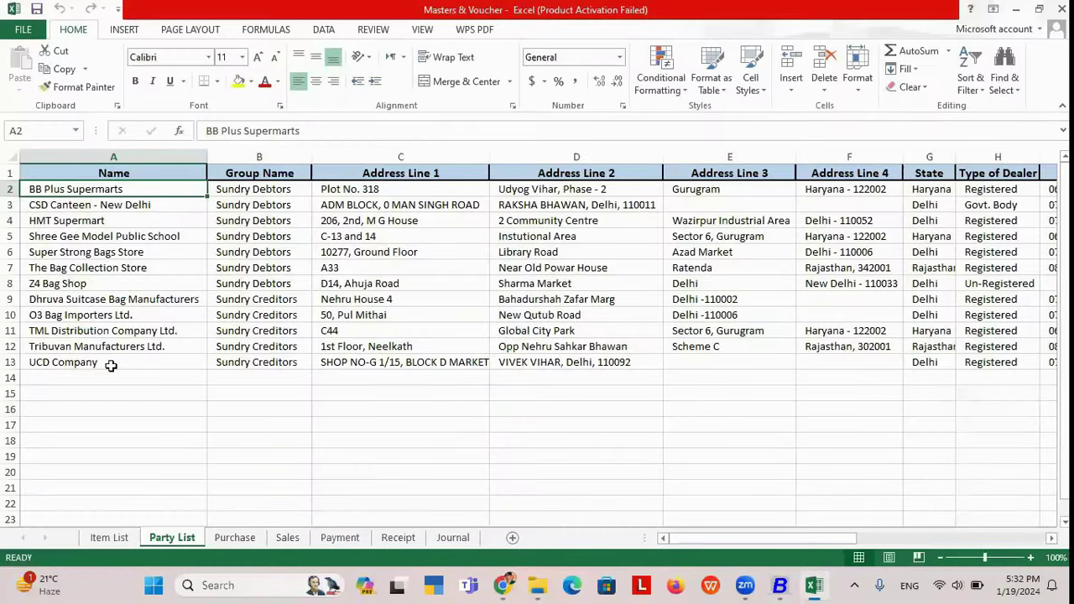
{"action": "left_click", "coordinate": [37, 361]}
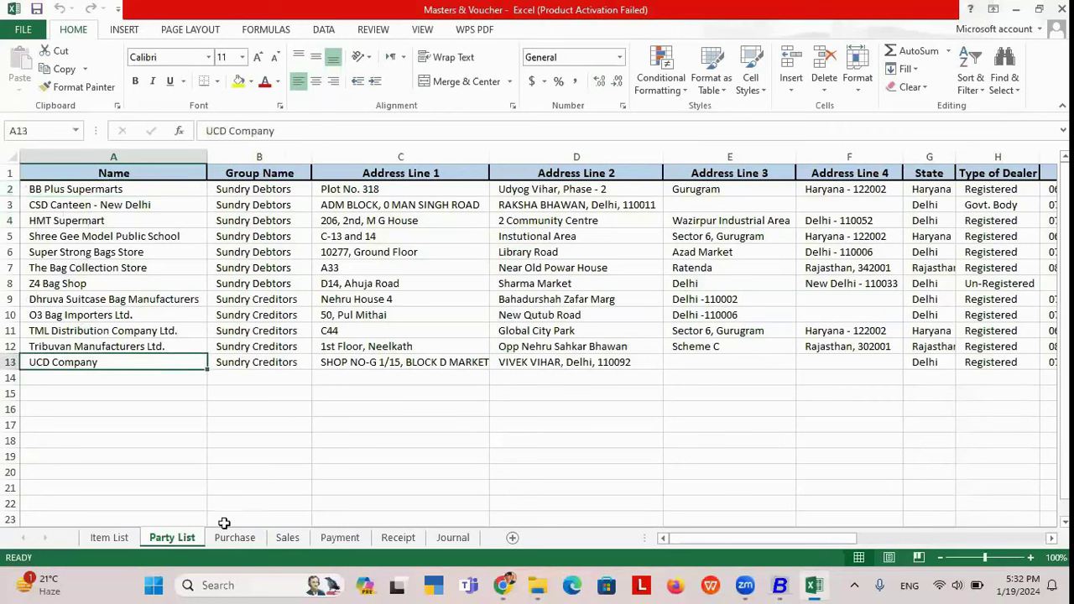
{"action": "left_click", "coordinate": [793, 586]}
{"action": "type", "text": "13"}
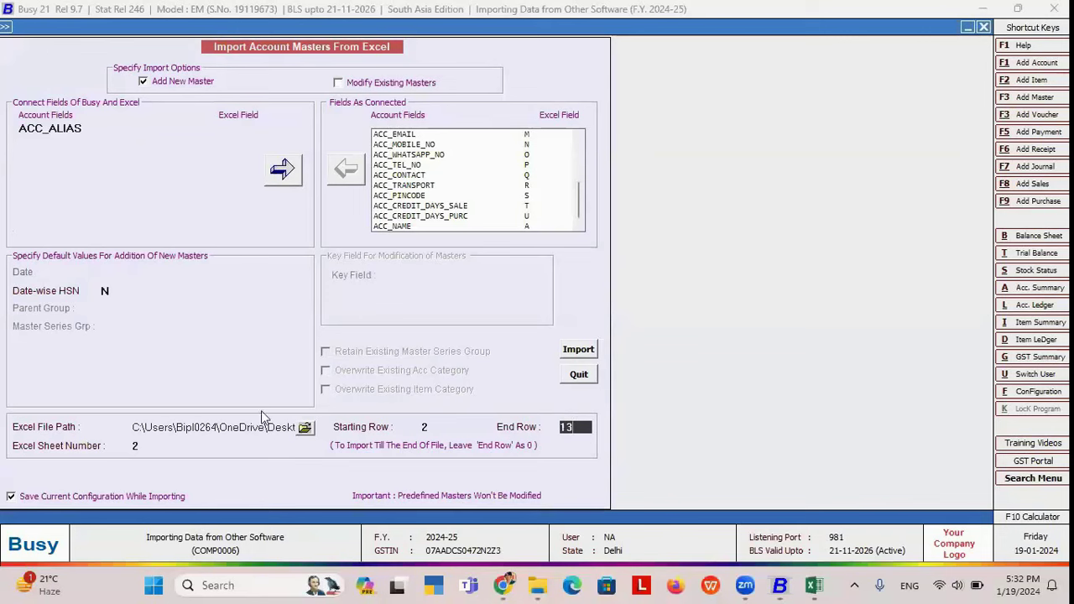
Step: Run the account masters import from the selected workbook, acknowledge its completion and close the import form
{"action": "left_click", "coordinate": [258, 430]}
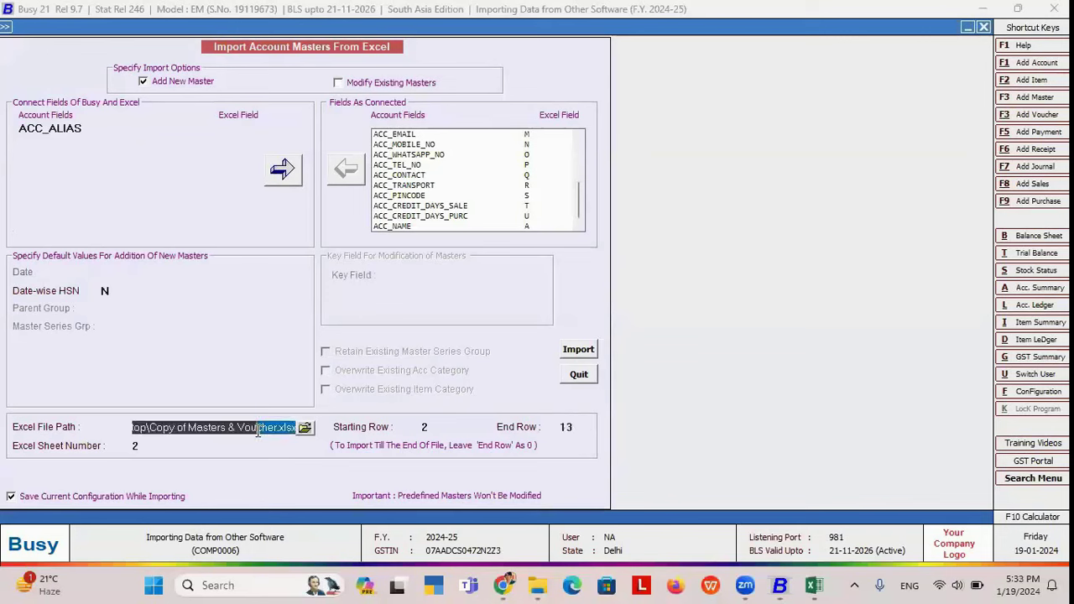
{"action": "left_click", "coordinate": [584, 352]}
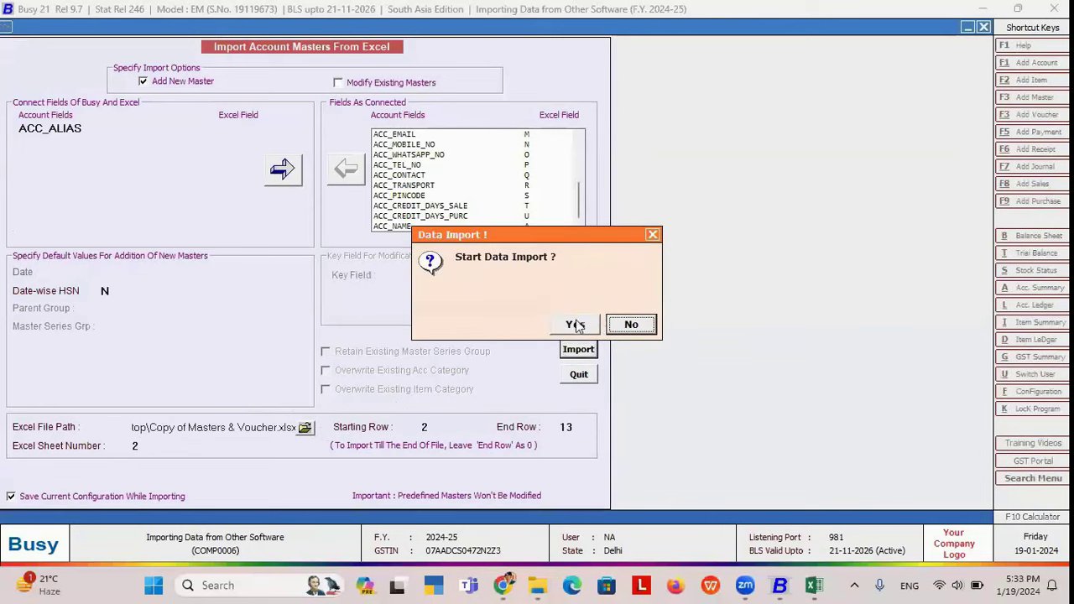
{"action": "left_click", "coordinate": [558, 321]}
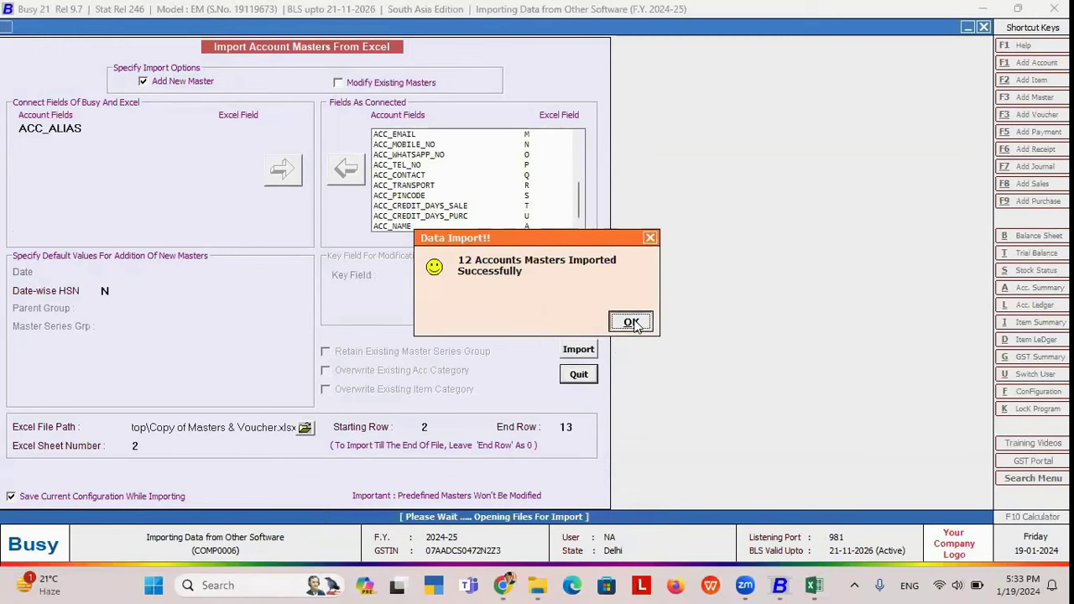
{"action": "left_click", "coordinate": [631, 323]}
{"action": "left_click", "coordinate": [580, 376]}
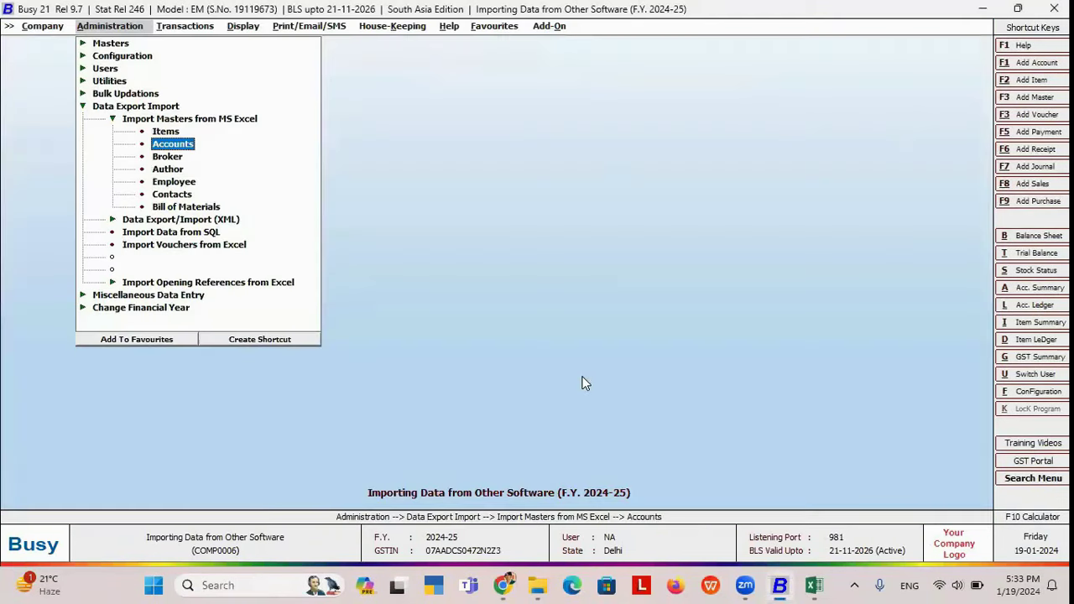
Step: Open the account masters list on screen in the configurable alphabetical format, restricted to a chosen account group
{"action": "key", "text": "Escape"}
{"action": "key", "text": "Escape"}
{"action": "key", "text": "Up"}
{"action": "key", "text": "Up"}
{"action": "key", "text": "Up"}
{"action": "key", "text": "Up"}
{"action": "key", "text": "Up"}
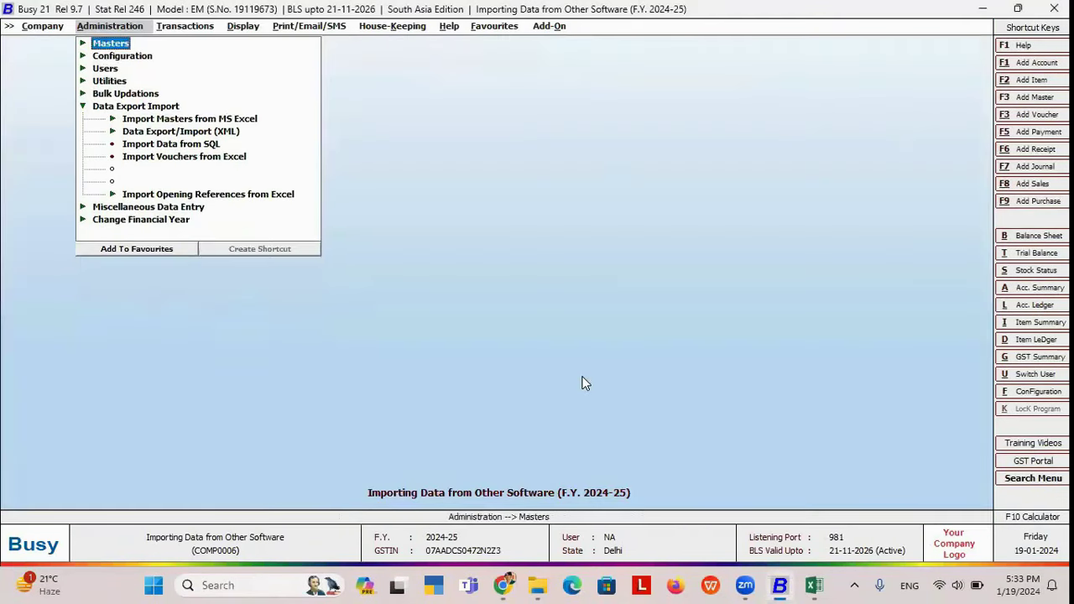
{"action": "key", "text": "Return"}
{"action": "key", "text": "Down"}
{"action": "key", "text": "Down"}
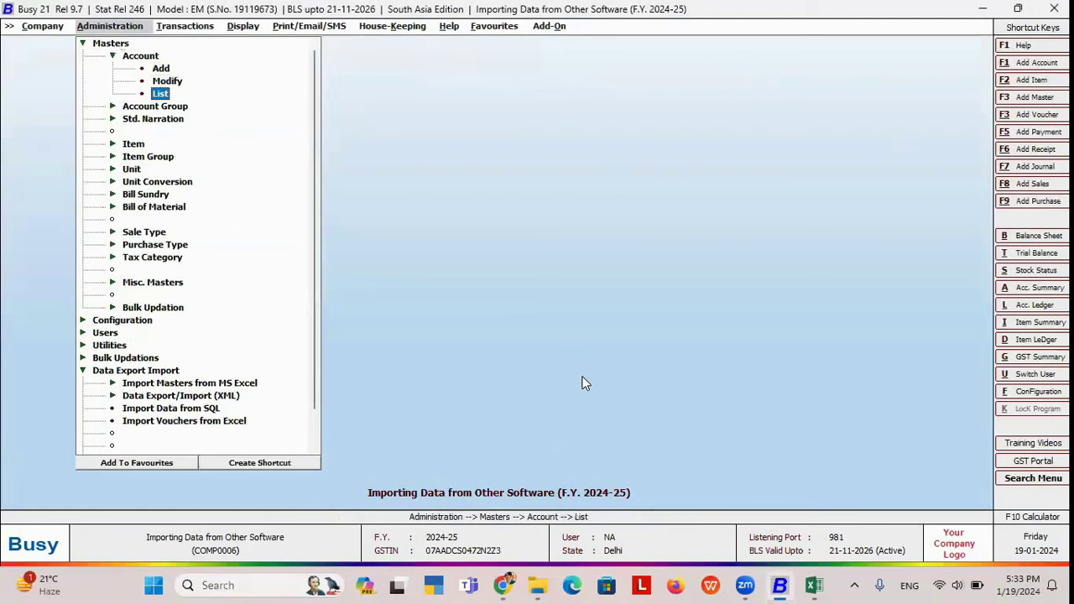
{"action": "key", "text": "Return"}
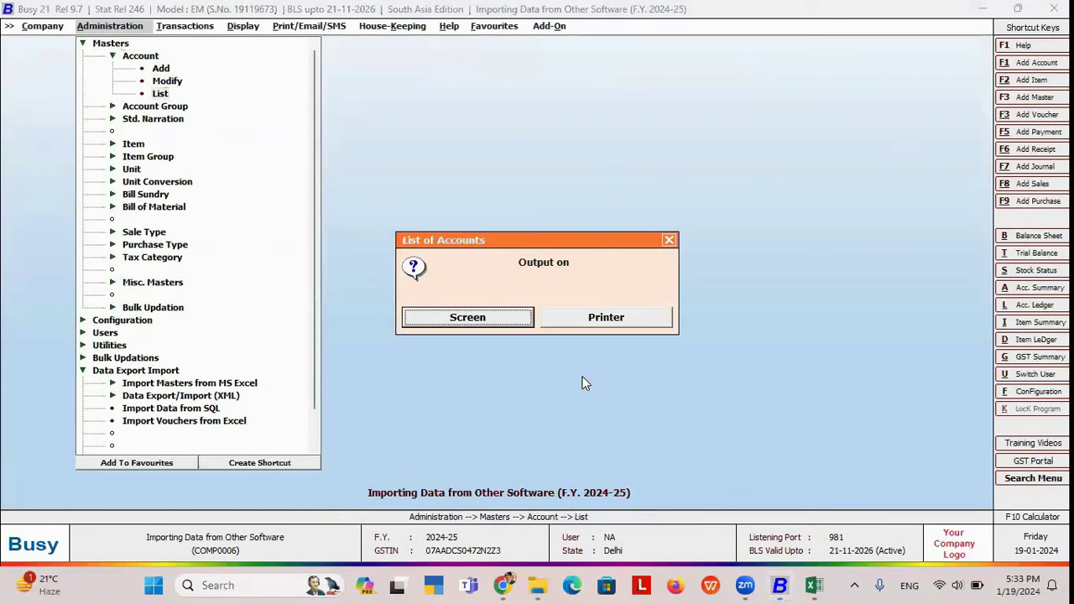
{"action": "key", "text": "Return"}
{"action": "key", "text": "Right"}
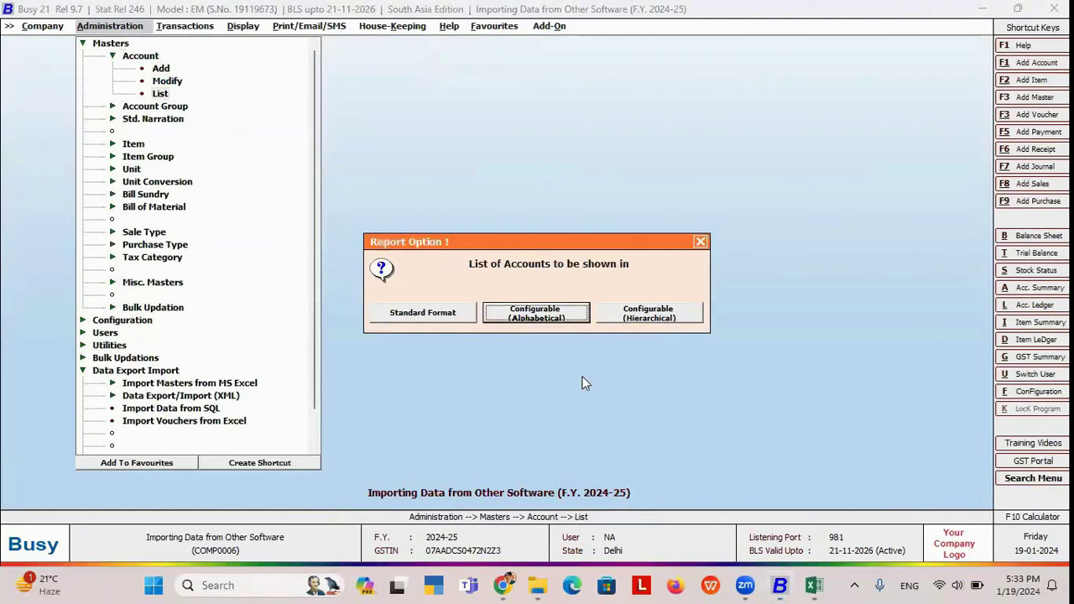
{"action": "key", "text": "Return"}
{"action": "key", "text": "Right"}
{"action": "key", "text": "Return"}
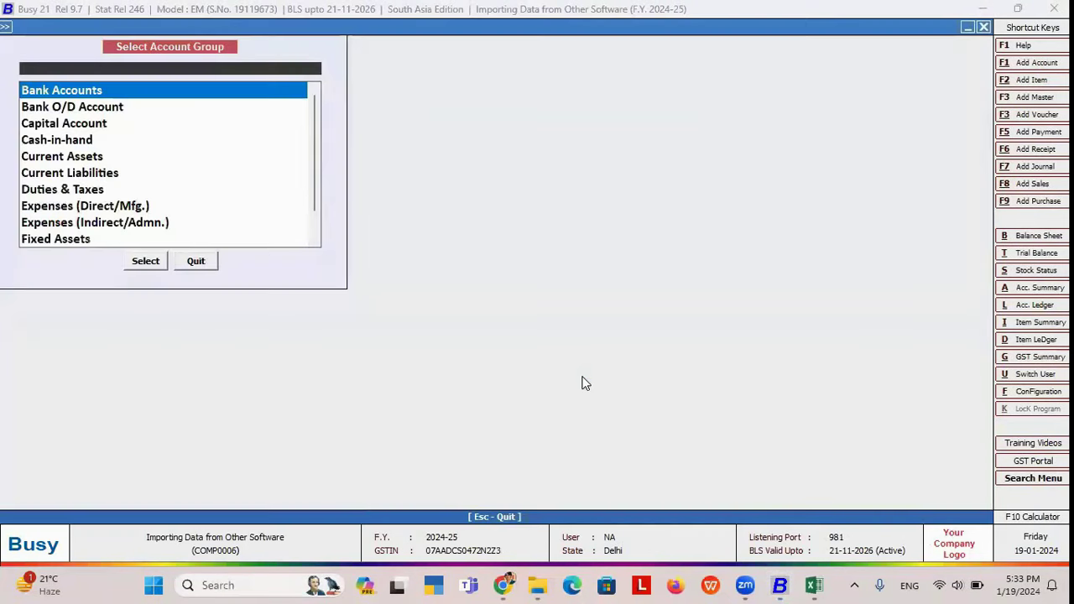
Step: Choose the Sundry Creditors group, review the imported master of Dhruva Suitcase Bag Manufacturers, and close it and the list
{"action": "type", "text": "sun"}
{"action": "key", "text": "Return"}
{"action": "key", "text": "Down"}
{"action": "key", "text": "Down"}
{"action": "key", "text": "Down"}
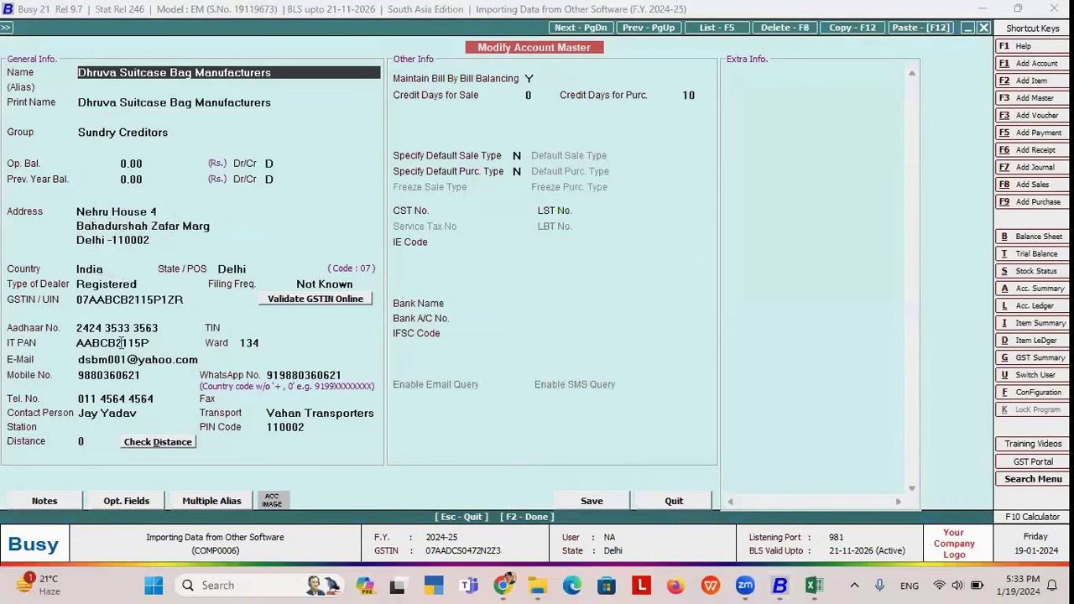
{"action": "left_click", "coordinate": [204, 361]}
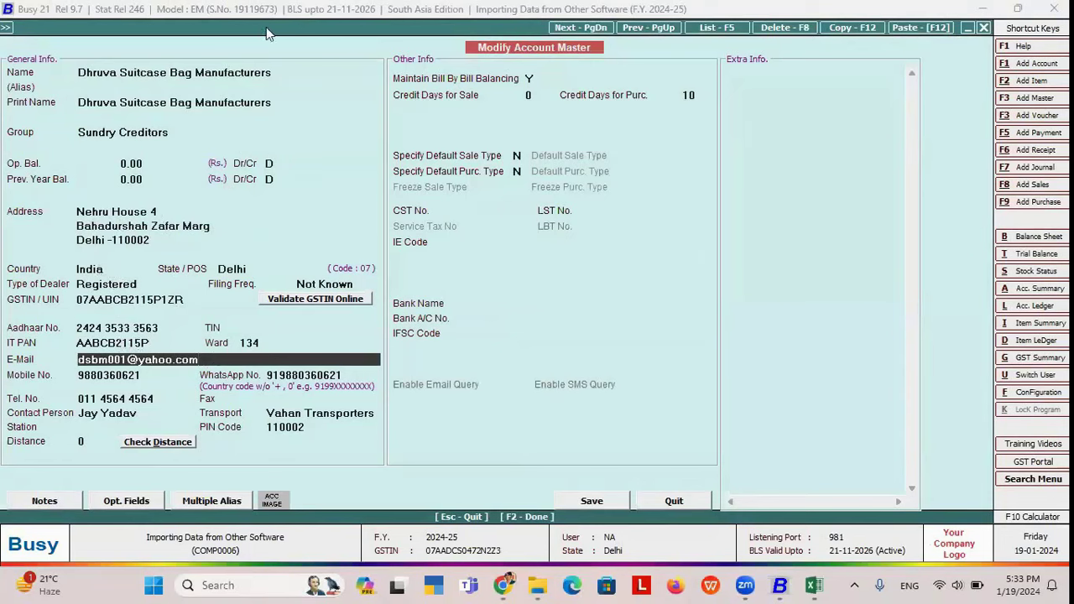
{"action": "key", "text": "Escape"}
{"action": "key", "text": "Escape"}
{"action": "key", "text": "Escape"}
{"action": "key", "text": "Escape"}
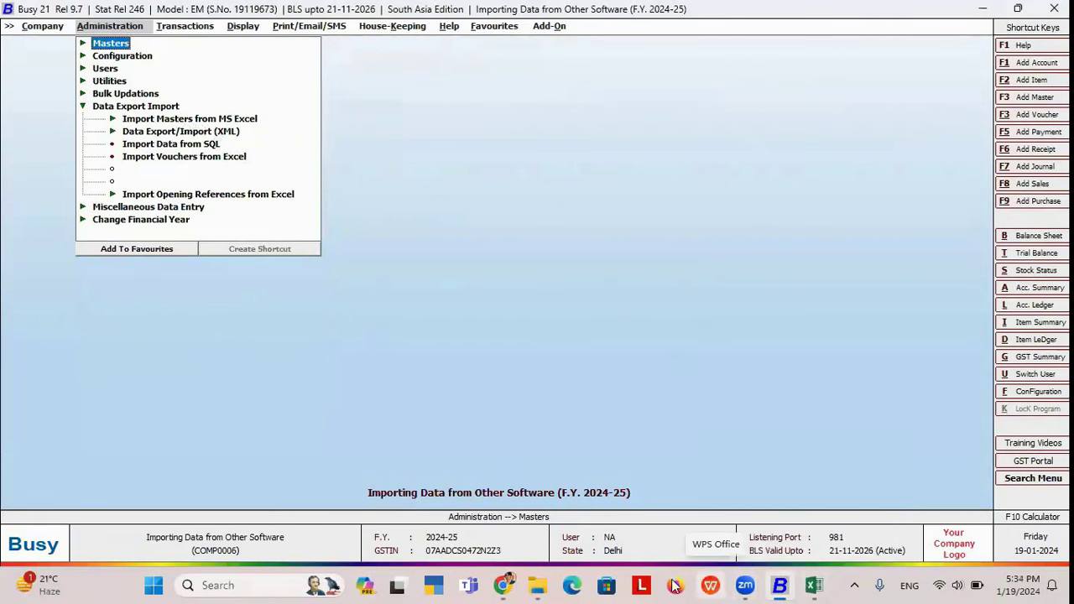
Step: Switch to the Google Slides presentation in Chrome and present the slide introducing the item import demo
{"action": "left_click", "coordinate": [502, 585]}
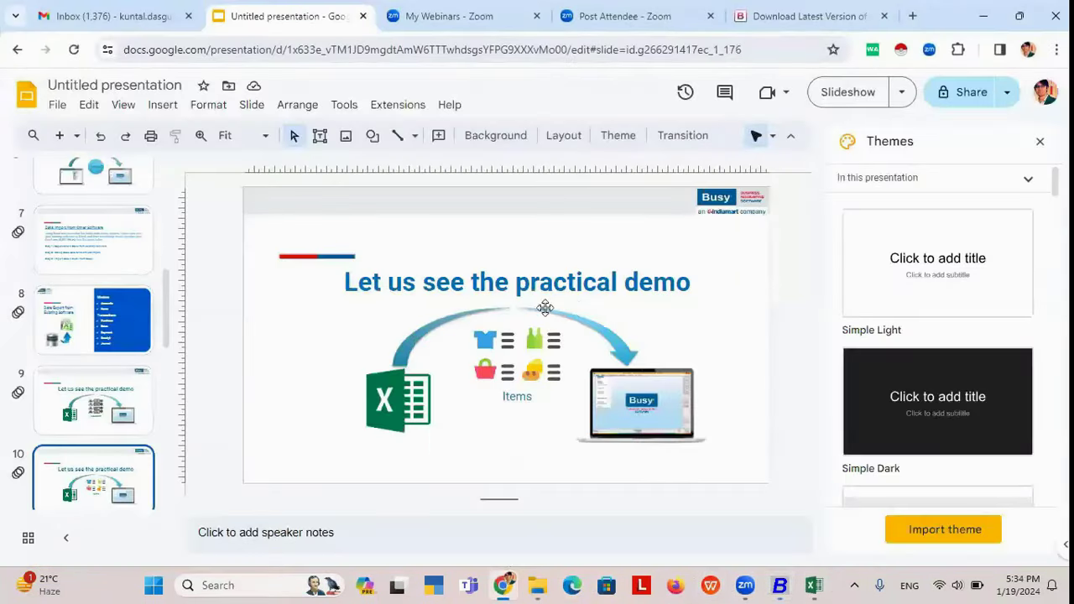
{"action": "left_click", "coordinate": [829, 94]}
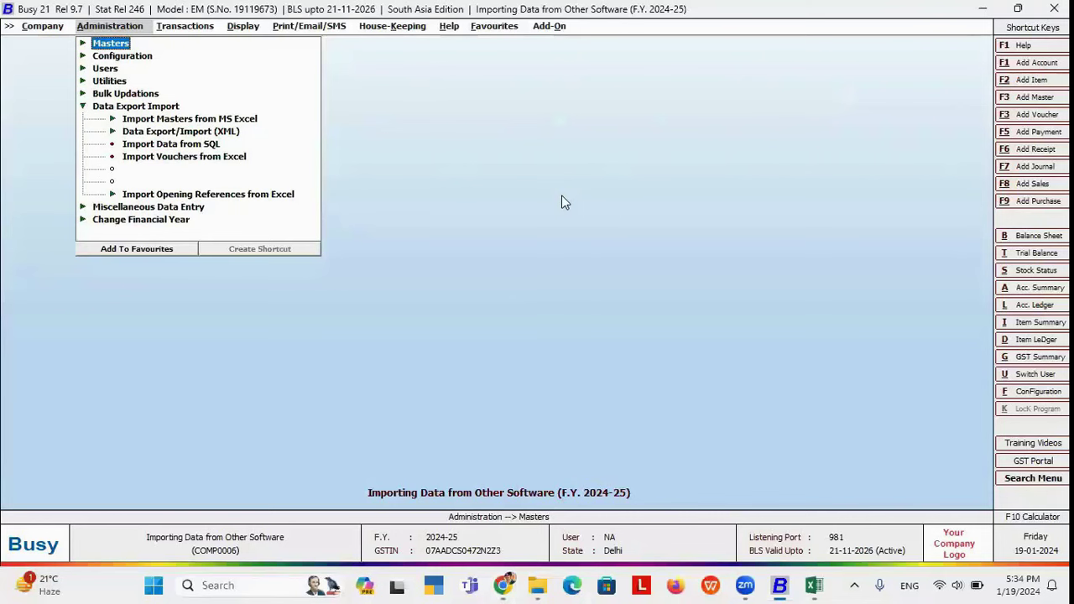
Step: Open the item masters import from Excel in Busy and compare its connected fields with the workbook's Item List sheet
{"action": "left_click", "coordinate": [165, 121]}
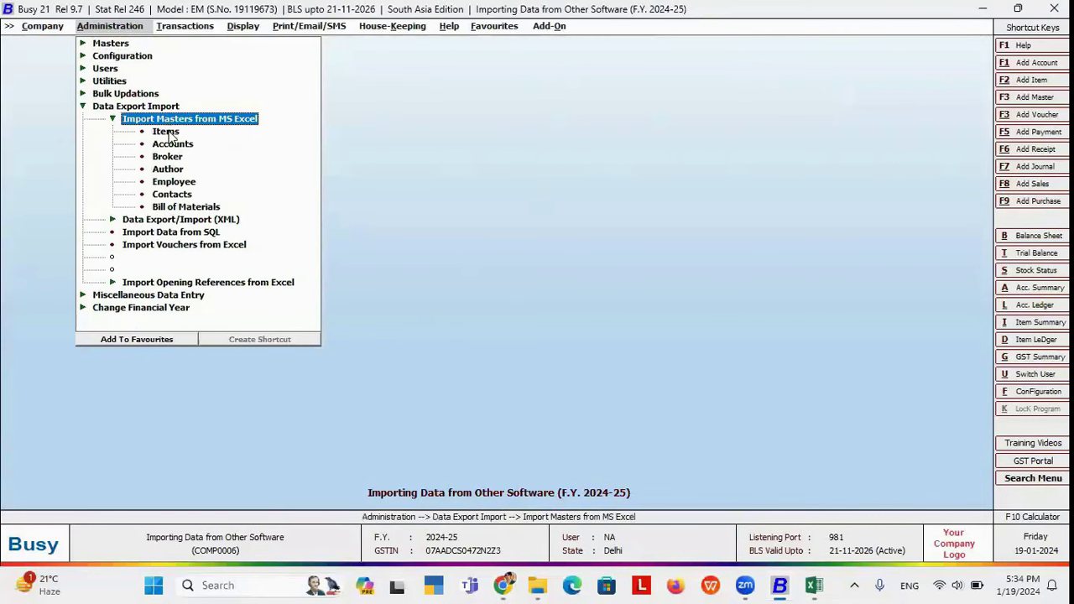
{"action": "left_click", "coordinate": [166, 131]}
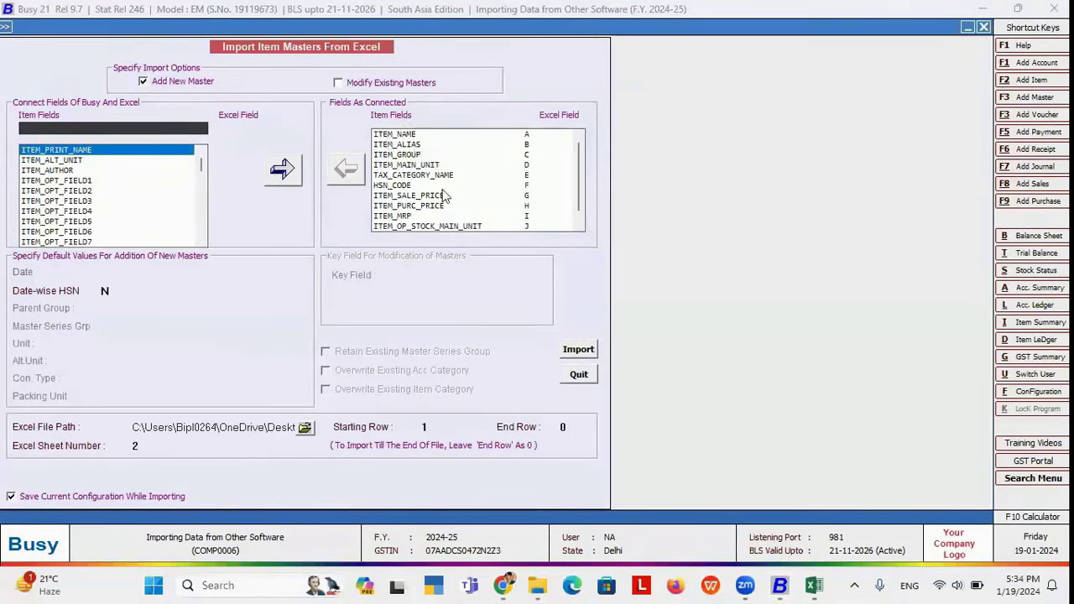
{"action": "left_click", "coordinate": [822, 581]}
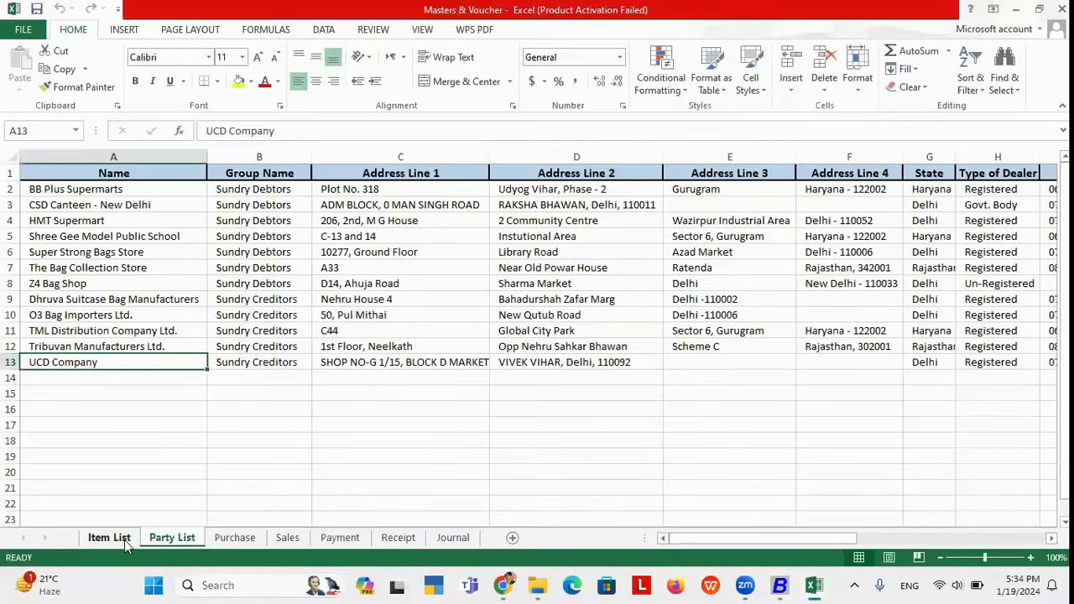
{"action": "left_click", "coordinate": [124, 539]}
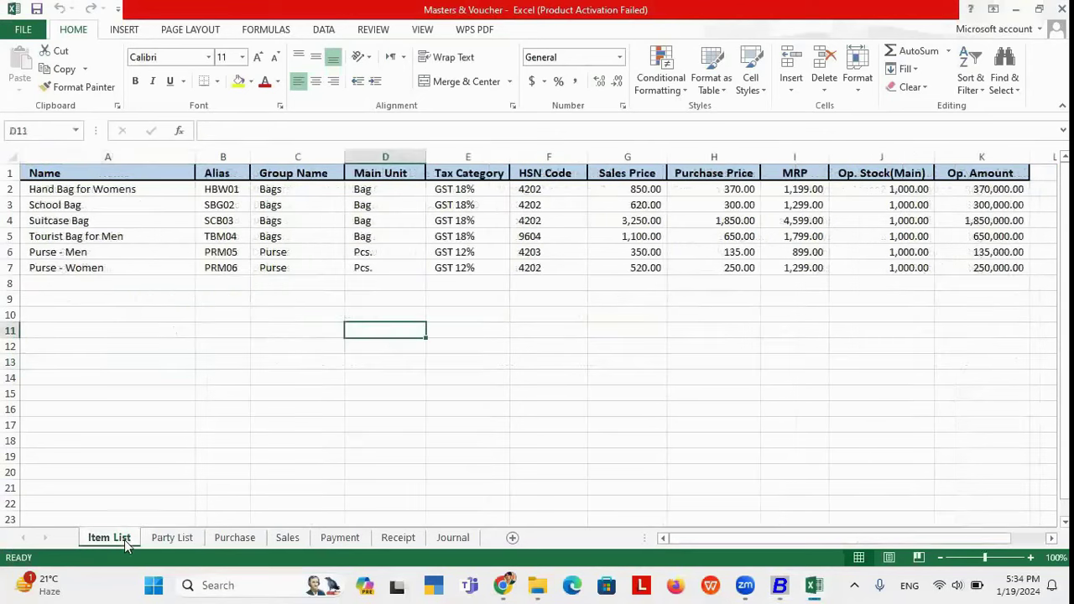
{"action": "left_click", "coordinate": [132, 190]}
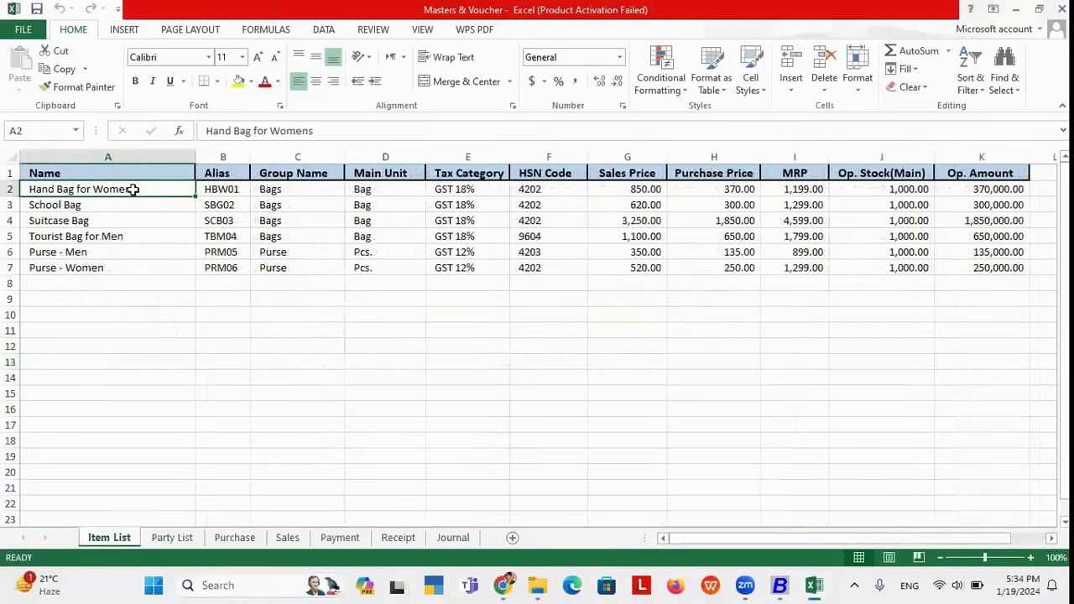
{"action": "key", "text": "Up"}
{"action": "key", "text": "Down"}
{"action": "mouse_move", "coordinate": [780, 584]}
{"action": "left_click", "coordinate": [767, 493]}
{"action": "left_click", "coordinate": [428, 135]}
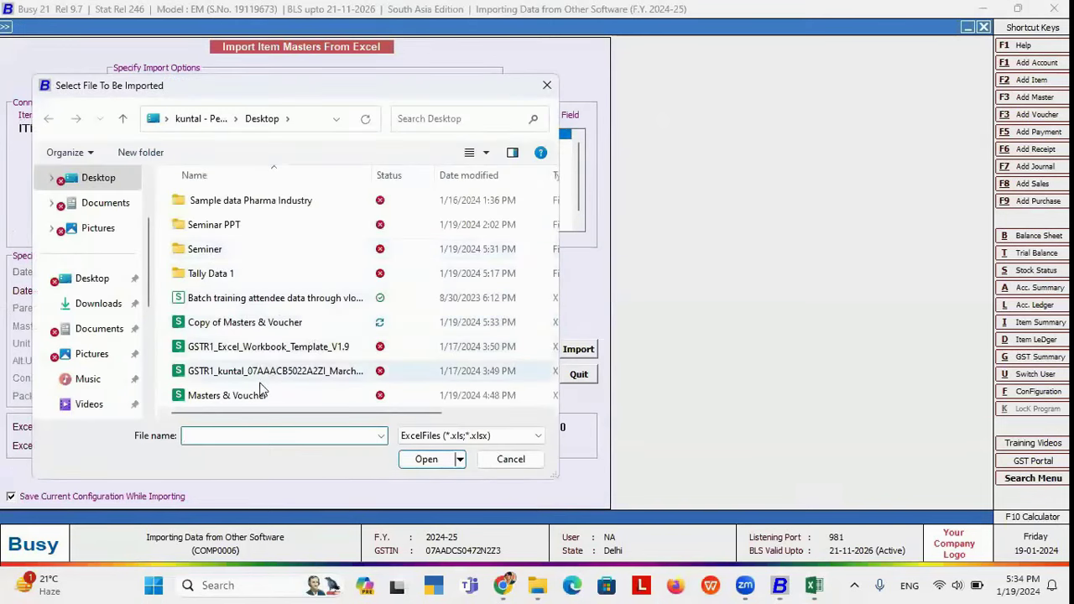
Step: Choose the Copy of Masters & Voucher workbook from the Desktop for the item import and set the Excel sheet number to 1
{"action": "left_click", "coordinate": [235, 328]}
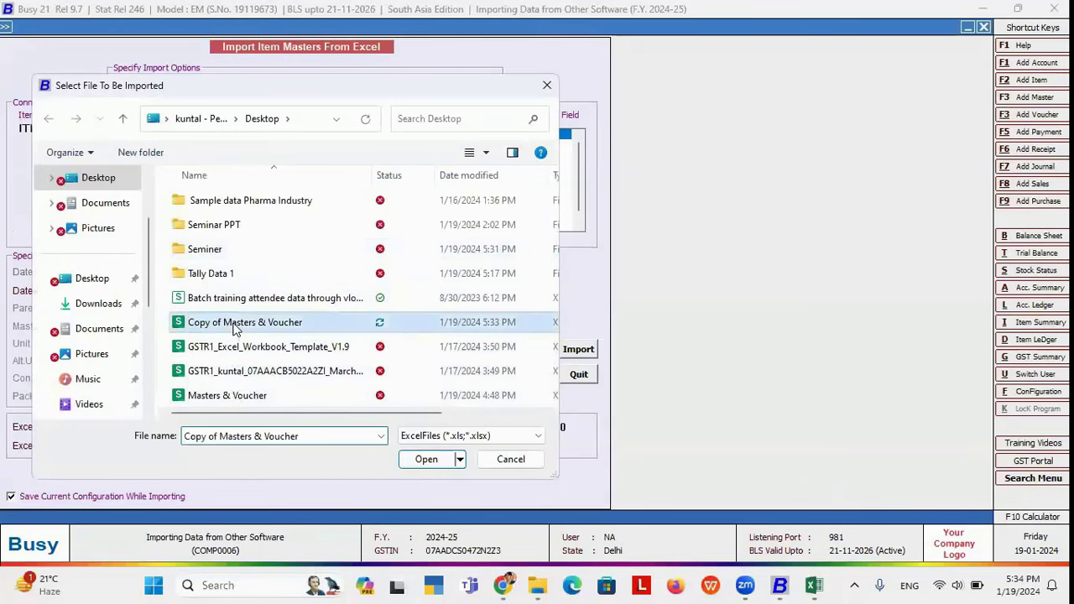
{"action": "left_click", "coordinate": [427, 459]}
{"action": "left_click", "coordinate": [442, 427]}
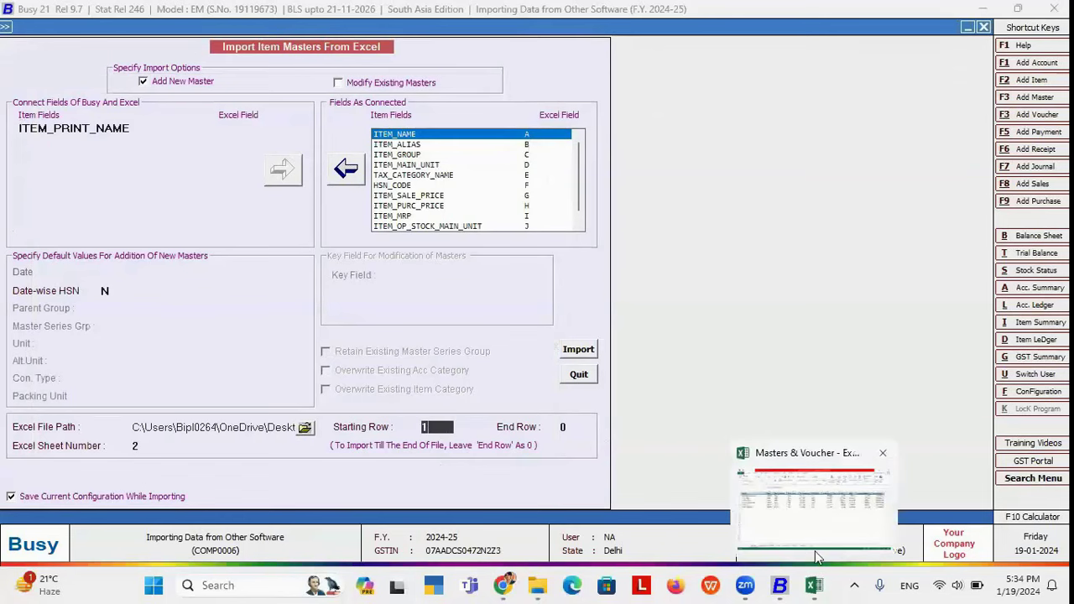
{"action": "left_click", "coordinate": [818, 556]}
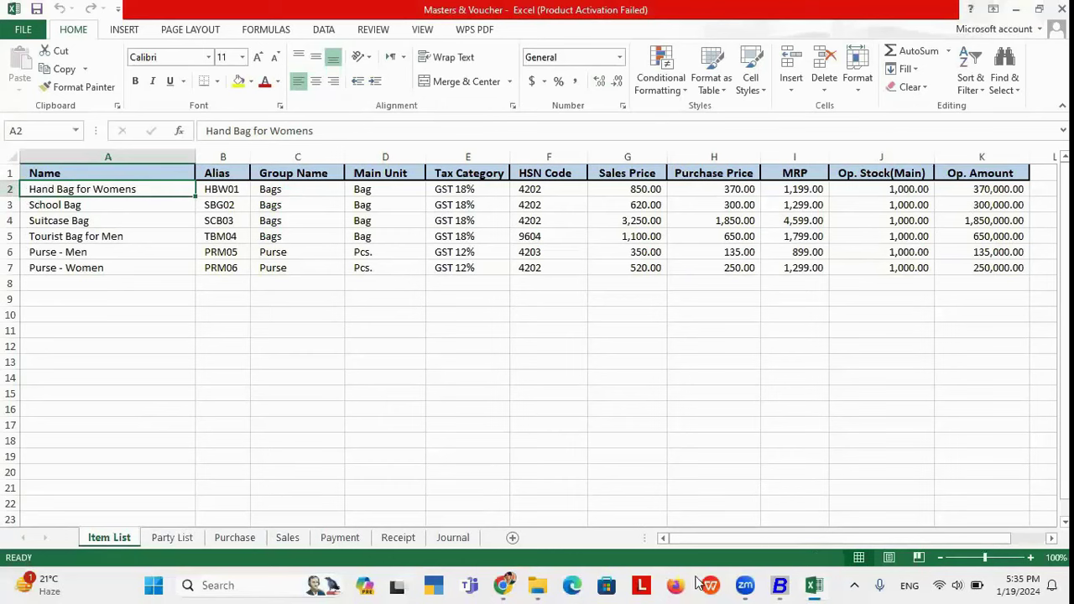
{"action": "left_click", "coordinate": [793, 585]}
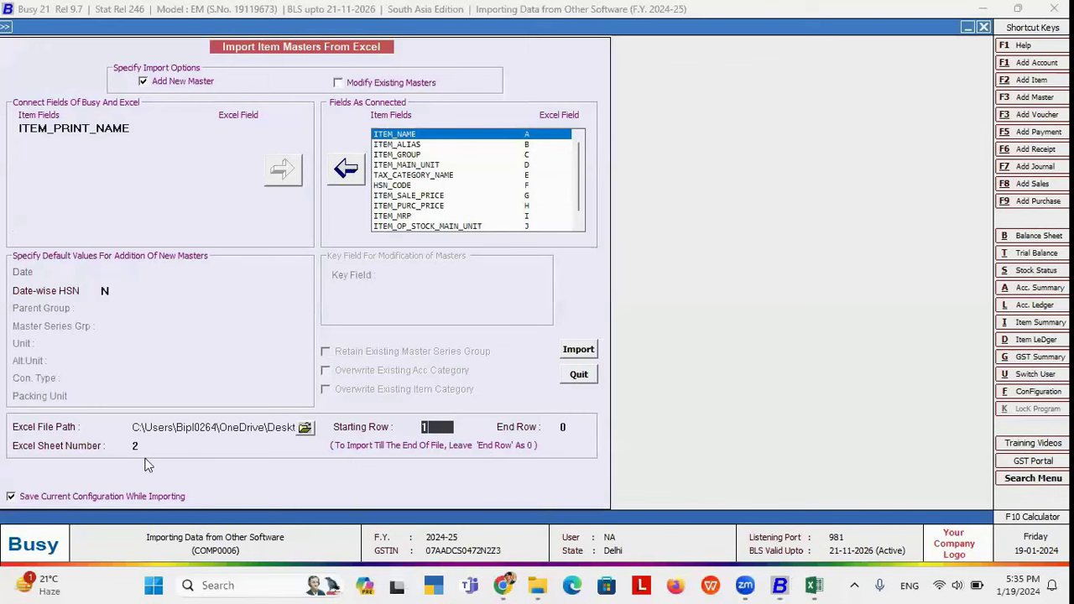
{"action": "left_click", "coordinate": [147, 445]}
{"action": "type", "text": "1"}
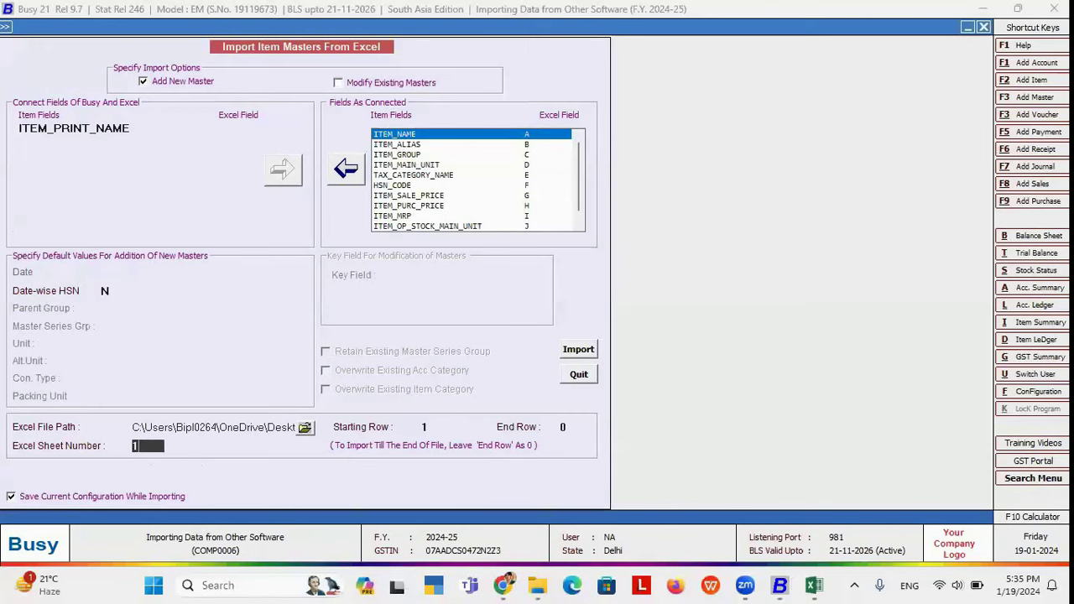
Step: Set the item import's starting row to 2 and, after checking the last item in the Item List sheet, its end row to 7
{"action": "key", "text": "Return"}
{"action": "type", "text": "2"}
{"action": "key", "text": "Return"}
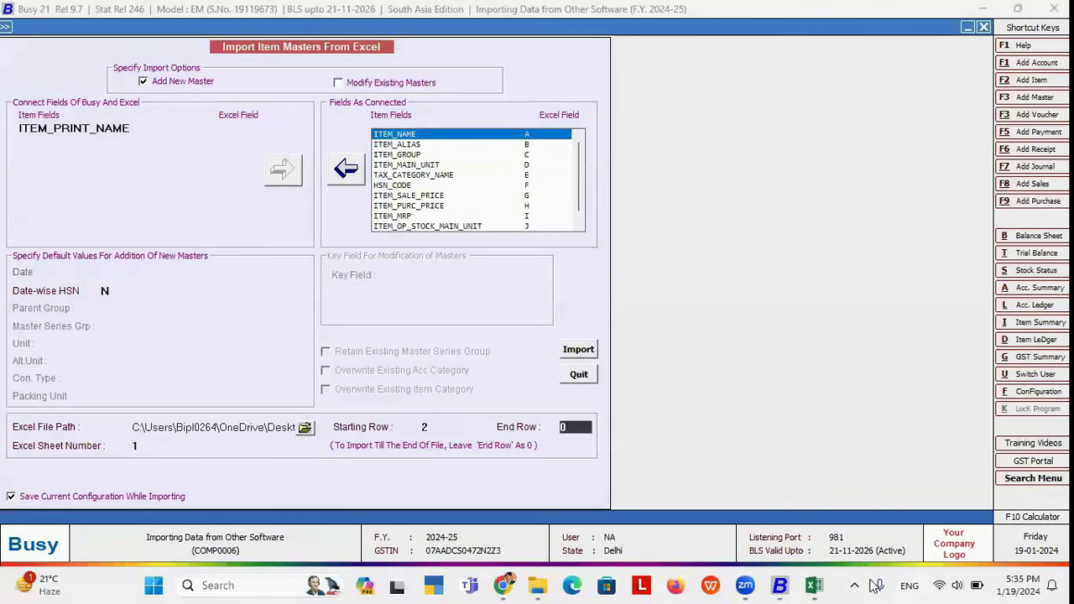
{"action": "left_click", "coordinate": [828, 585]}
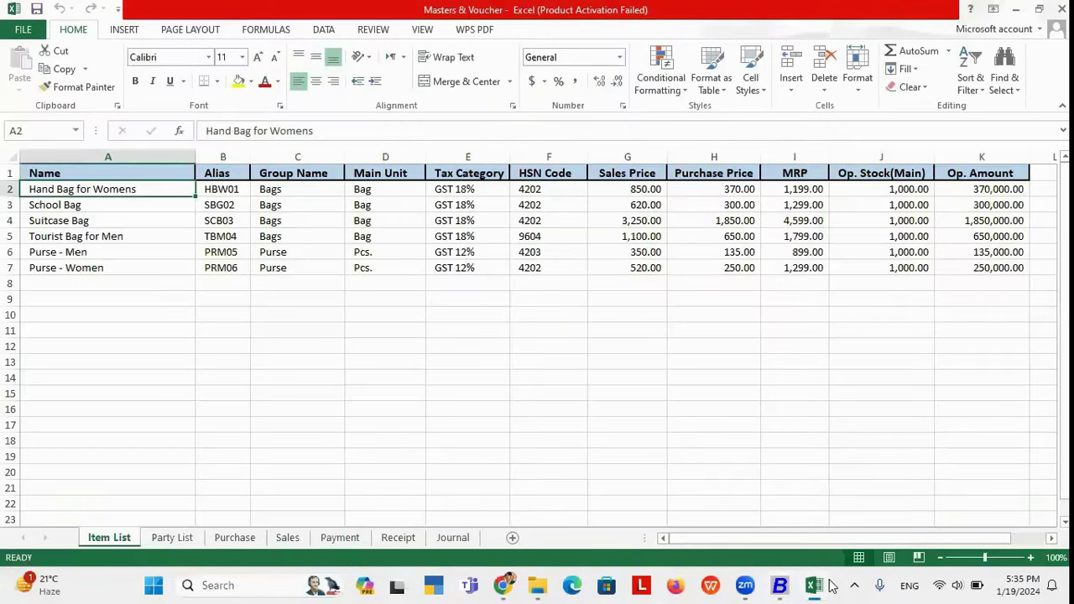
{"action": "left_click", "coordinate": [780, 584]}
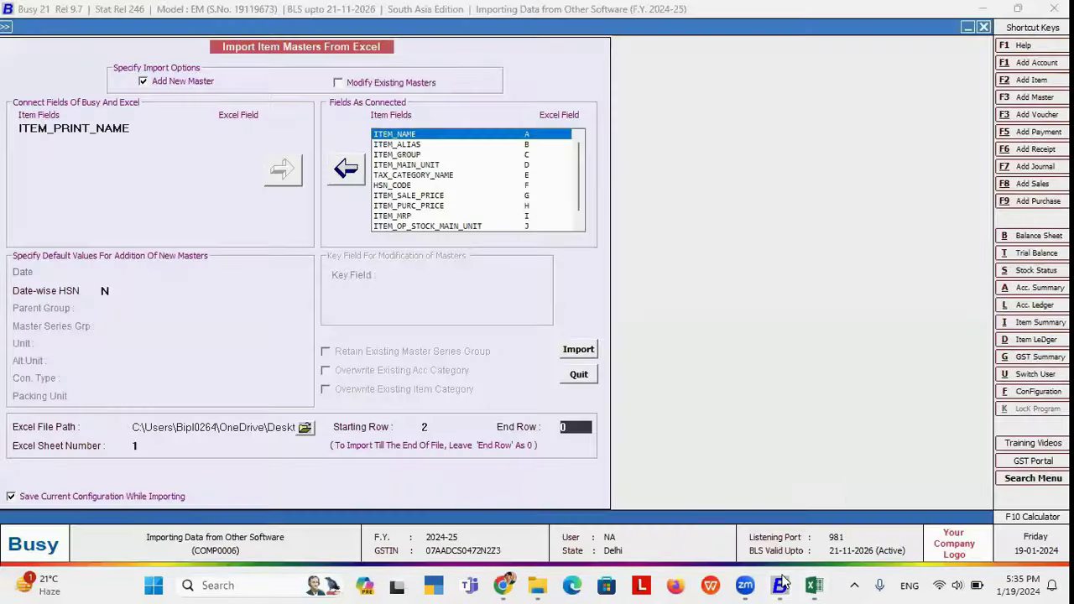
{"action": "type", "text": "7"}
Step: Run the item masters import and acknowledge its completion
{"action": "left_click", "coordinate": [578, 351]}
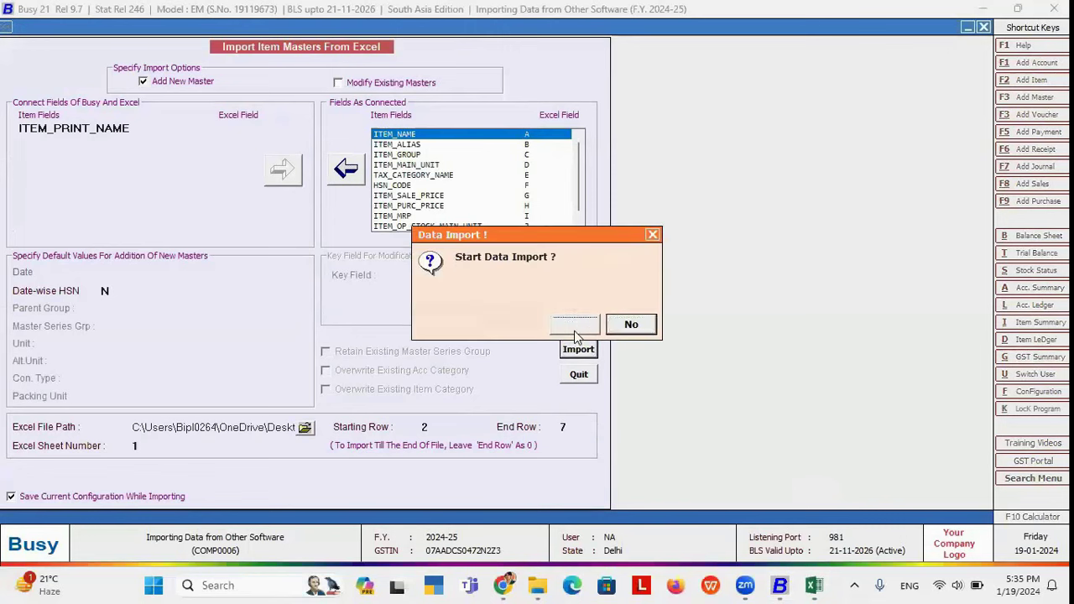
{"action": "left_click", "coordinate": [574, 323]}
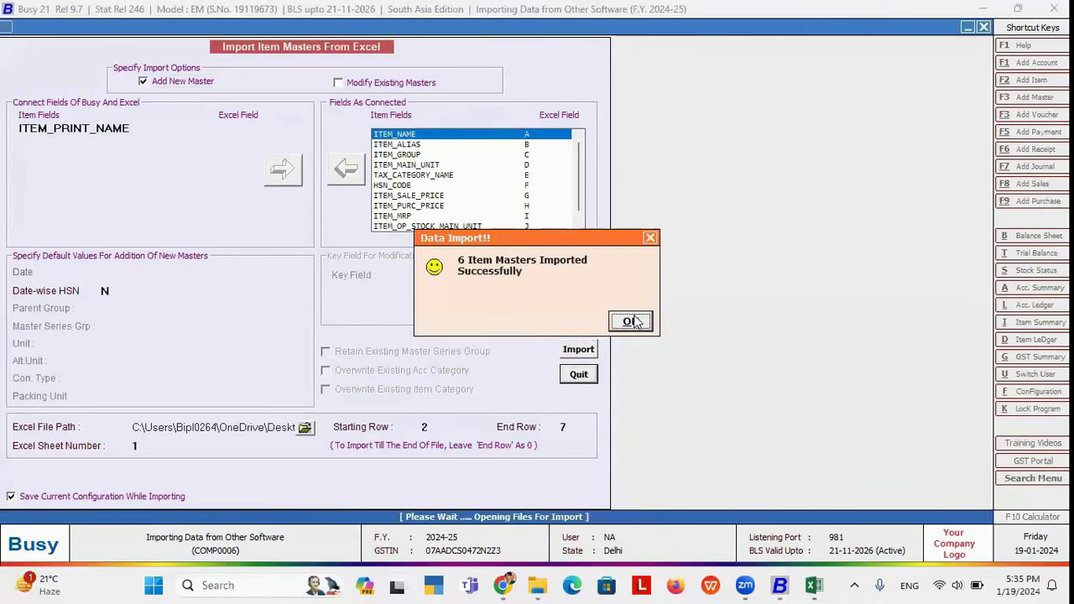
{"action": "left_click", "coordinate": [631, 322]}
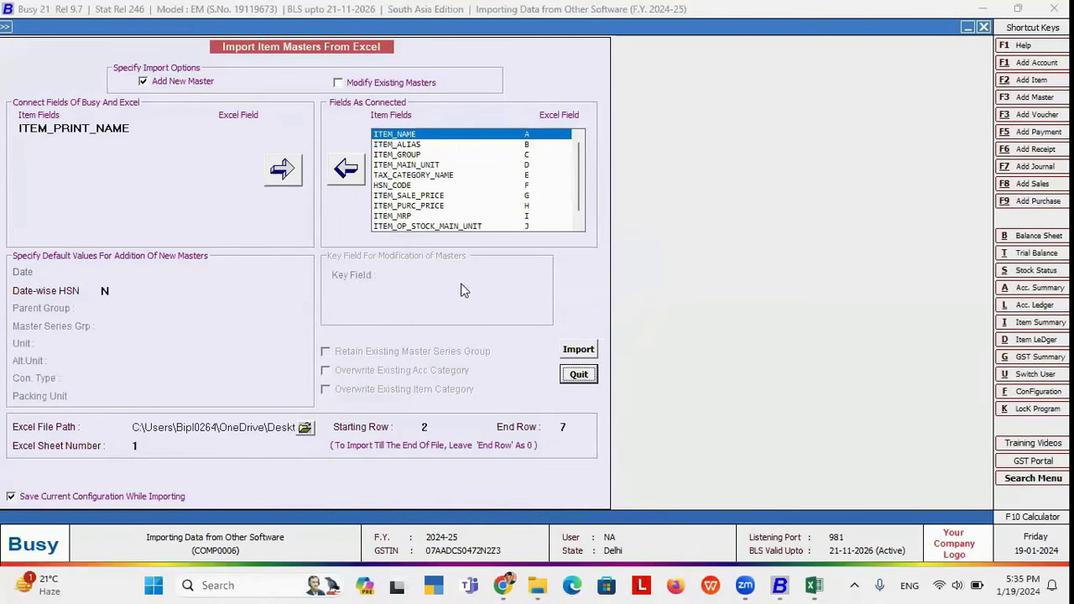
Step: Check the group names in the Excel Item List sheet, return to Busy and enable Modify Existing Masters for the item import
{"action": "left_click", "coordinate": [811, 579]}
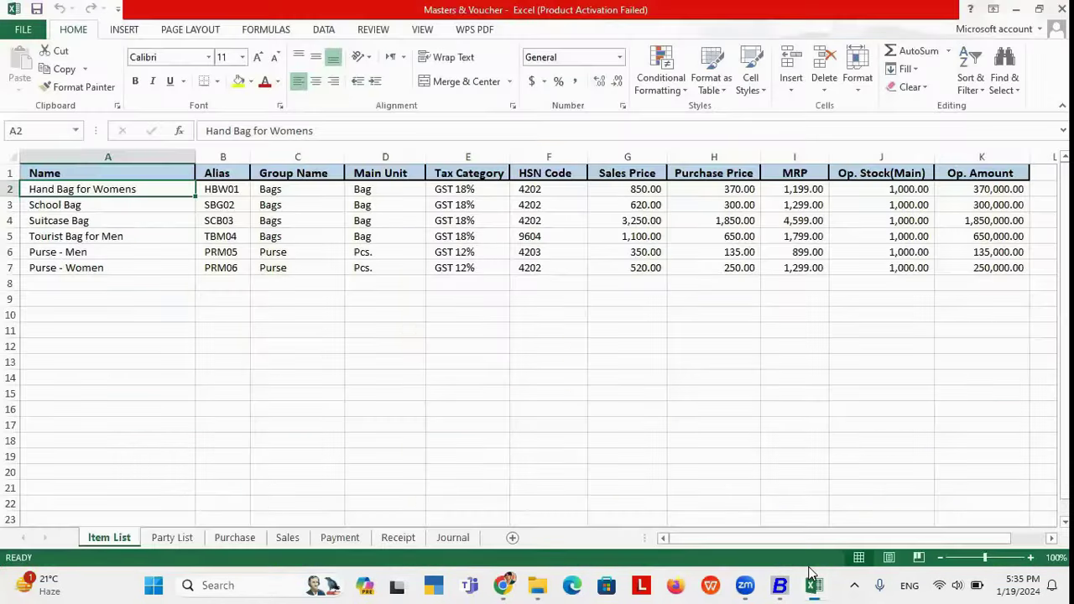
{"action": "left_click", "coordinate": [302, 187]}
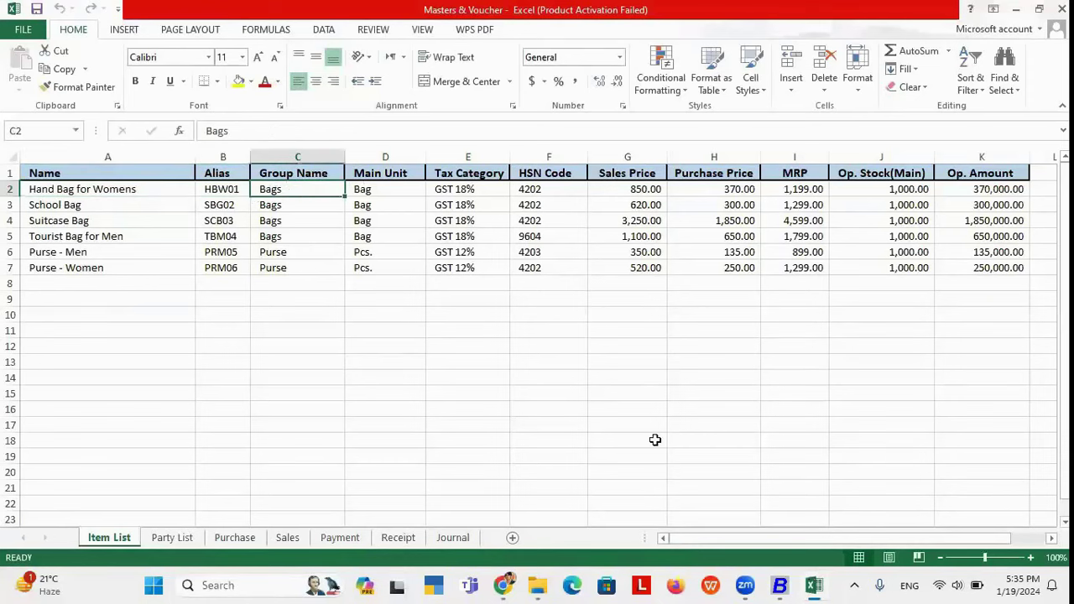
{"action": "left_click", "coordinate": [779, 585]}
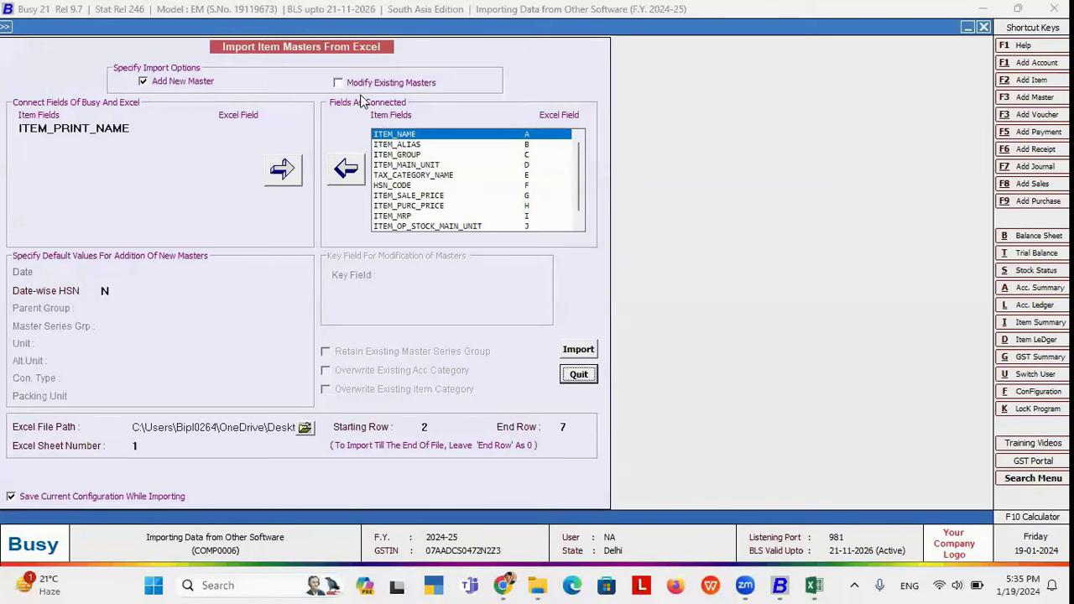
{"action": "left_click", "coordinate": [338, 83]}
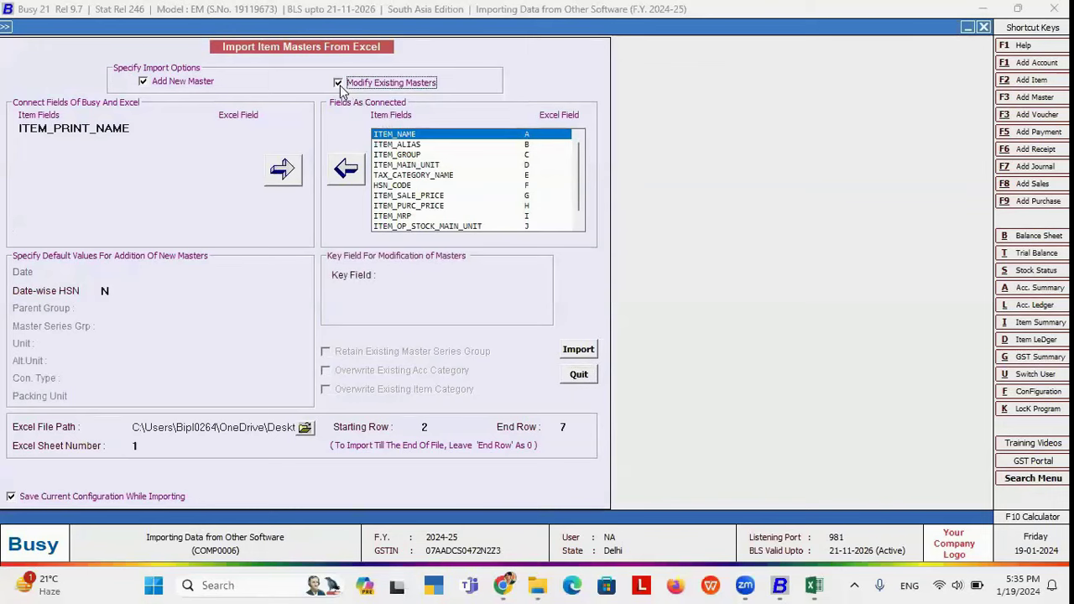
Step: Disable Add New Master for the item import and quit the item import form without running it
{"action": "left_click", "coordinate": [165, 84]}
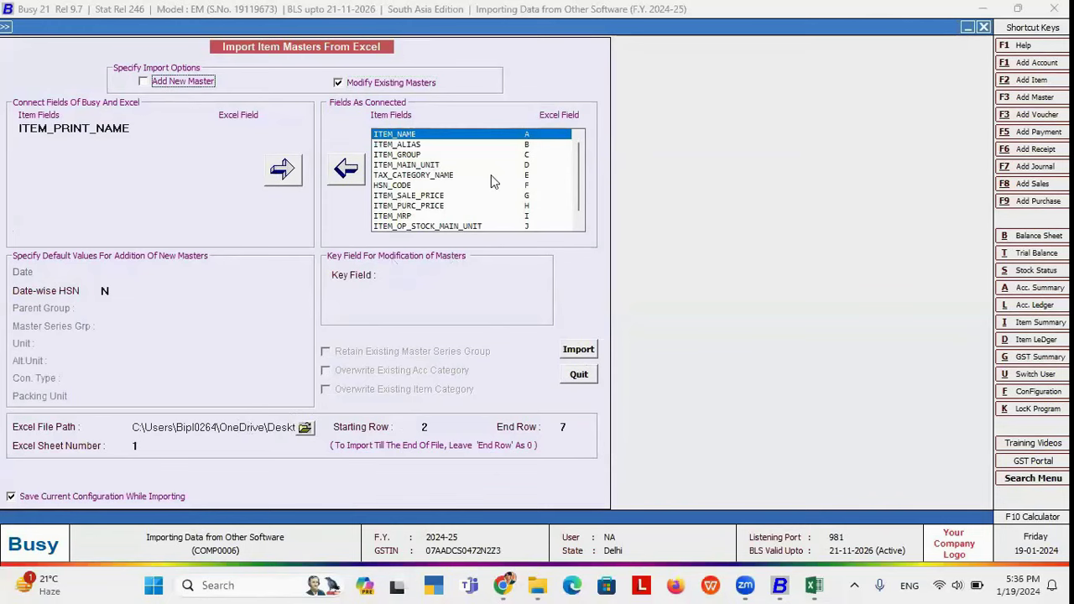
{"action": "key", "text": "Escape"}
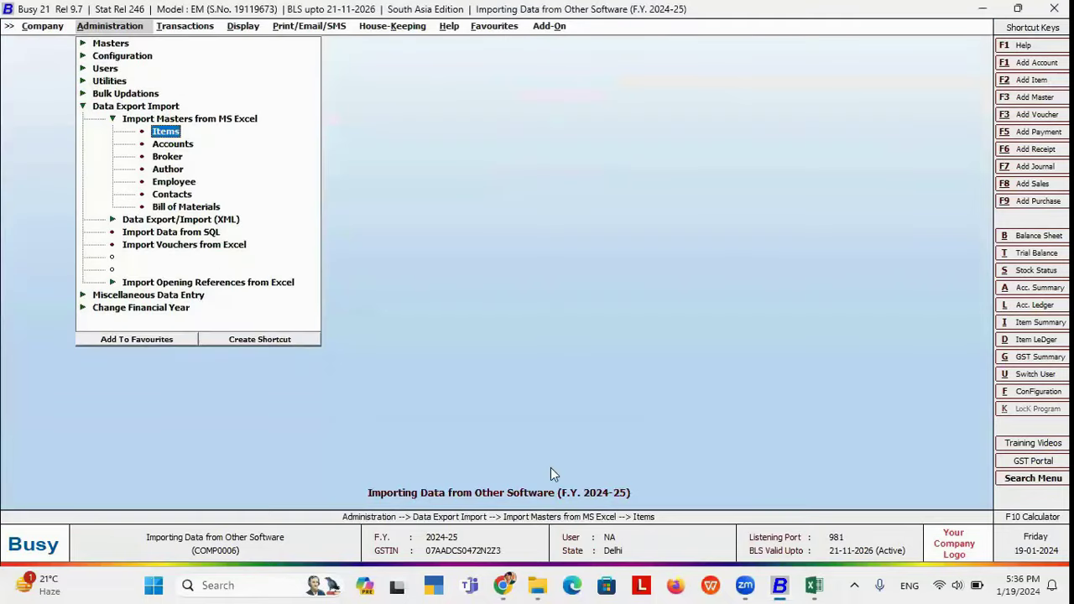
{"action": "left_click", "coordinate": [504, 585]}
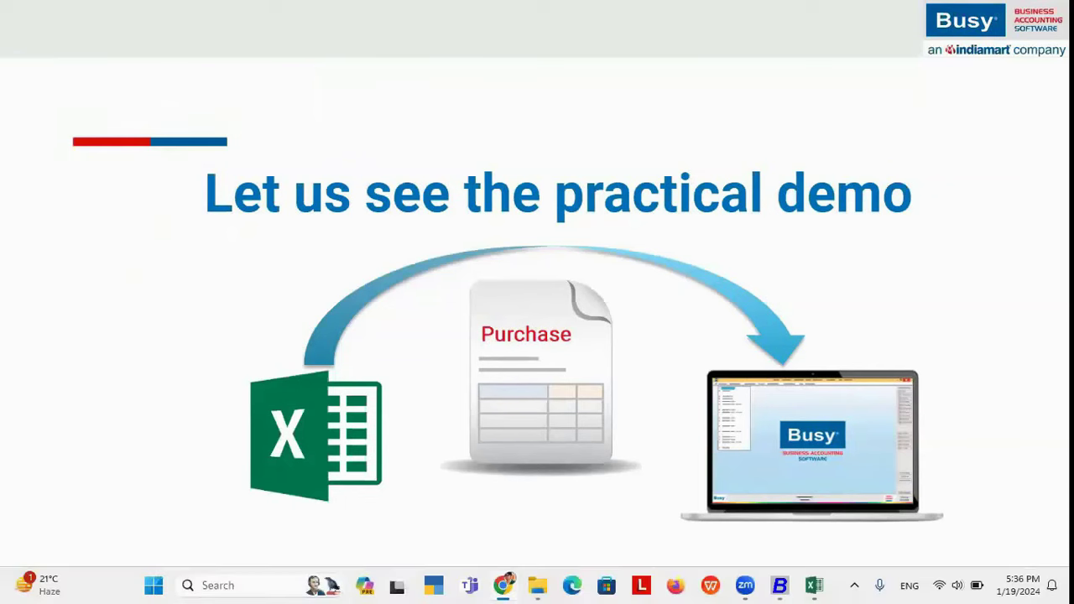
{"action": "key", "text": "alt+Tab"}
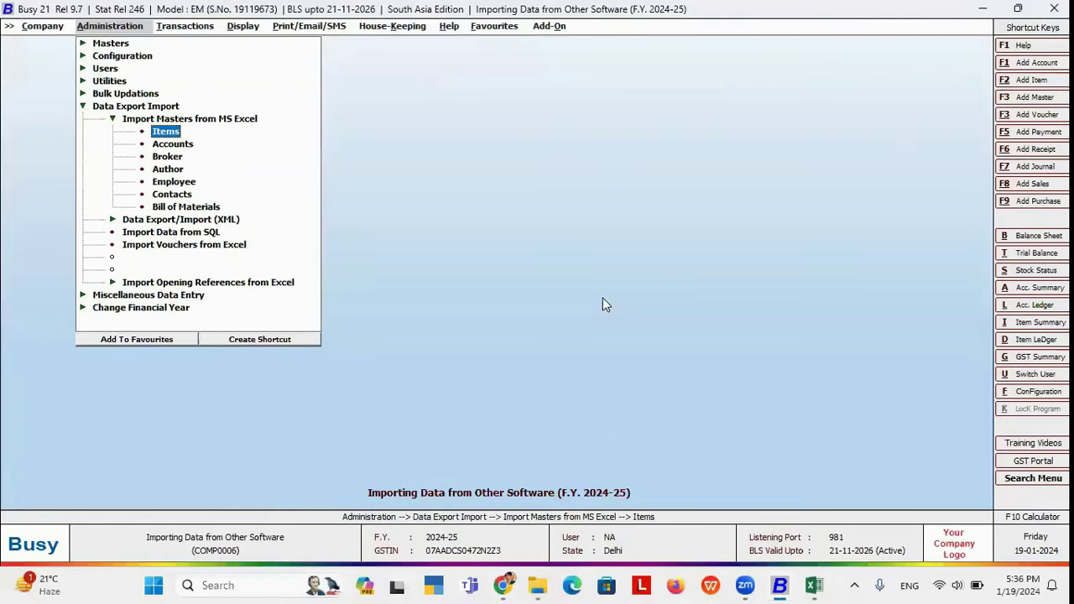
Step: Open the Excel voucher import and choose Purchase as the voucher type
{"action": "left_click", "coordinate": [206, 244]}
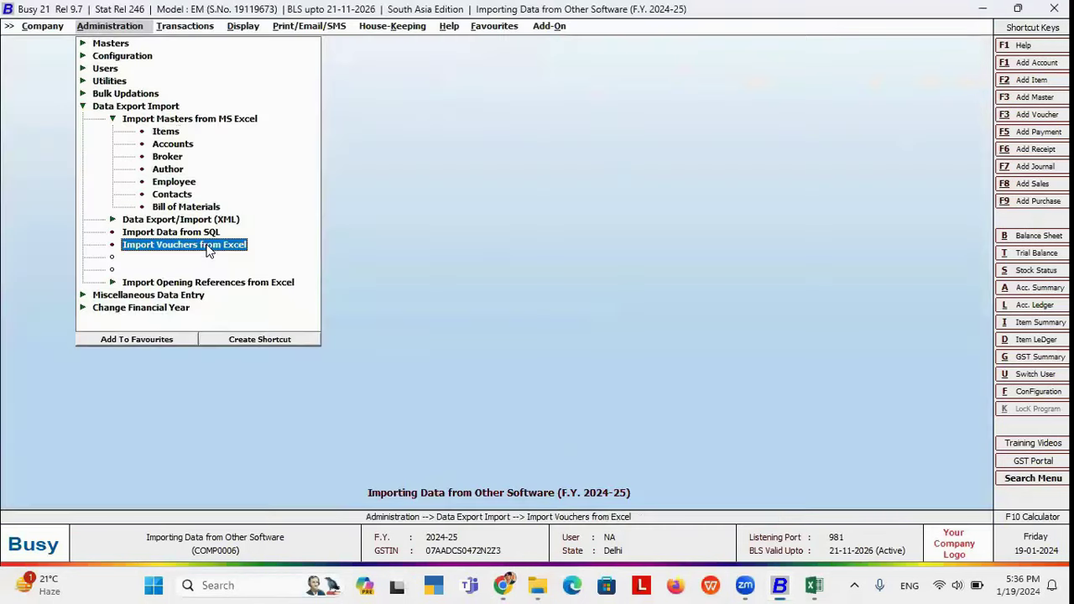
{"action": "key", "text": "Escape"}
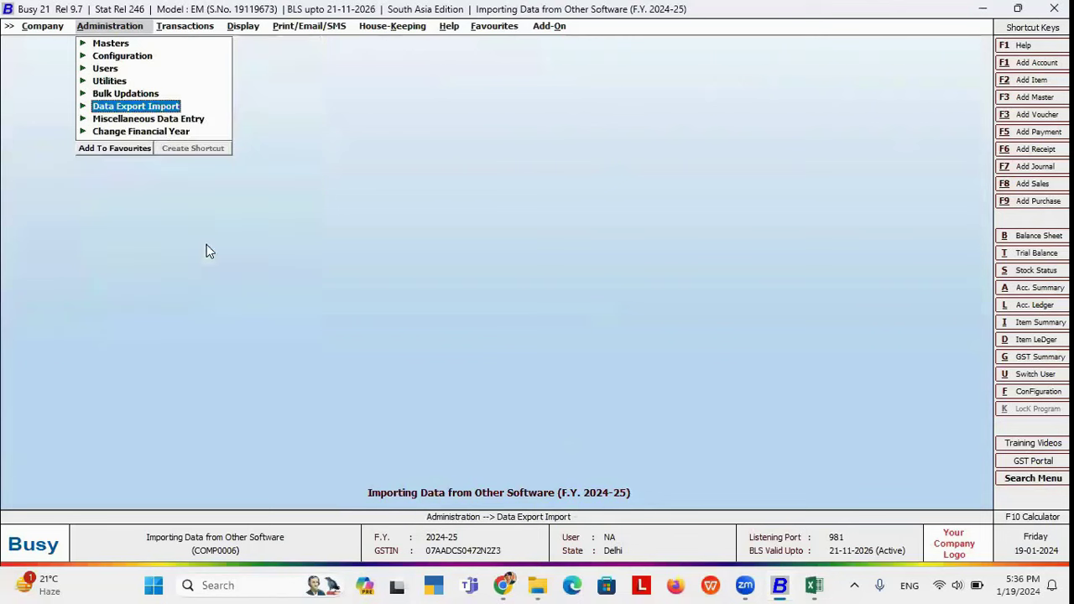
{"action": "left_click", "coordinate": [158, 109]}
{"action": "left_click", "coordinate": [169, 120]}
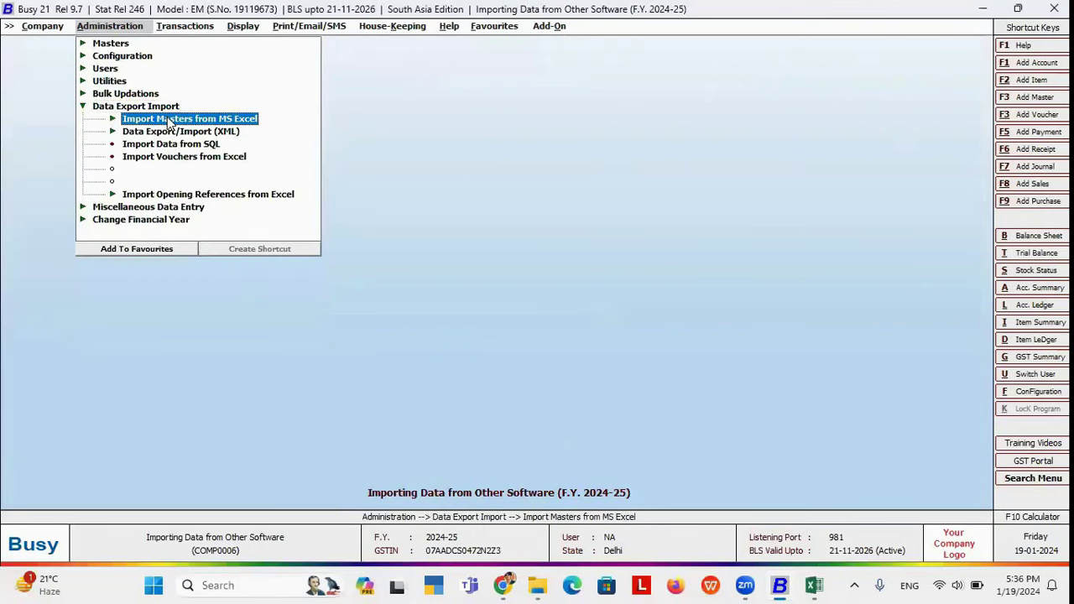
{"action": "left_click", "coordinate": [147, 156]}
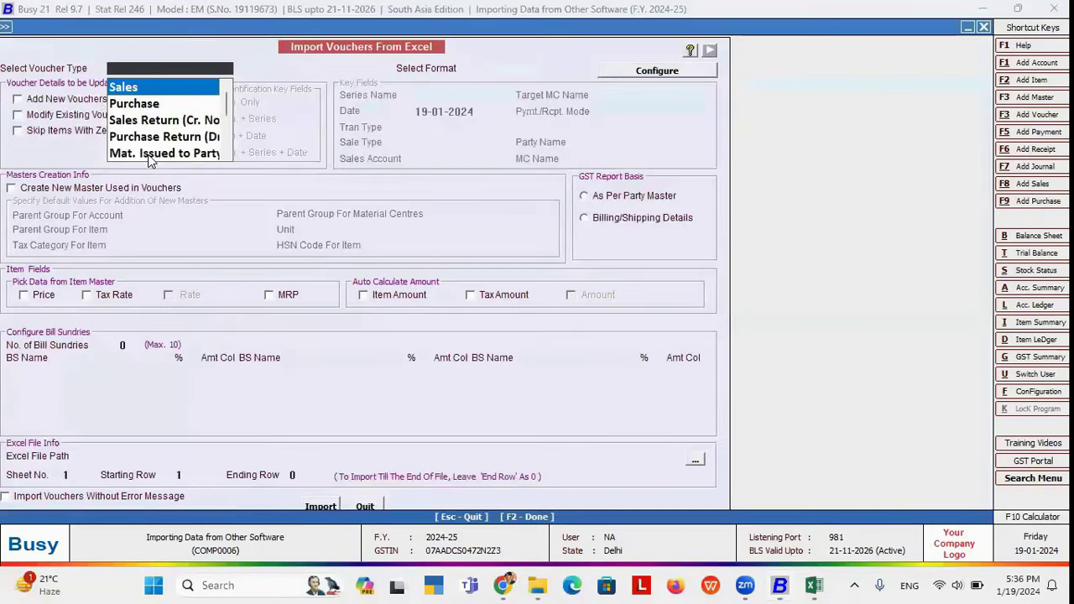
{"action": "left_click", "coordinate": [159, 105]}
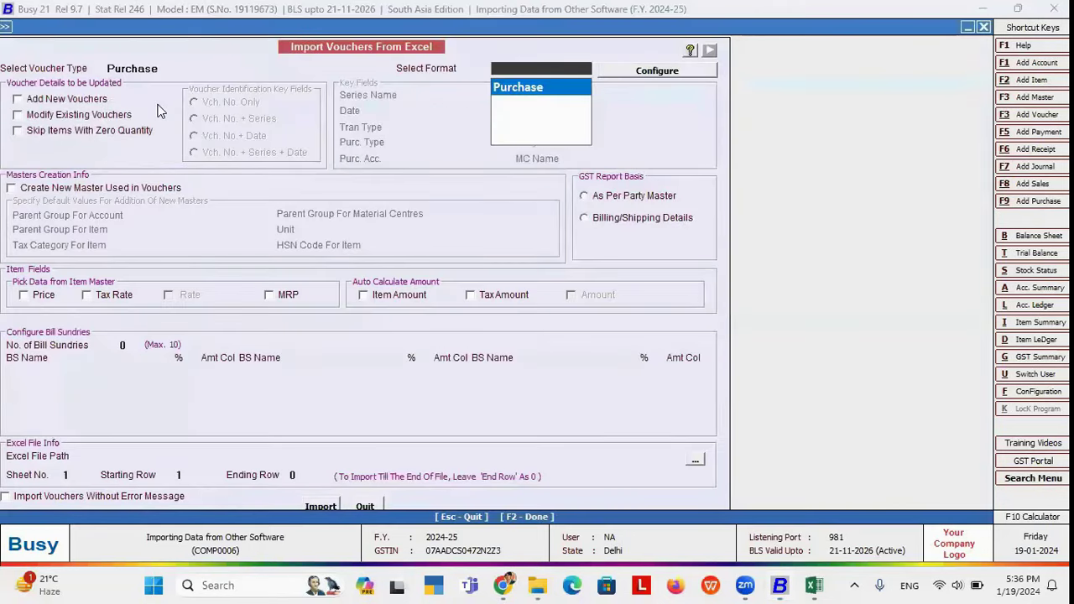
Step: Open the voucher import format configuration and try to add a new format for Purchase vouchers
{"action": "left_click", "coordinate": [641, 74]}
{"action": "left_click", "coordinate": [66, 108]}
{"action": "left_click", "coordinate": [312, 248]}
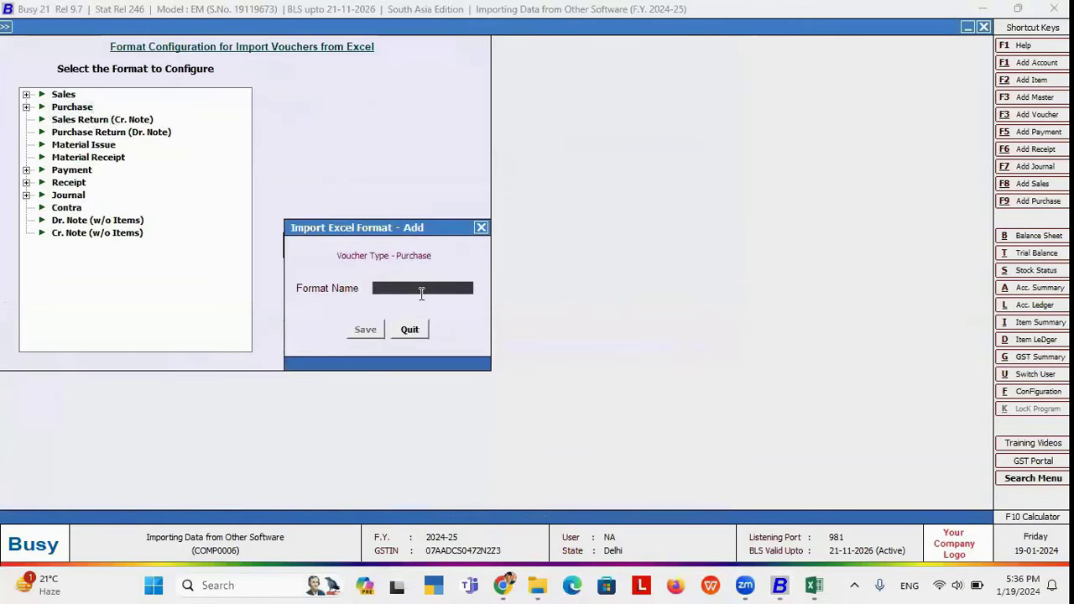
{"action": "key", "text": "Escape"}
Step: Open the field-to-column configuration of the existing Purchase format and select the Excel column of VCH_SERIES
{"action": "left_click", "coordinate": [26, 108]}
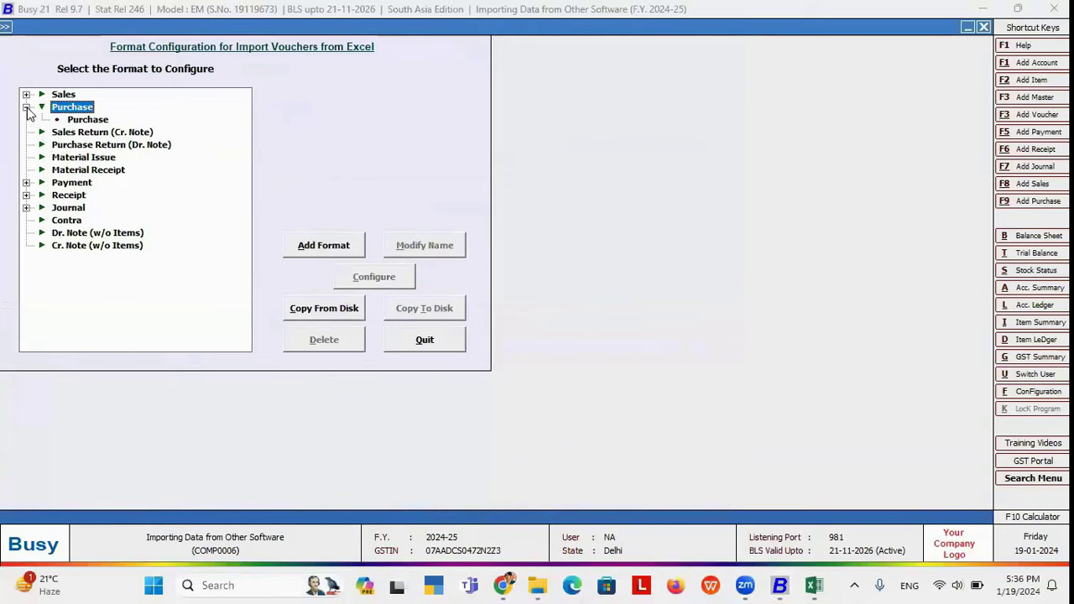
{"action": "left_click", "coordinate": [89, 122]}
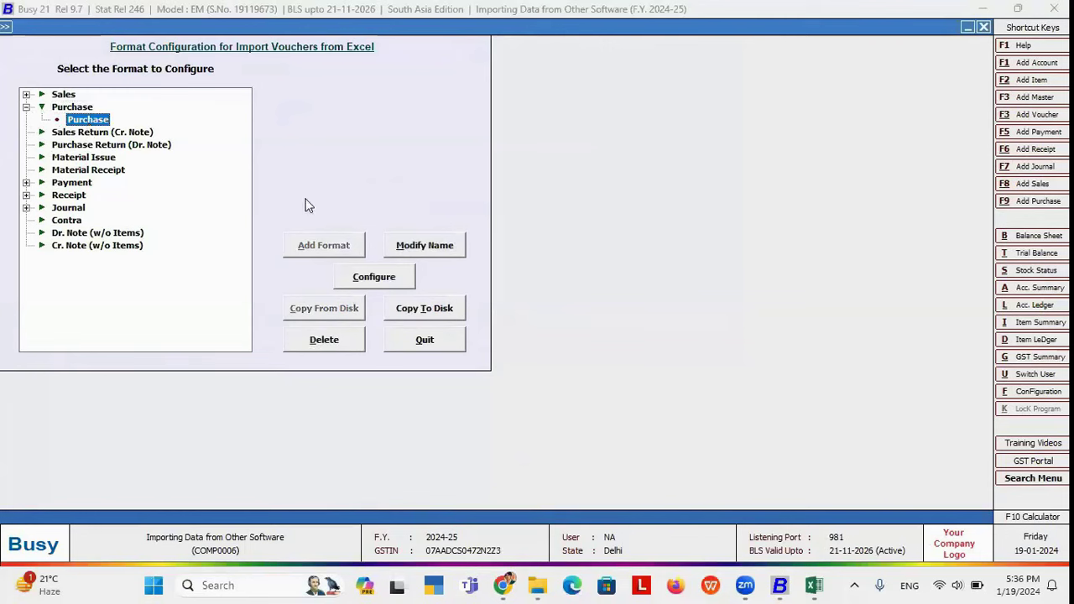
{"action": "left_click", "coordinate": [378, 282]}
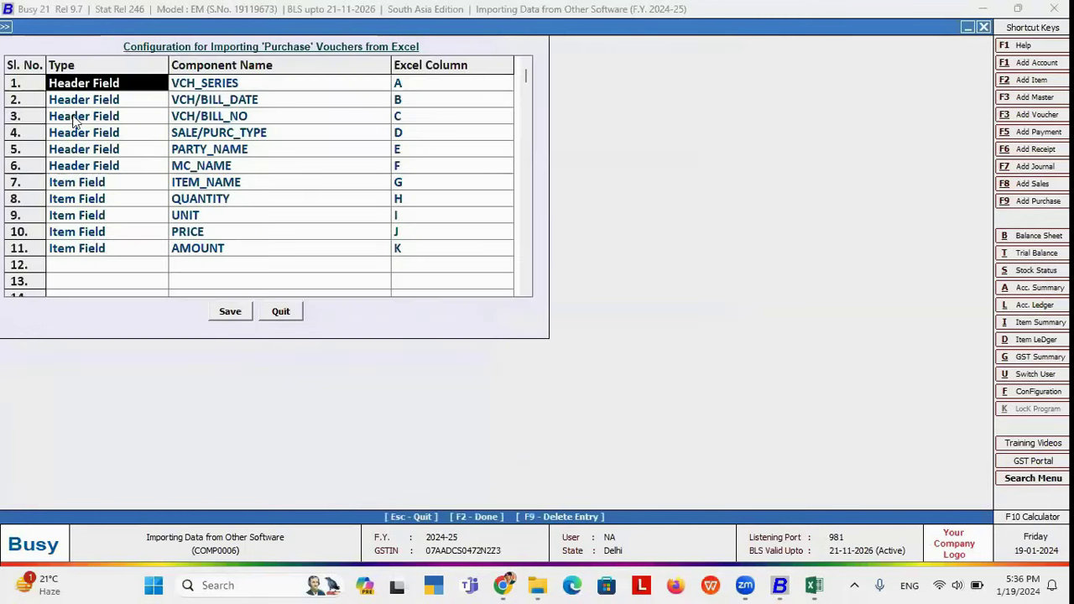
{"action": "left_click", "coordinate": [434, 84]}
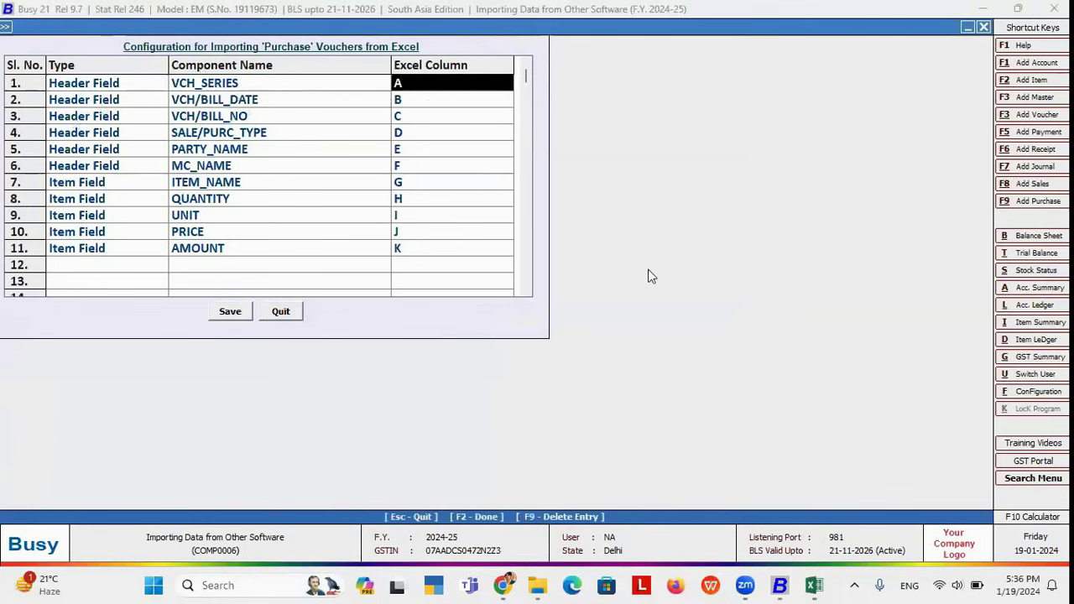
Step: Check columns A to D of the Purchase sheet in Excel against the format's field mapping and return to Busy
{"action": "left_click", "coordinate": [815, 585]}
{"action": "left_click", "coordinate": [239, 539]}
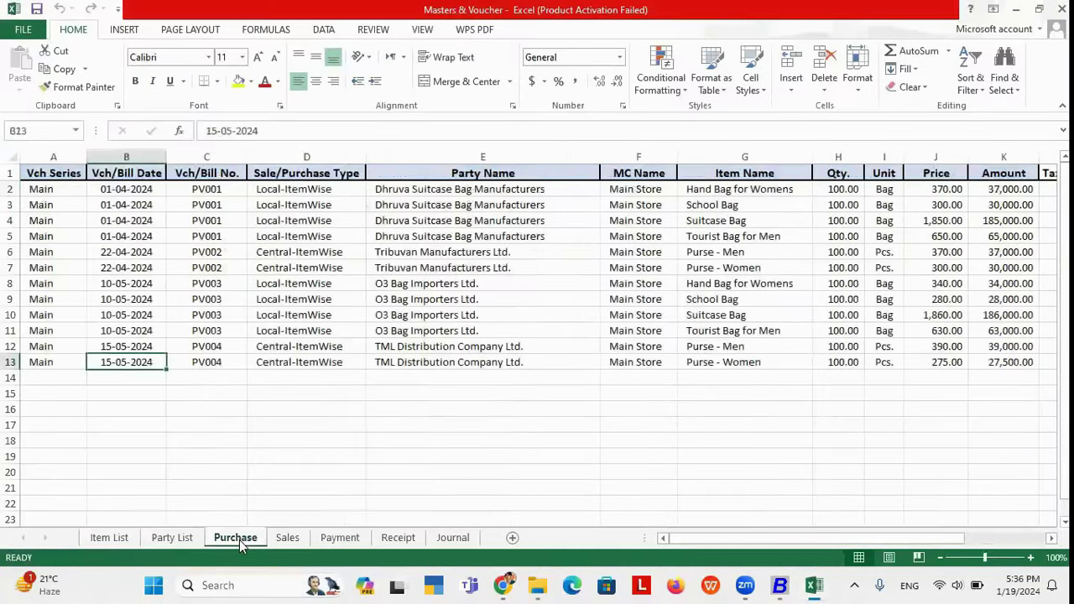
{"action": "left_click", "coordinate": [52, 191]}
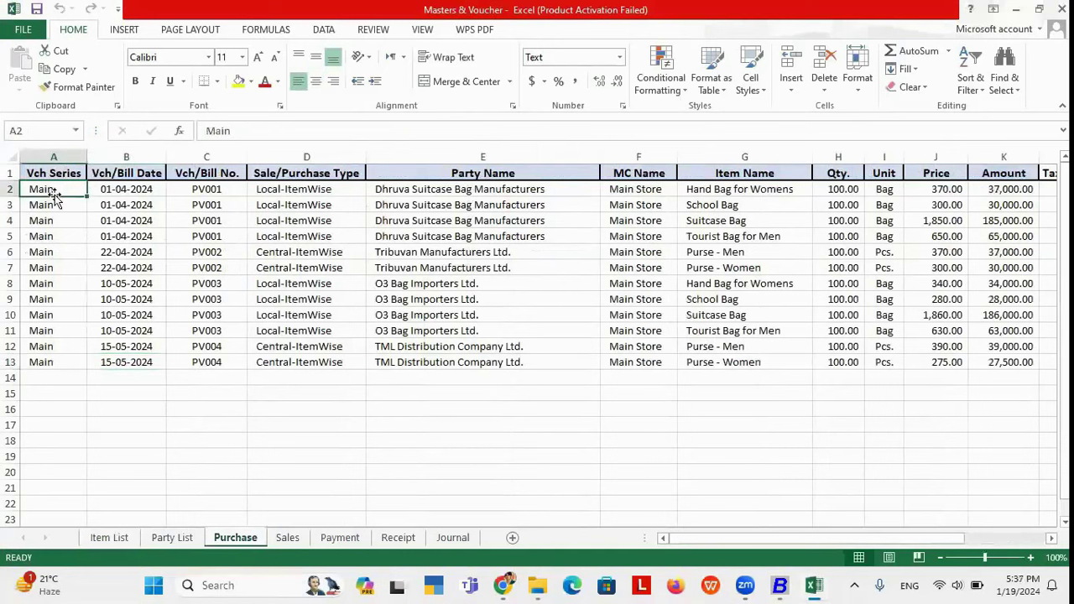
{"action": "left_click", "coordinate": [54, 157]}
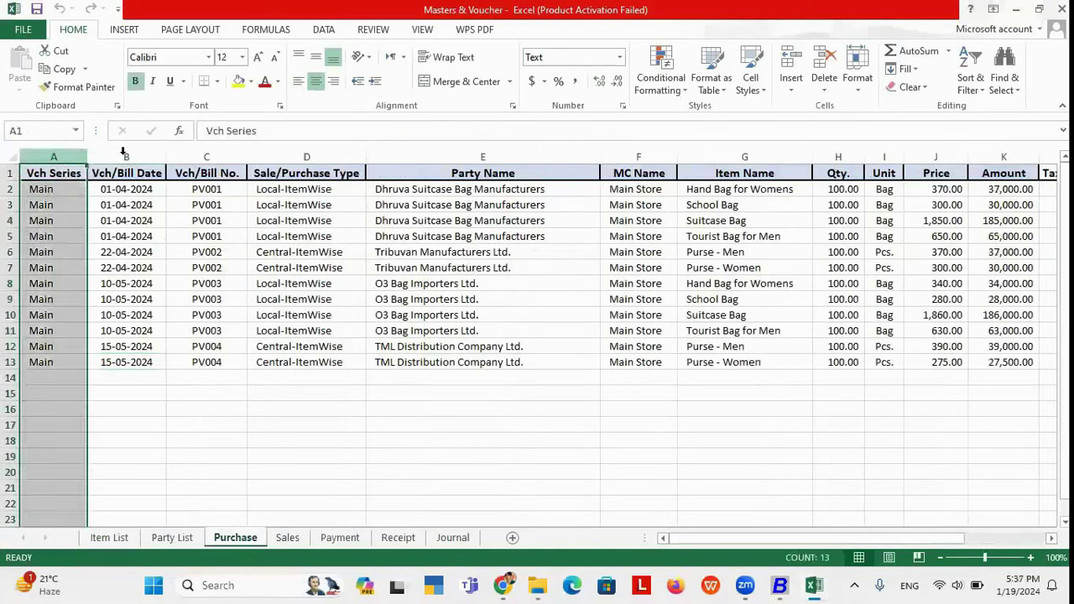
{"action": "left_click", "coordinate": [133, 151]}
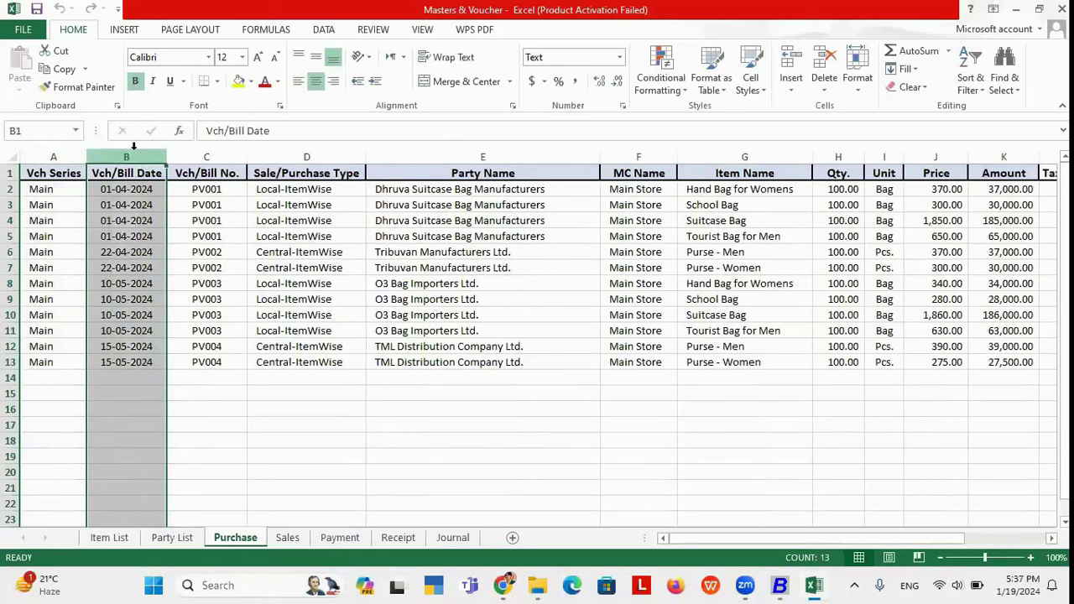
{"action": "left_click", "coordinate": [202, 151]}
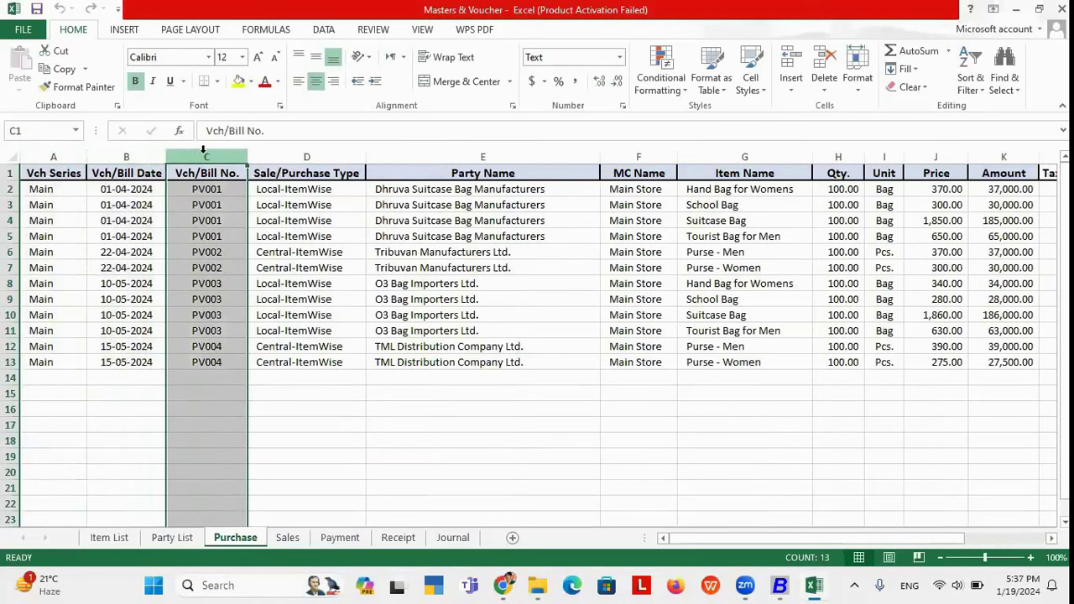
{"action": "left_click", "coordinate": [297, 156]}
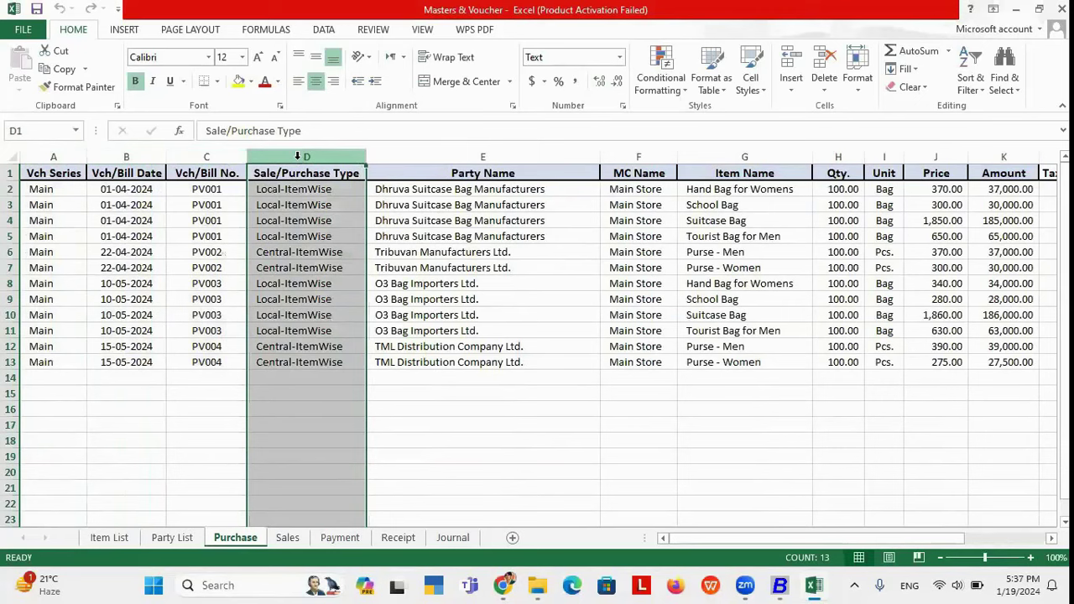
{"action": "mouse_move", "coordinate": [779, 585]}
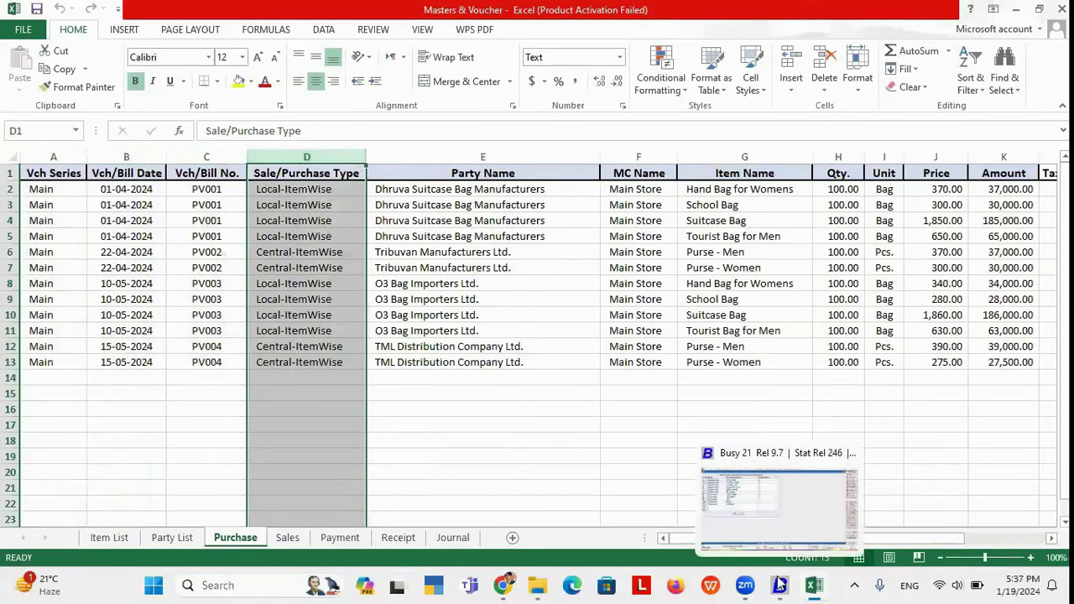
{"action": "left_click", "coordinate": [777, 537]}
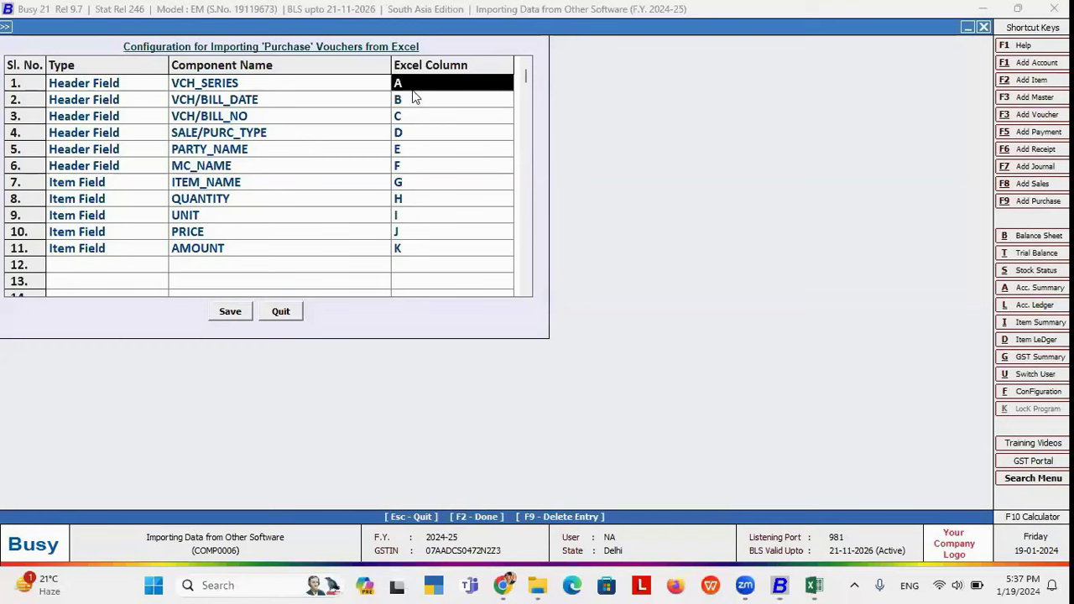
Step: Assign Excel column A to VCH_SERIES, save the Purchase format configuration and return to the voucher import form
{"action": "left_click", "coordinate": [408, 83]}
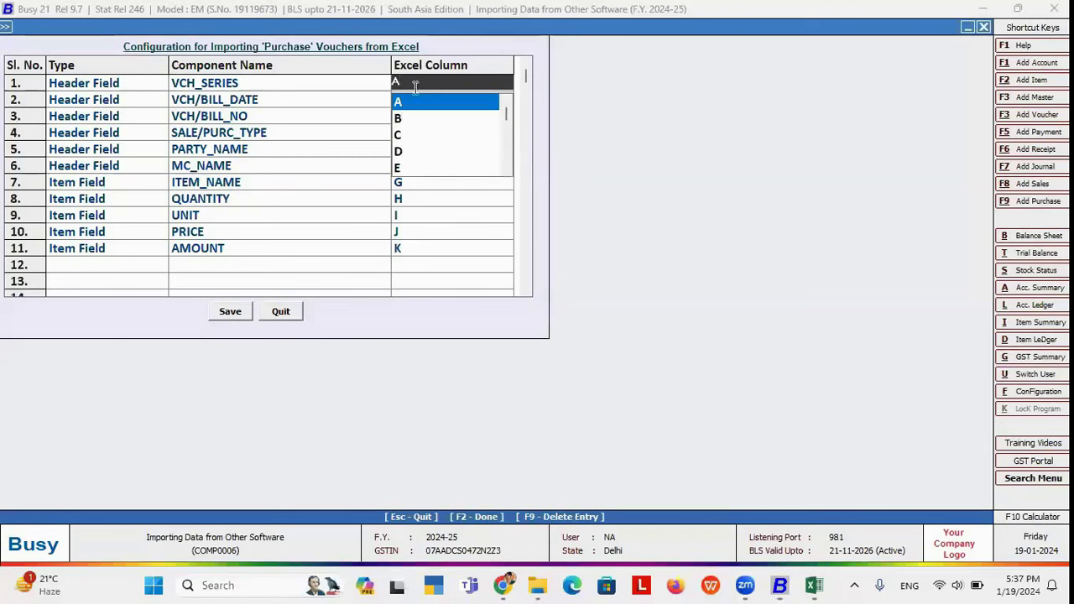
{"action": "left_click", "coordinate": [410, 102]}
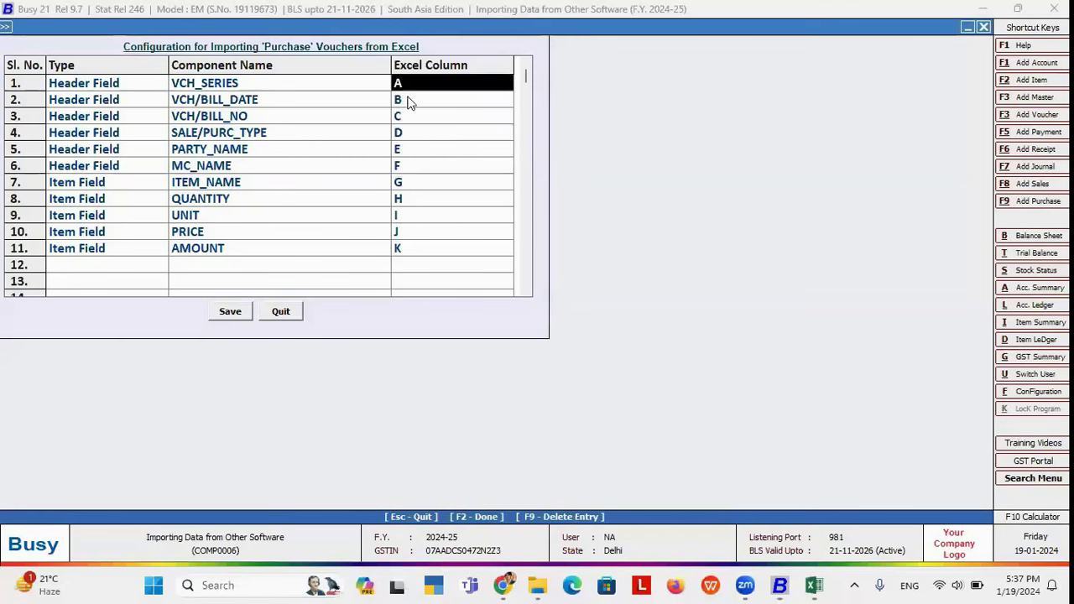
{"action": "key", "text": "F2"}
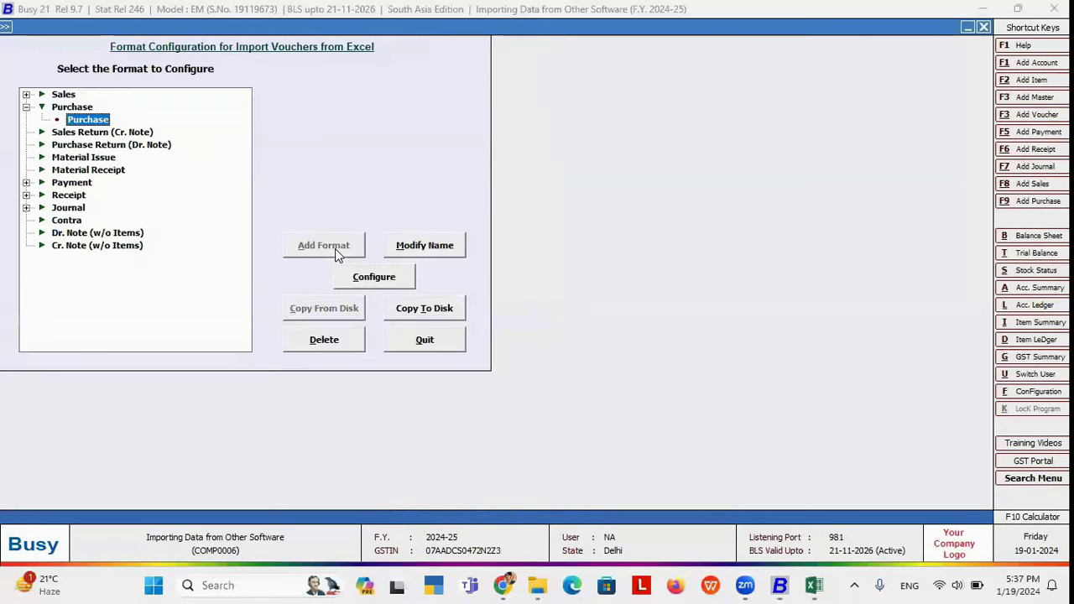
{"action": "key", "text": "Escape"}
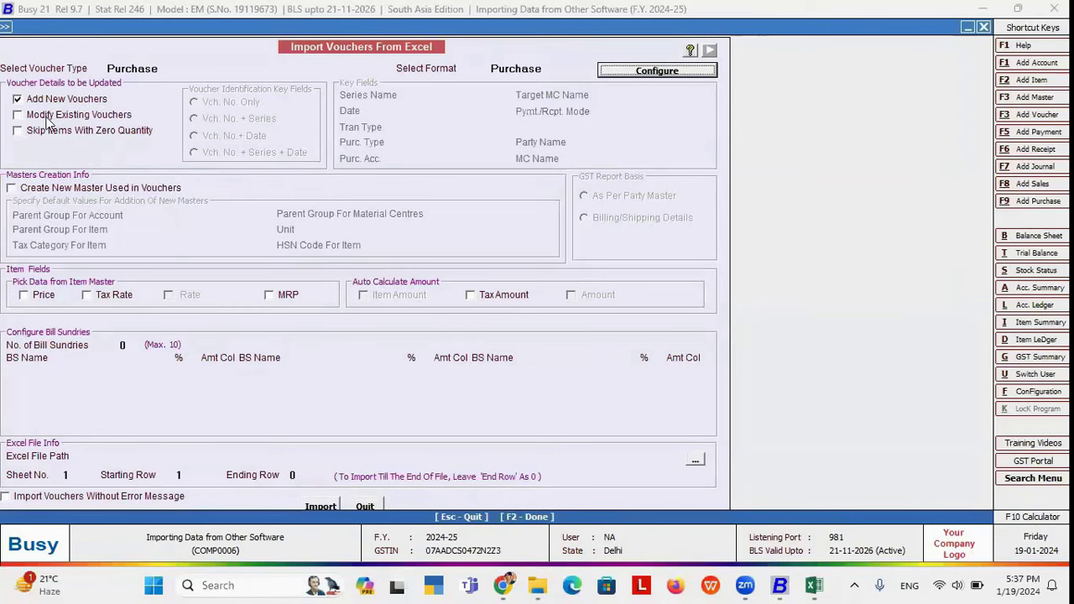
Step: Try Modify Existing Vouchers in place of Add New Vouchers, and restore Add New Vouchers as the only update option
{"action": "left_click", "coordinate": [46, 118]}
{"action": "left_click", "coordinate": [17, 101]}
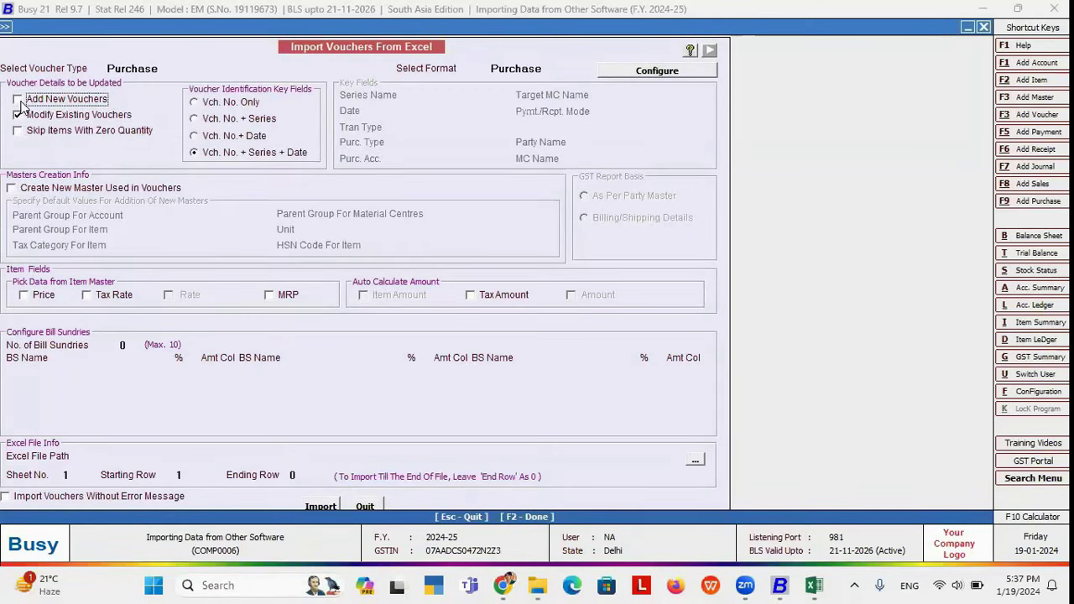
{"action": "left_click", "coordinate": [18, 115]}
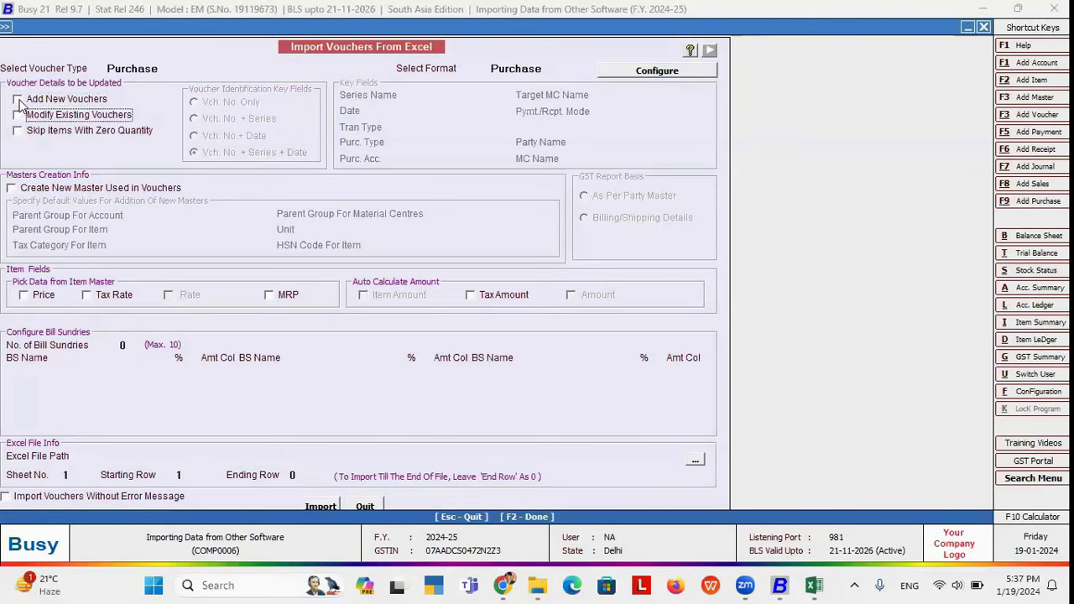
{"action": "left_click", "coordinate": [19, 101]}
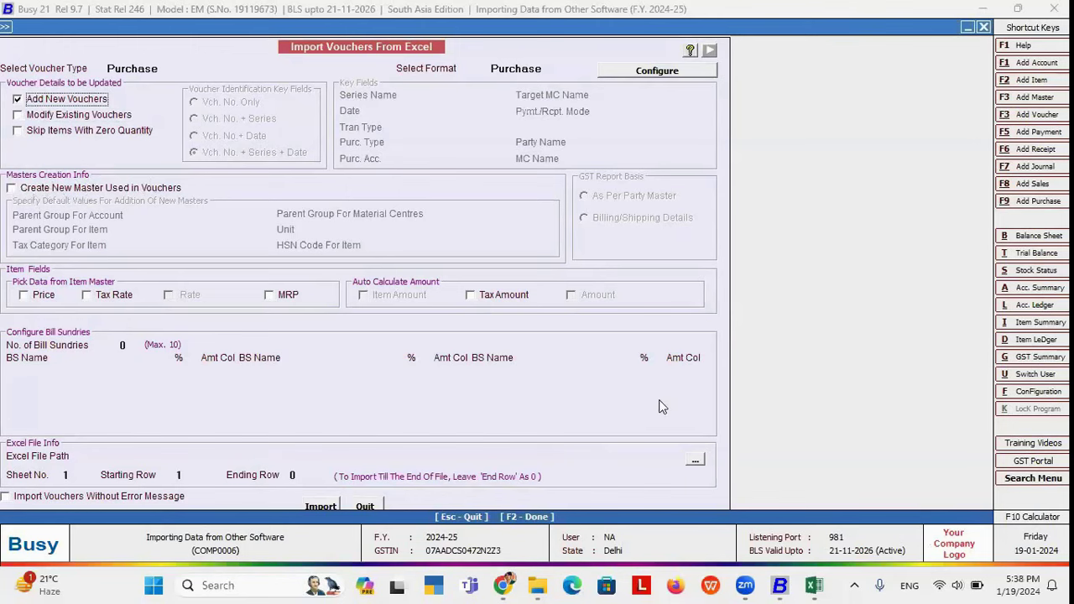
Step: Review the party and item names in Excel's Purchase sheet alongside the Item List sheet, and switch back to Busy
{"action": "left_click", "coordinate": [814, 585]}
{"action": "left_click", "coordinate": [453, 191]}
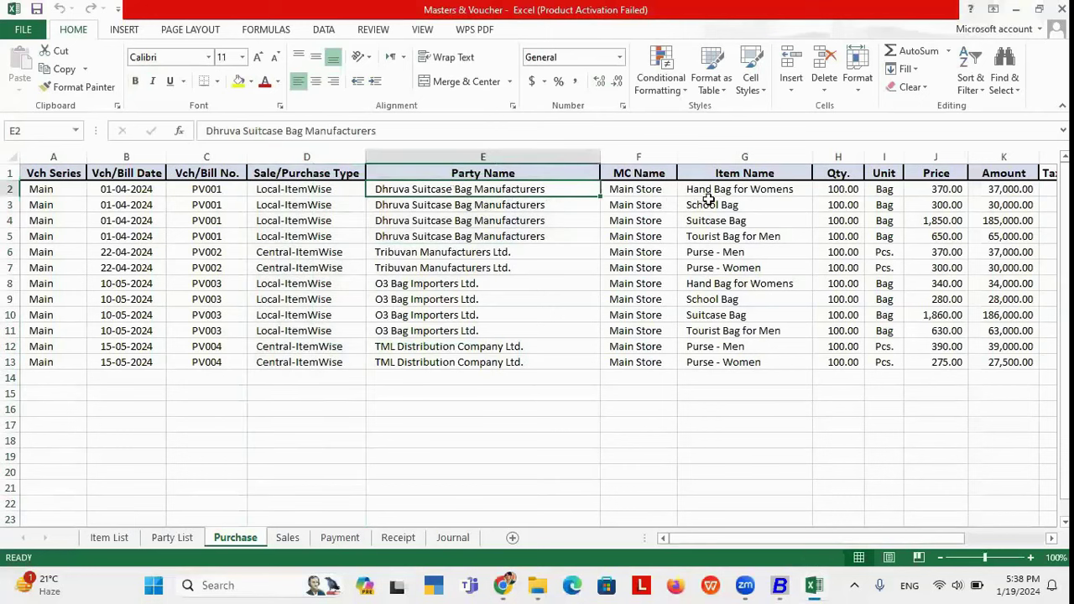
{"action": "left_click", "coordinate": [109, 538]}
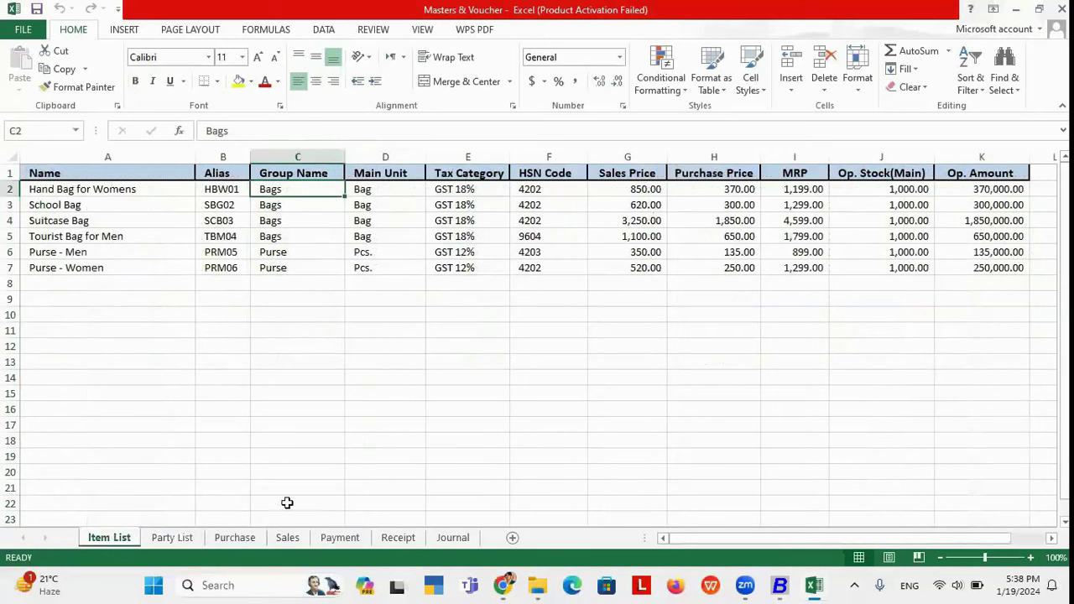
{"action": "left_click", "coordinate": [235, 538]}
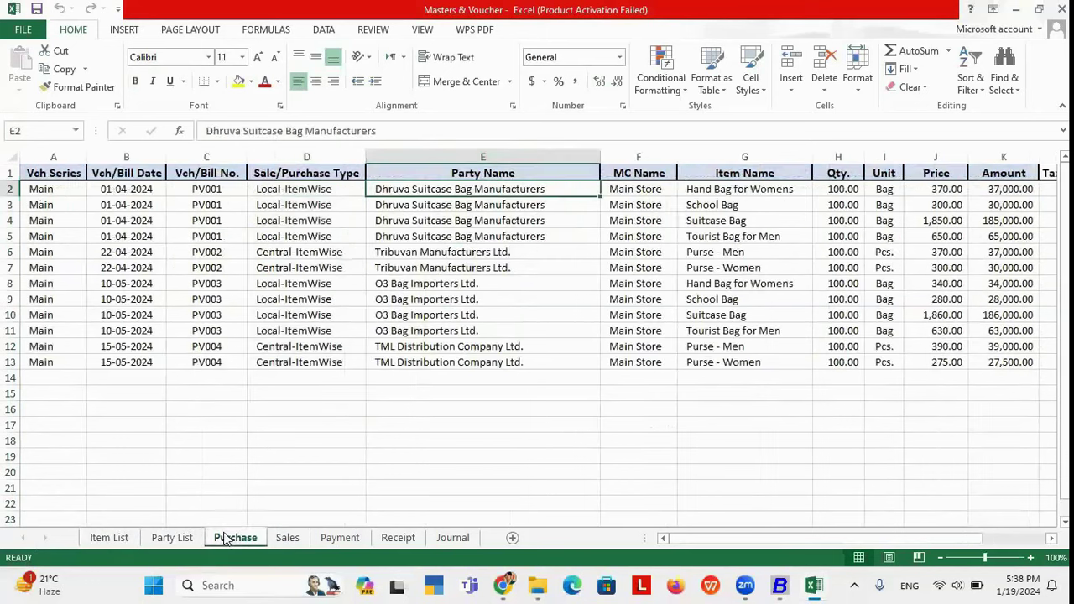
{"action": "left_click", "coordinate": [781, 189]}
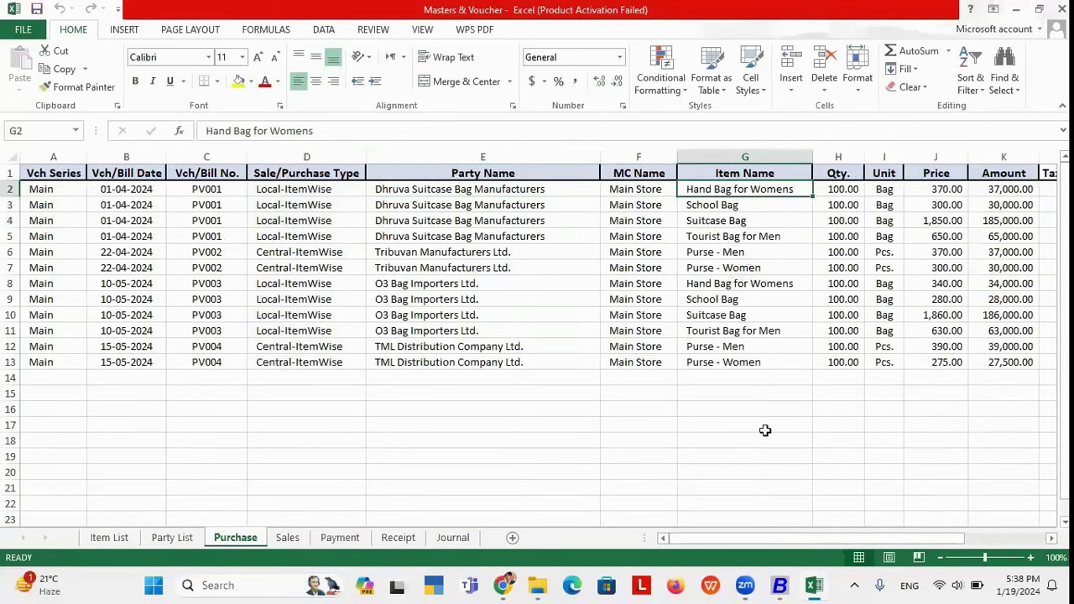
{"action": "mouse_move", "coordinate": [782, 585]}
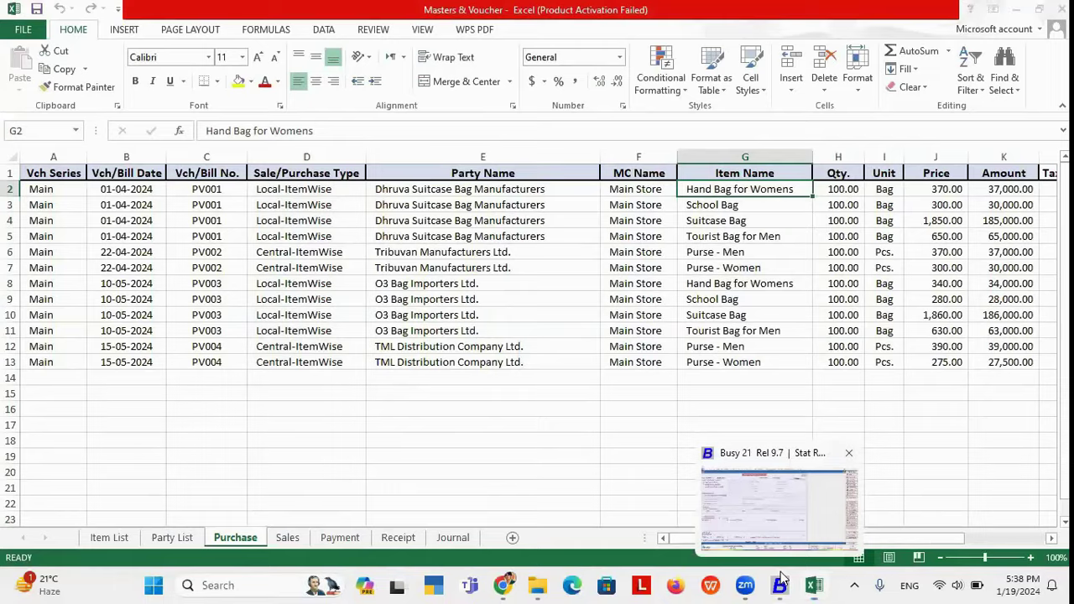
{"action": "left_click", "coordinate": [782, 585]}
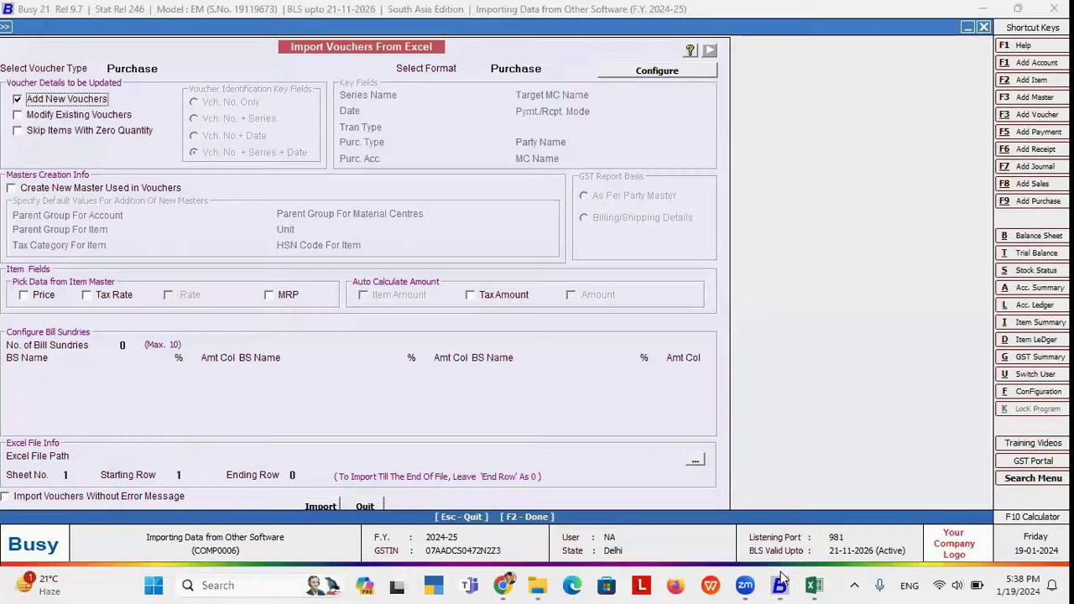
Step: Enable creation of new masters used in vouchers, with Sundry Creditors as the default parent group for accounts
{"action": "left_click", "coordinate": [142, 190]}
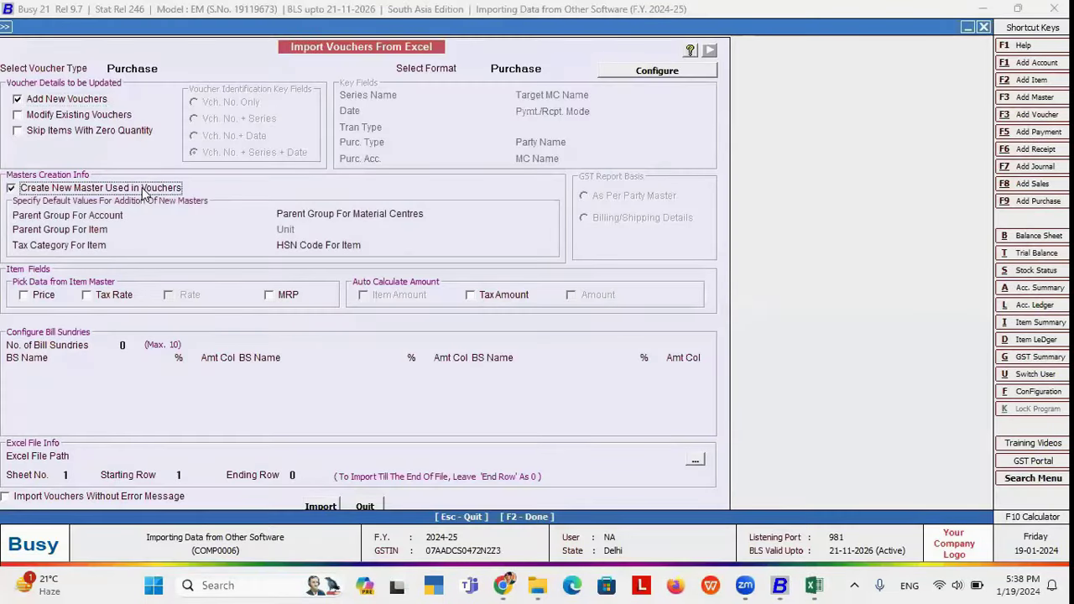
{"action": "left_click", "coordinate": [181, 217]}
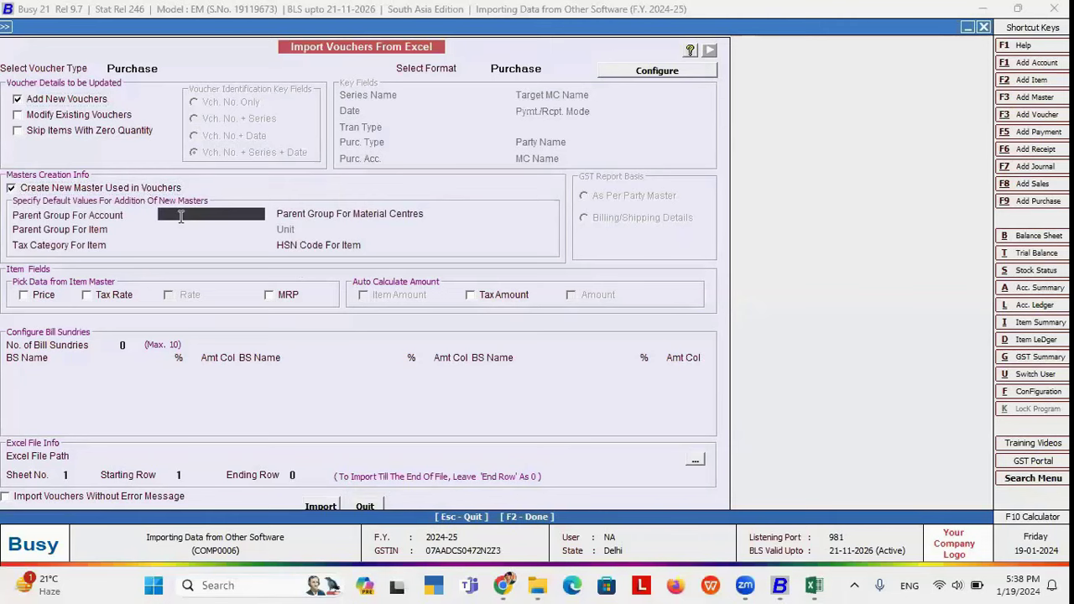
{"action": "key", "text": "Down"}
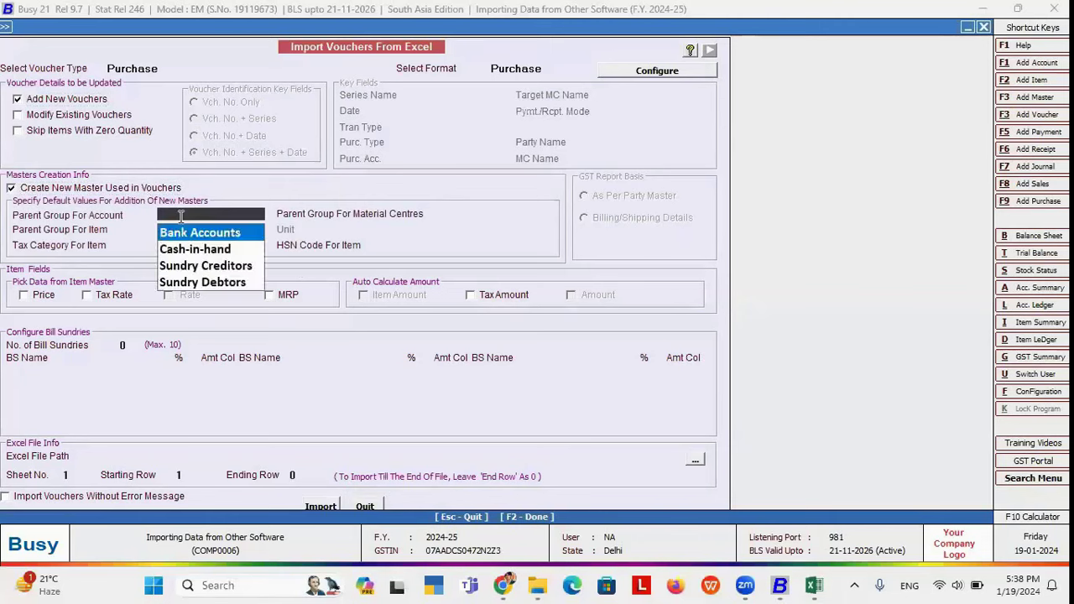
{"action": "key", "text": "Down"}
{"action": "key", "text": "Down"}
{"action": "key", "text": "Down"}
{"action": "key", "text": "Up"}
{"action": "key", "text": "Return"}
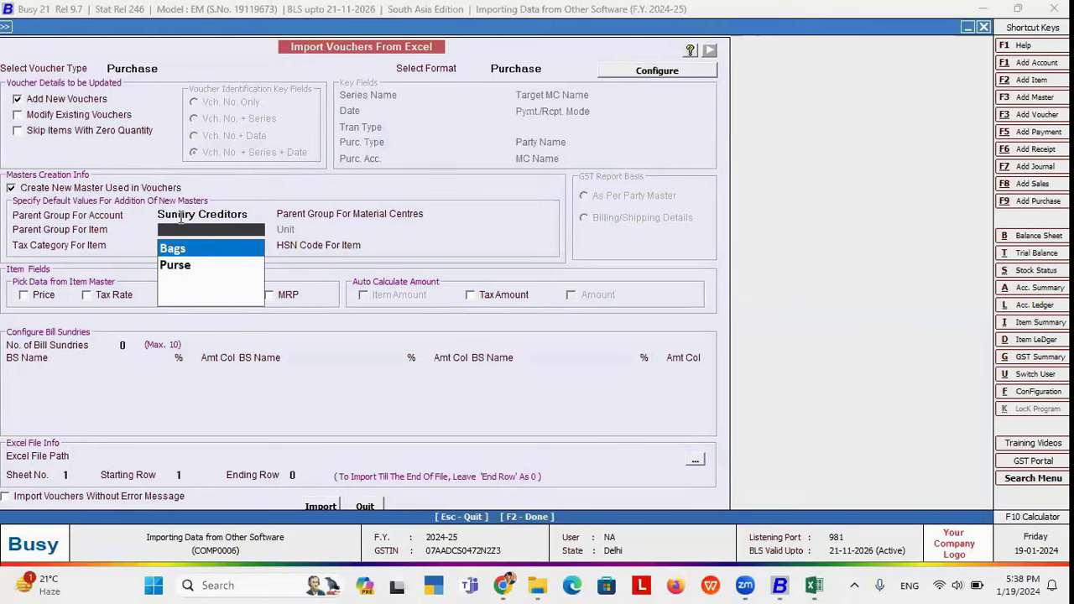
Step: Set the new-item defaults to parent group Bags and tax category GST 12%
{"action": "key", "text": "Return"}
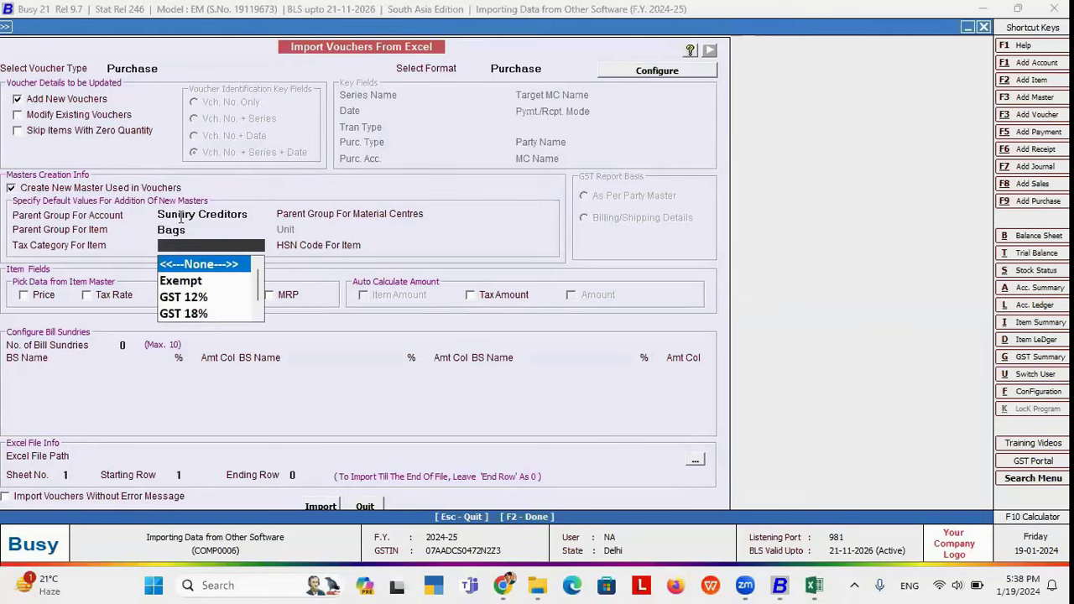
{"action": "key", "text": "Down"}
{"action": "key", "text": "Down"}
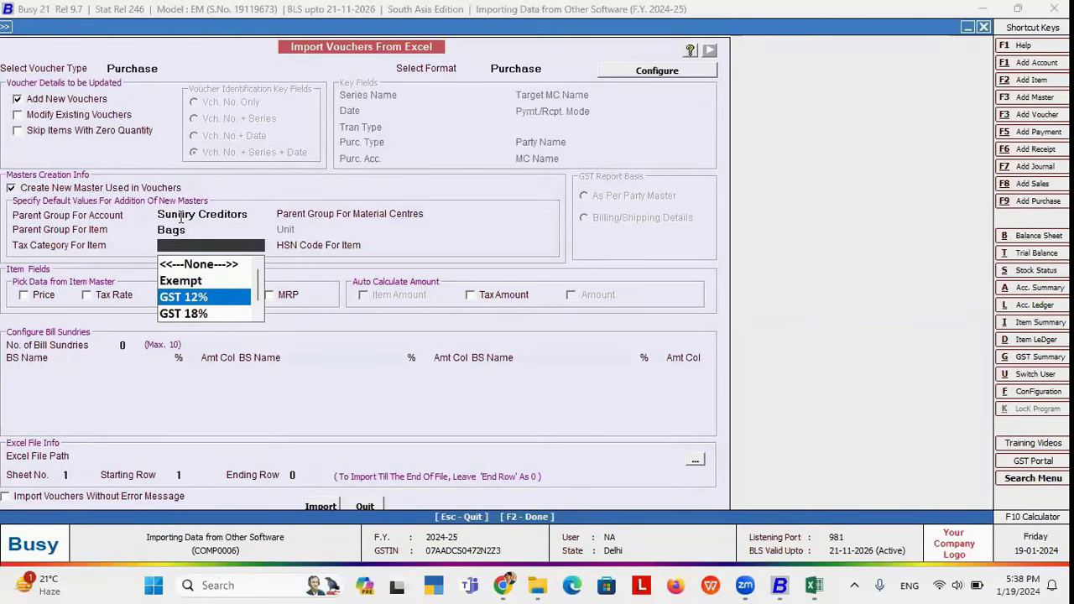
{"action": "key", "text": "Return"}
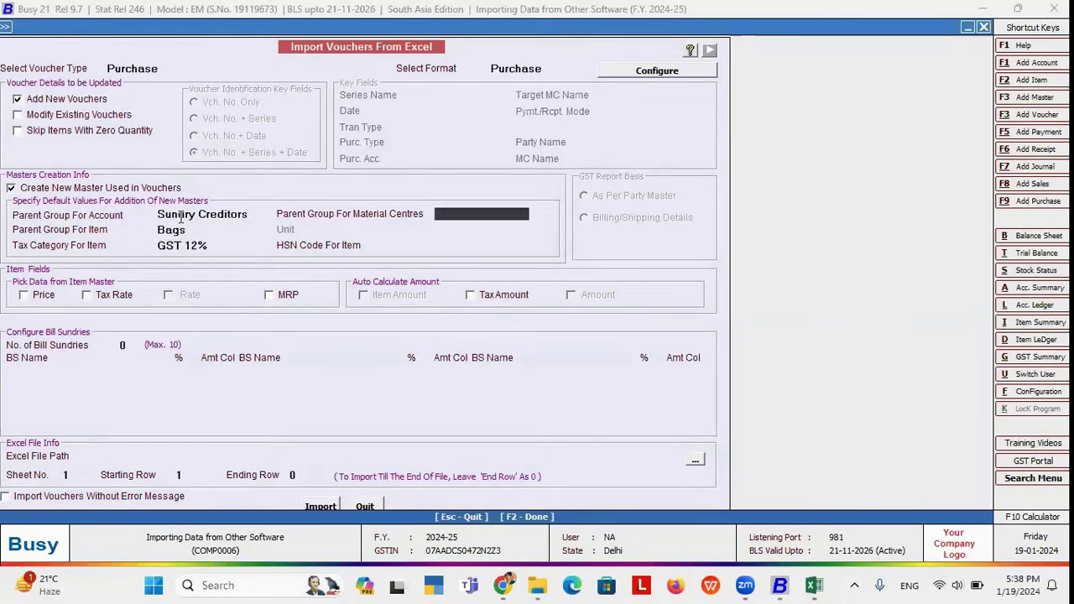
Step: Set the default parent group for new material centres to Godowns
{"action": "key", "text": "Down"}
{"action": "key", "text": "Down"}
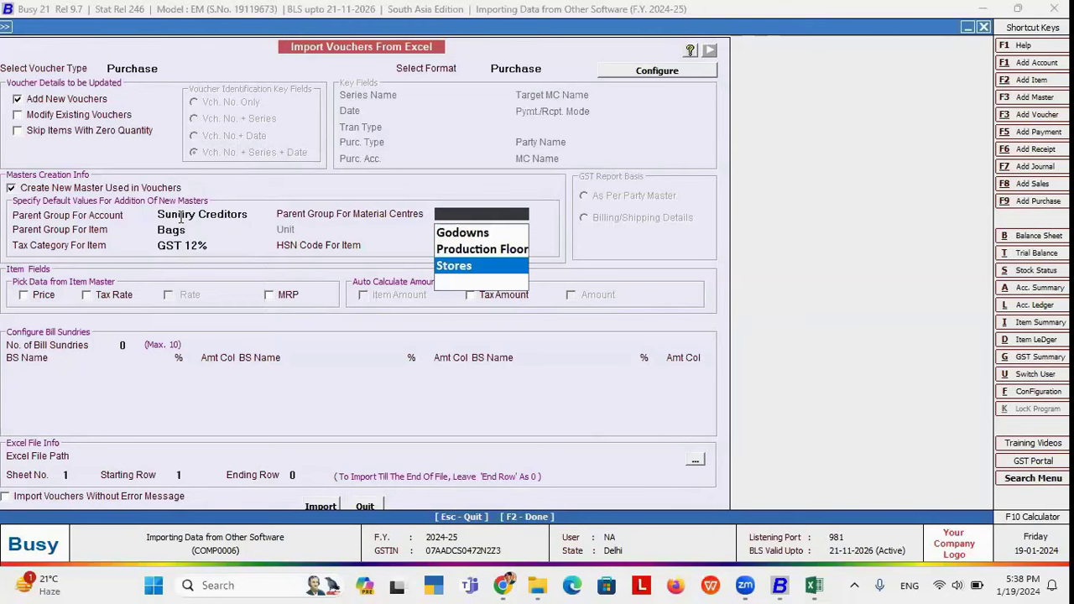
{"action": "key", "text": "Down"}
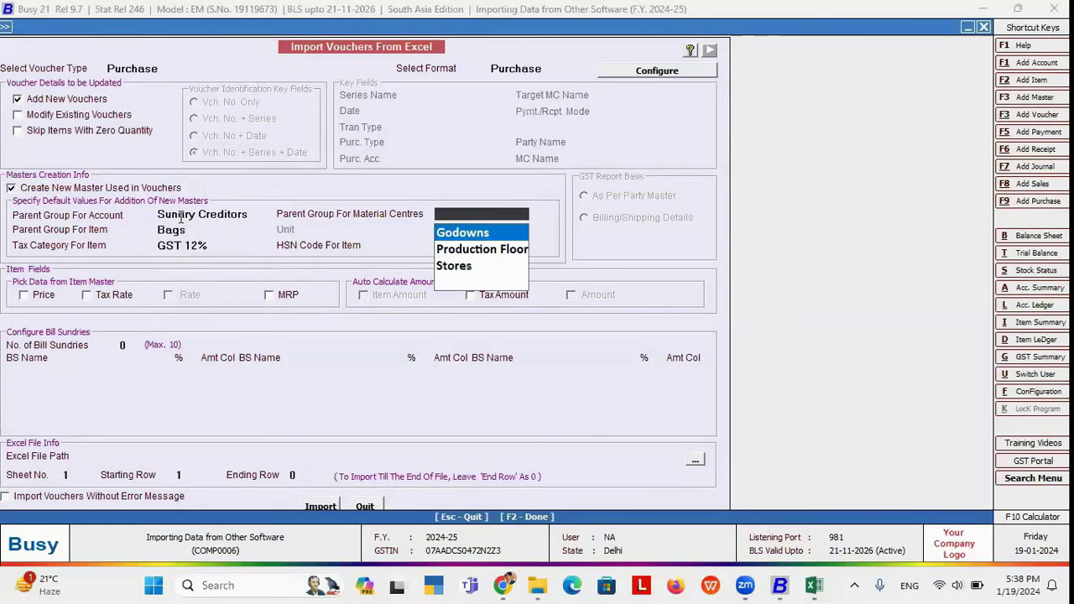
{"action": "key", "text": "Down"}
{"action": "key", "text": "Up"}
{"action": "key", "text": "Return"}
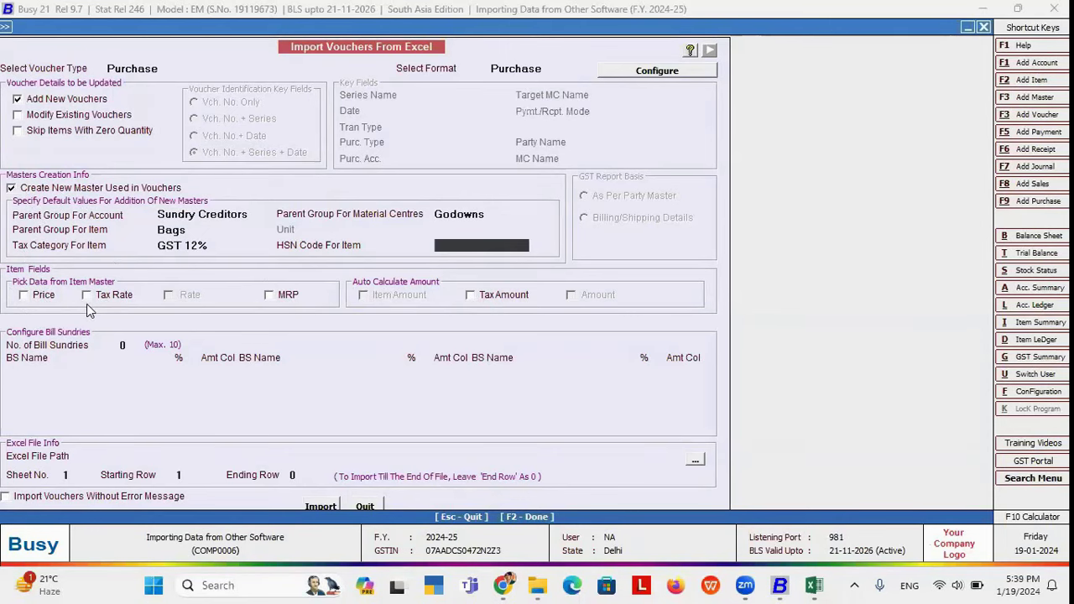
Step: Review the Purchase sheet's columns in Excel from Item Name through Grand Total, focusing on Tax Amount, and return to Busy
{"action": "left_click", "coordinate": [815, 586]}
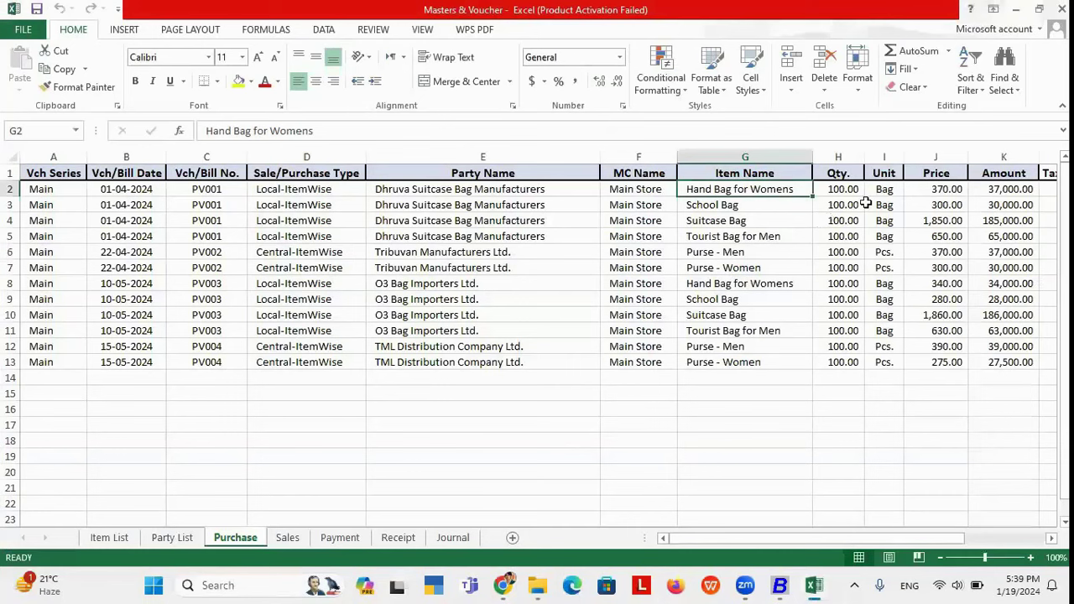
{"action": "key", "text": "Right"}
{"action": "key", "text": "Right"}
{"action": "key", "text": "Right"}
{"action": "key", "text": "Right"}
{"action": "key", "text": "Right"}
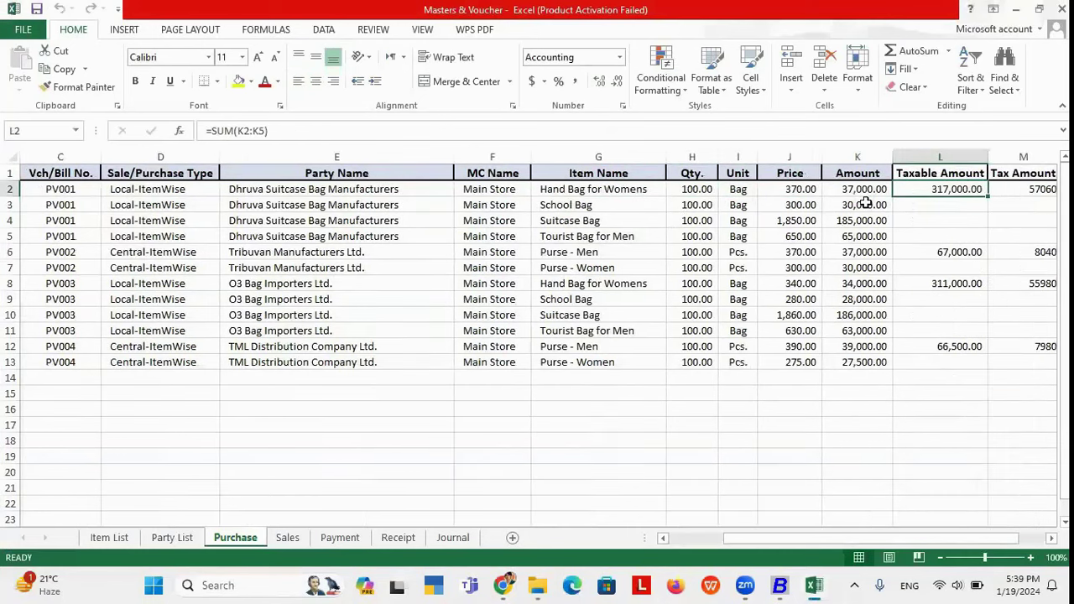
{"action": "key", "text": "Right"}
{"action": "key", "text": "Right"}
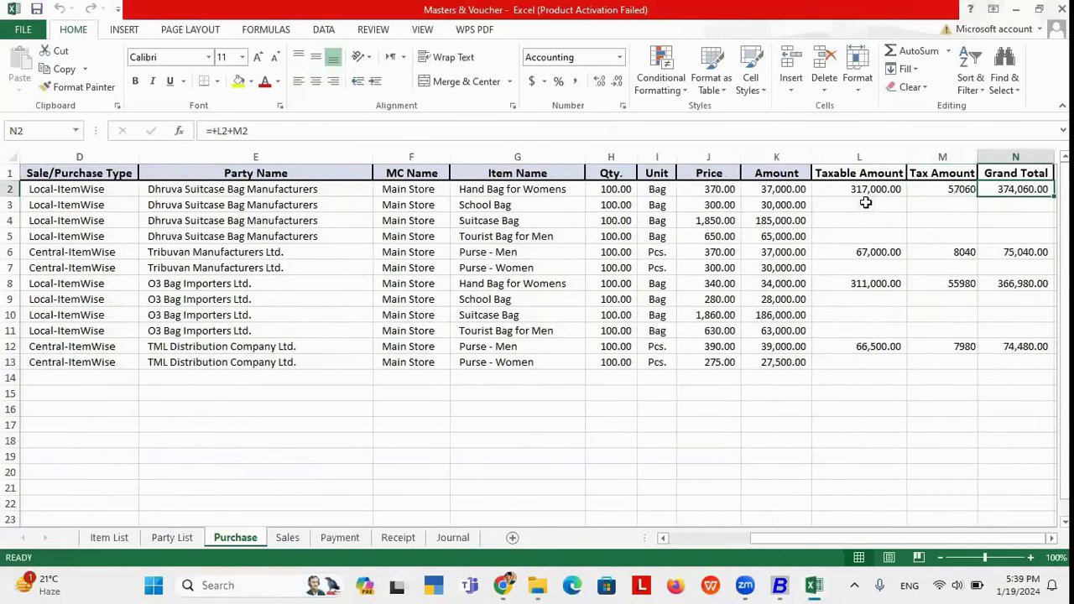
{"action": "key", "text": "Left"}
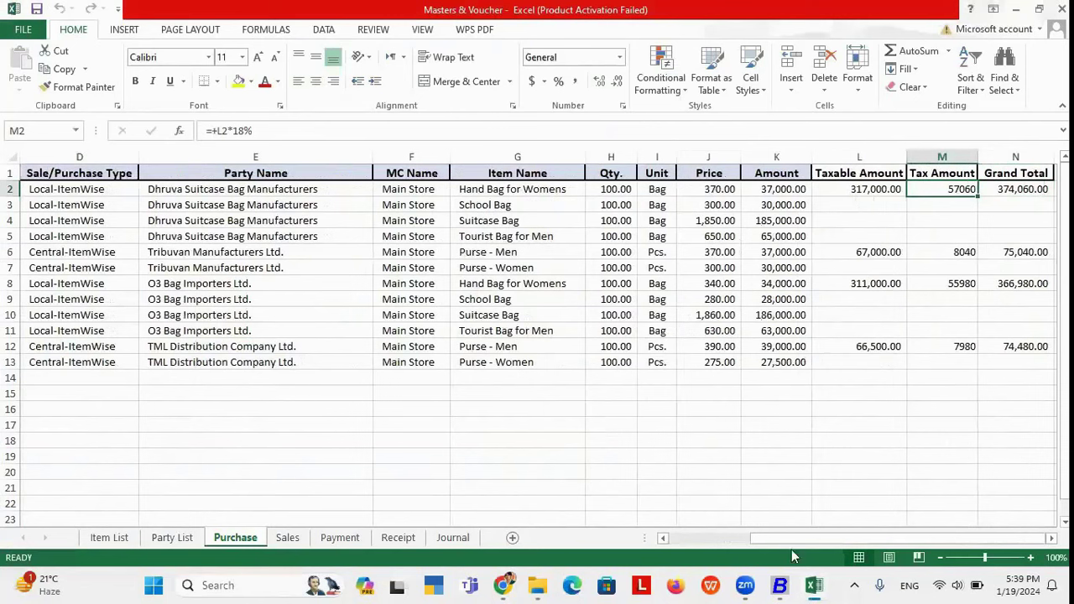
{"action": "mouse_move", "coordinate": [784, 583]}
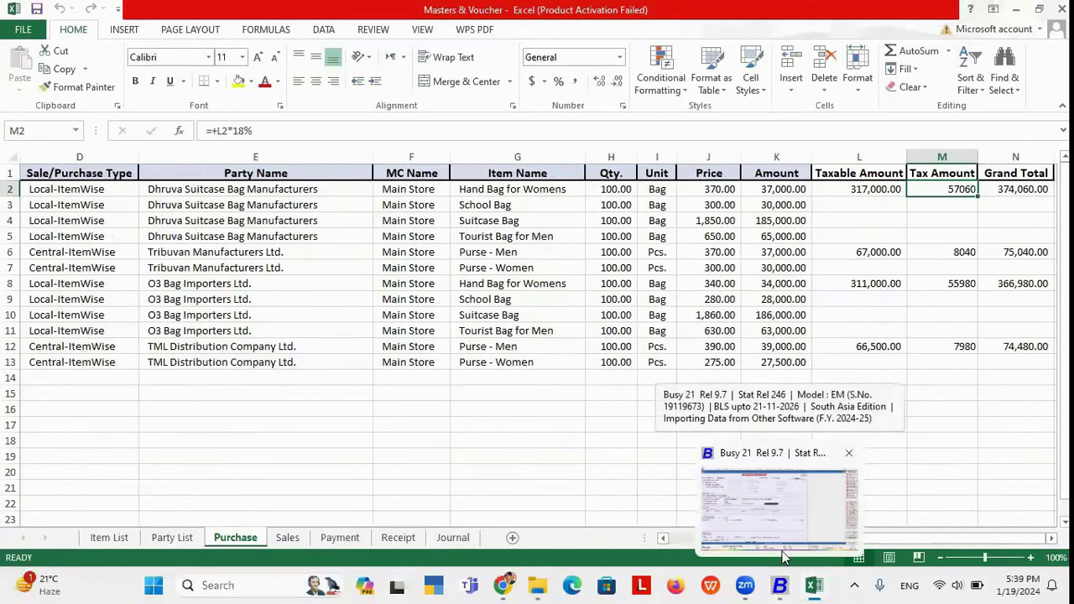
{"action": "left_click", "coordinate": [782, 557]}
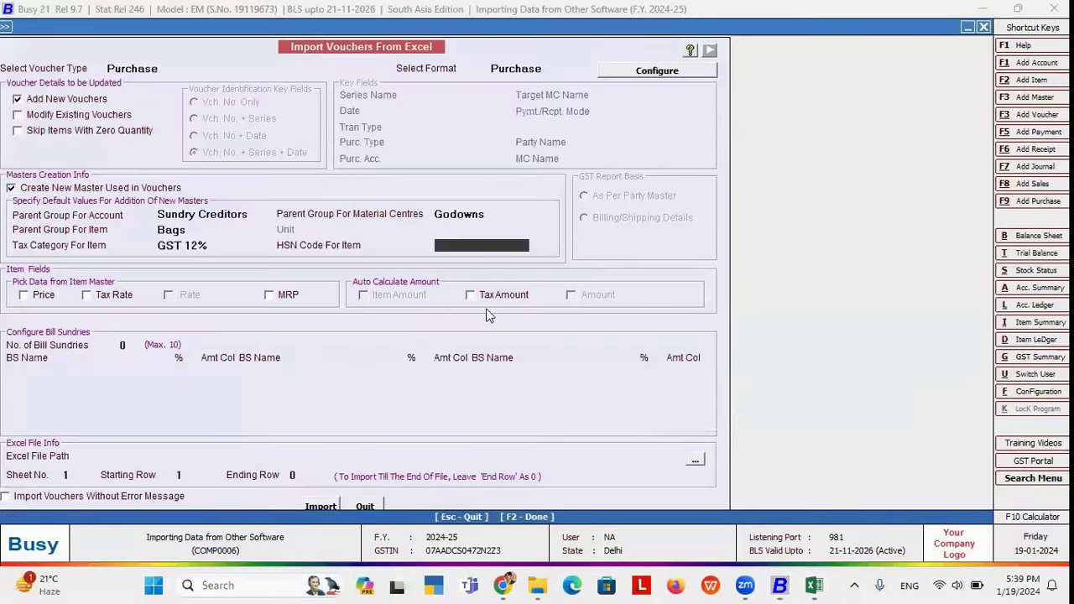
Step: Try picking the tax rate from the item master with auto-calculated tax amount, checking the Tax Amount column in Excel
{"action": "left_click", "coordinate": [109, 299]}
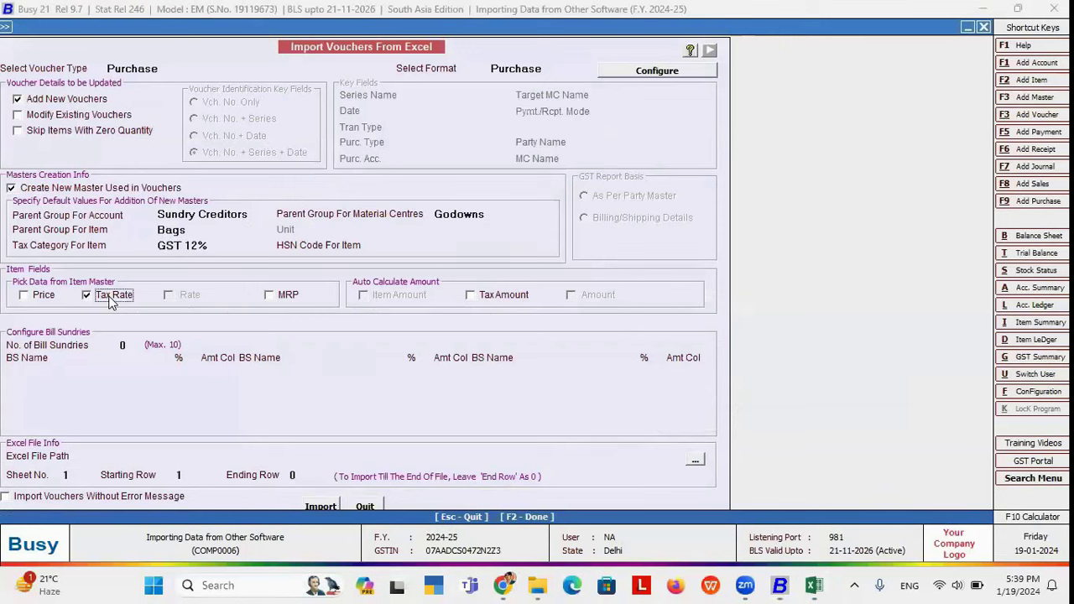
{"action": "left_click", "coordinate": [475, 297]}
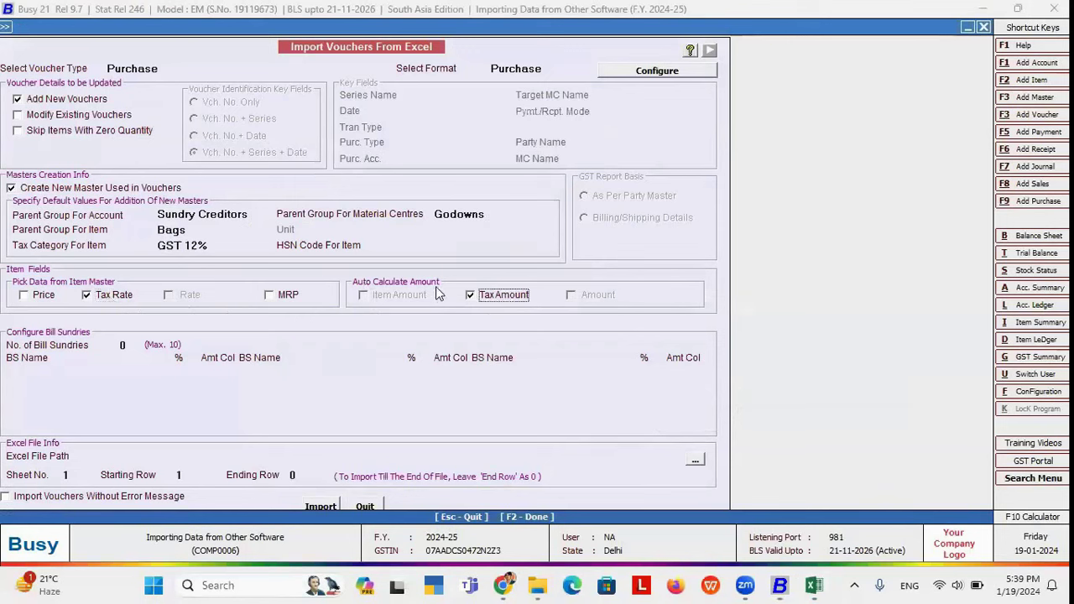
{"action": "mouse_move", "coordinate": [811, 585]}
{"action": "left_click", "coordinate": [870, 482]}
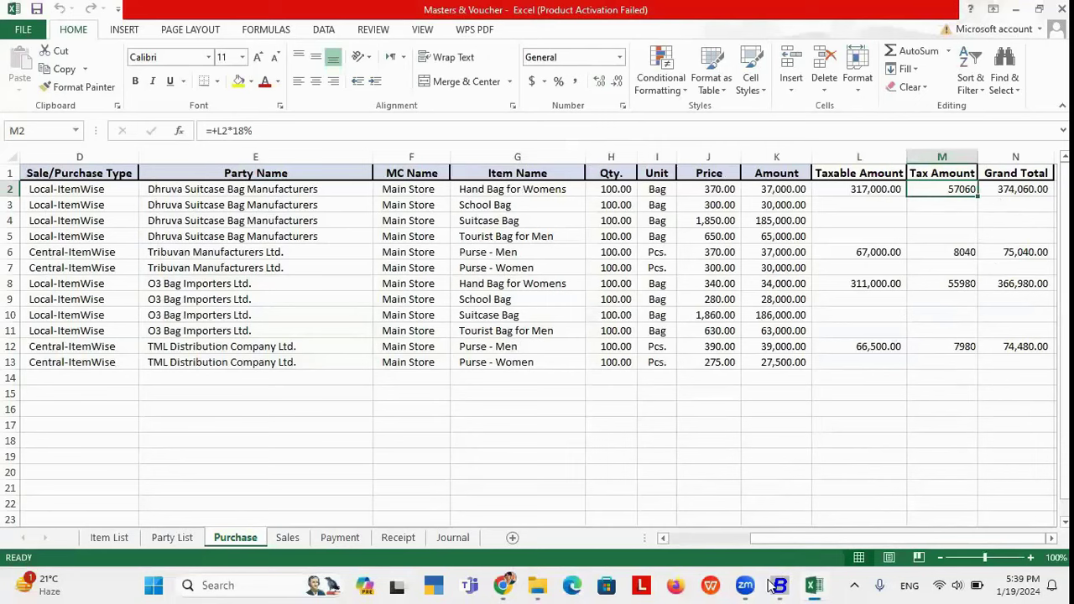
{"action": "mouse_move", "coordinate": [779, 585]}
{"action": "left_click", "coordinate": [778, 504]}
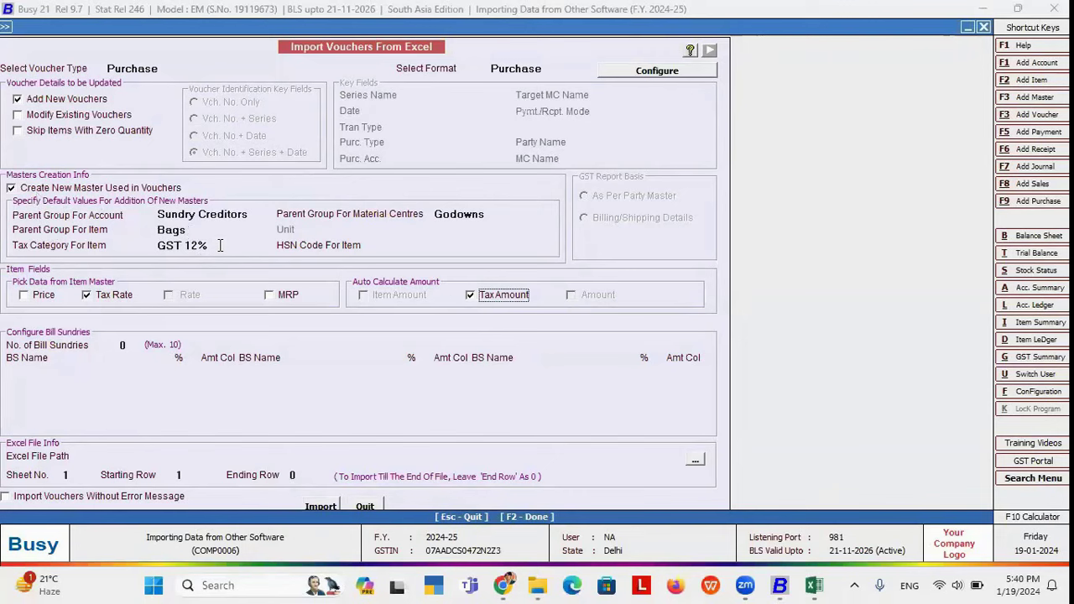
Step: Turn off new master creation, the item master tax rate and the automatic tax amount calculation
{"action": "left_click", "coordinate": [11, 188]}
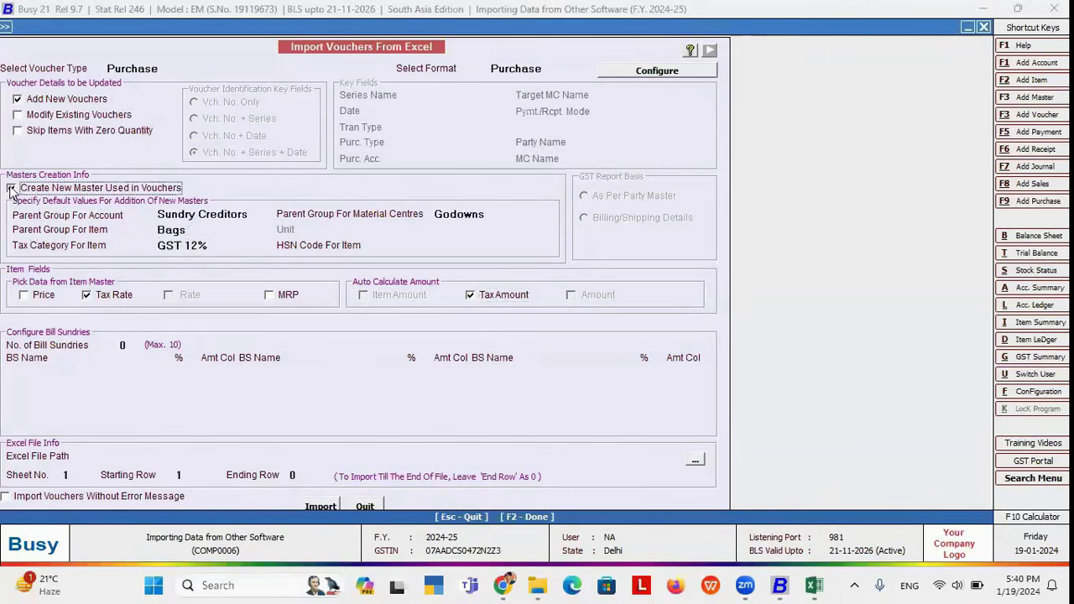
{"action": "left_click", "coordinate": [88, 294]}
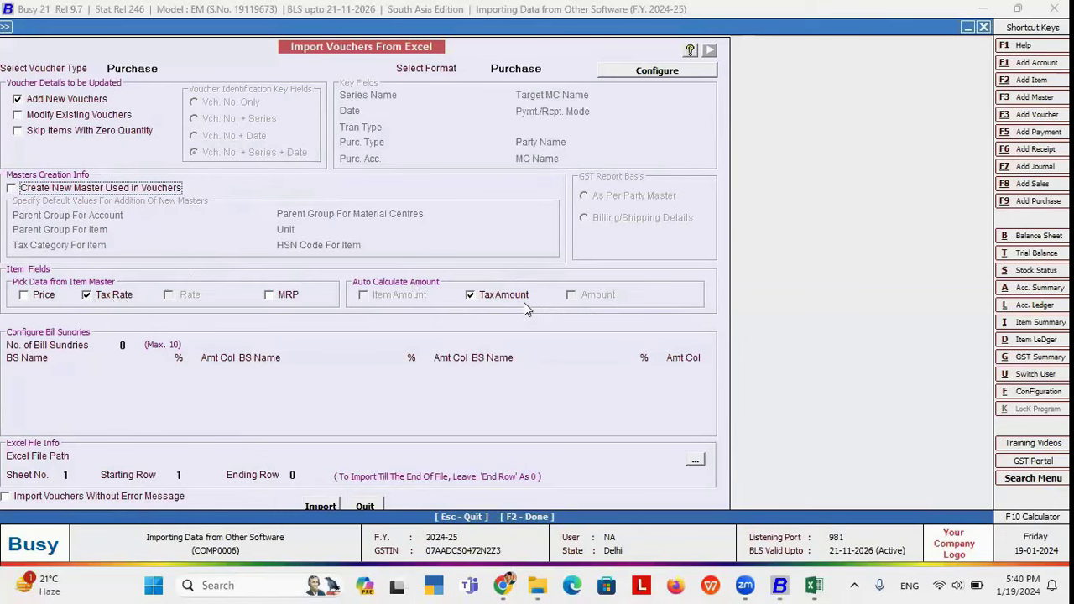
{"action": "left_click", "coordinate": [89, 297]}
{"action": "left_click", "coordinate": [503, 297]}
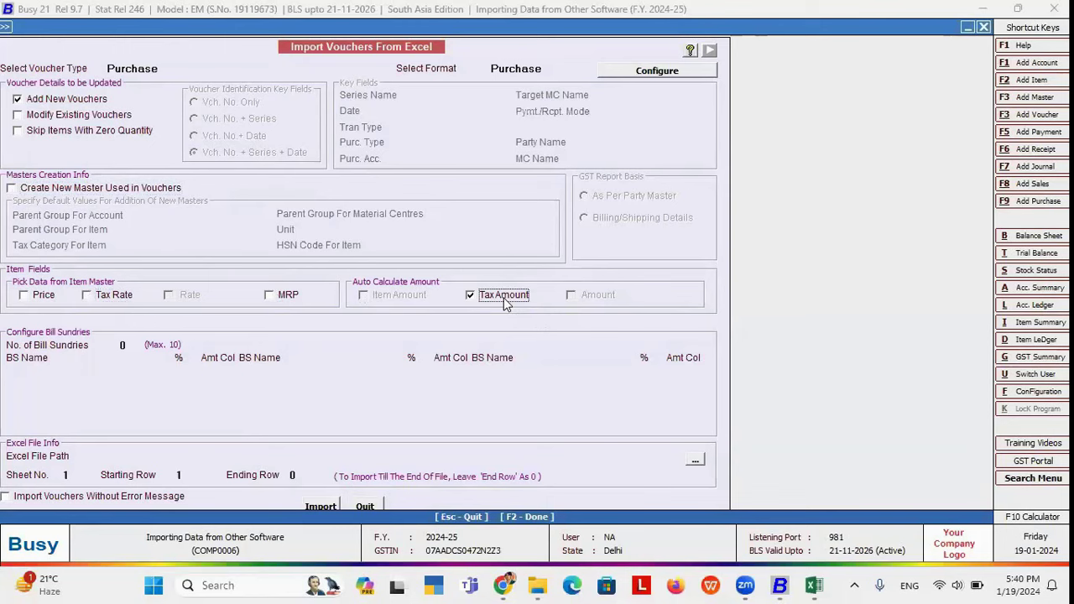
Step: Compare Excel's Tax Amount column with the Purchase format's field mapping, and return to the voucher import form without saving
{"action": "left_click", "coordinate": [813, 575]}
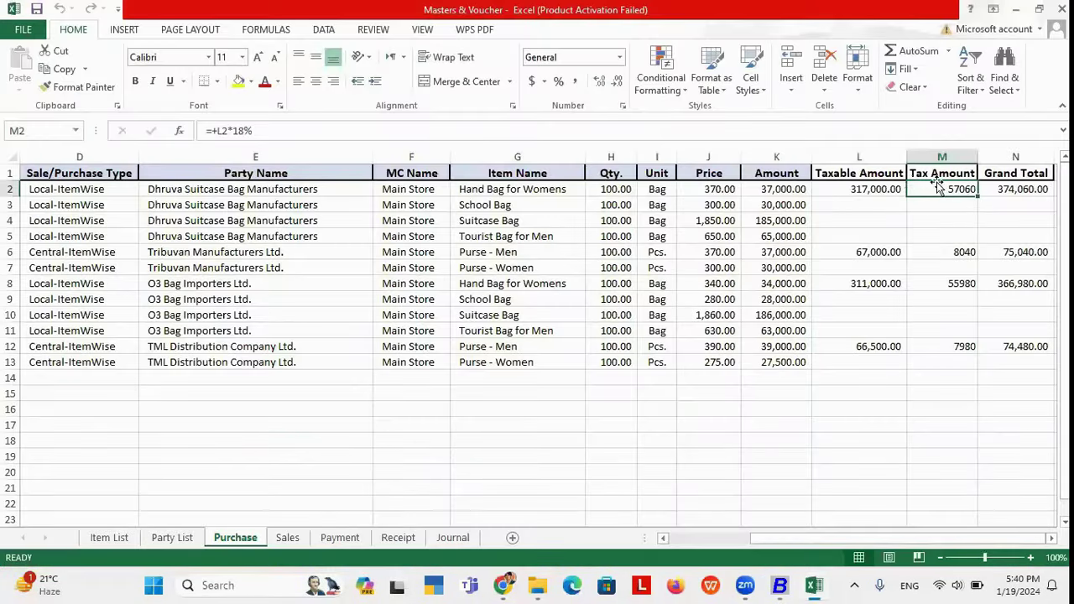
{"action": "left_click", "coordinate": [778, 584]}
{"action": "left_click", "coordinate": [656, 70]}
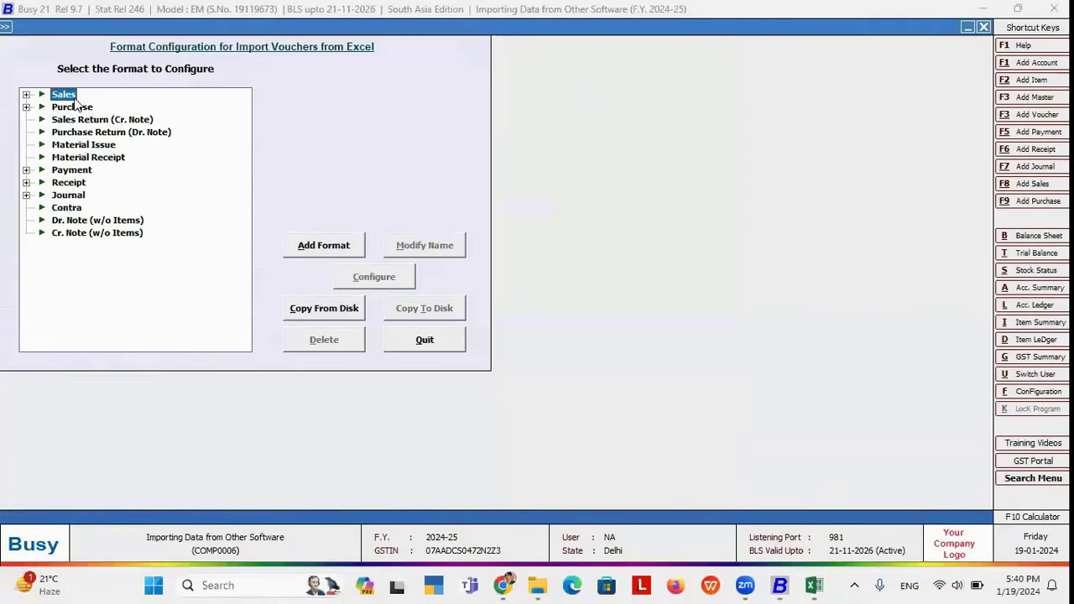
{"action": "left_click", "coordinate": [26, 107]}
{"action": "left_click", "coordinate": [87, 120]}
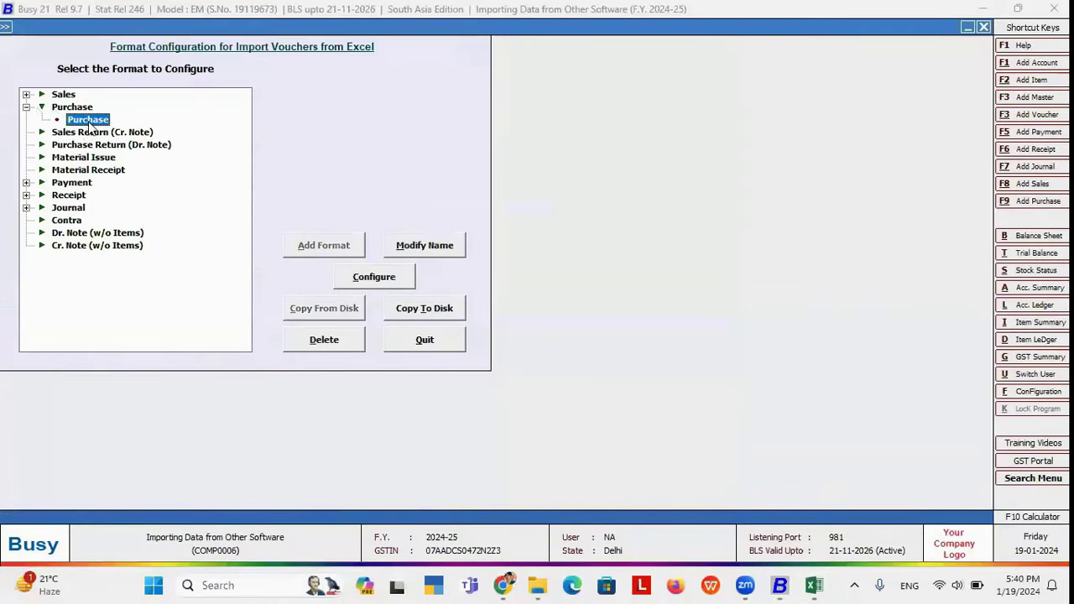
{"action": "left_click", "coordinate": [375, 284]}
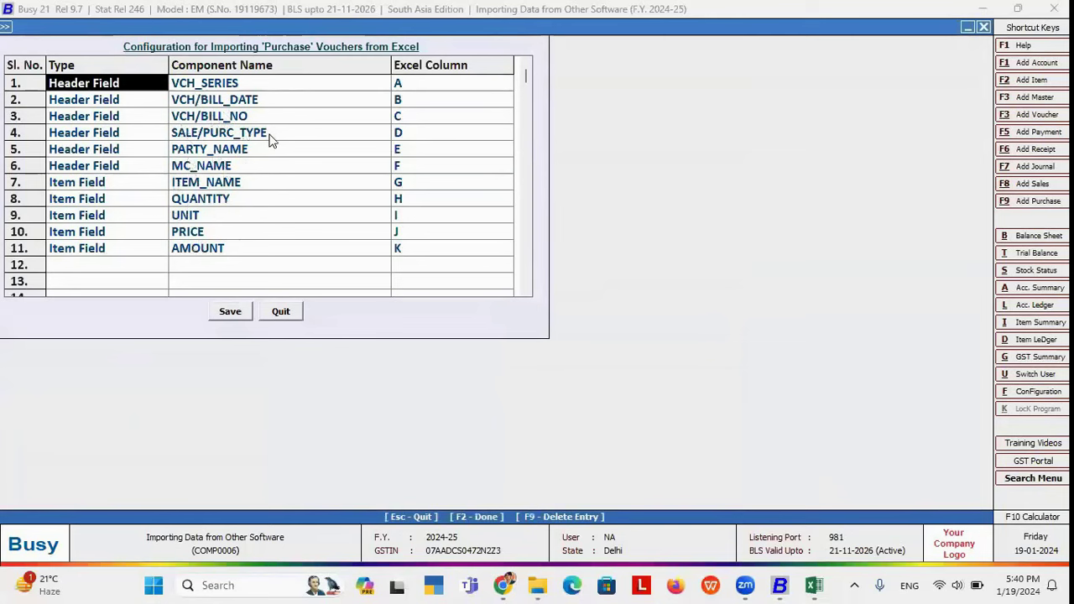
{"action": "left_click", "coordinate": [269, 138]}
{"action": "left_click", "coordinate": [414, 136]}
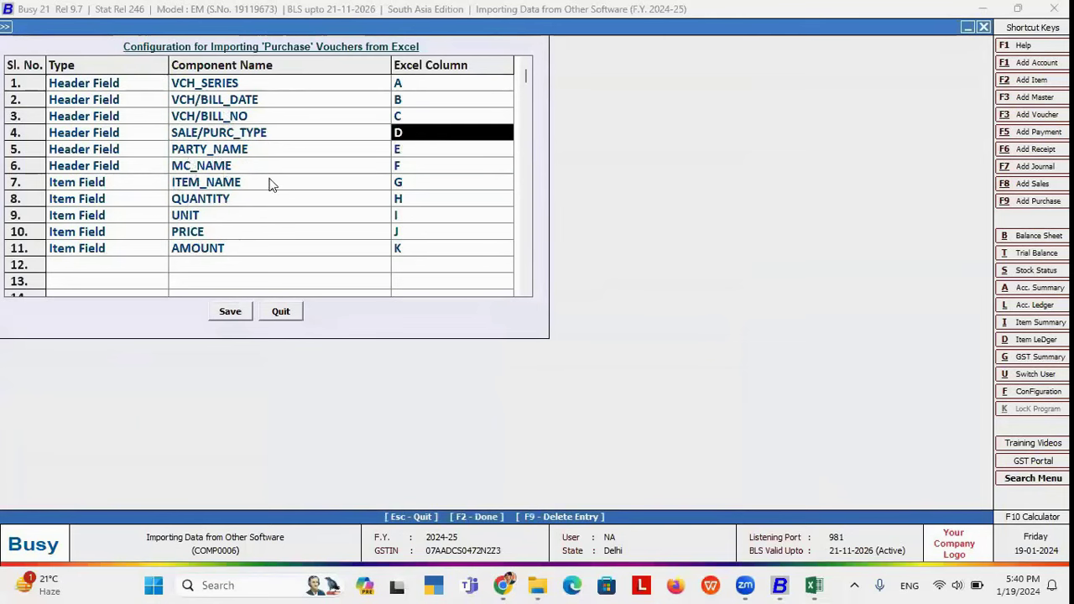
{"action": "left_click", "coordinate": [286, 311]}
{"action": "left_click", "coordinate": [400, 346]}
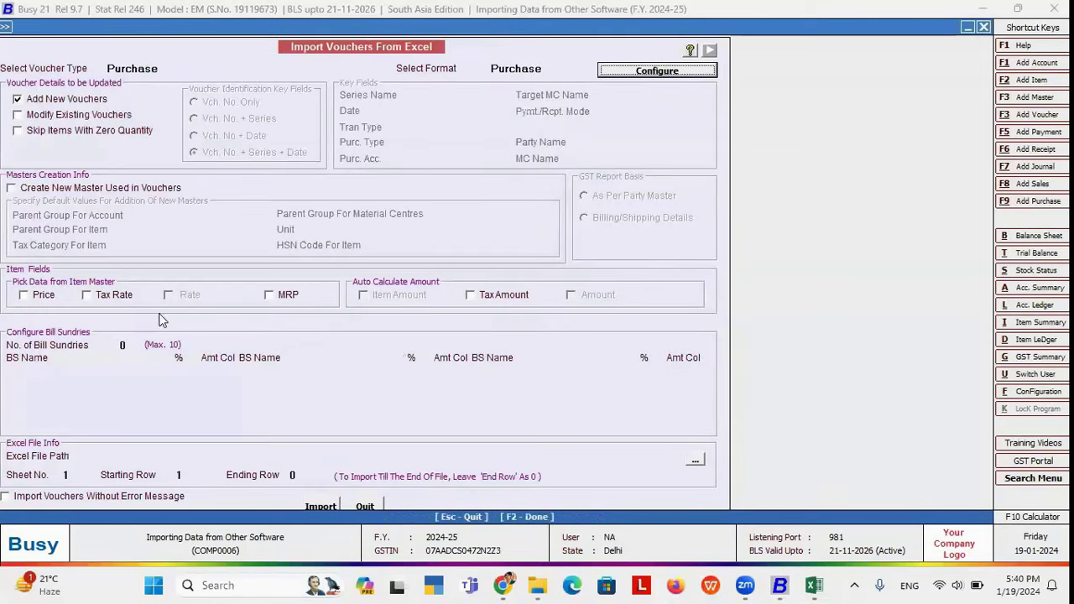
Step: Set the import to pick Tax Rate from the item master and auto-calculate Tax Amount
{"action": "left_click", "coordinate": [110, 297]}
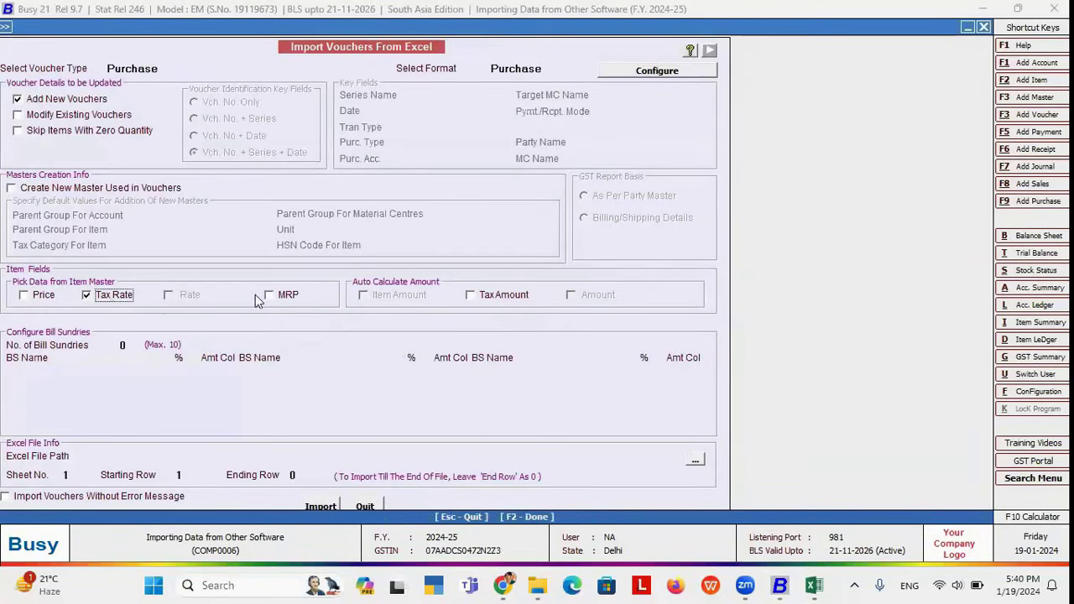
{"action": "left_click", "coordinate": [484, 297]}
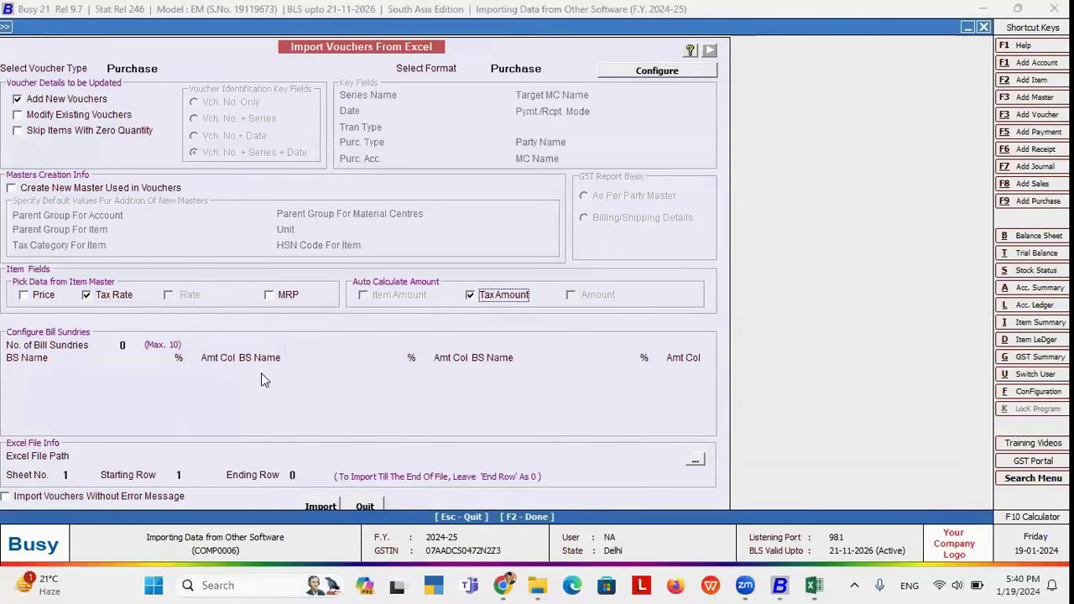
Step: Check the Excel purchase data, then review the Busy column mapping of the Purchase voucher import format and exit its configuration
{"action": "mouse_move", "coordinate": [821, 585]}
{"action": "left_click", "coordinate": [857, 481]}
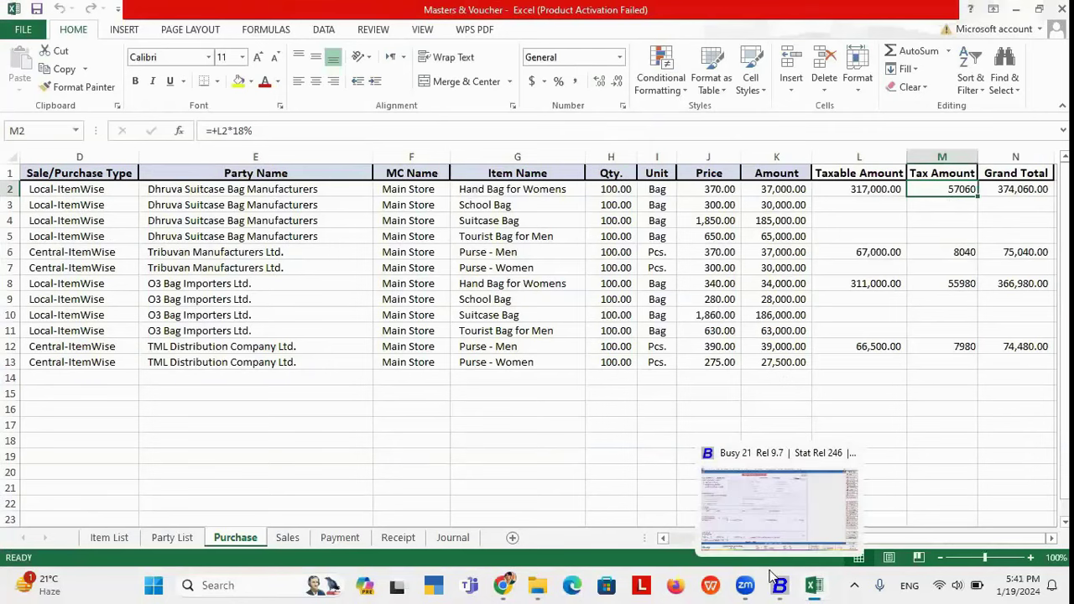
{"action": "left_click", "coordinate": [779, 584]}
{"action": "left_click", "coordinate": [629, 72]}
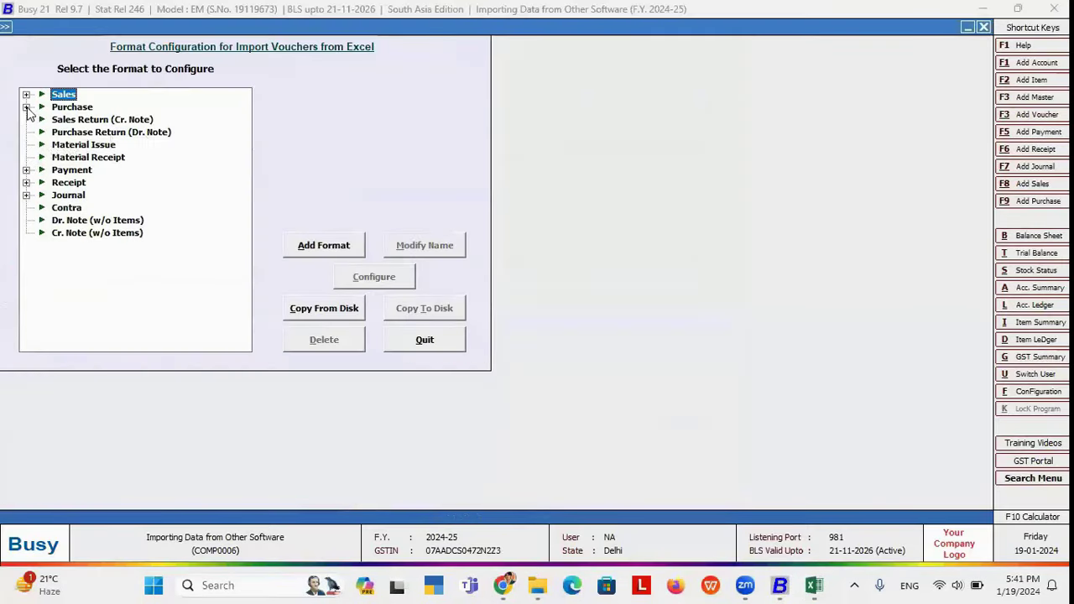
{"action": "left_click", "coordinate": [26, 107]}
{"action": "left_click", "coordinate": [85, 120]}
{"action": "left_click", "coordinate": [373, 276]}
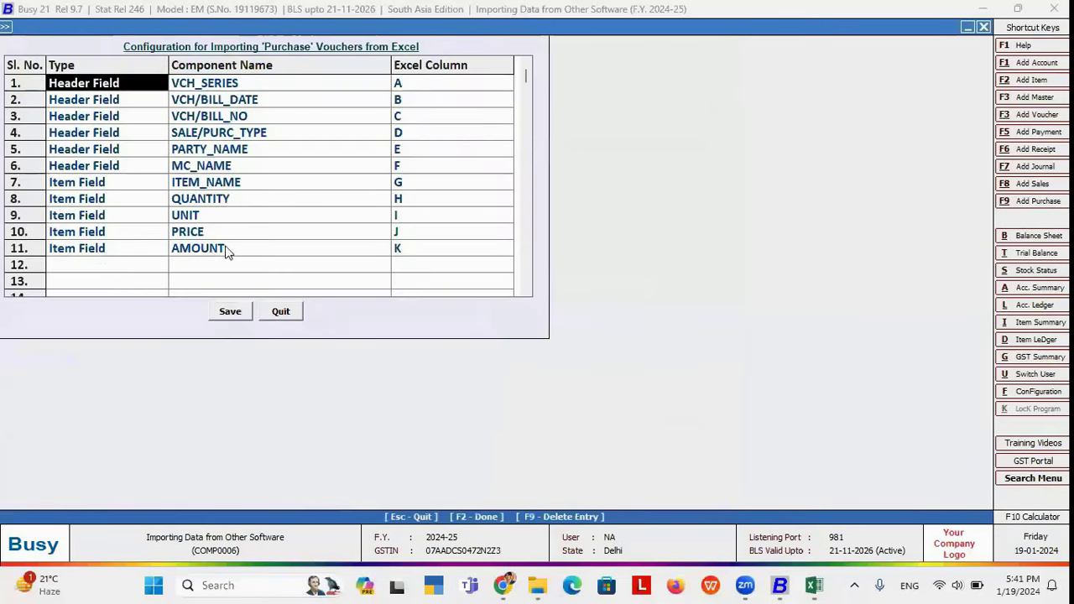
{"action": "left_click", "coordinate": [224, 250]}
{"action": "left_click", "coordinate": [279, 312]}
{"action": "left_click", "coordinate": [419, 338]}
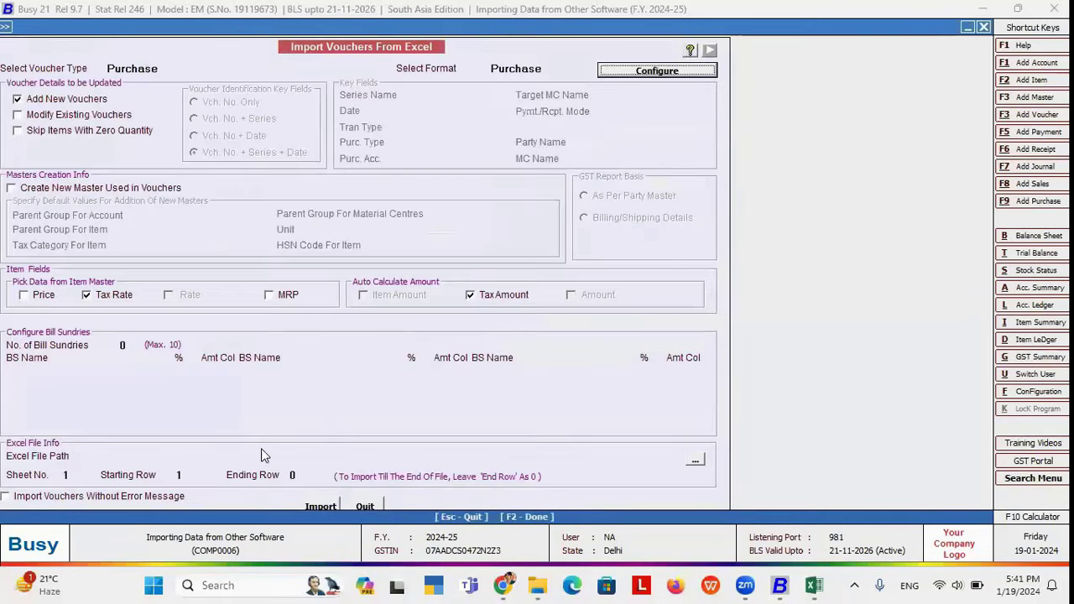
Step: Choose the desktop workbook "Copy of Masters & Voucher" as the Excel file for the import
{"action": "left_click", "coordinate": [694, 459]}
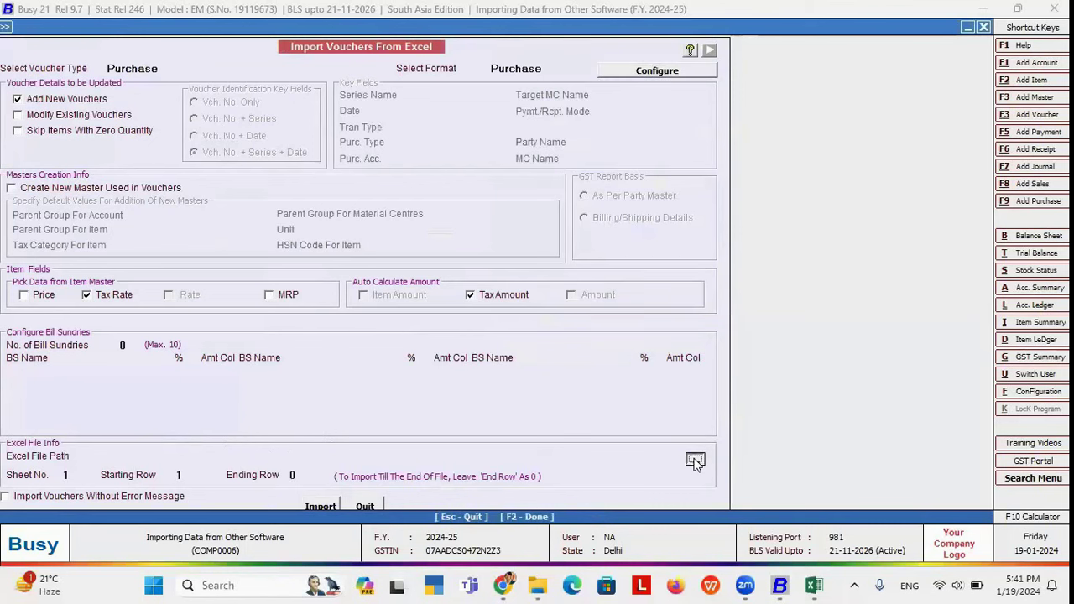
{"action": "left_click", "coordinate": [230, 325]}
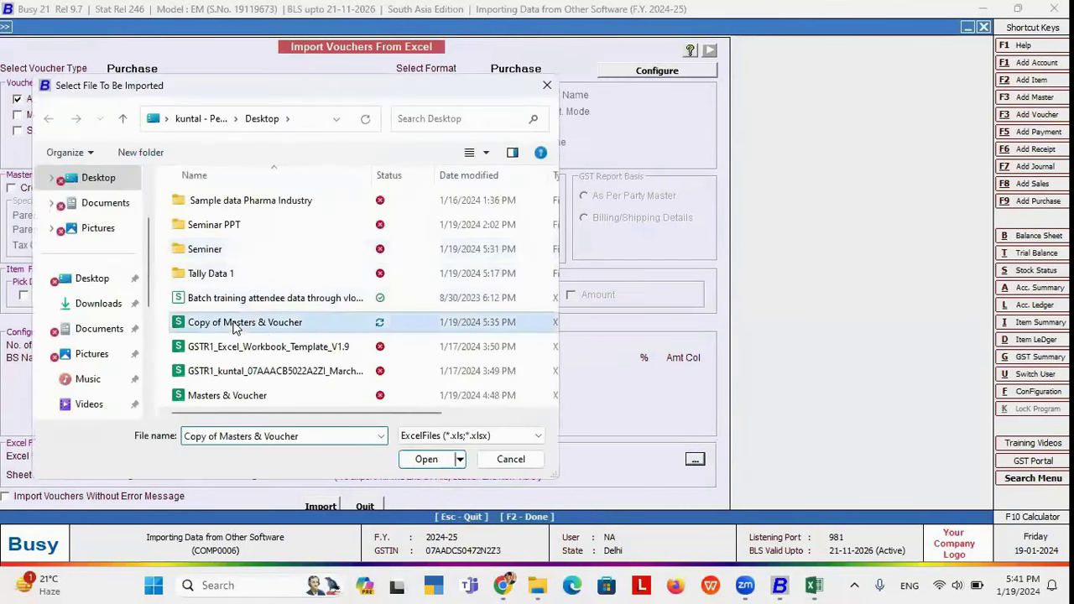
{"action": "left_click", "coordinate": [426, 460]}
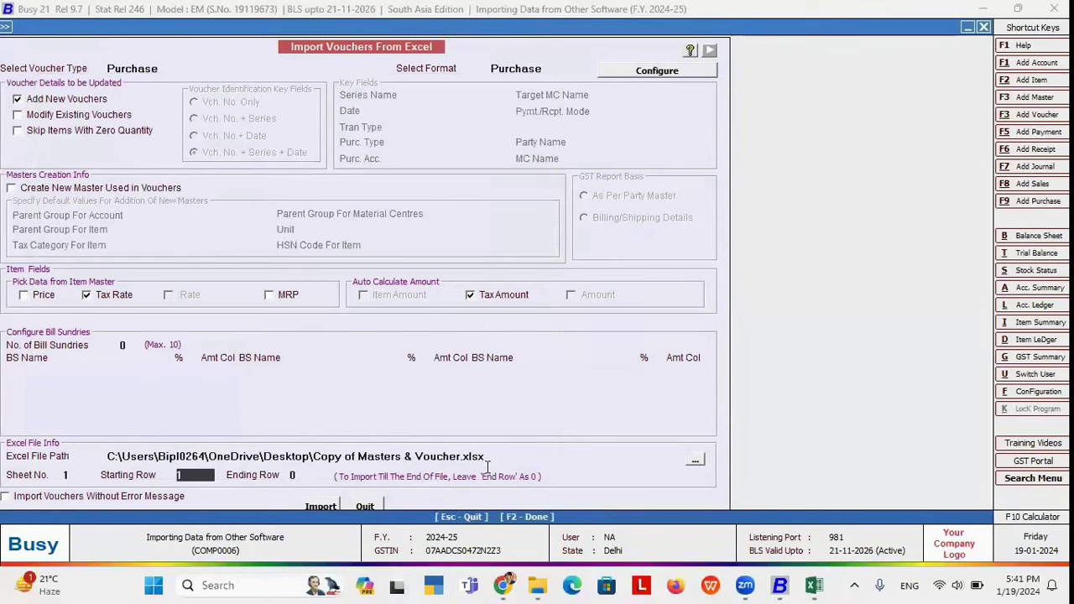
Step: Switch to Excel and check the first and last data rows of the Purchase sheet and the sheet's position in the workbook
{"action": "left_click", "coordinate": [821, 575]}
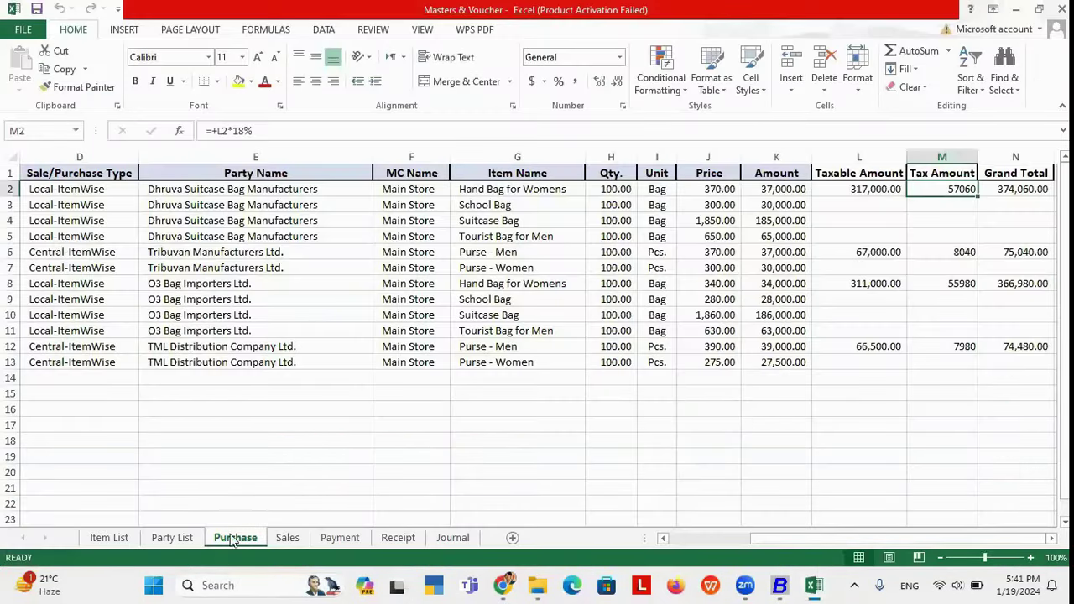
{"action": "left_click", "coordinate": [64, 188]}
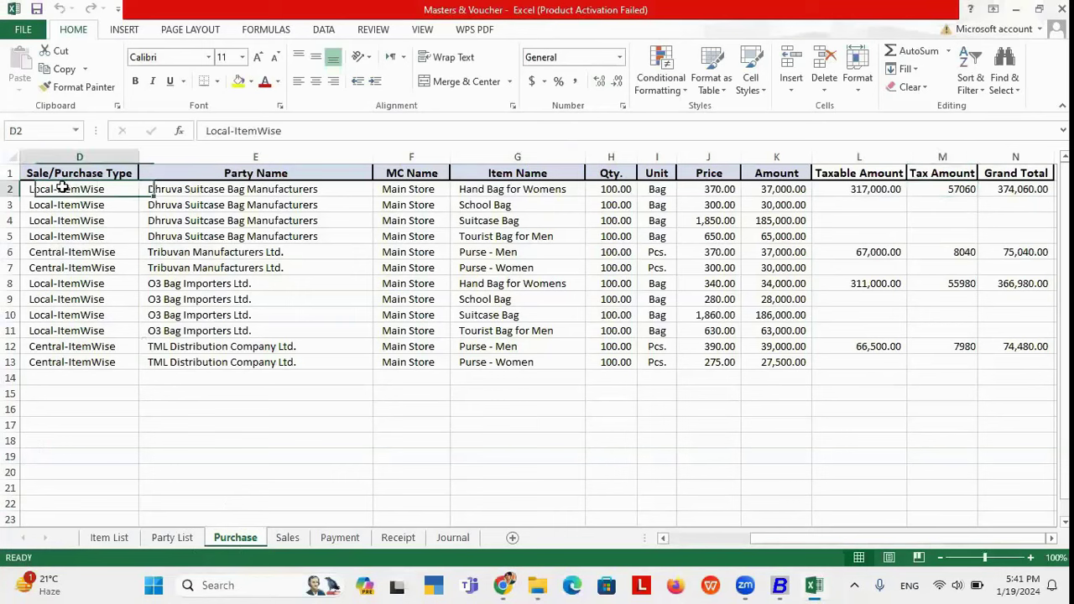
{"action": "left_click", "coordinate": [78, 363]}
{"action": "key", "text": "Left"}
{"action": "key", "text": "Left"}
{"action": "key", "text": "Left"}
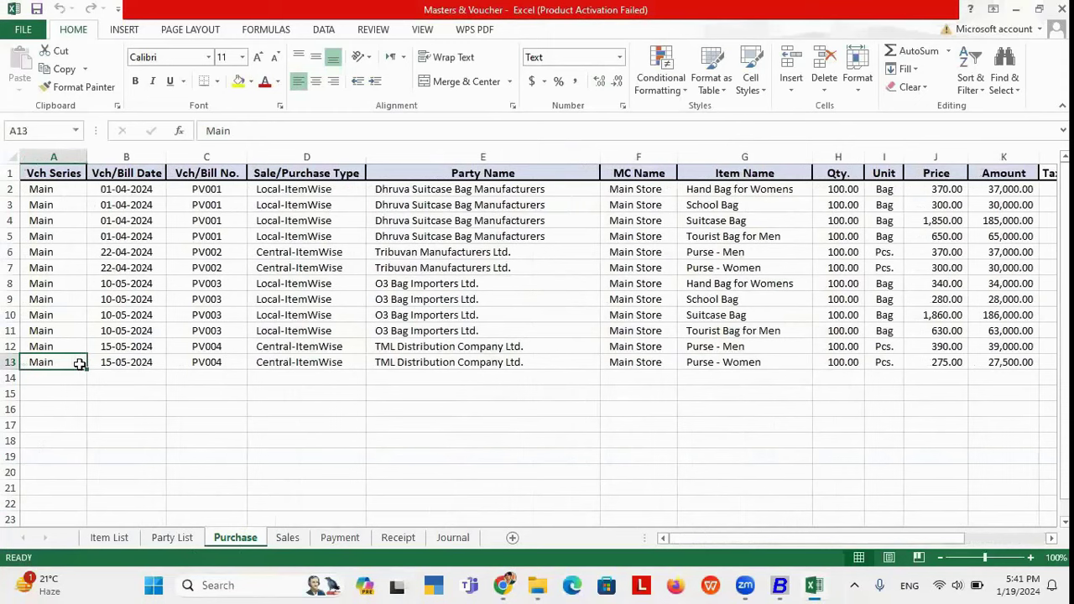
Step: Switch back to Busy and set the import range to sheet no. 3, starting row 2 and ending row 13
{"action": "left_click", "coordinate": [779, 585]}
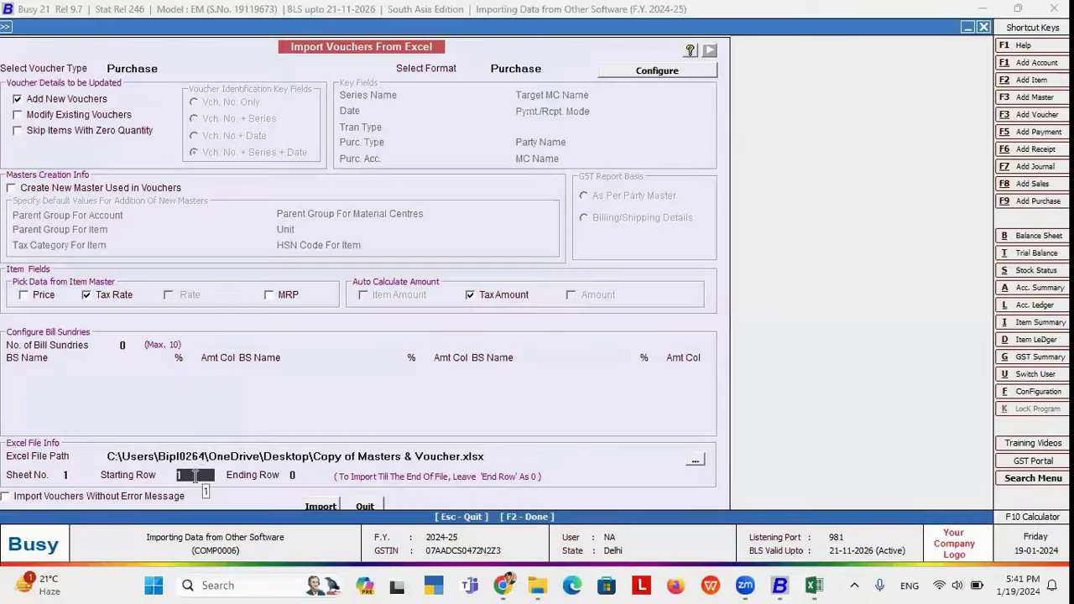
{"action": "left_click", "coordinate": [73, 474]}
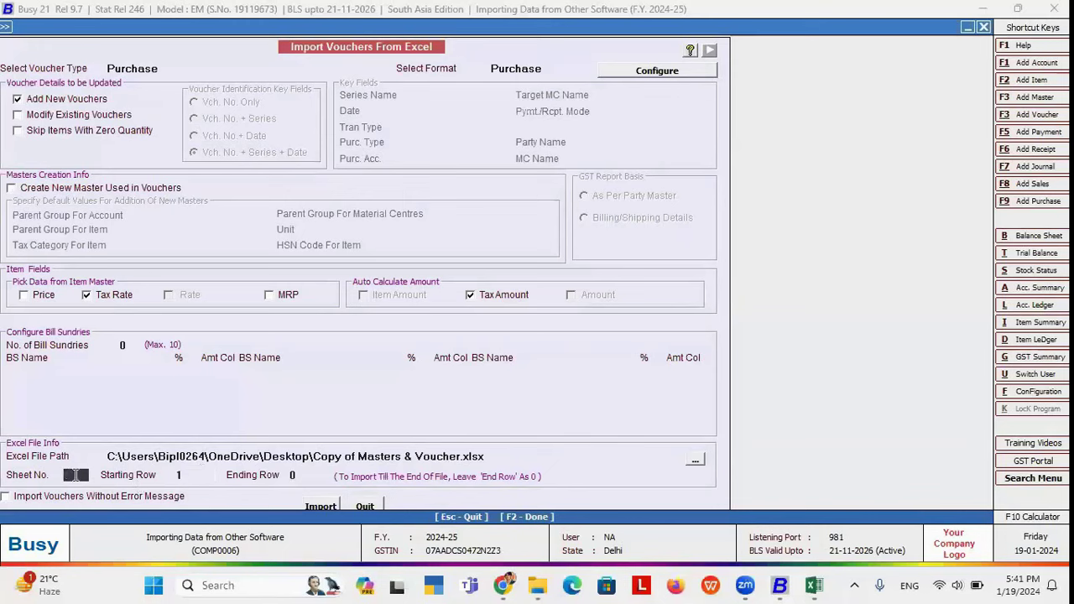
{"action": "type", "text": "3"}
{"action": "key", "text": "Return"}
{"action": "type", "text": "2"}
{"action": "key", "text": "Return"}
{"action": "type", "text": "13"}
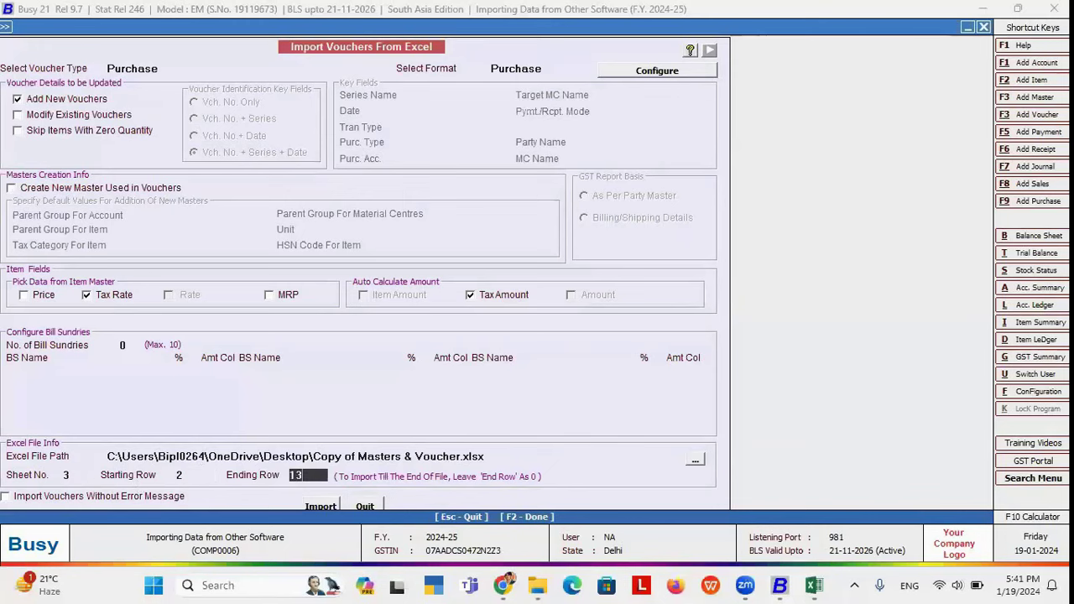
Step: Run the purchase voucher import, confirm it, and dismiss the error dialog for voucher PV001
{"action": "left_click", "coordinate": [320, 507]}
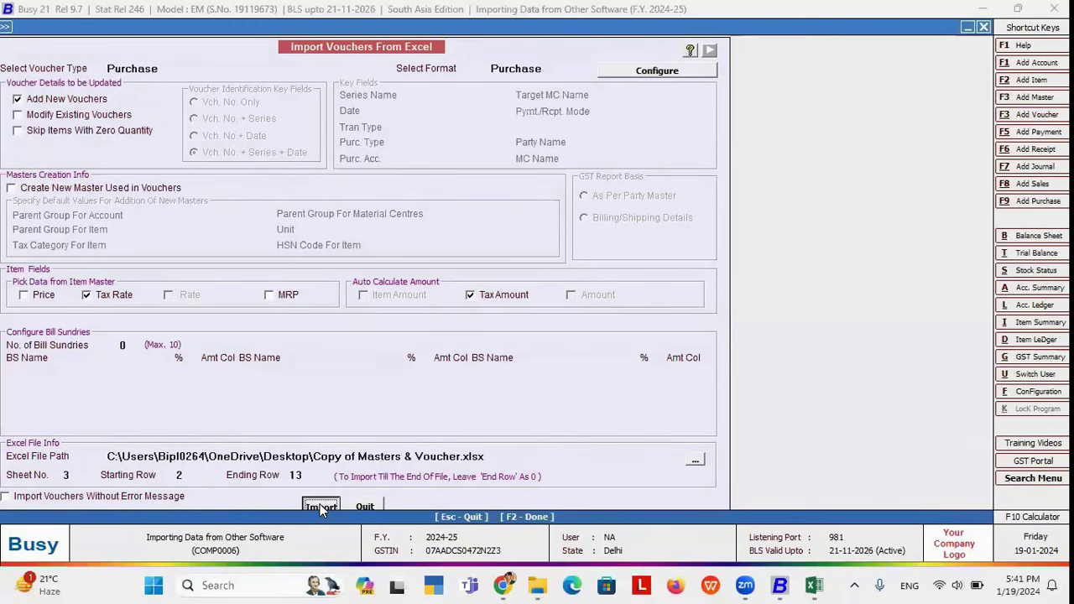
{"action": "left_click", "coordinate": [573, 325]}
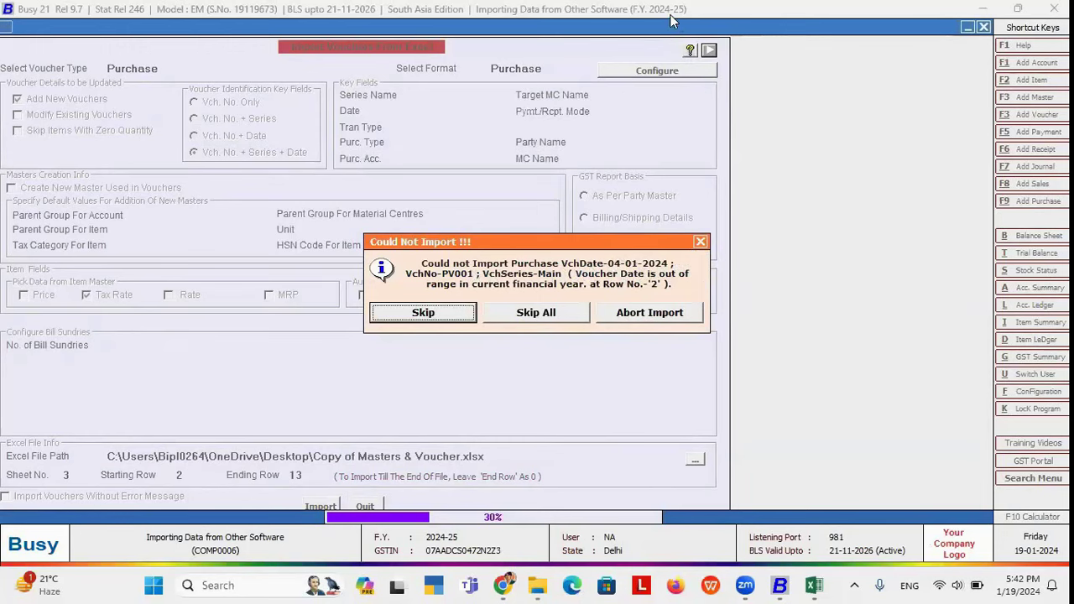
{"action": "left_click", "coordinate": [701, 243]}
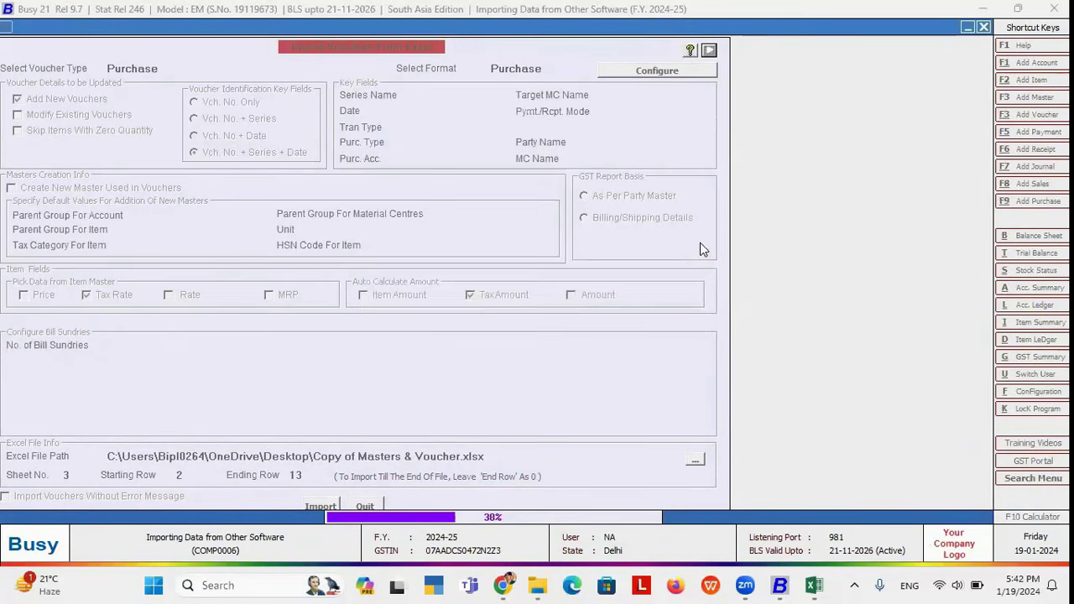
Step: Switch to Excel and look at the Vch/Bill Date column of the Purchase sheet and its available column options
{"action": "left_click", "coordinate": [814, 583]}
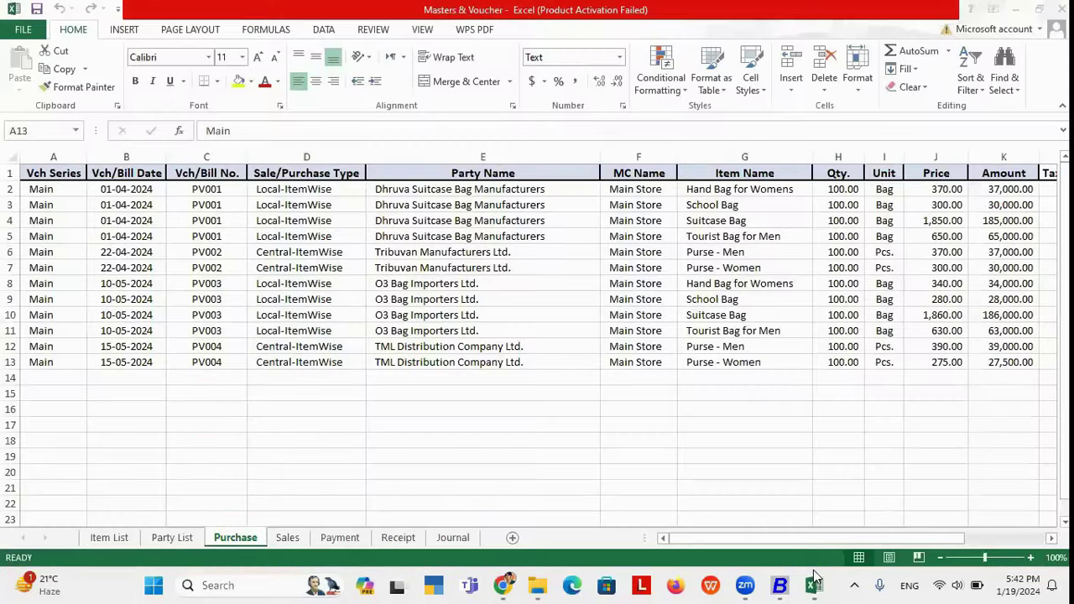
{"action": "left_click", "coordinate": [124, 170]}
{"action": "left_click", "coordinate": [124, 157]}
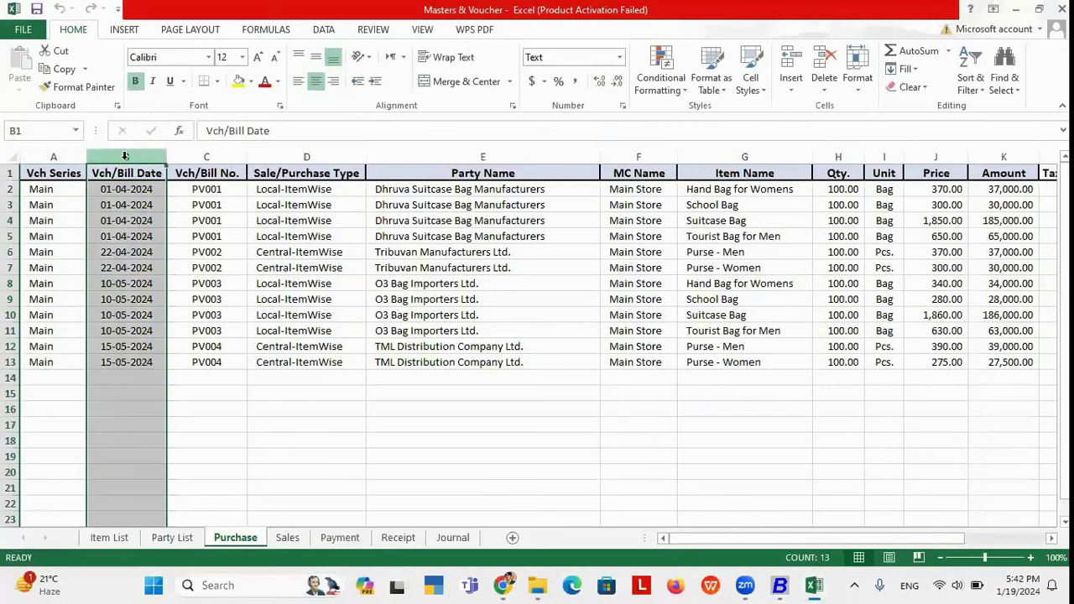
{"action": "right_click", "coordinate": [124, 157]}
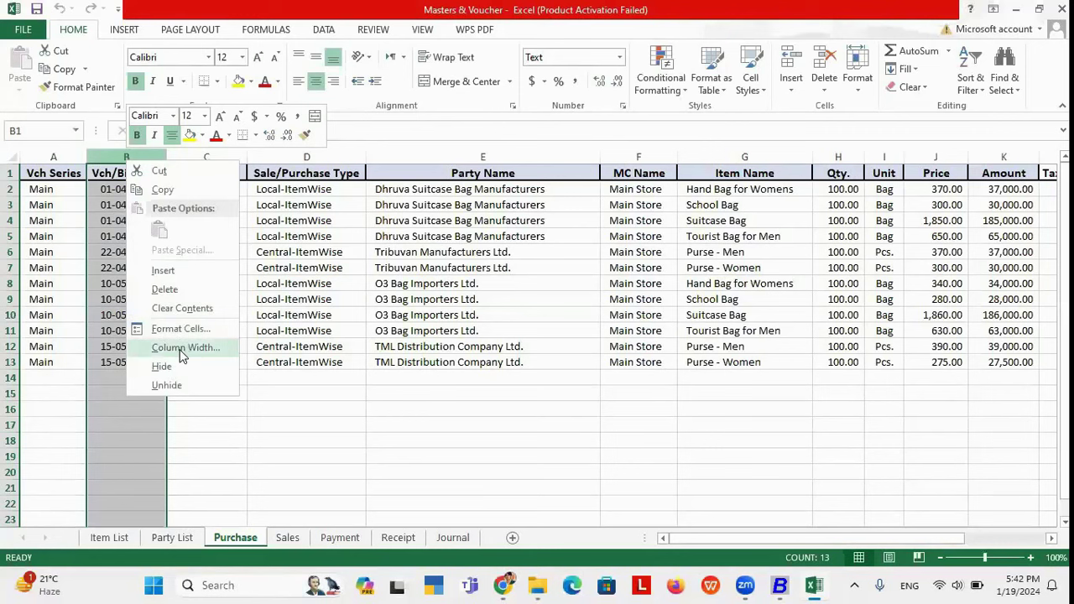
{"action": "left_click", "coordinate": [102, 188]}
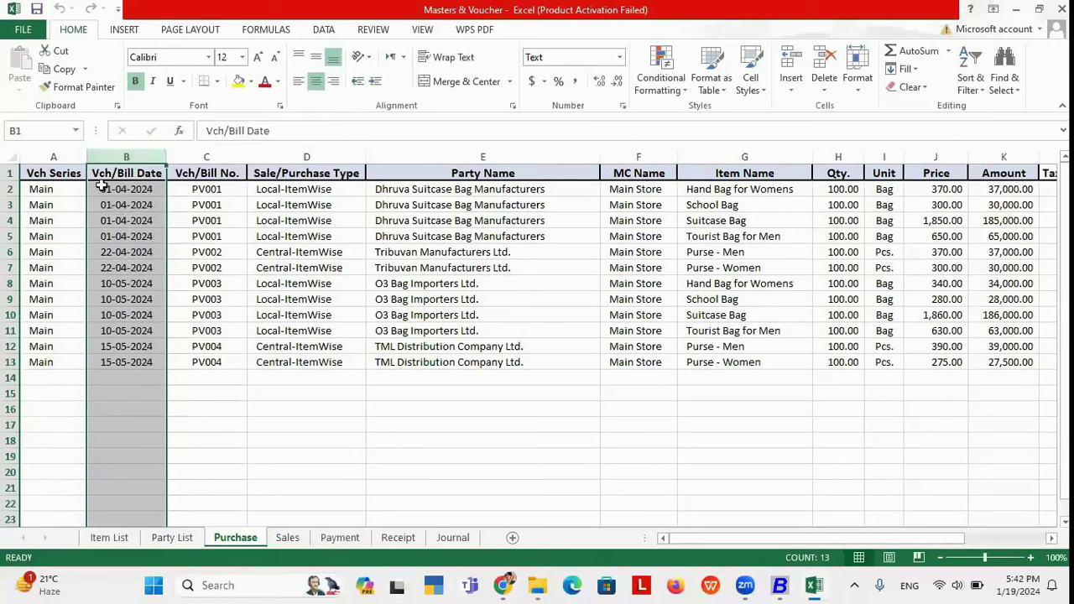
Step: Change the Vch/Bill Date in cell B2 to 04-01-2024 and save the workbook
{"action": "left_click", "coordinate": [101, 187]}
{"action": "double_click", "coordinate": [104, 188]}
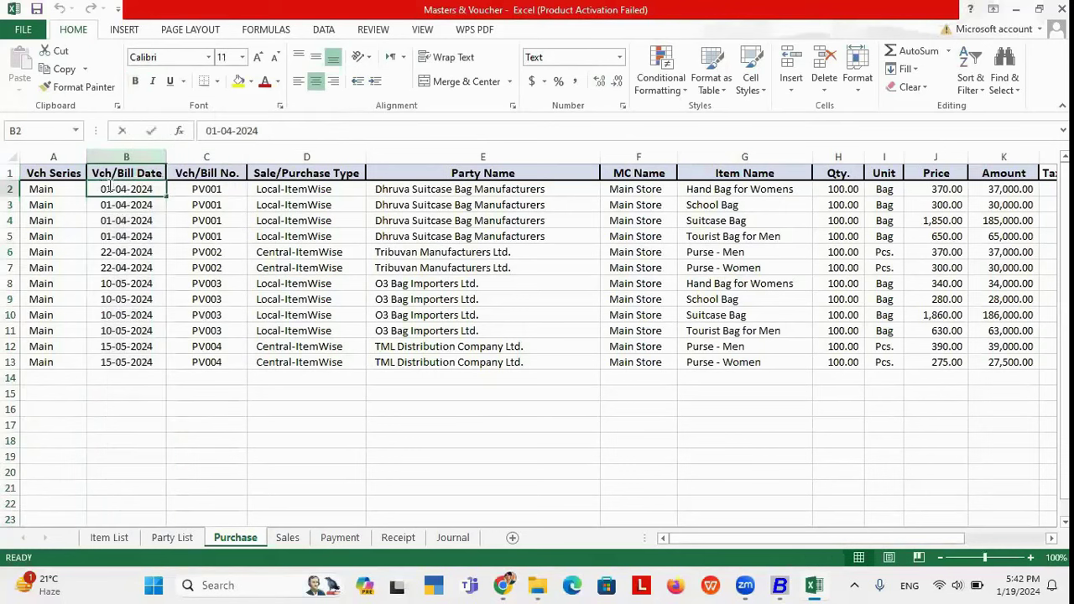
{"action": "key", "text": "BackSpace"}
{"action": "type", "text": "4"}
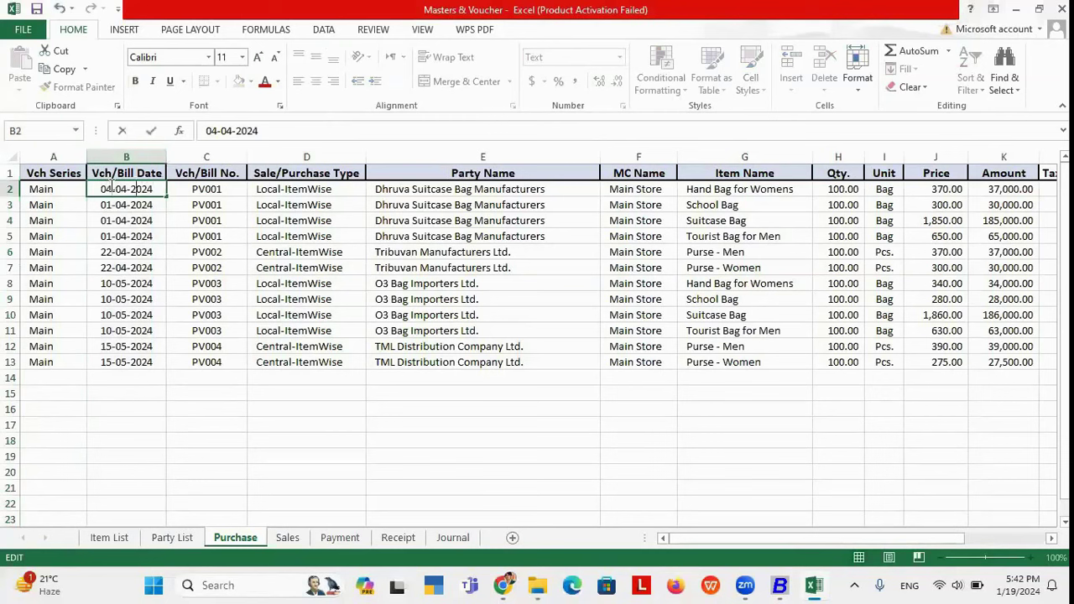
{"action": "key", "text": "Right"}
{"action": "key", "text": "Right"}
{"action": "key", "text": "Right"}
{"action": "key", "text": "Right"}
{"action": "key", "text": "BackSpace"}
{"action": "type", "text": "1"}
{"action": "key", "text": "Return"}
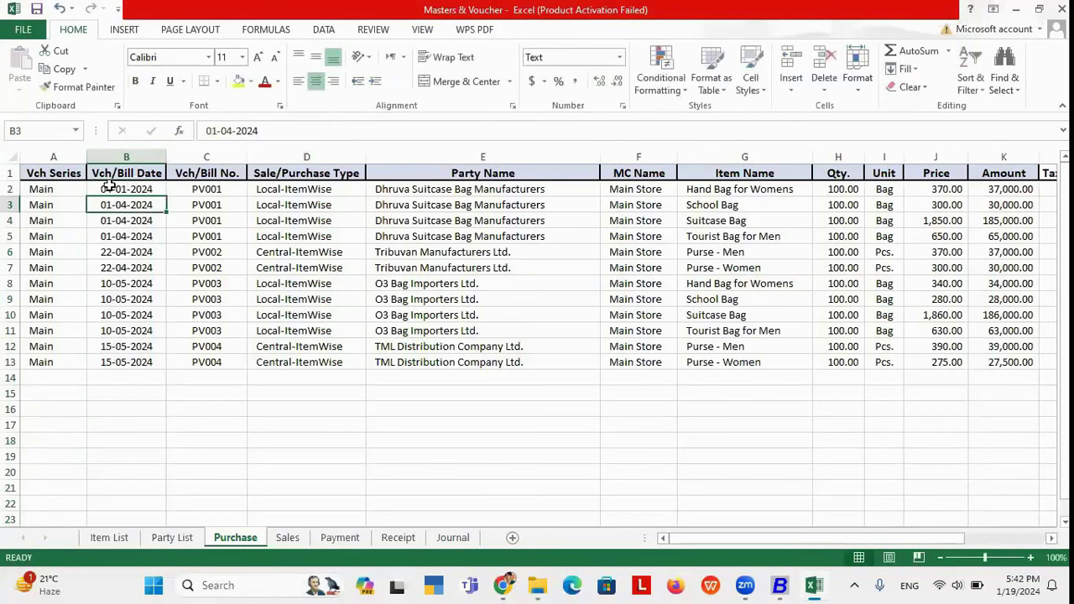
{"action": "left_click", "coordinate": [51, 190]}
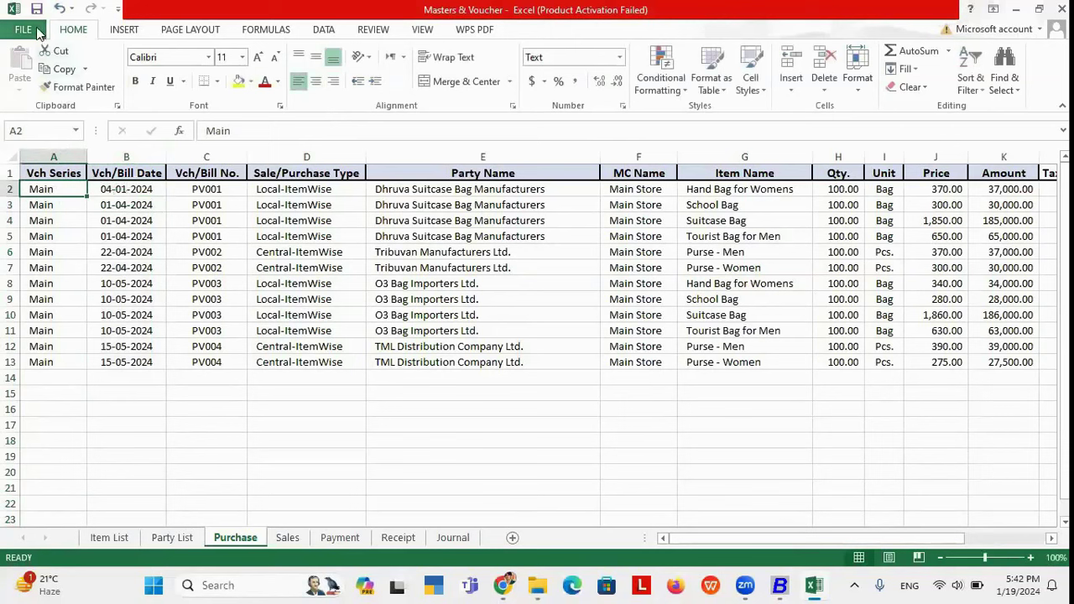
{"action": "left_click", "coordinate": [36, 11]}
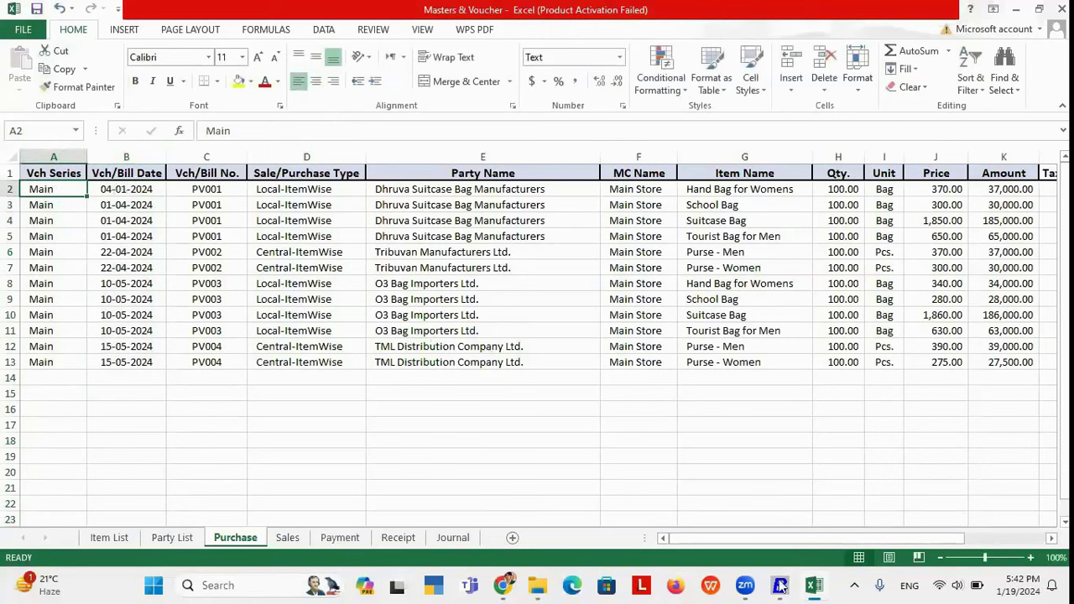
Step: Switch back to Busy, acknowledge the import result and open the import error file
{"action": "mouse_move", "coordinate": [780, 585]}
{"action": "left_click", "coordinate": [770, 484]}
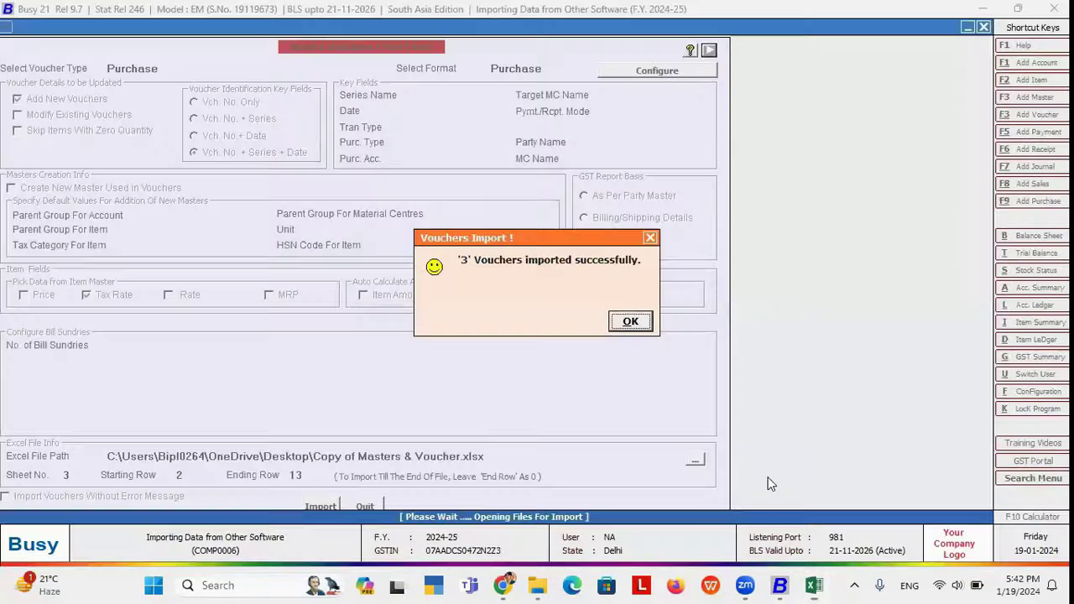
{"action": "left_click", "coordinate": [630, 322]}
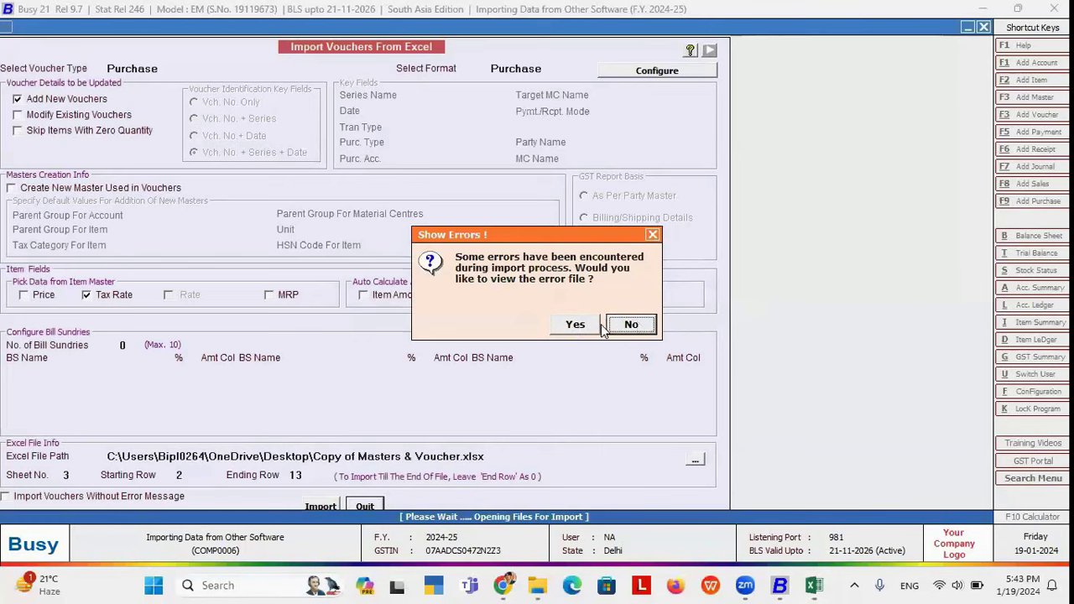
{"action": "left_click", "coordinate": [574, 326]}
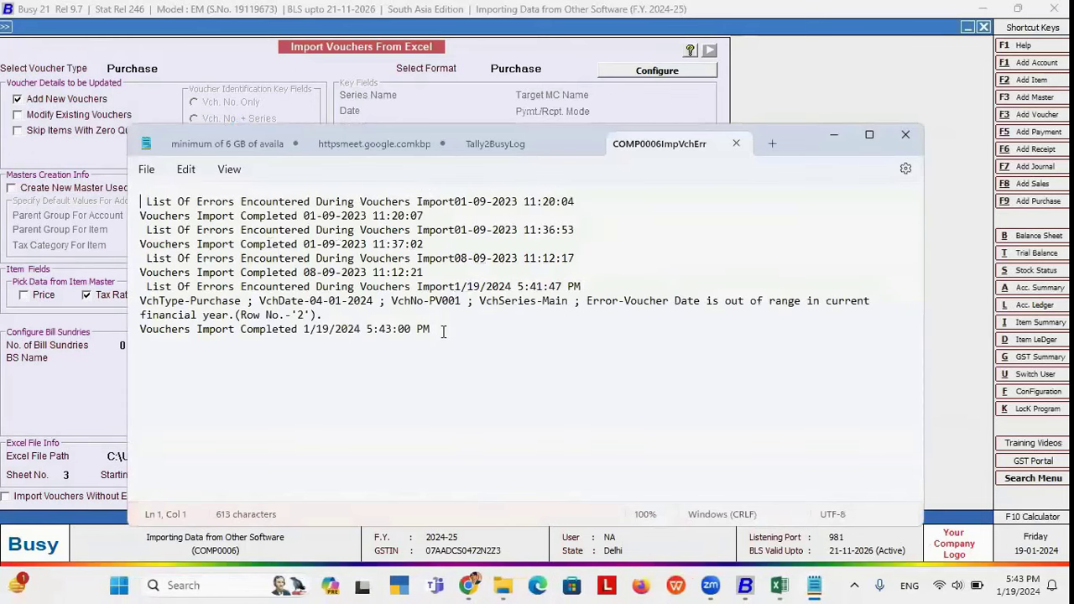
Step: Read the voucher import errors logged in COMP0006ImpVchErr and close the file
{"action": "left_click_drag", "start_coordinate": [443, 331], "coordinate": [134, 201]}
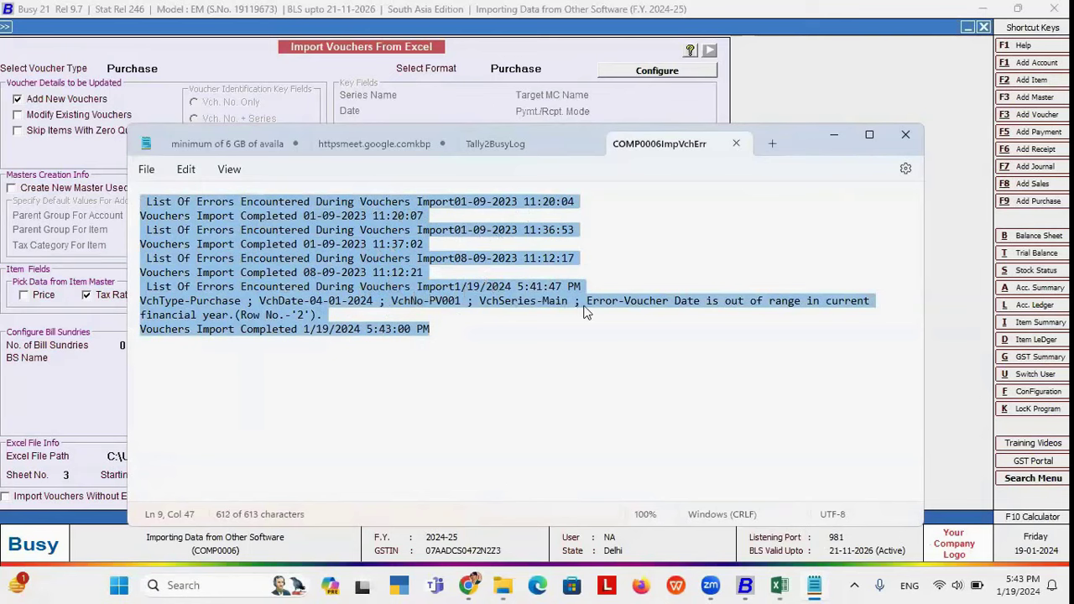
{"action": "left_click", "coordinate": [430, 290]}
{"action": "left_click", "coordinate": [678, 300]}
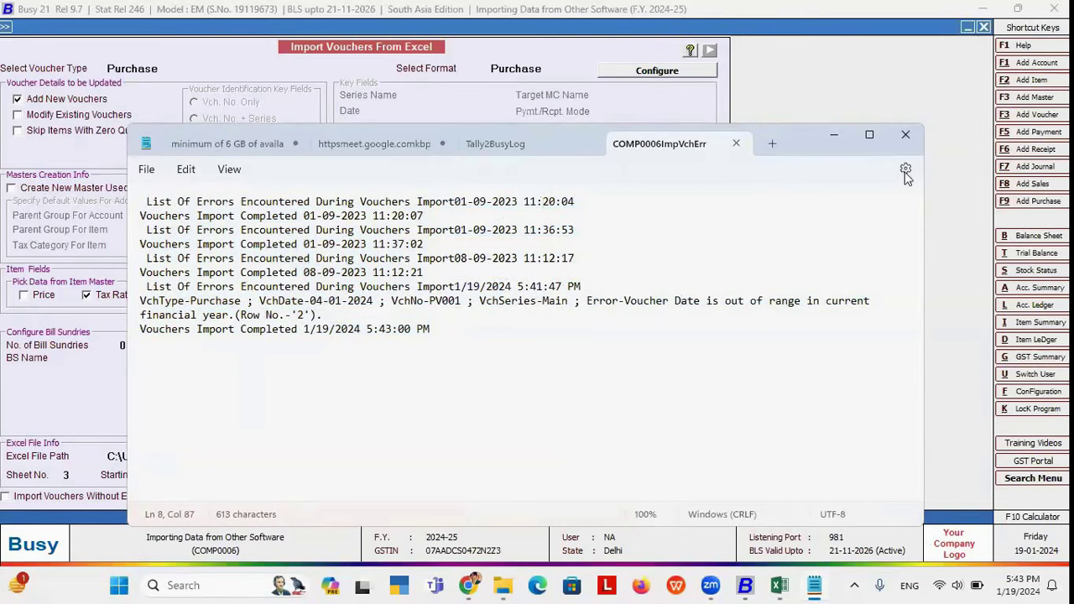
{"action": "left_click", "coordinate": [905, 135]}
Step: Leave the voucher import screen and list the purchase vouchers of all series from 01-04-2024 to 05-10-2024
{"action": "key", "text": "Escape"}
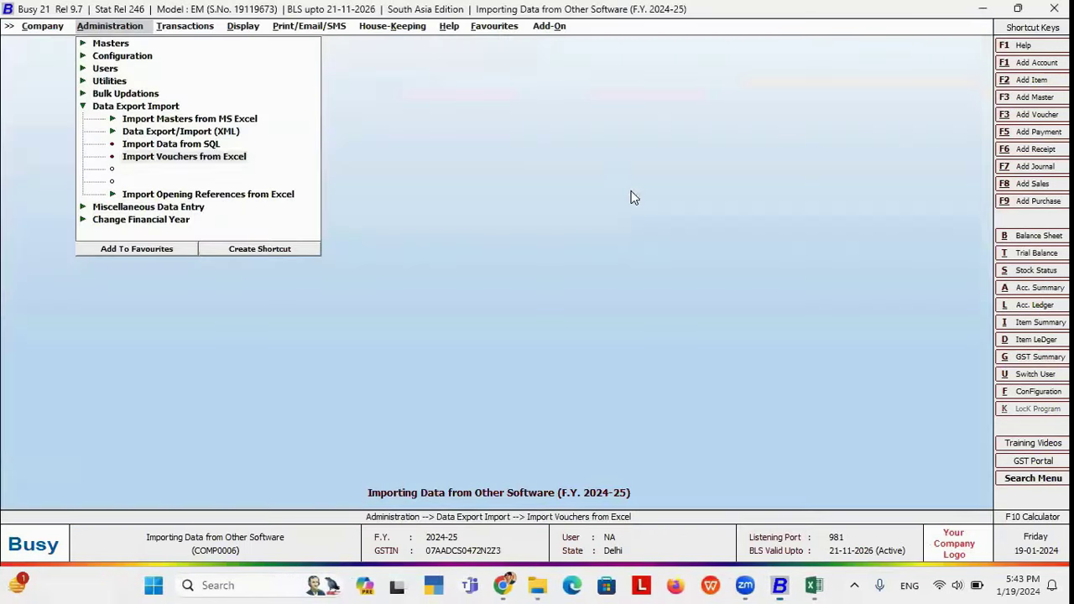
{"action": "key", "text": "Escape"}
{"action": "key", "text": "Escape"}
{"action": "key", "text": "Right"}
{"action": "key", "text": "Return"}
{"action": "key", "text": "Down"}
{"action": "key", "text": "Down"}
{"action": "key", "text": "Return"}
{"action": "key", "text": "Escape"}
{"action": "key", "text": "Return"}
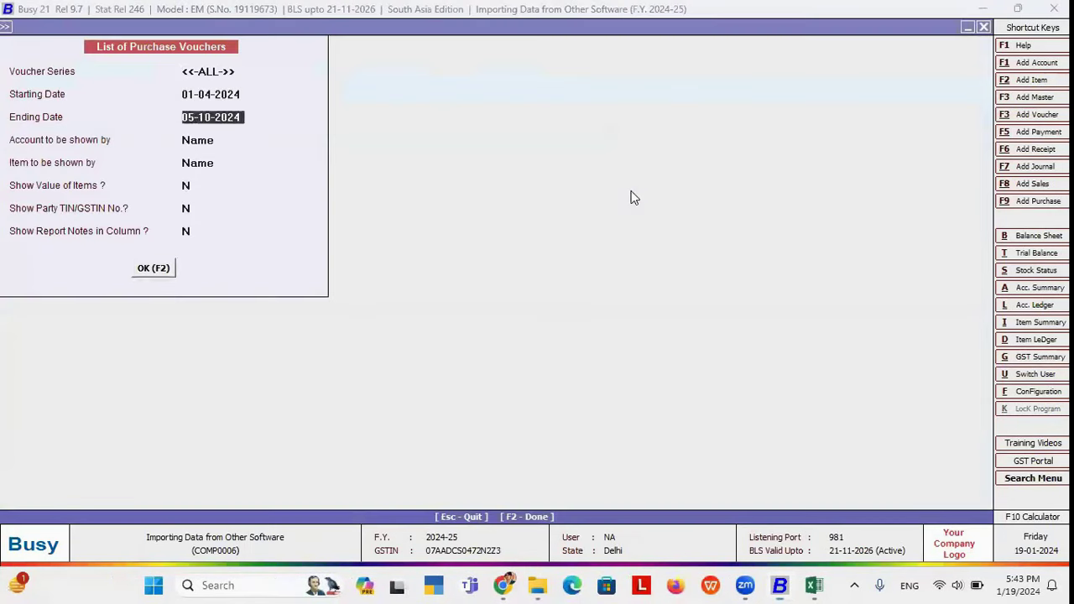
{"action": "key", "text": "F2"}
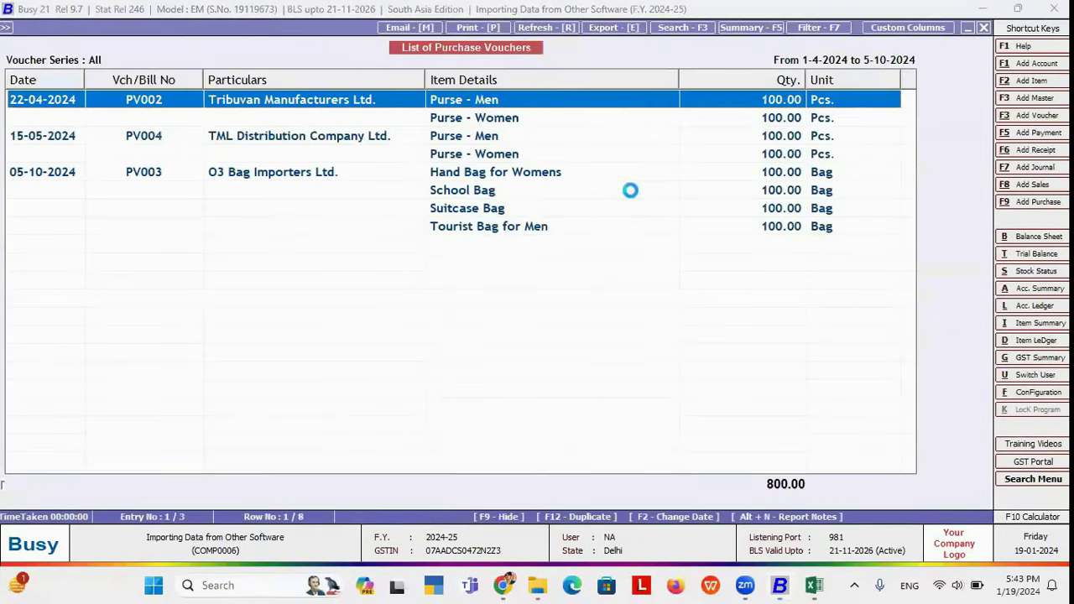
Step: Open purchase voucher PV002 of Tribuvan Manufacturers Ltd. and check the tax details of its Purse - Men item
{"action": "key", "text": "Return"}
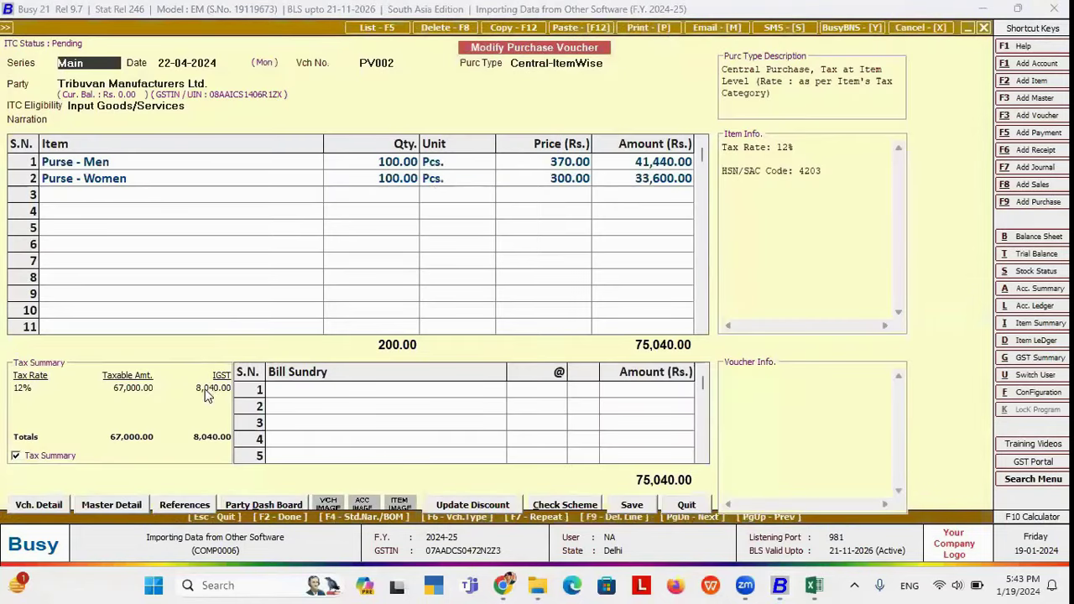
{"action": "left_click", "coordinate": [147, 165]}
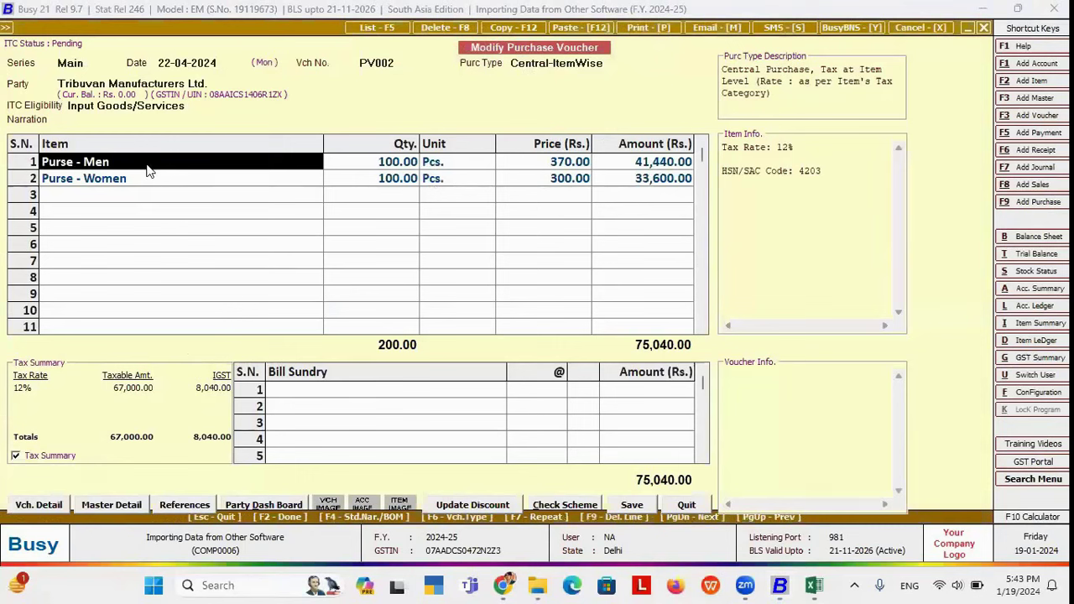
Step: Check the tax category in the Purse - Men item master and its voucher amount, and leave the voucher and the purchase list
{"action": "left_click", "coordinate": [148, 170]}
{"action": "double_click", "coordinate": [147, 170]}
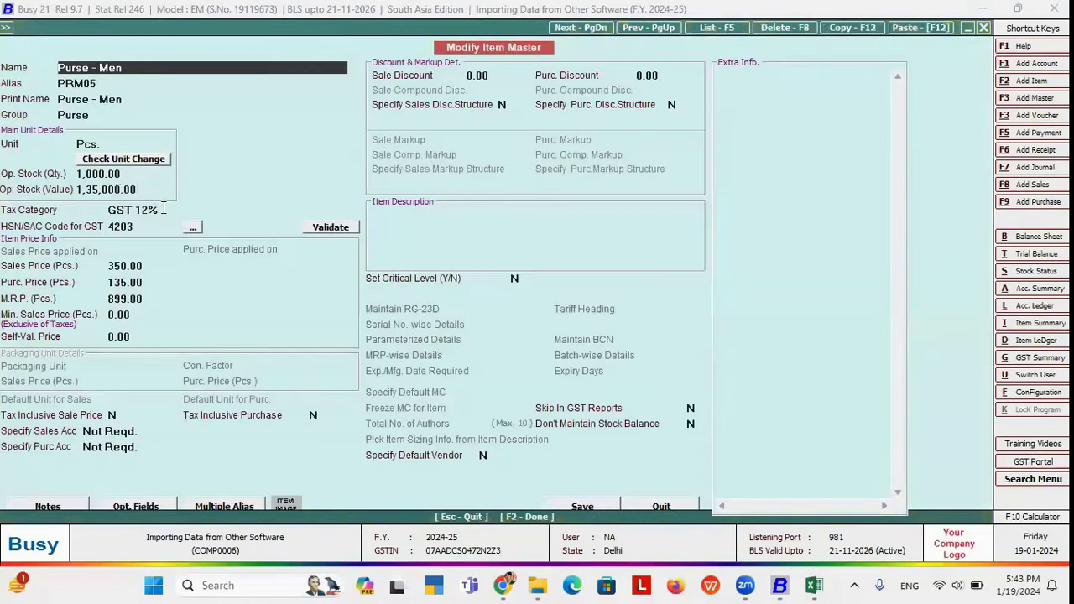
{"action": "key", "text": "Escape"}
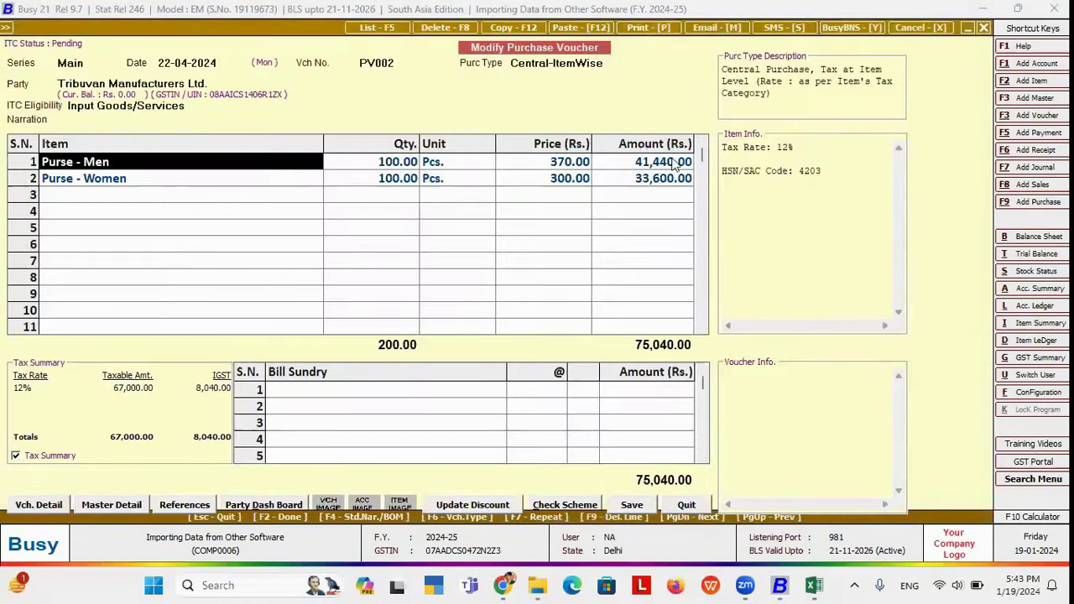
{"action": "left_click", "coordinate": [676, 163]}
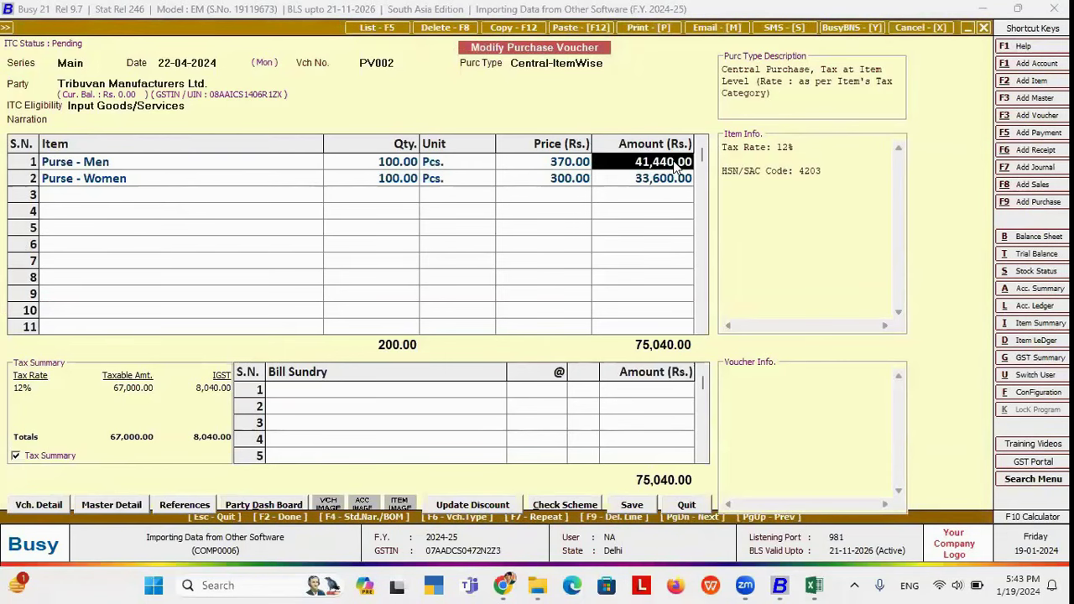
{"action": "key", "text": "Escape"}
{"action": "key", "text": "Return"}
{"action": "key", "text": "Escape"}
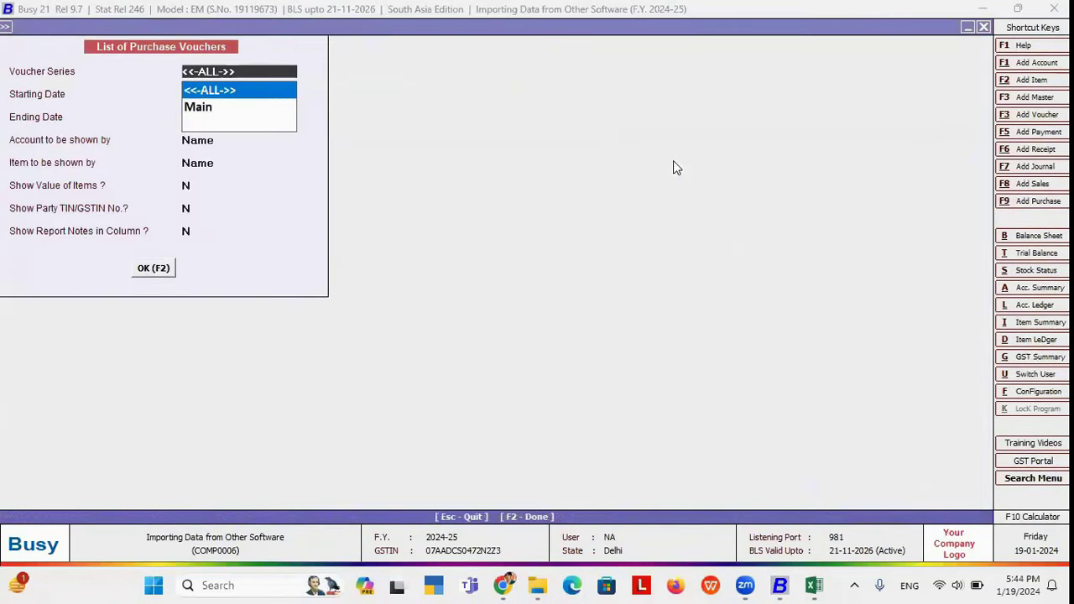
{"action": "key", "text": "Escape"}
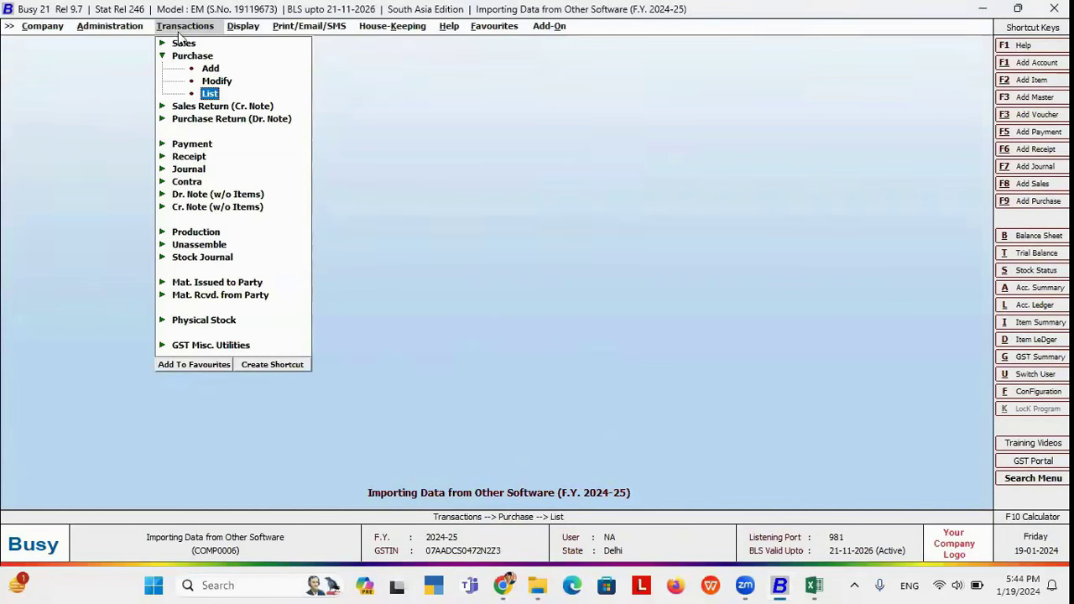
Step: Open the import of vouchers from Excel and choose Sales as the voucher type
{"action": "left_click", "coordinate": [108, 30]}
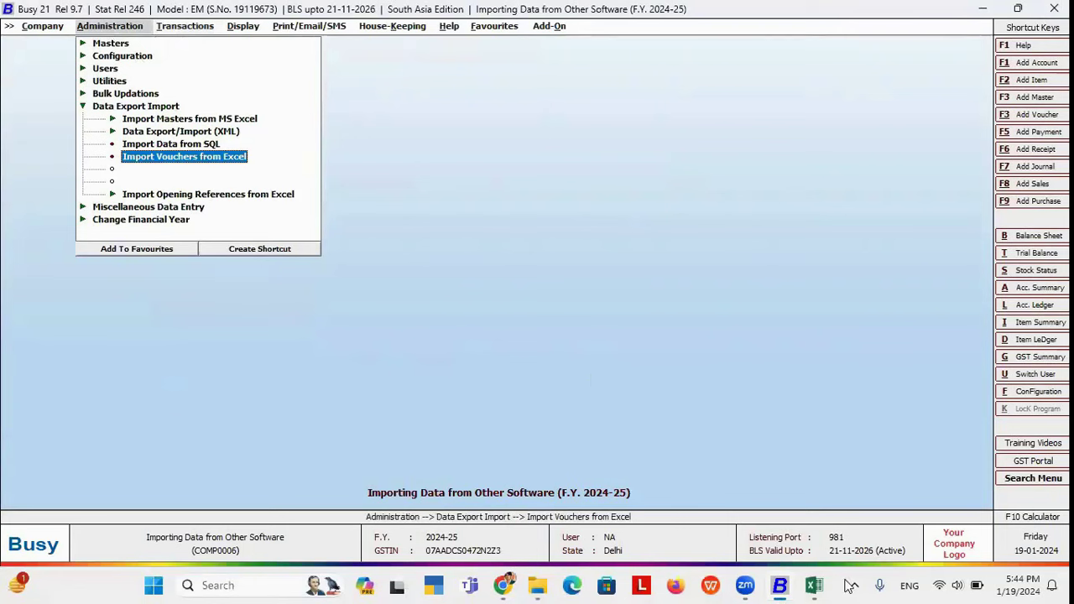
{"action": "mouse_move", "coordinate": [514, 585]}
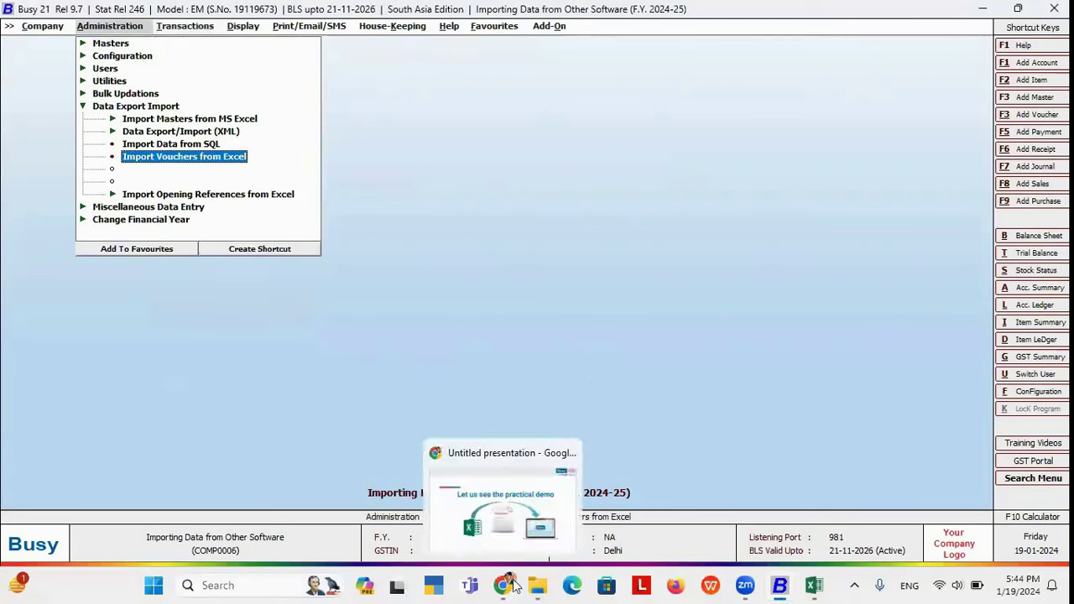
{"action": "left_click", "coordinate": [503, 499]}
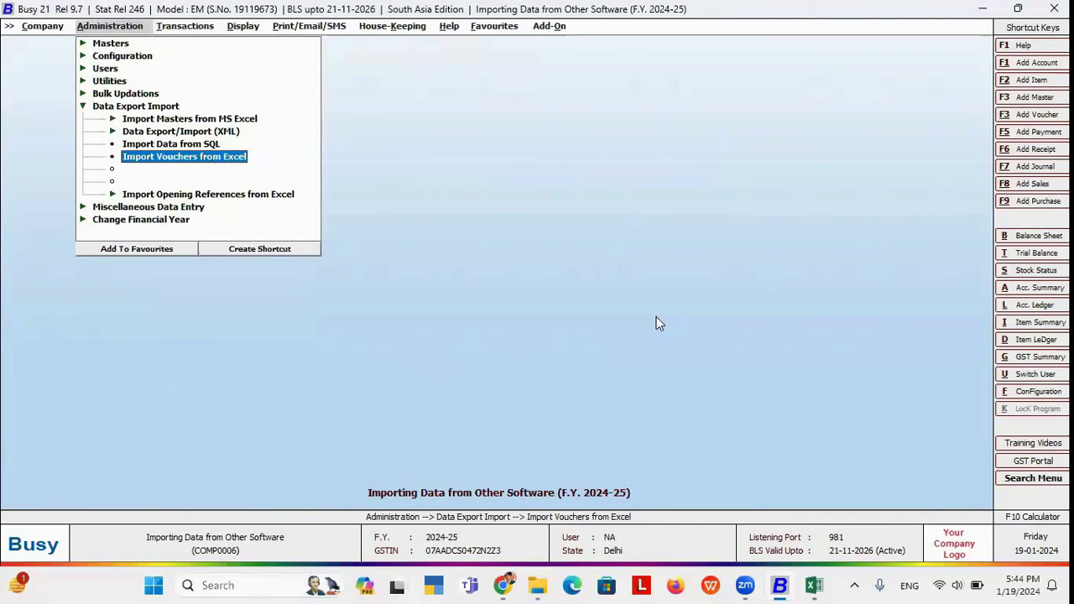
{"action": "left_click", "coordinate": [208, 157]}
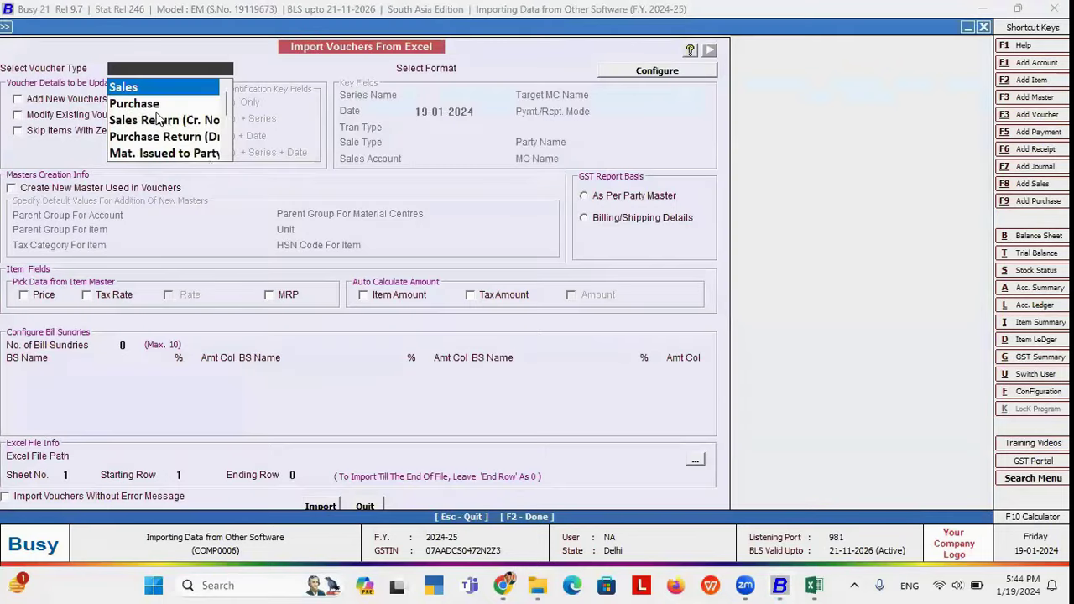
{"action": "key", "text": "Return"}
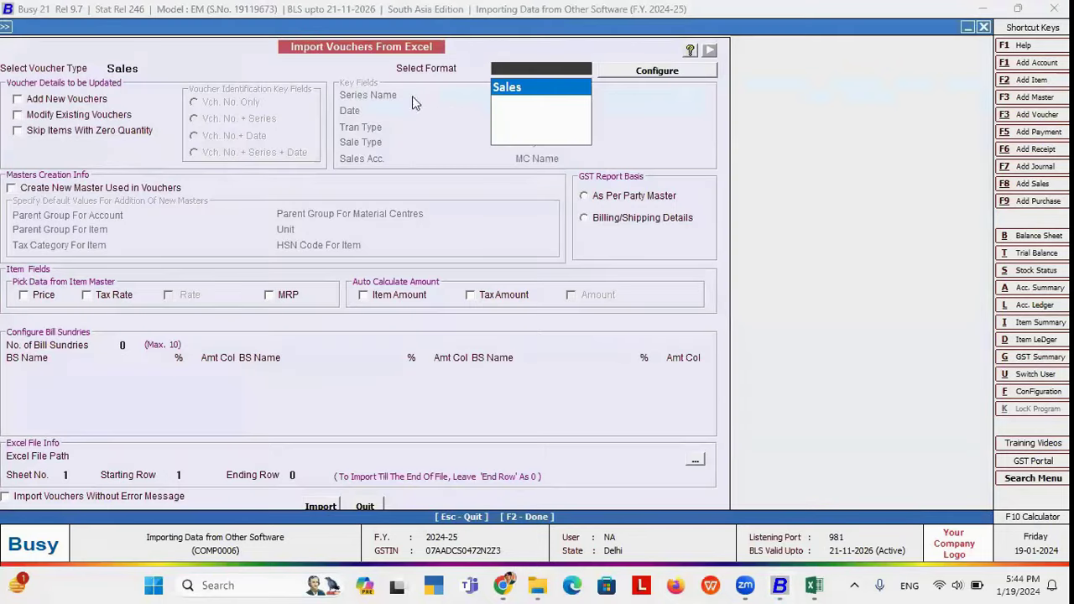
Step: Open the configuration of the Sales import format and review its component names and Excel columns
{"action": "left_click", "coordinate": [638, 70]}
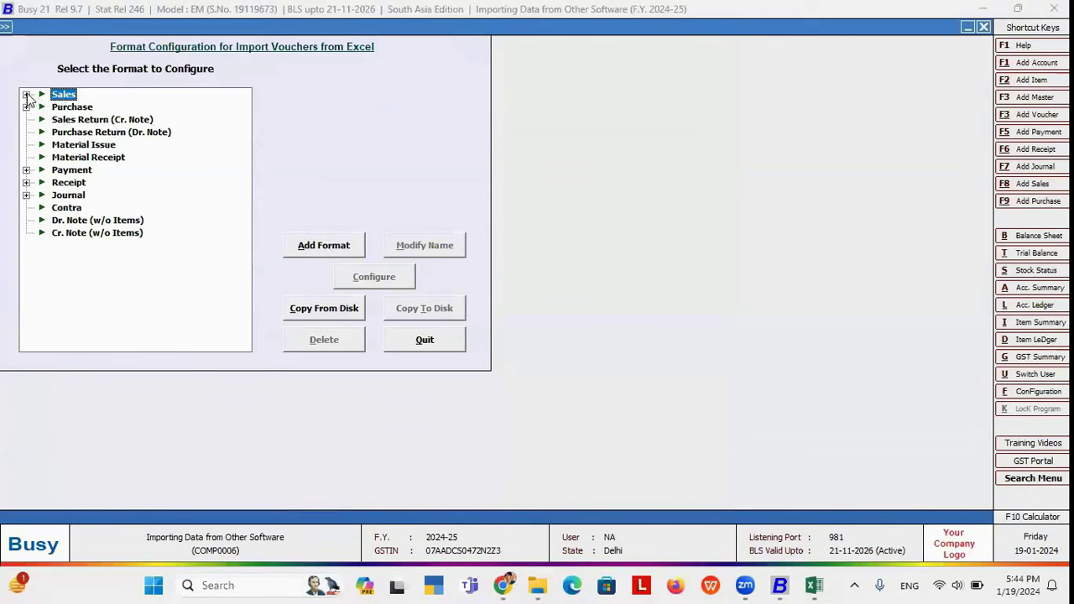
{"action": "left_click", "coordinate": [26, 95]}
{"action": "left_click", "coordinate": [80, 107]}
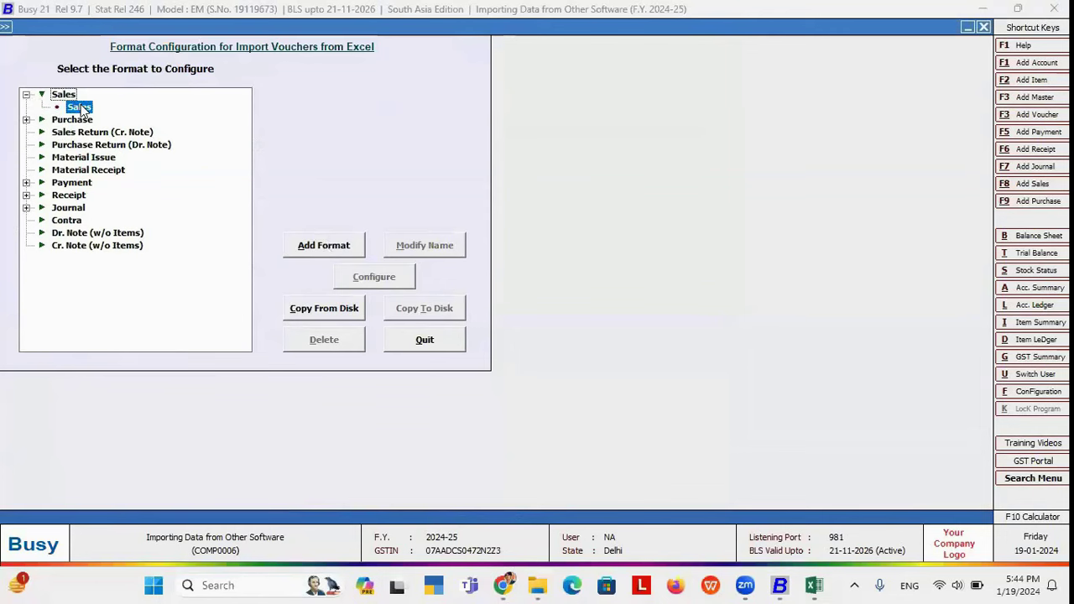
{"action": "left_click", "coordinate": [373, 277]}
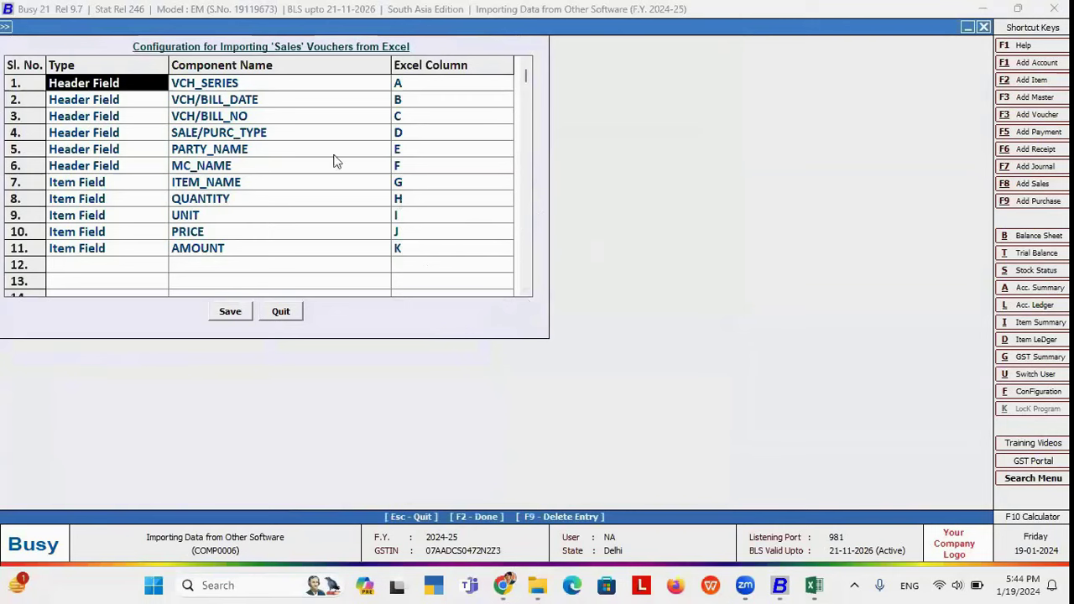
{"action": "left_click_drag", "start_coordinate": [274, 78], "coordinate": [288, 250]}
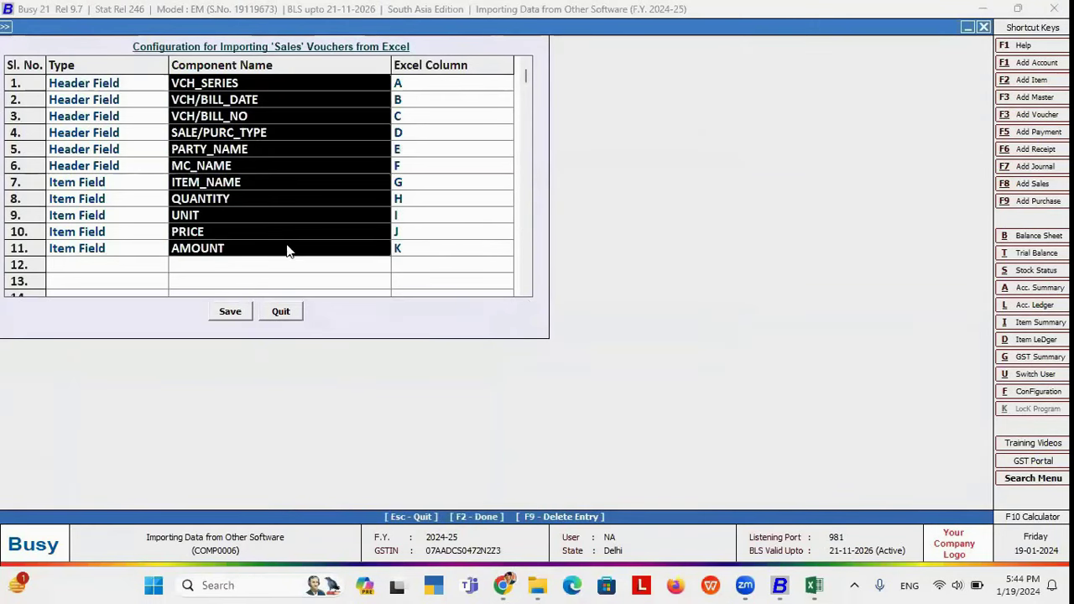
{"action": "left_click", "coordinate": [422, 84]}
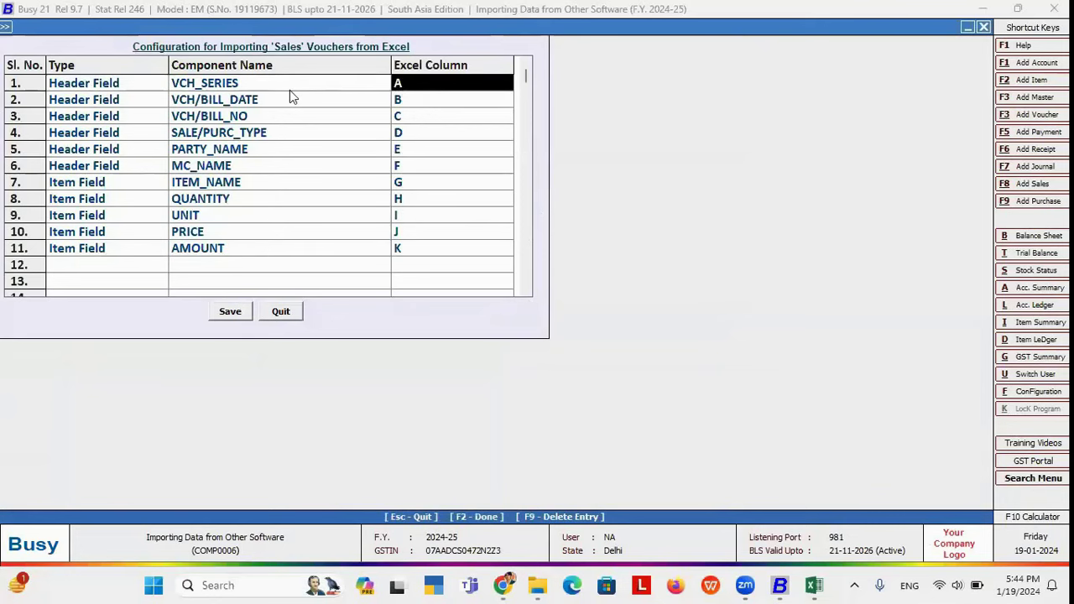
Step: Compare the Sales sheet columns in Excel with the format mapping in Busy, and quit the format configuration
{"action": "left_click", "coordinate": [813, 585]}
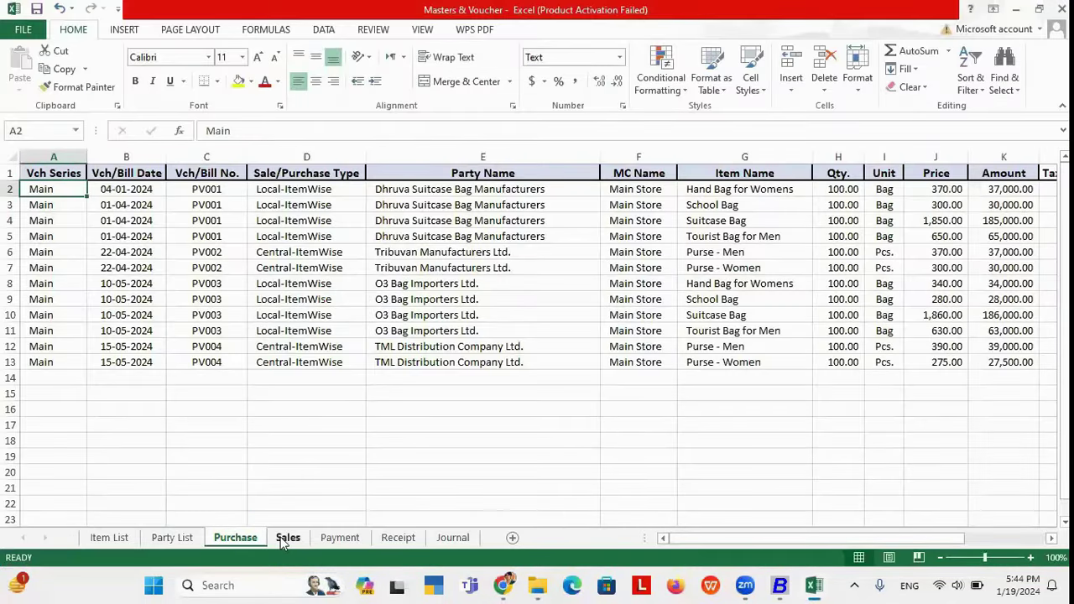
{"action": "left_click", "coordinate": [138, 155]}
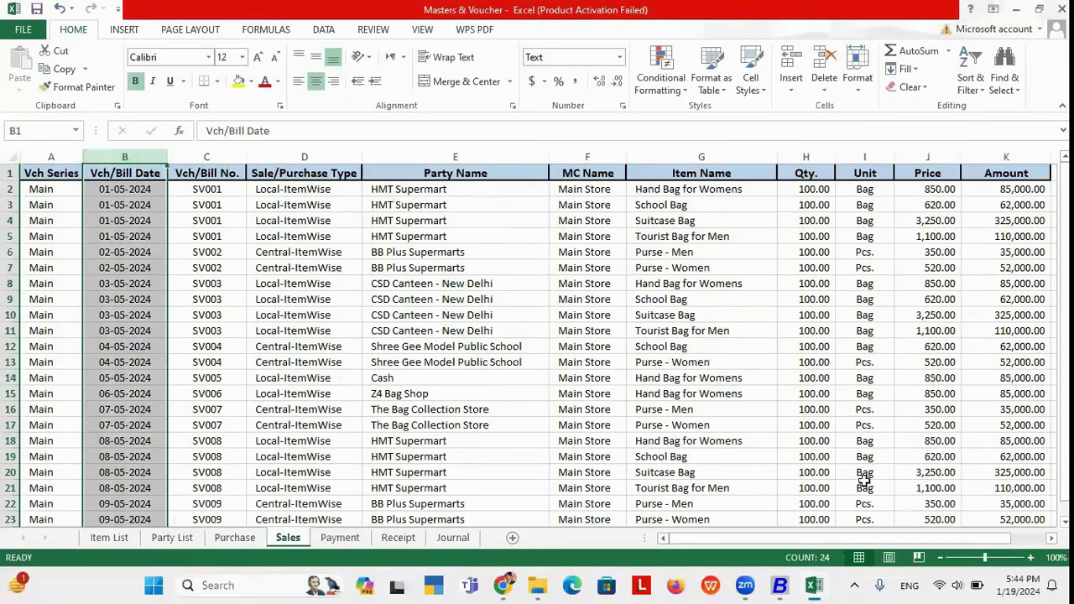
{"action": "left_click", "coordinate": [781, 584]}
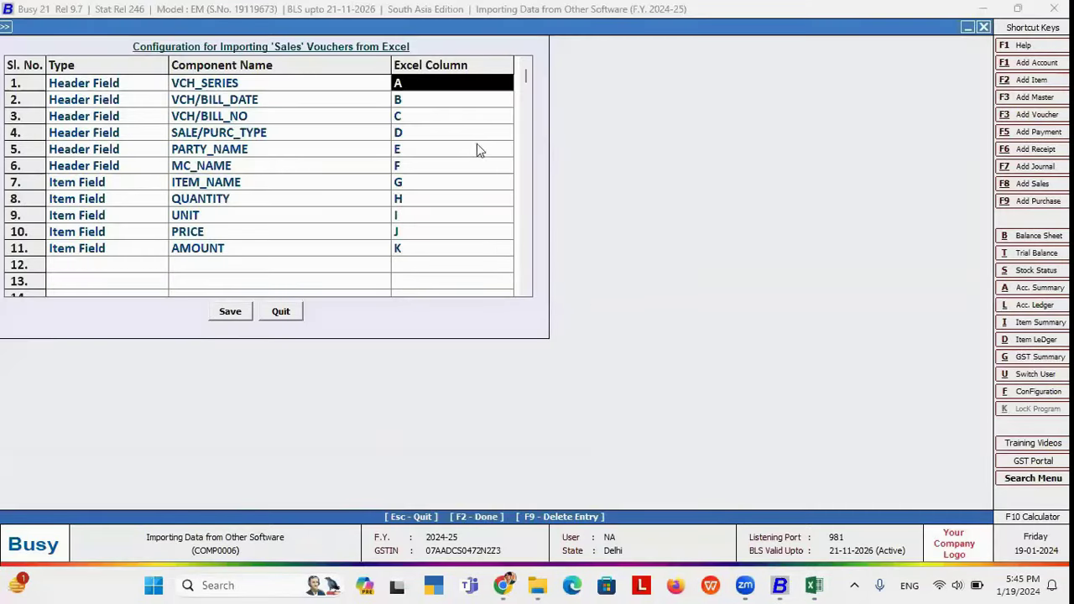
{"action": "left_click", "coordinate": [419, 101]}
{"action": "left_click", "coordinate": [280, 311]}
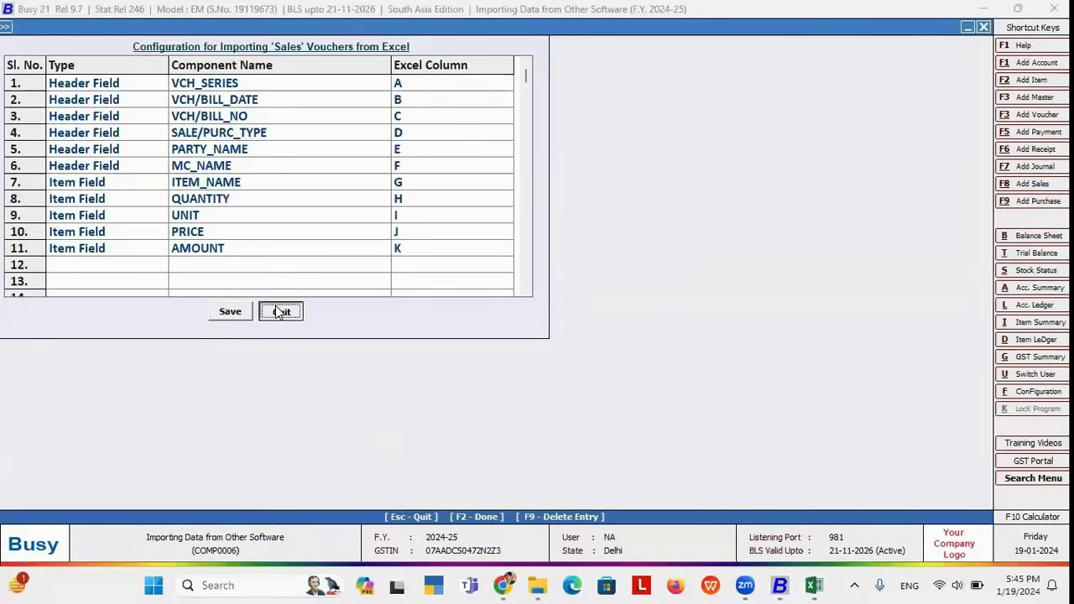
{"action": "left_click", "coordinate": [425, 339]}
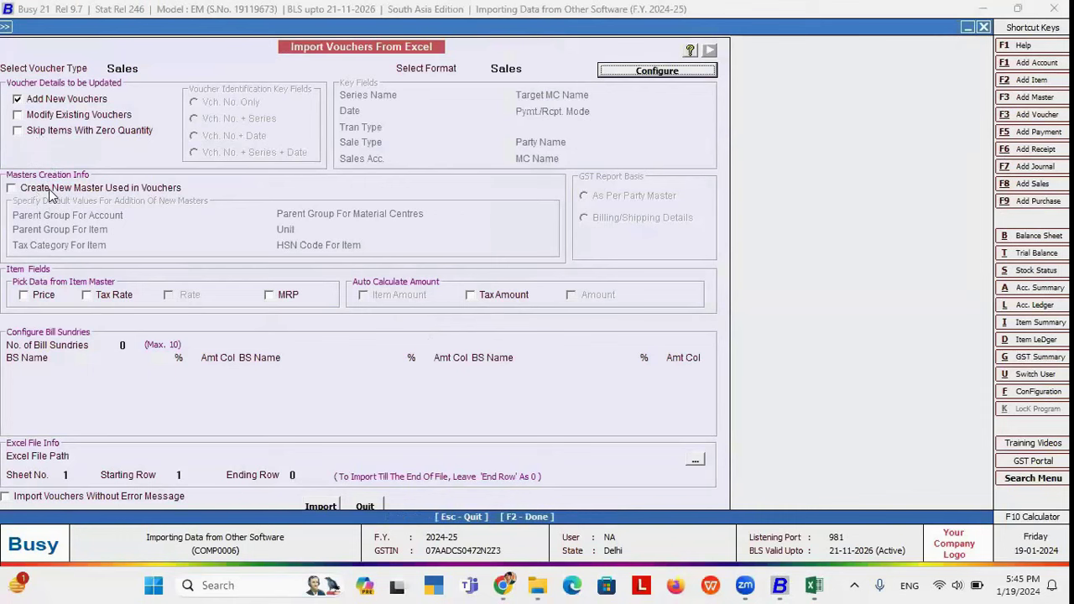
Step: Set the import to add new vouchers, pick the tax rate from the item master and auto-calculate the tax amount
{"action": "left_click", "coordinate": [49, 190]}
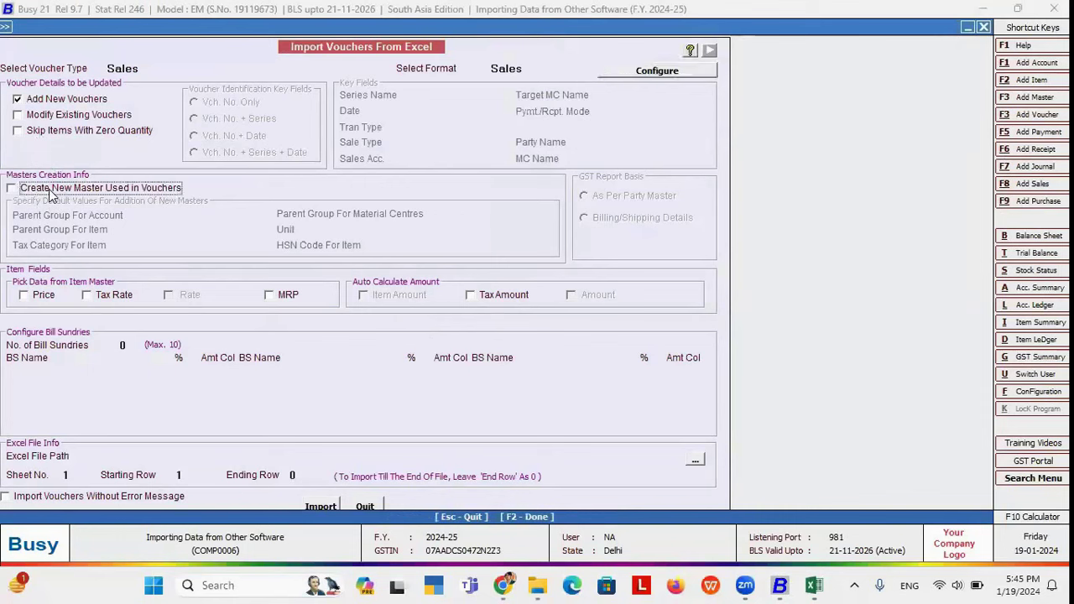
{"action": "left_click", "coordinate": [50, 193]}
{"action": "left_click", "coordinate": [99, 297]}
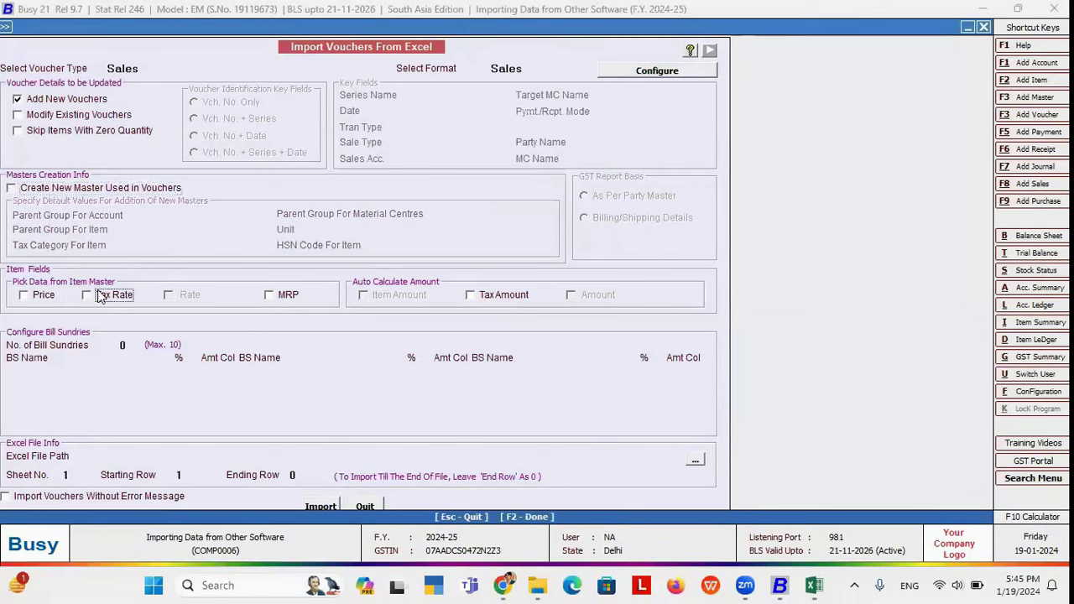
{"action": "left_click", "coordinate": [473, 302]}
Step: Choose the Copy of Masters & Voucher workbook on the Desktop as the Excel file to import
{"action": "left_click", "coordinate": [694, 461]}
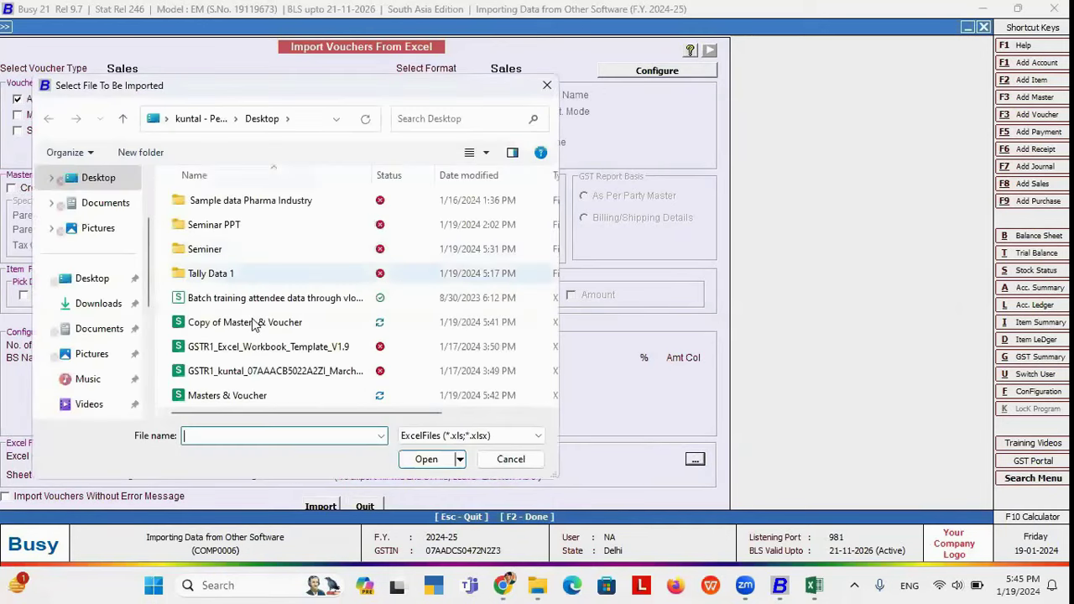
{"action": "left_click", "coordinate": [250, 323]}
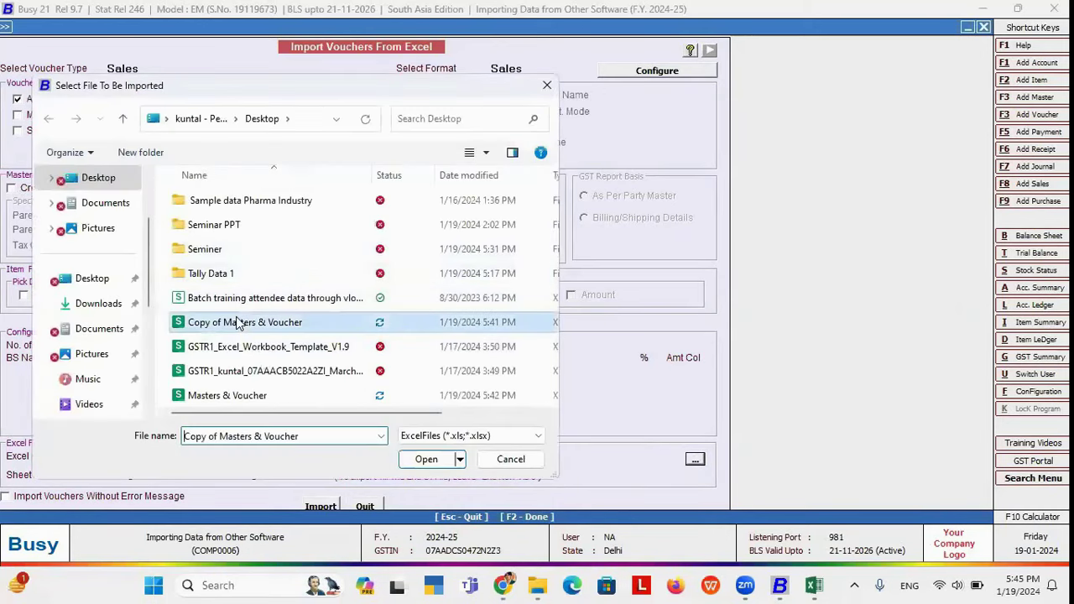
{"action": "left_click", "coordinate": [425, 459]}
Step: Switch to Excel and examine the Sales sheet down to its last data row
{"action": "mouse_move", "coordinate": [815, 585]}
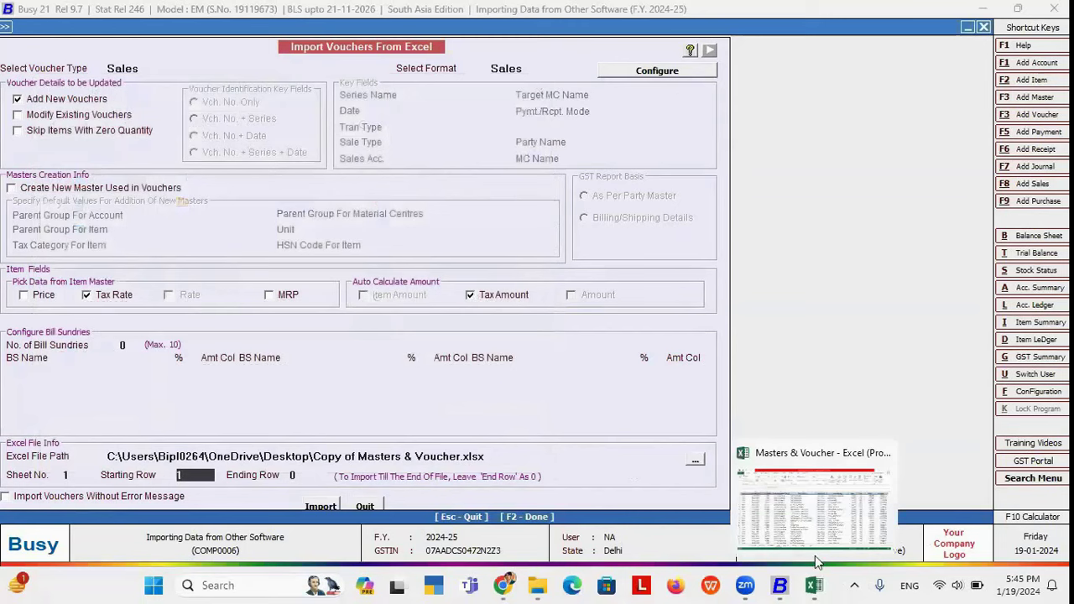
{"action": "left_click", "coordinate": [815, 561]}
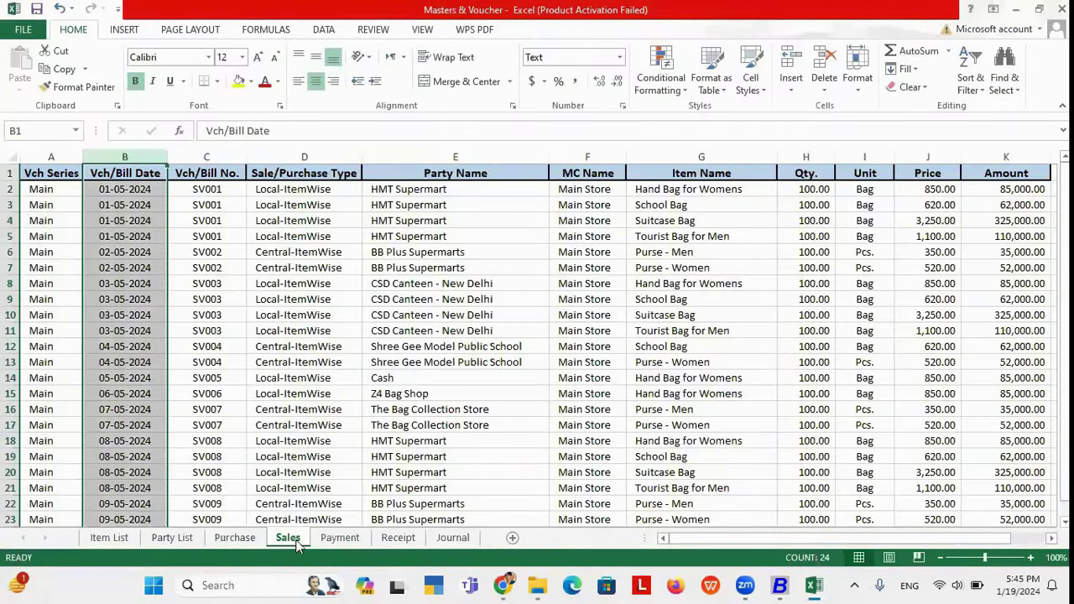
{"action": "left_click", "coordinate": [65, 193]}
{"action": "key", "text": "Down"}
{"action": "key", "text": "Down"}
{"action": "key", "text": "Down"}
{"action": "key", "text": "Down"}
{"action": "key", "text": "Down"}
{"action": "key", "text": "Down"}
{"action": "key", "text": "Down"}
{"action": "key", "text": "Down"}
{"action": "key", "text": "Down"}
{"action": "key", "text": "Down"}
{"action": "key", "text": "Down"}
{"action": "key", "text": "Down"}
{"action": "key", "text": "Down"}
{"action": "key", "text": "Down"}
{"action": "key", "text": "Down"}
{"action": "key", "text": "Down"}
{"action": "key", "text": "Down"}
{"action": "key", "text": "Down"}
{"action": "key", "text": "Down"}
{"action": "key", "text": "Down"}
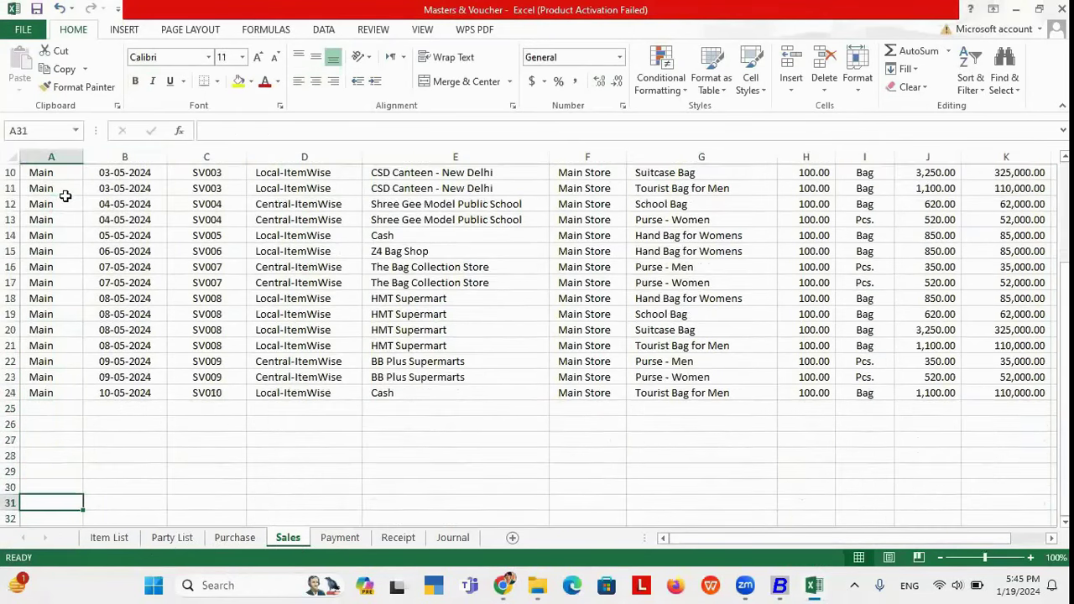
Step: Switch back to Busy, set sheet no. 4, starting row 2 and ending row 24, and recheck the Sales sheet in Excel
{"action": "left_click", "coordinate": [779, 585]}
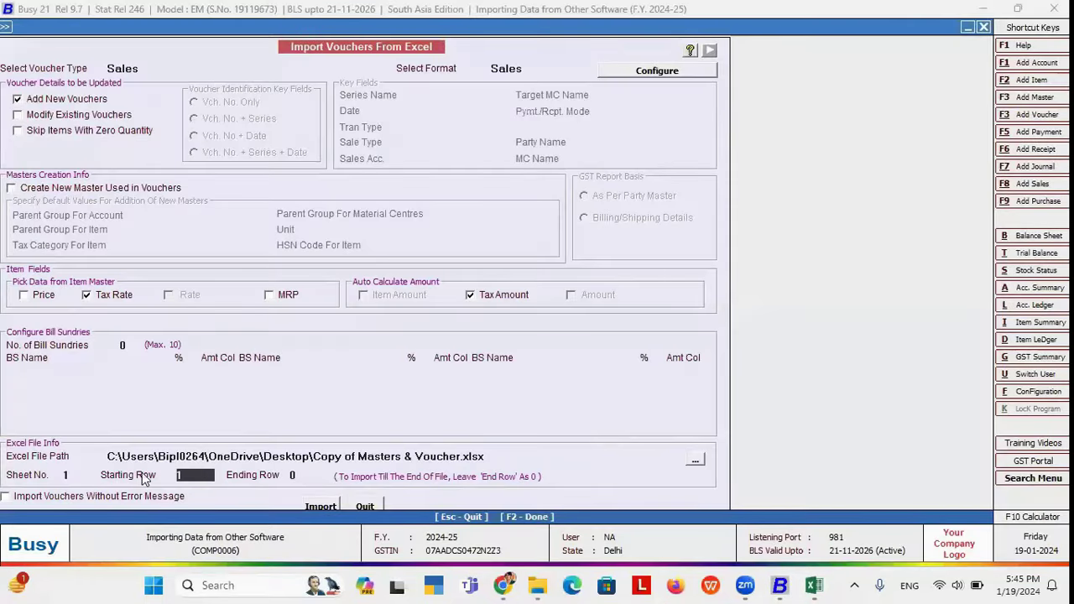
{"action": "left_click", "coordinate": [76, 476]}
{"action": "type", "text": "4"}
{"action": "key", "text": "Return"}
{"action": "type", "text": "2"}
{"action": "key", "text": "Return"}
{"action": "type", "text": "24"}
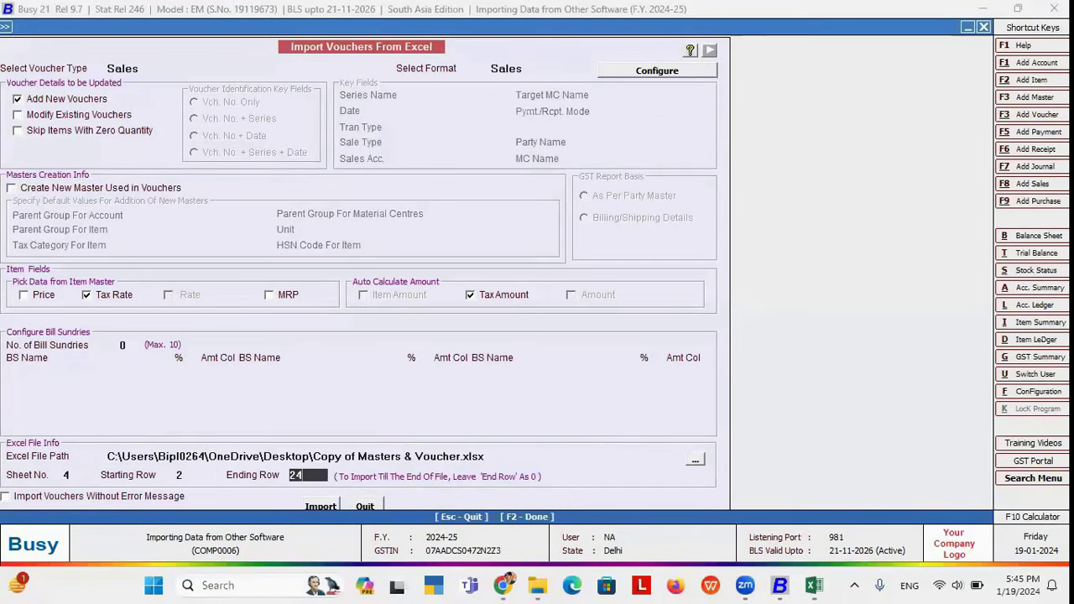
{"action": "left_click", "coordinate": [812, 586]}
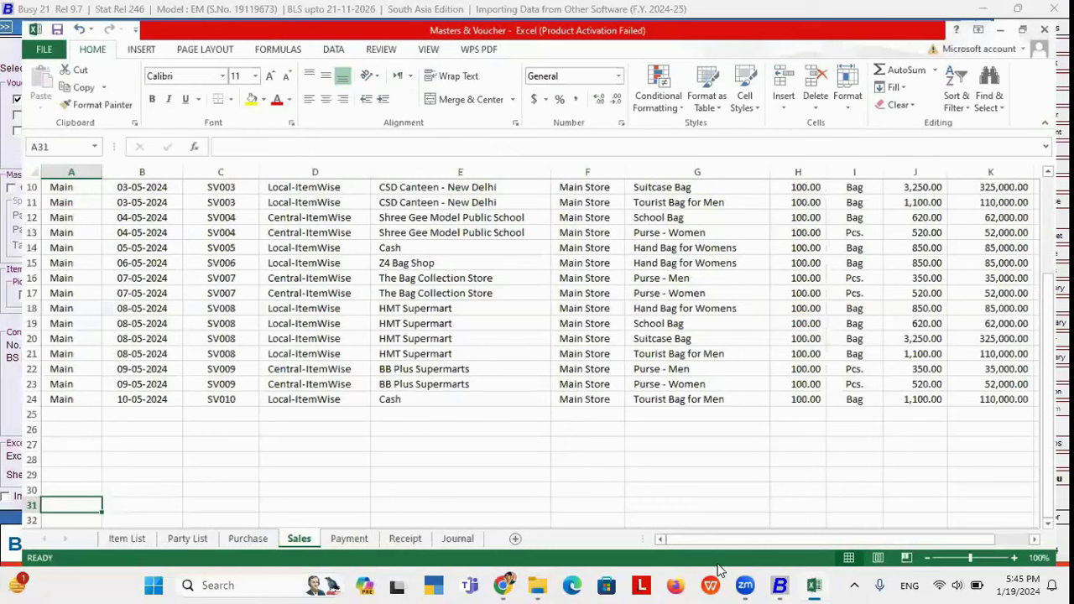
{"action": "key", "text": "alt+Tab"}
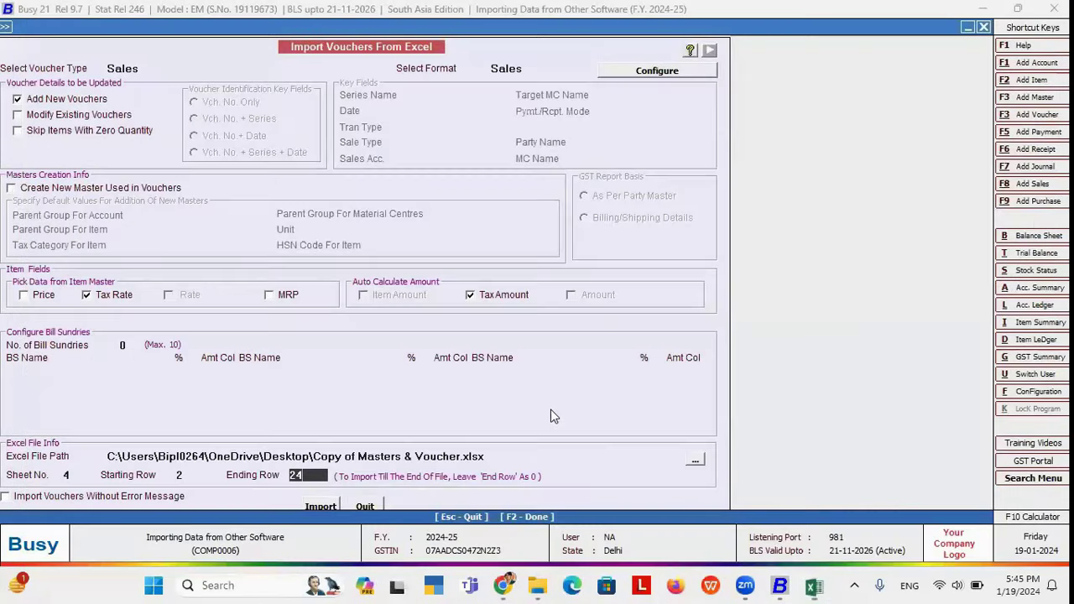
Step: Run the sales voucher import, skipping SV001 and all other vouchers that cannot be imported
{"action": "left_click", "coordinate": [319, 508]}
{"action": "left_click", "coordinate": [573, 324]}
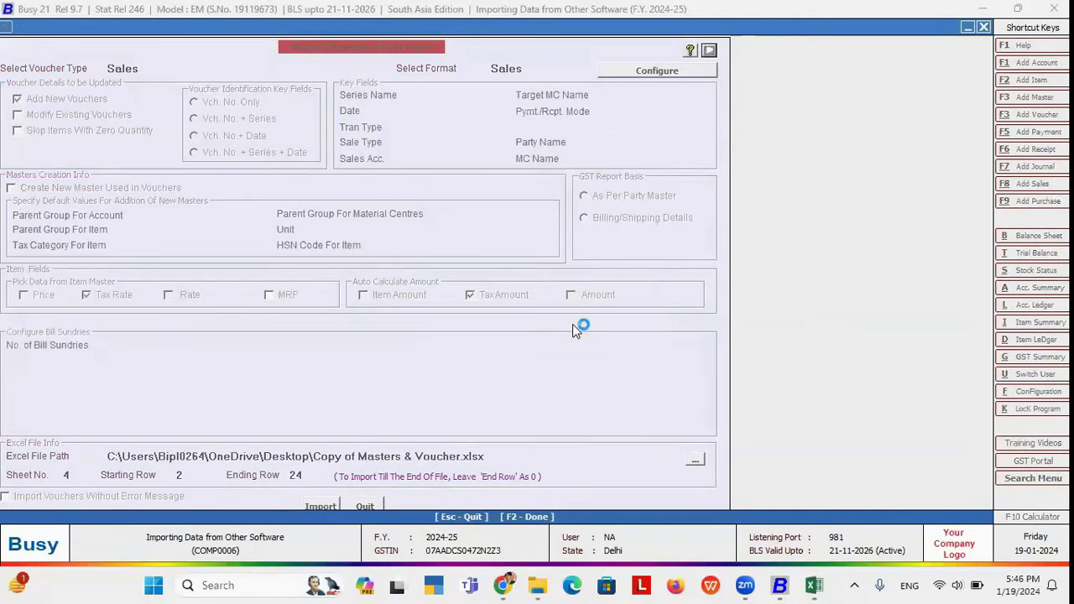
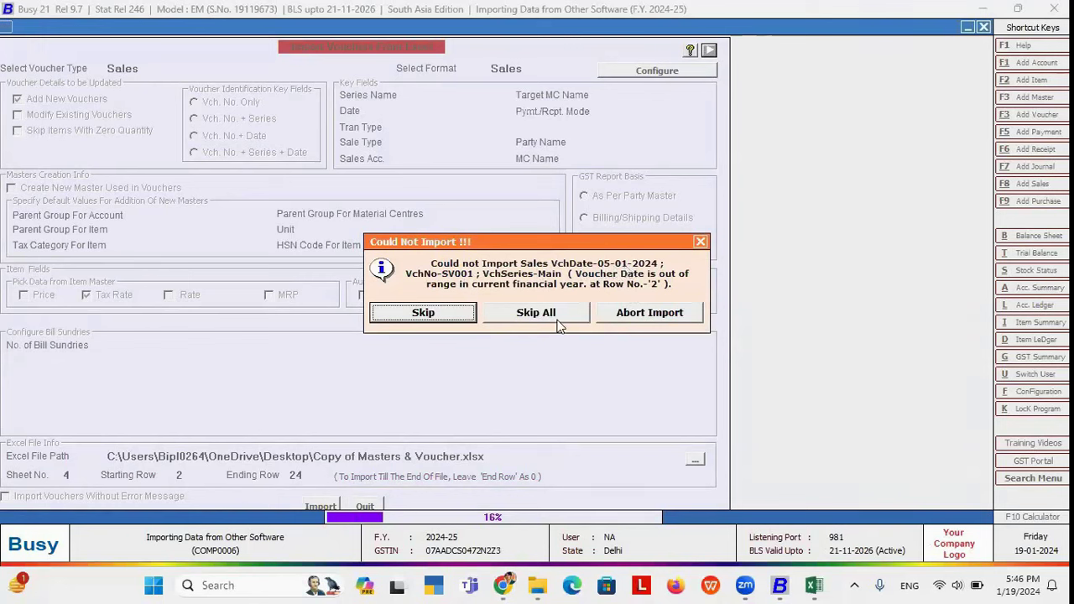
{"action": "left_click", "coordinate": [423, 312]}
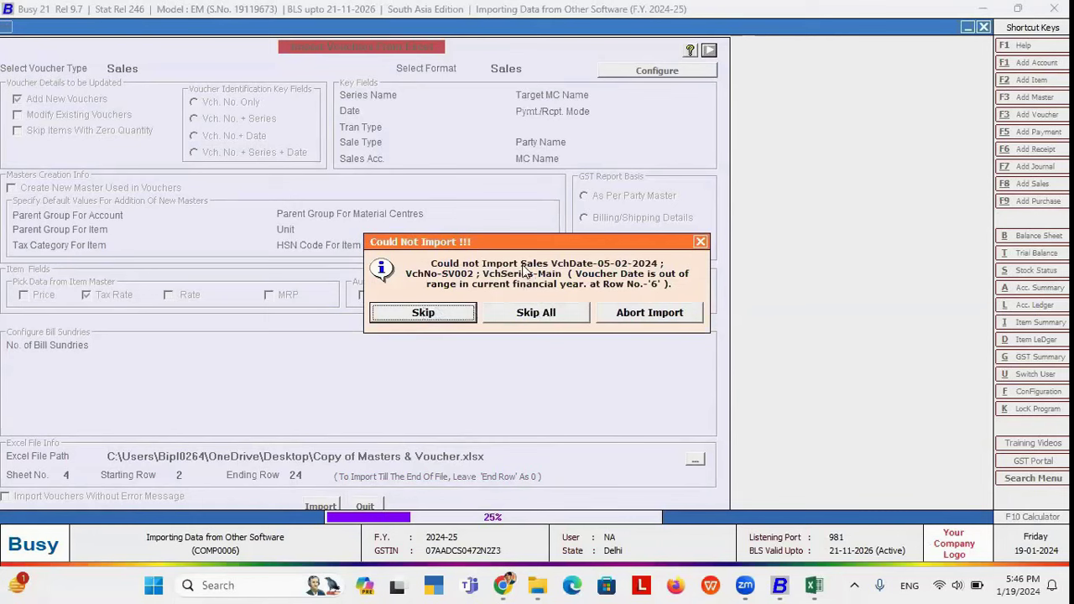
{"action": "left_click", "coordinate": [563, 312]}
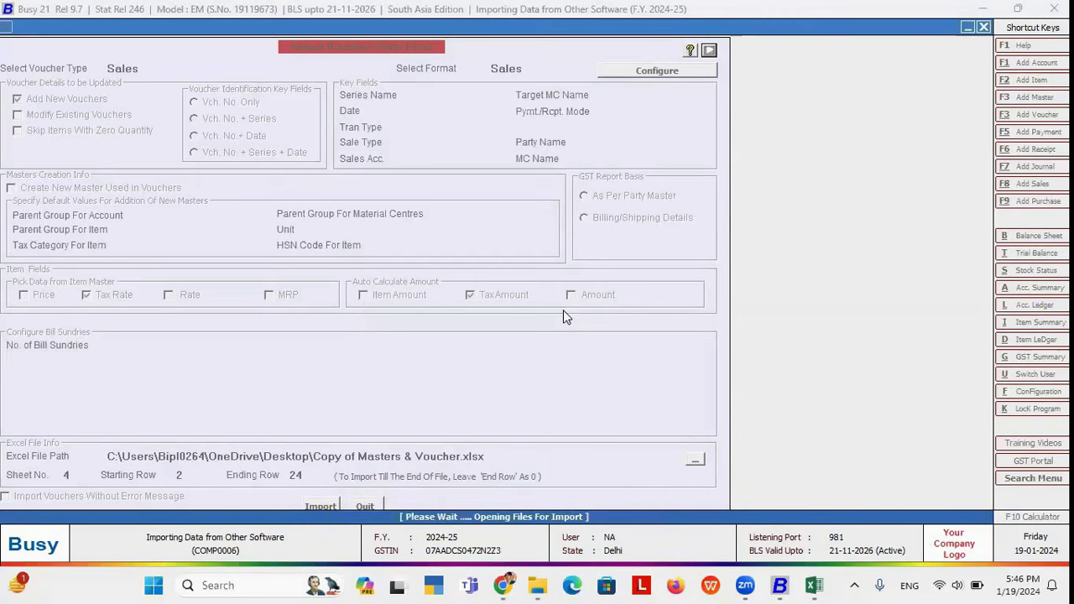
Step: Open the error file of the sales import and examine the entry for voucher SV001
{"action": "left_click", "coordinate": [631, 323]}
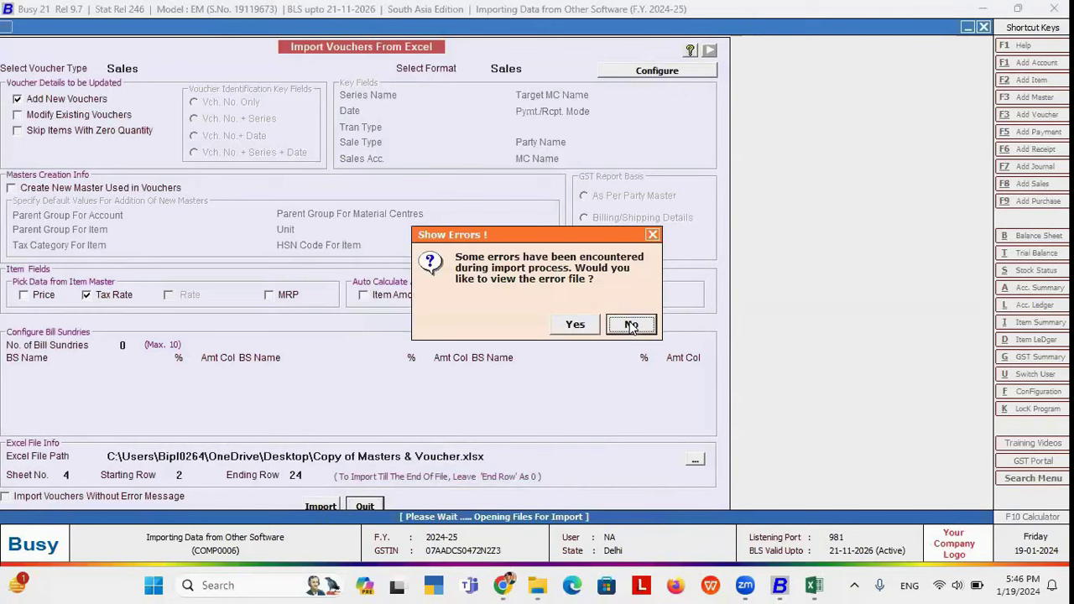
{"action": "left_click", "coordinate": [579, 324]}
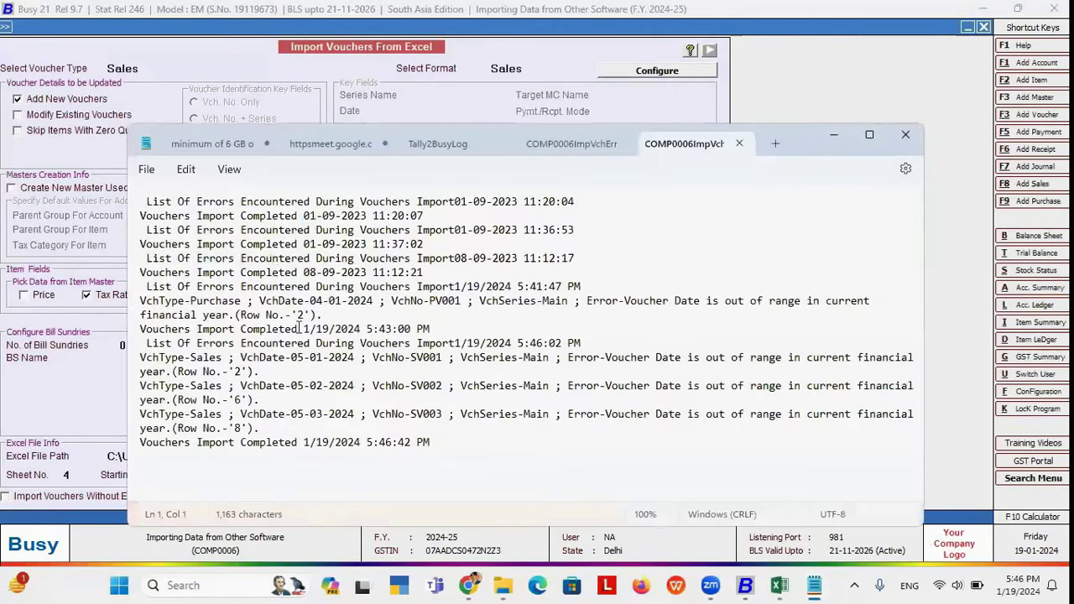
{"action": "left_click_drag", "start_coordinate": [240, 358], "coordinate": [263, 373]}
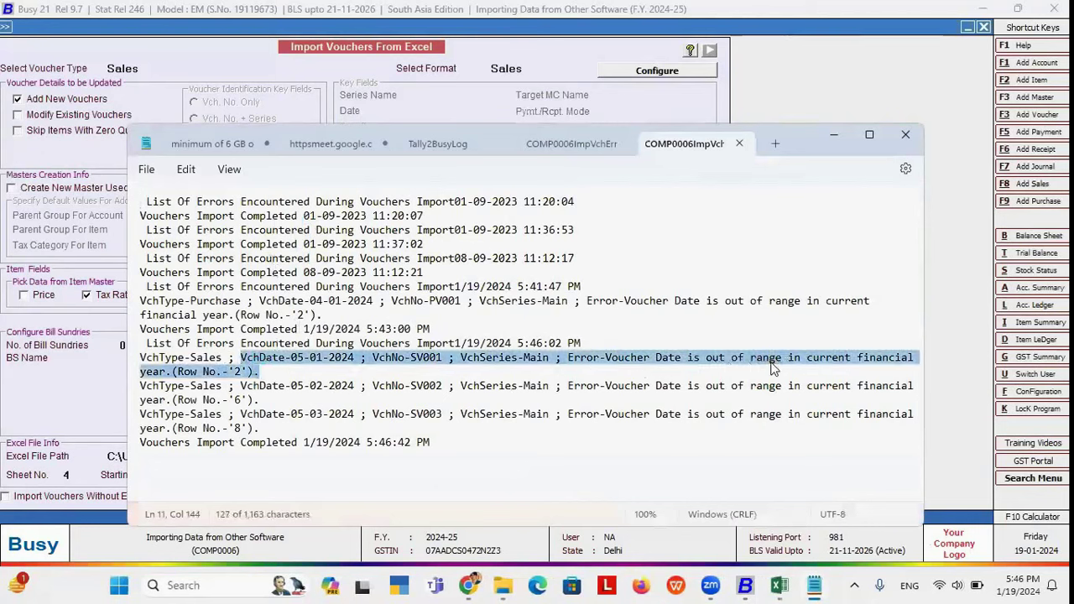
Step: Switch to Excel and apply the custom date format dd/mm/yyyy to column B of the Sales sheet
{"action": "left_click", "coordinate": [778, 585]}
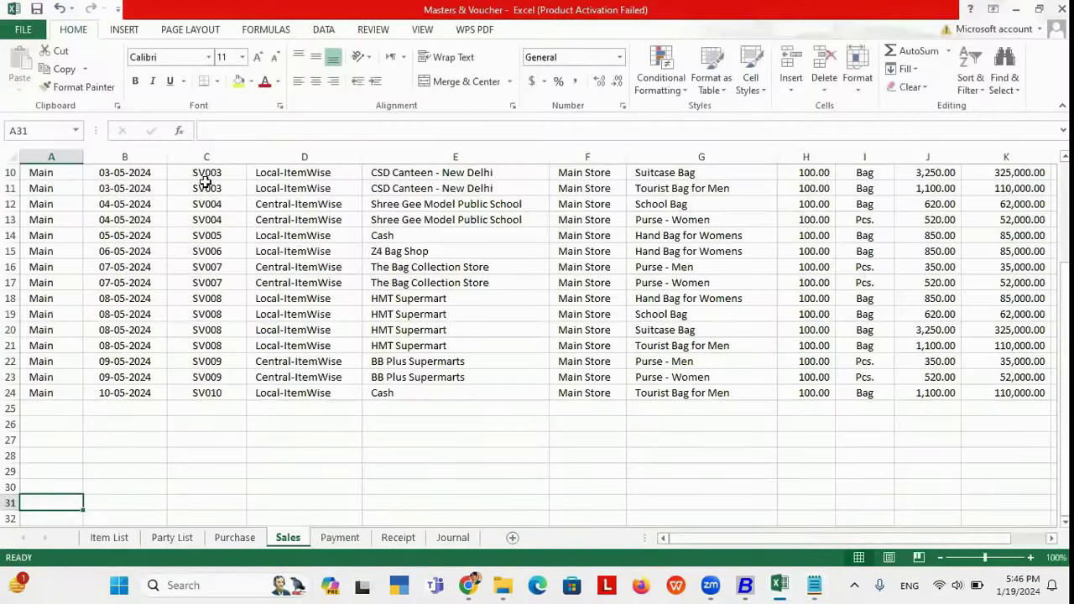
{"action": "left_click", "coordinate": [128, 158]}
{"action": "right_click", "coordinate": [129, 159]}
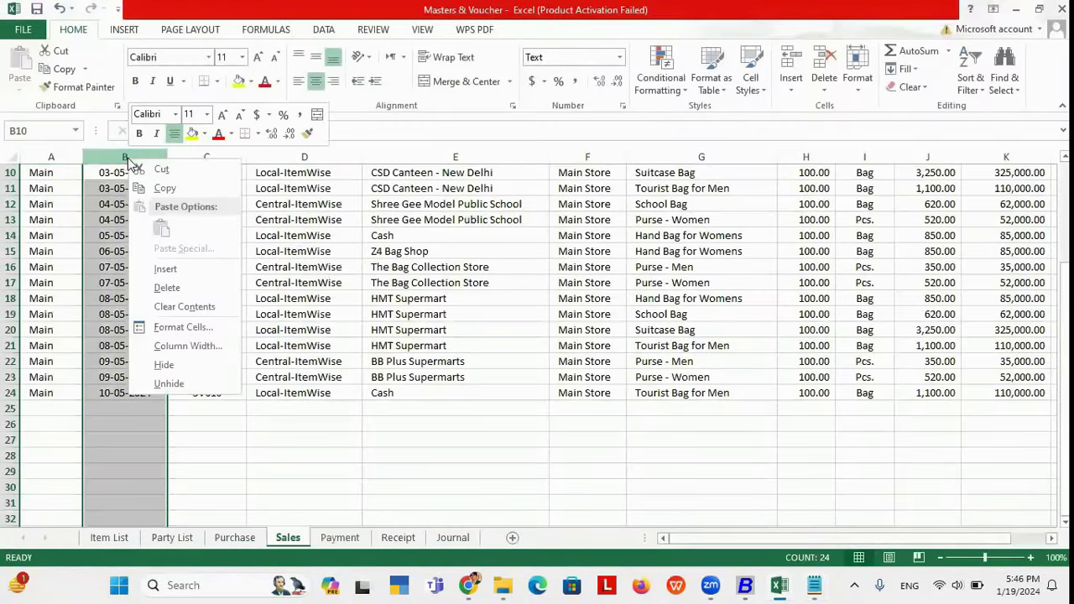
{"action": "left_click", "coordinate": [194, 329]}
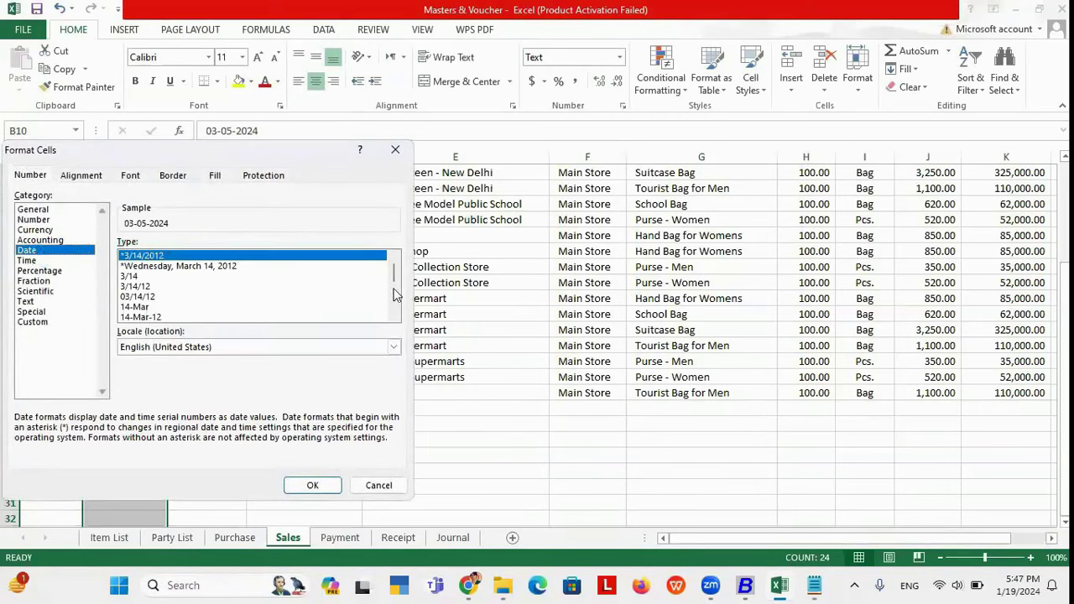
{"action": "left_click", "coordinate": [396, 314]}
{"action": "left_click", "coordinate": [396, 313]}
{"action": "left_click", "coordinate": [396, 314]}
{"action": "left_click", "coordinate": [395, 314]}
{"action": "left_click", "coordinate": [395, 313]}
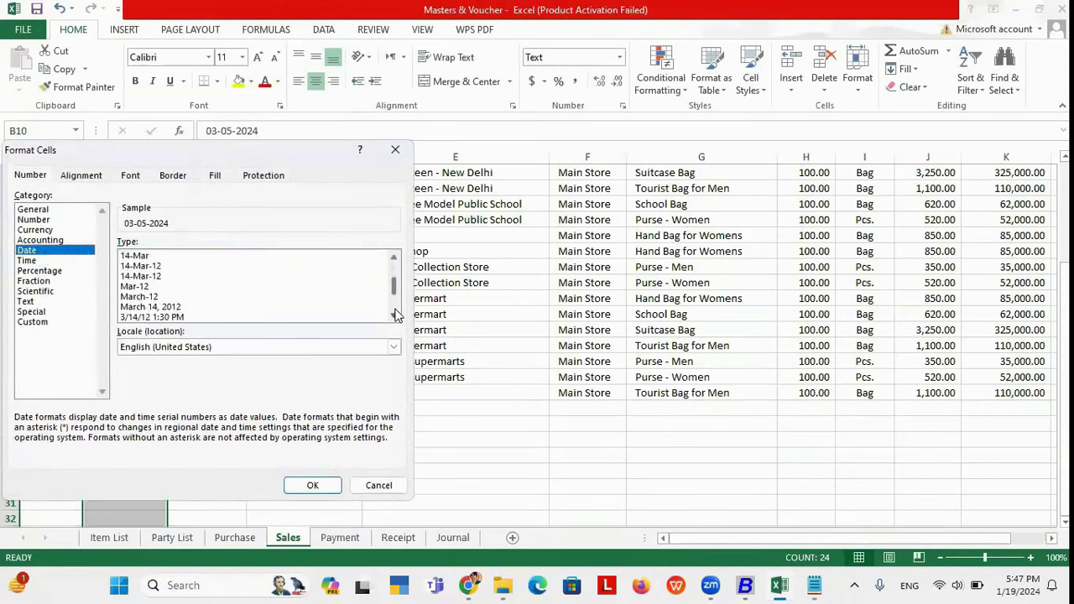
{"action": "left_click", "coordinate": [396, 314]}
{"action": "left_click_drag", "start_coordinate": [393, 291], "coordinate": [396, 252]}
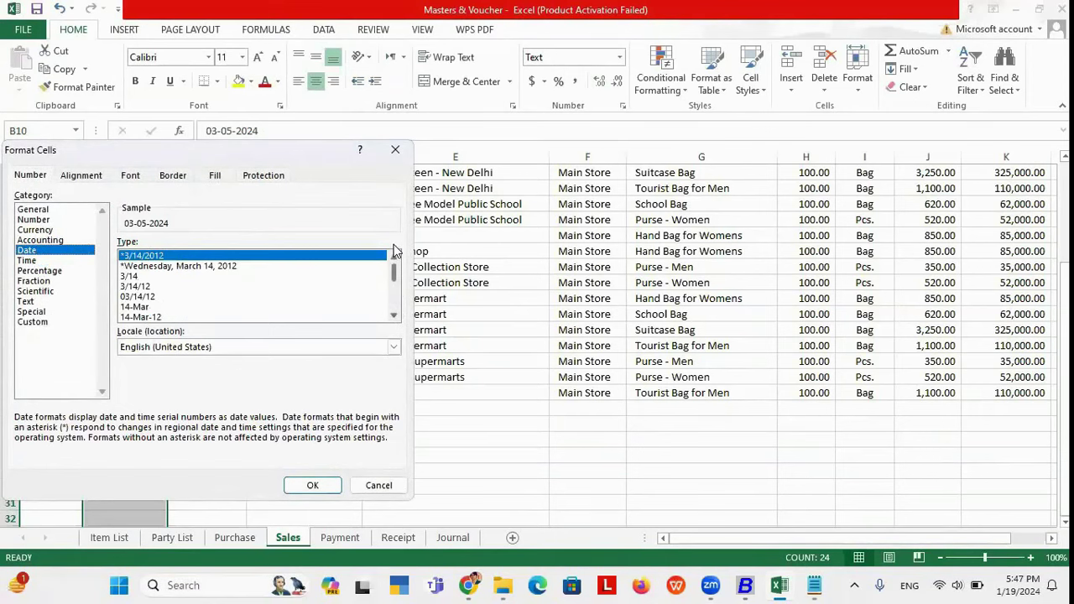
{"action": "left_click", "coordinate": [38, 324]}
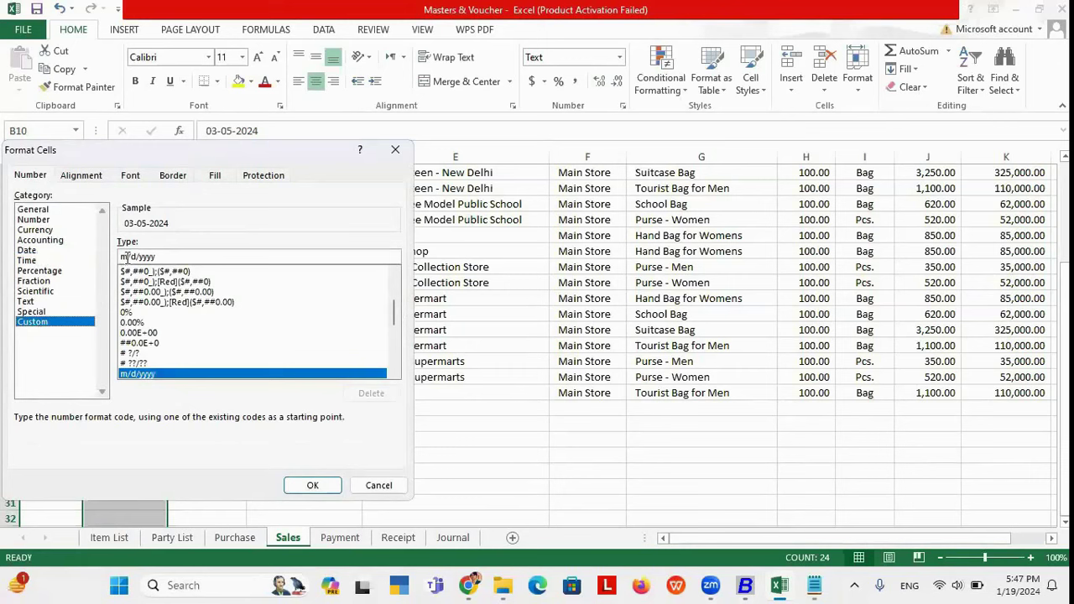
{"action": "double_click", "coordinate": [139, 256]}
{"action": "type", "text": "dd/mm/"}
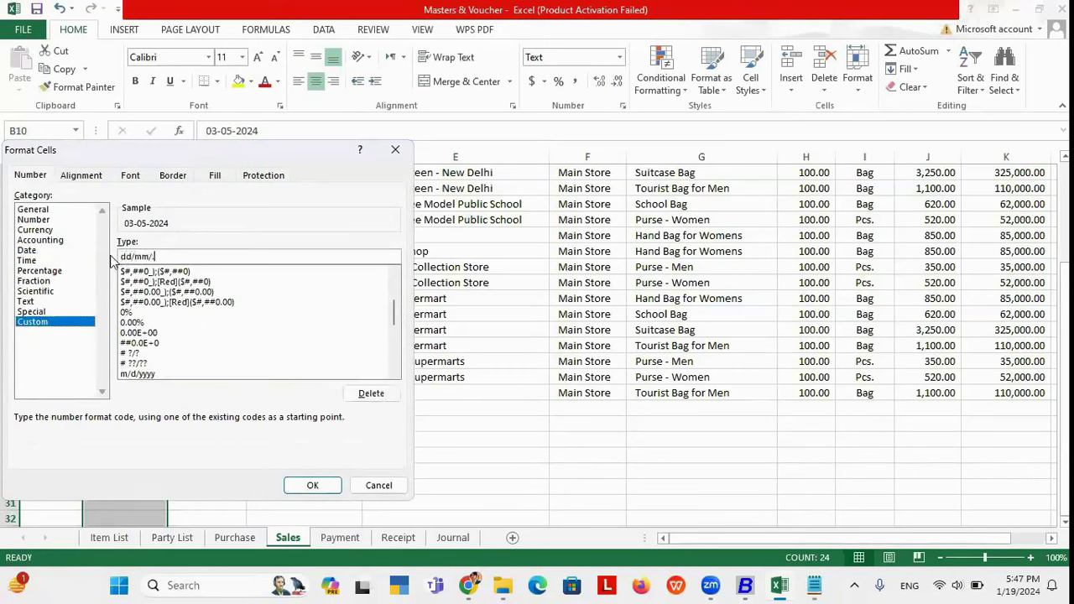
{"action": "type", "text": "yyyy"}
{"action": "left_click", "coordinate": [314, 485]}
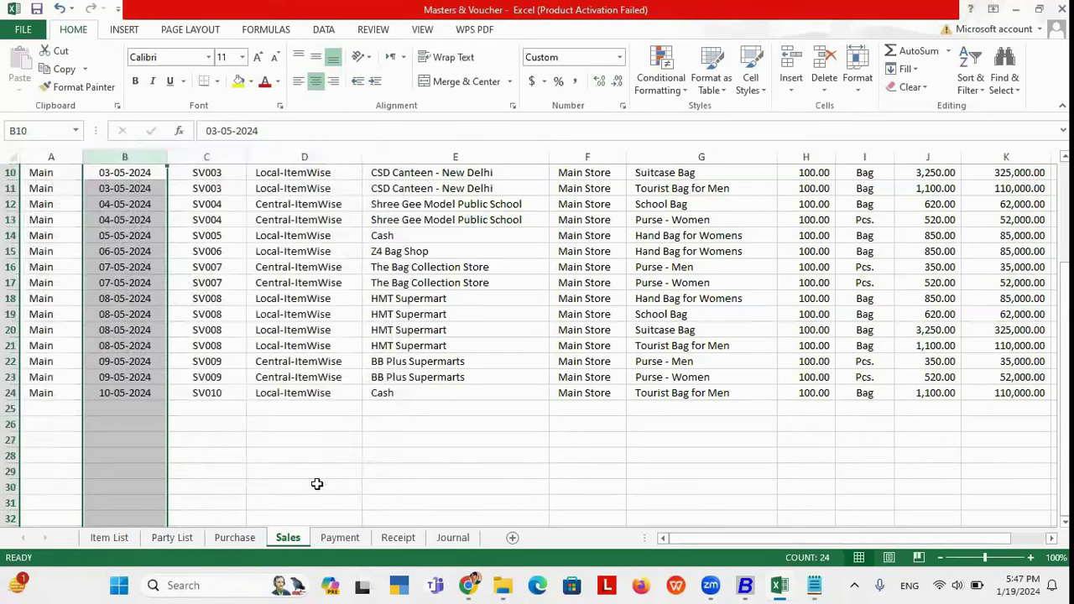
{"action": "left_click", "coordinate": [143, 169]}
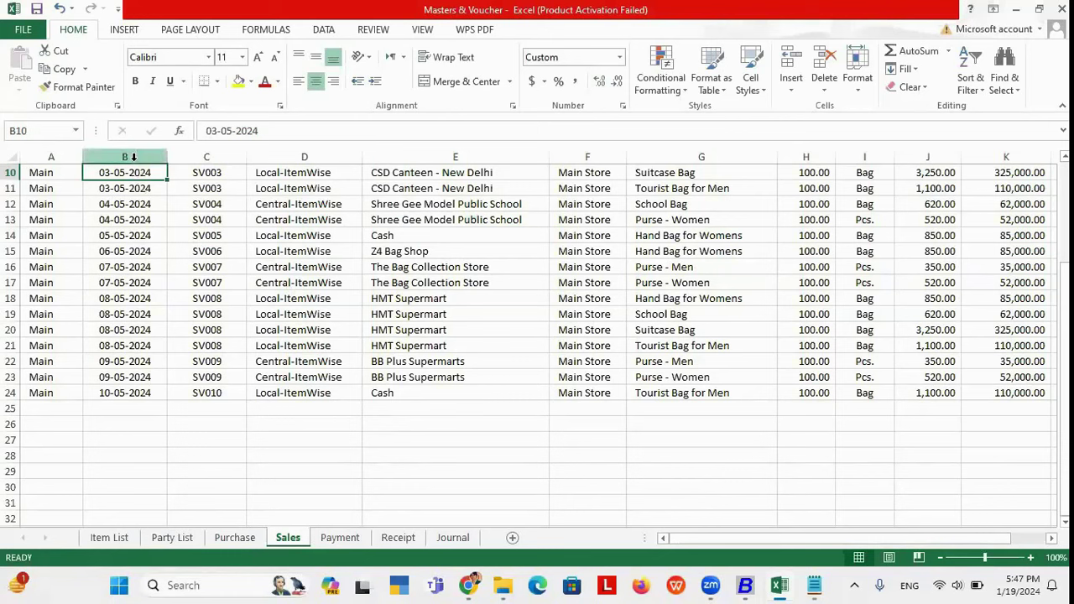
{"action": "left_click", "coordinate": [126, 156]}
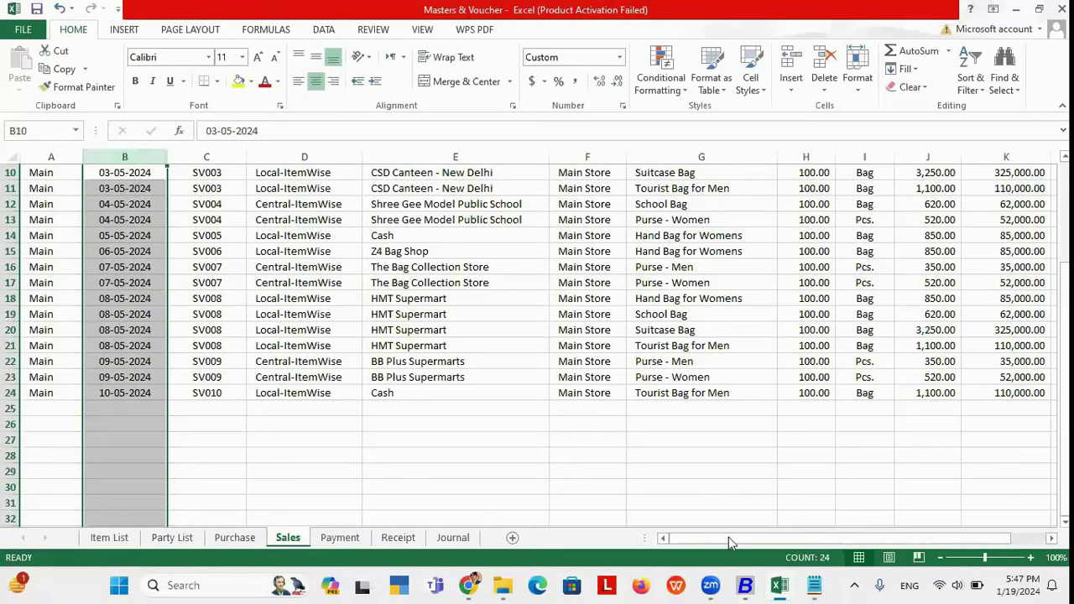
Step: Switch back to Busy, quit the voucher import and display the list of sales vouchers on screen
{"action": "mouse_move", "coordinate": [745, 584]}
{"action": "left_click", "coordinate": [737, 508]}
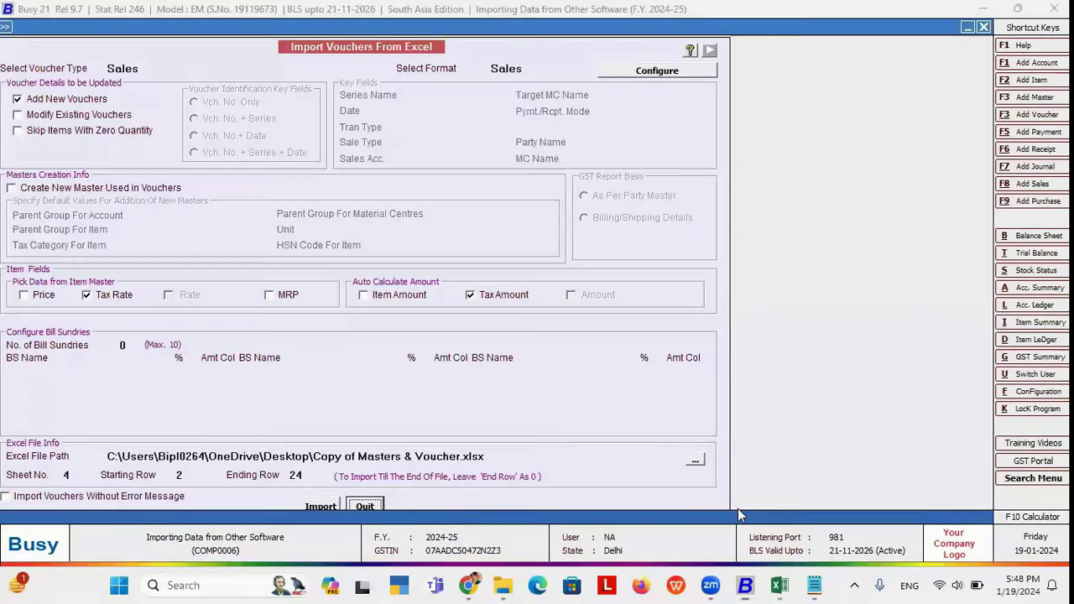
{"action": "left_click", "coordinate": [363, 505]}
{"action": "key", "text": "Right"}
{"action": "key", "text": "Up"}
{"action": "key", "text": "Up"}
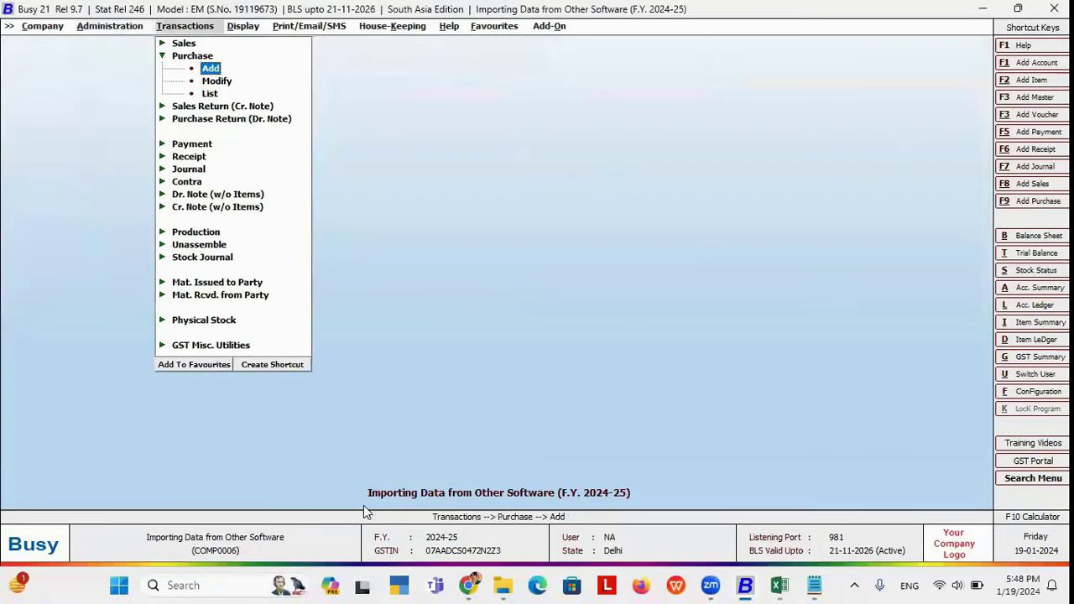
{"action": "key", "text": "Up"}
{"action": "key", "text": "Up"}
{"action": "key", "text": "Right"}
{"action": "key", "text": "Down"}
{"action": "key", "text": "Down"}
{"action": "key", "text": "Down"}
{"action": "key", "text": "Return"}
{"action": "key", "text": "Escape"}
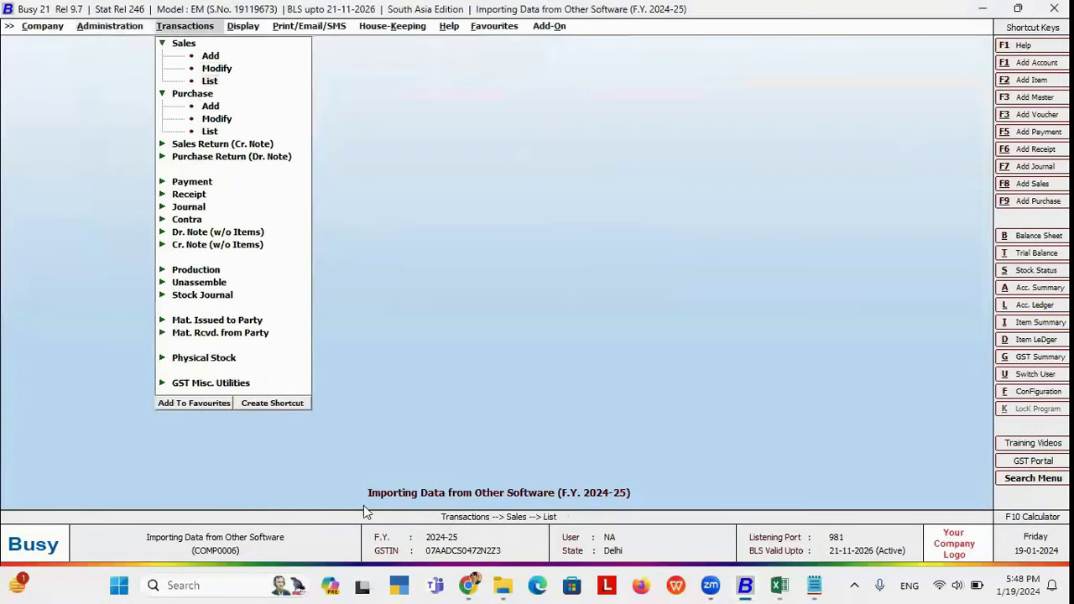
{"action": "key", "text": "Return"}
{"action": "key", "text": "F2"}
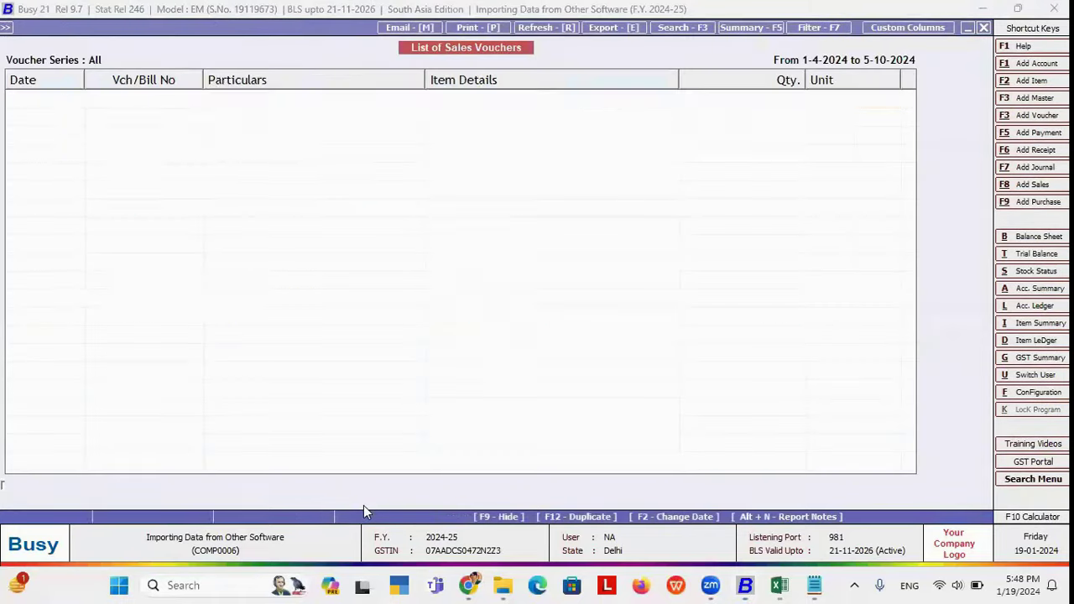
Step: Open sales voucher SV004 from the list, check its tax summary, and close the voucher and the list
{"action": "key", "text": "Return"}
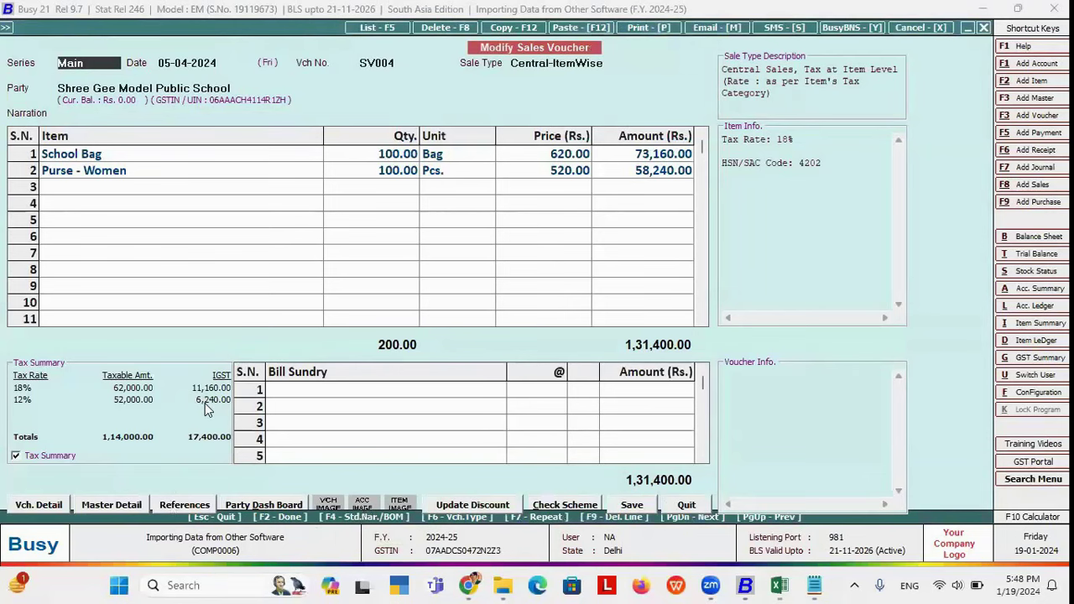
{"action": "key", "text": "Escape"}
{"action": "key", "text": "Escape"}
{"action": "key", "text": "Escape"}
{"action": "key", "text": "Escape"}
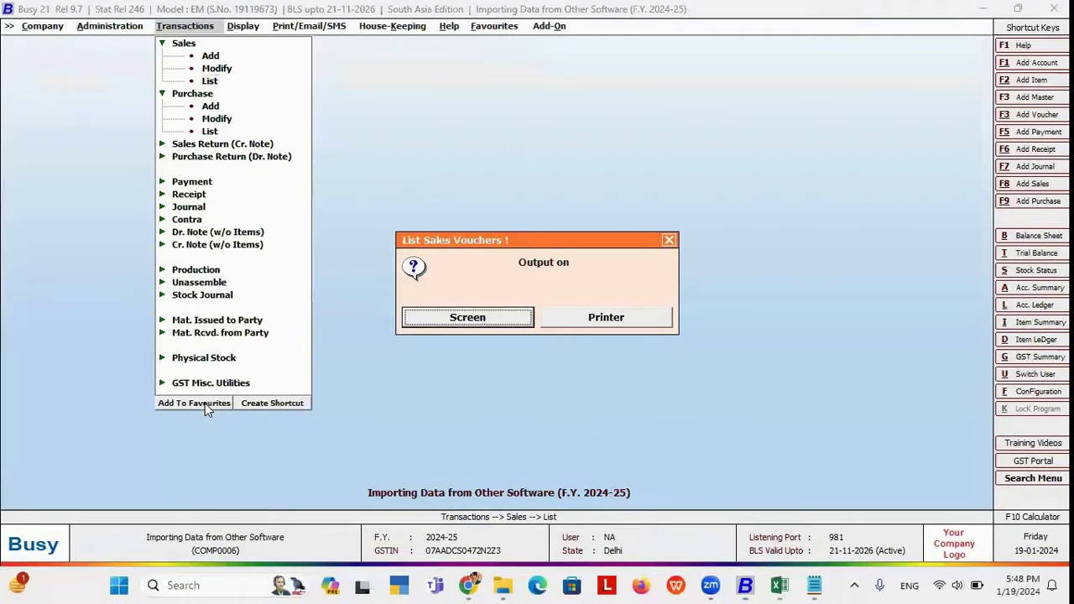
{"action": "key", "text": "Right"}
{"action": "key", "text": "Down"}
{"action": "key", "text": "Down"}
{"action": "key", "text": "Down"}
{"action": "key", "text": "Down"}
{"action": "key", "text": "Down"}
{"action": "key", "text": "Down"}
{"action": "key", "text": "Down"}
{"action": "key", "text": "Down"}
{"action": "key", "text": "Down"}
{"action": "key", "text": "Down"}
{"action": "key", "text": "Down"}
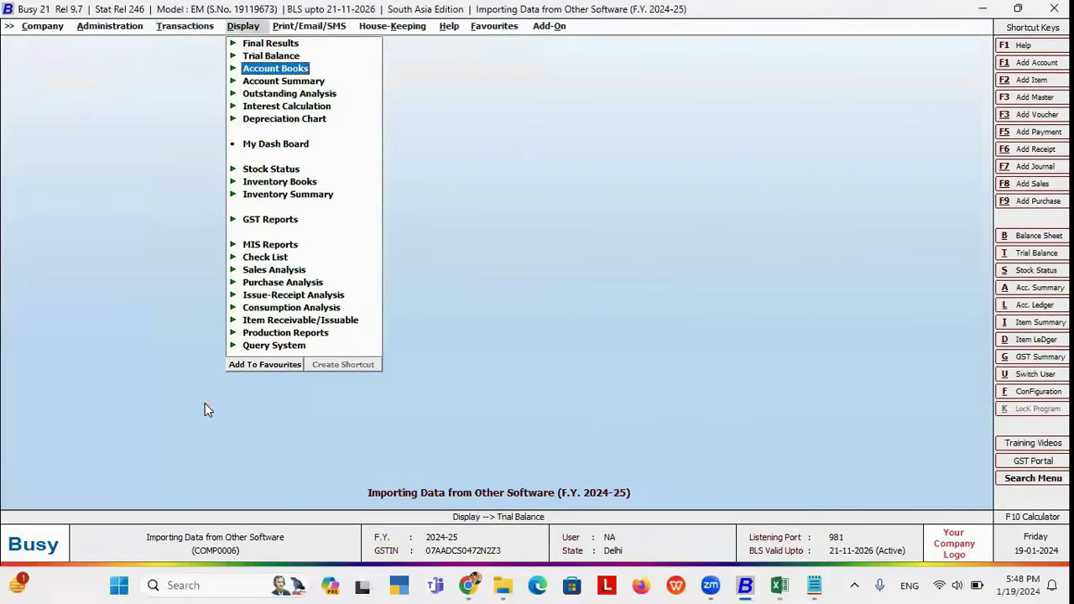
{"action": "key", "text": "Up"}
{"action": "key", "text": "Left"}
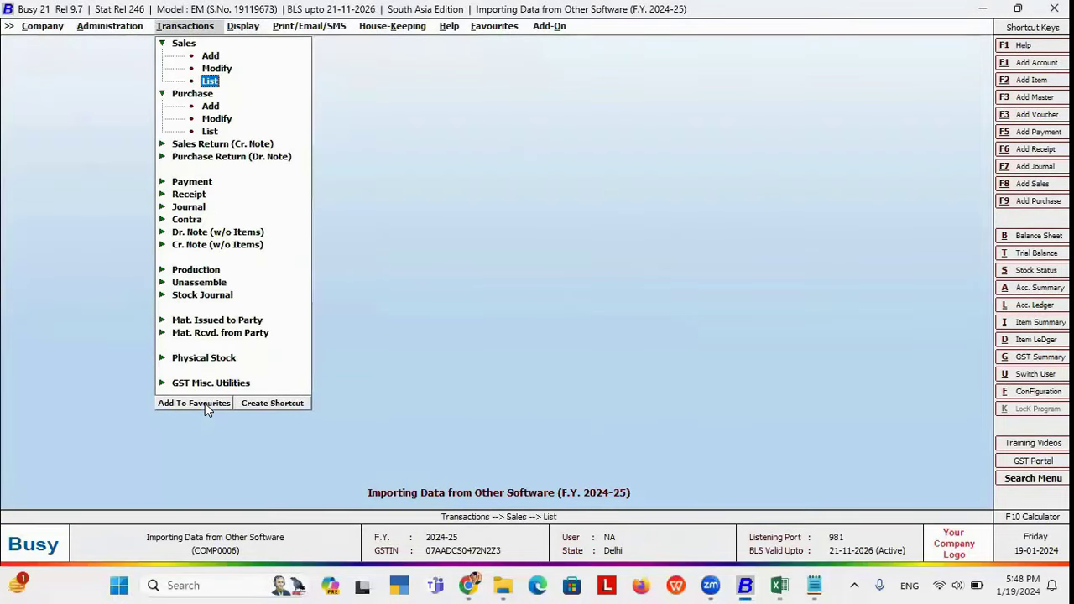
{"action": "key", "text": "alt+Tab"}
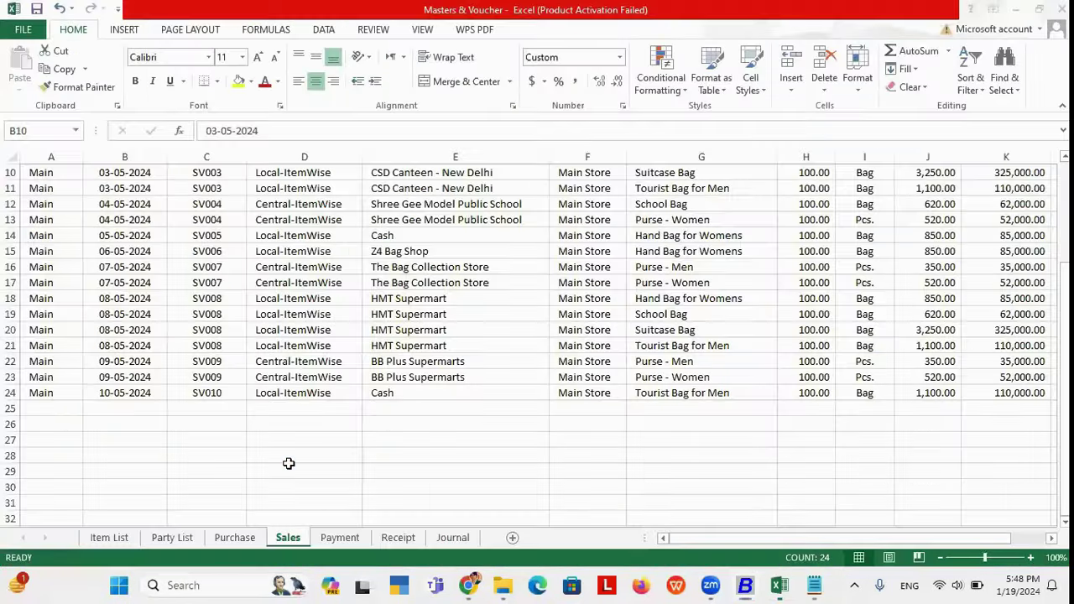
{"action": "key", "text": "alt+Tab"}
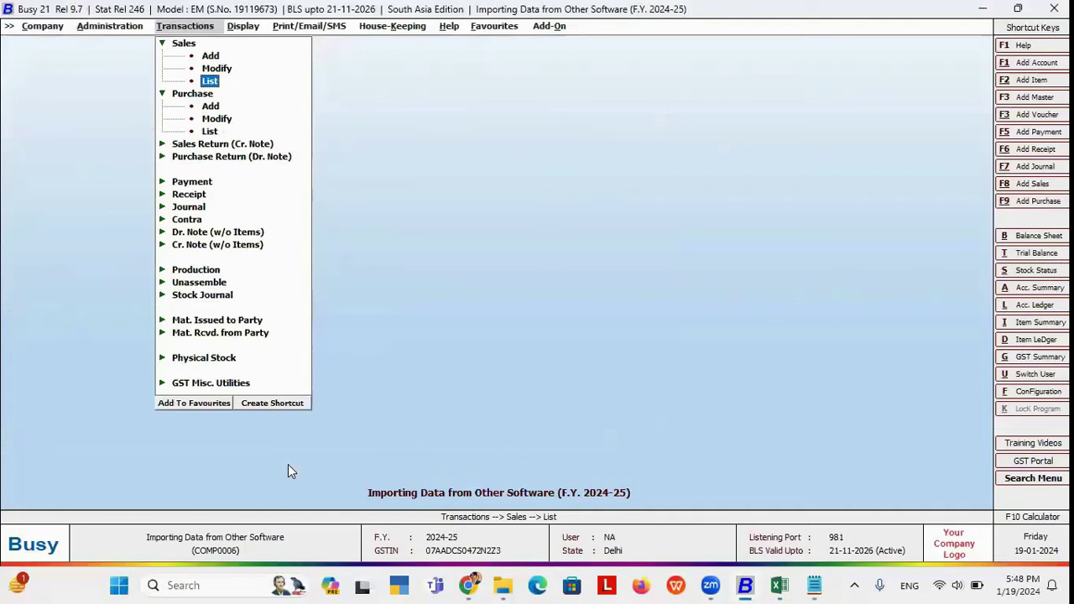
{"action": "left_click", "coordinate": [466, 584]}
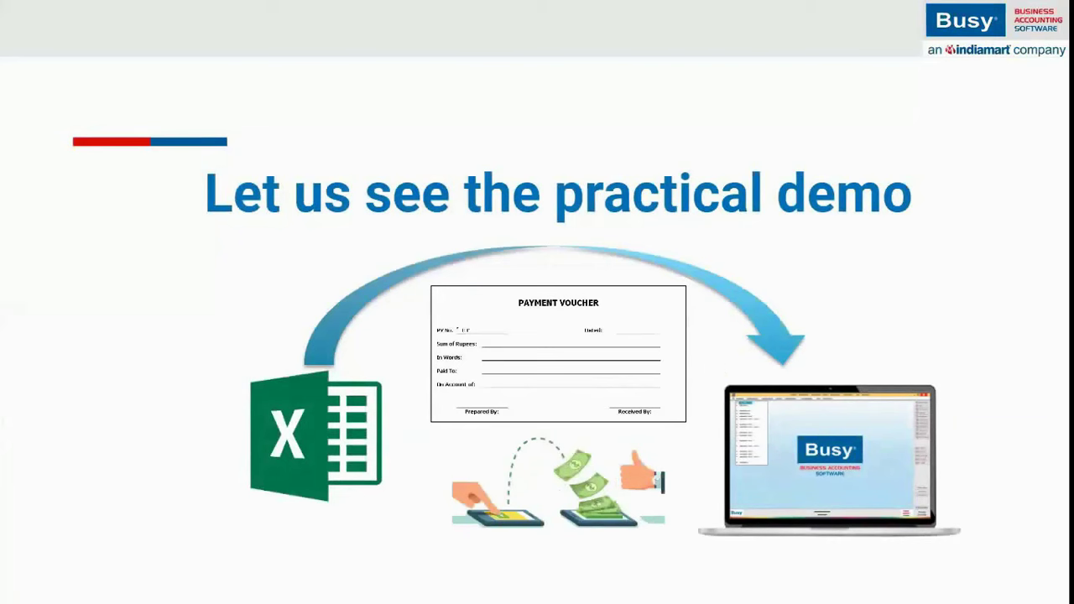
{"action": "left_click", "coordinate": [744, 585]}
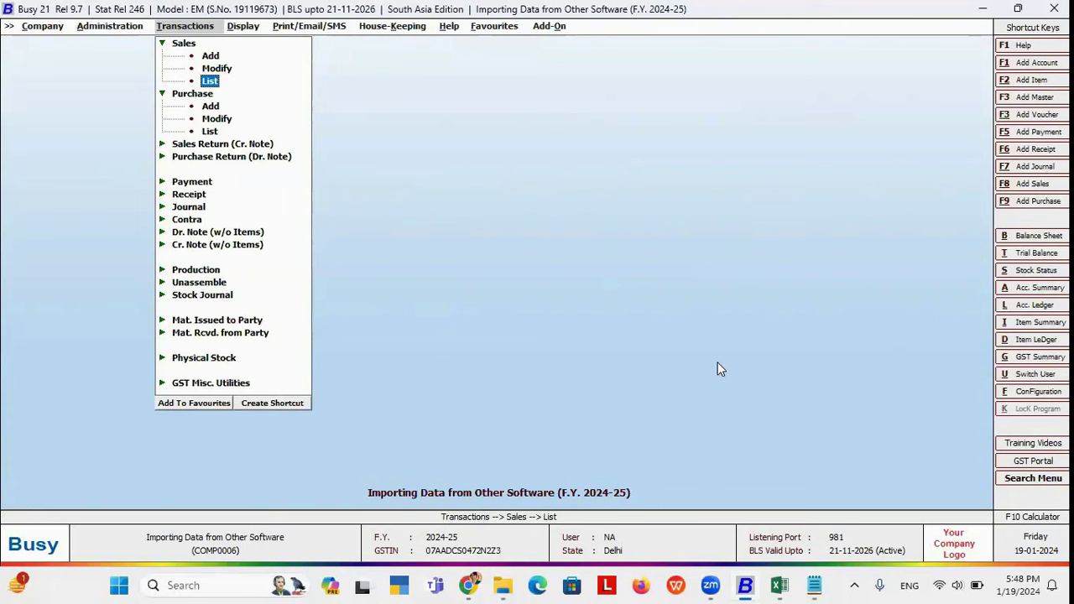
Step: Switch to Excel and examine the Payment sheet, including the date of the first payment voucher
{"action": "left_click", "coordinate": [779, 585]}
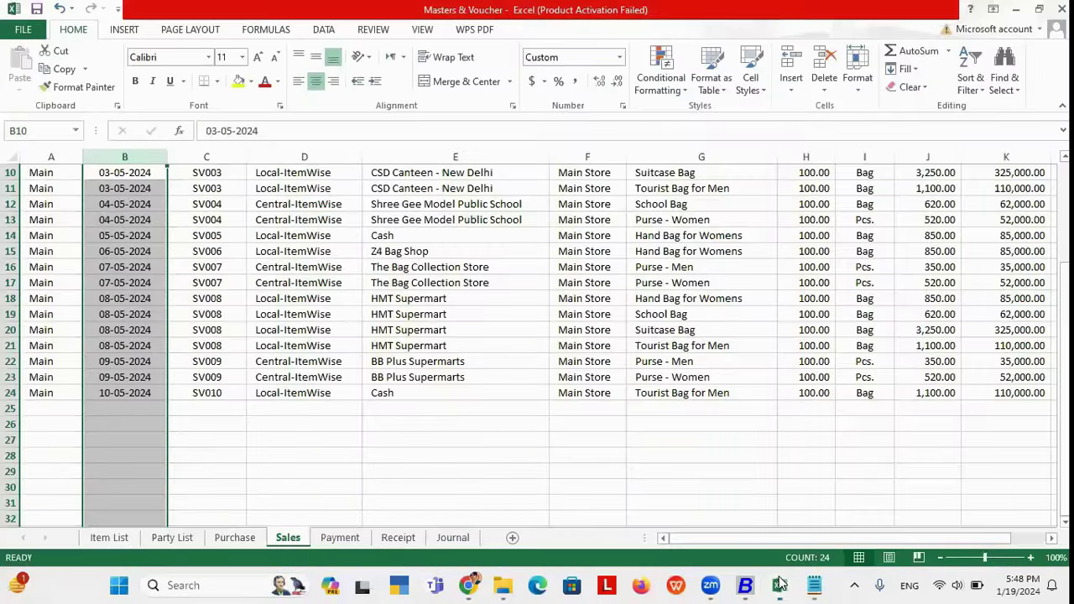
{"action": "left_click", "coordinate": [337, 538]}
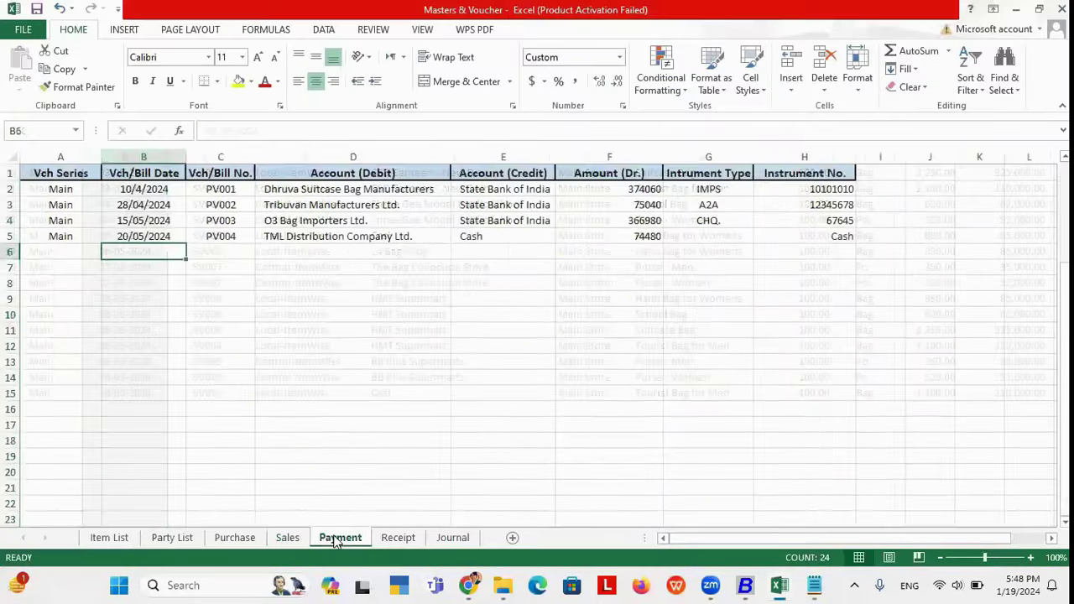
{"action": "left_click", "coordinate": [137, 186]}
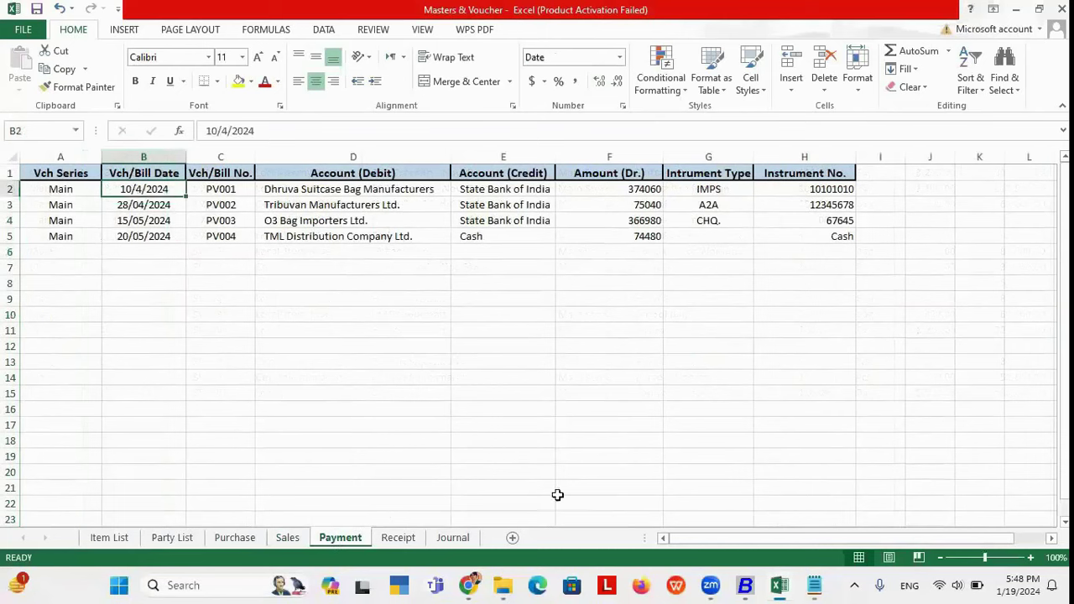
Step: Switch to Busy and start importing vouchers from Excel with Payment as both the voucher type and the format
{"action": "left_click", "coordinate": [749, 585]}
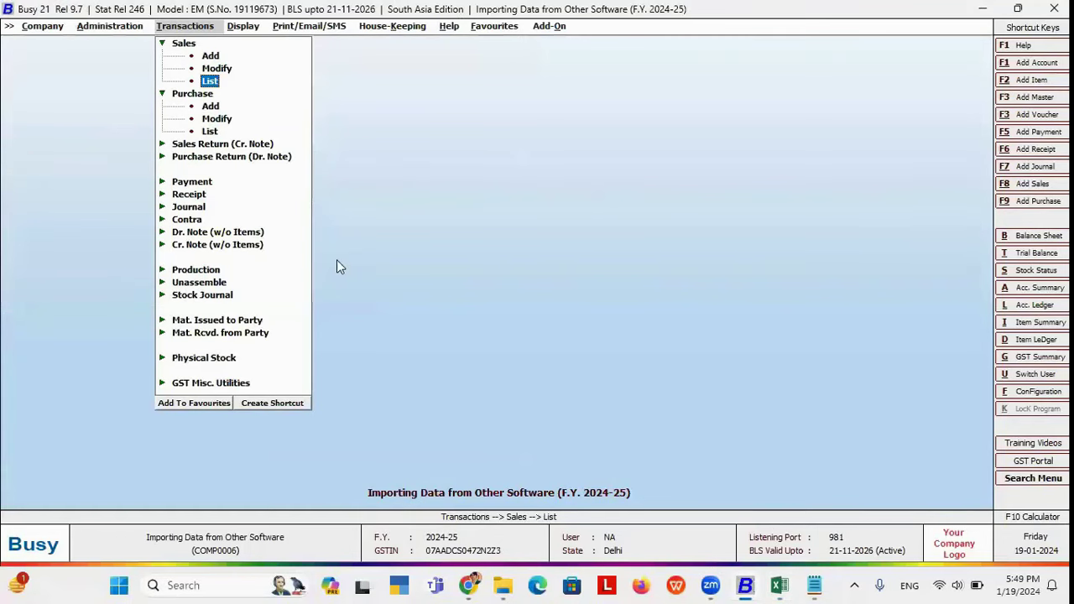
{"action": "key", "text": "Left"}
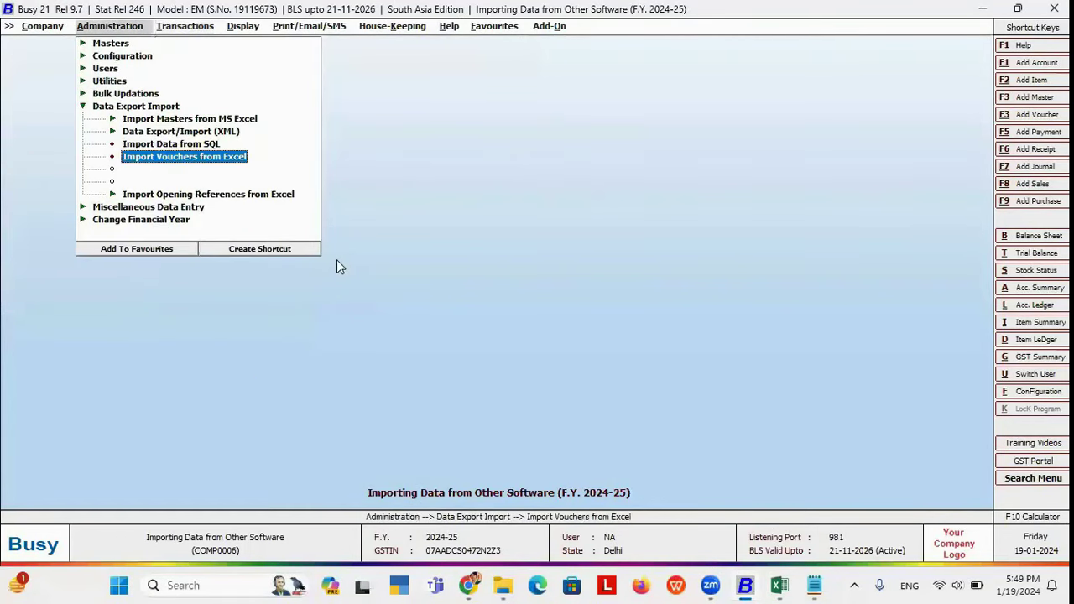
{"action": "left_click", "coordinate": [178, 153]}
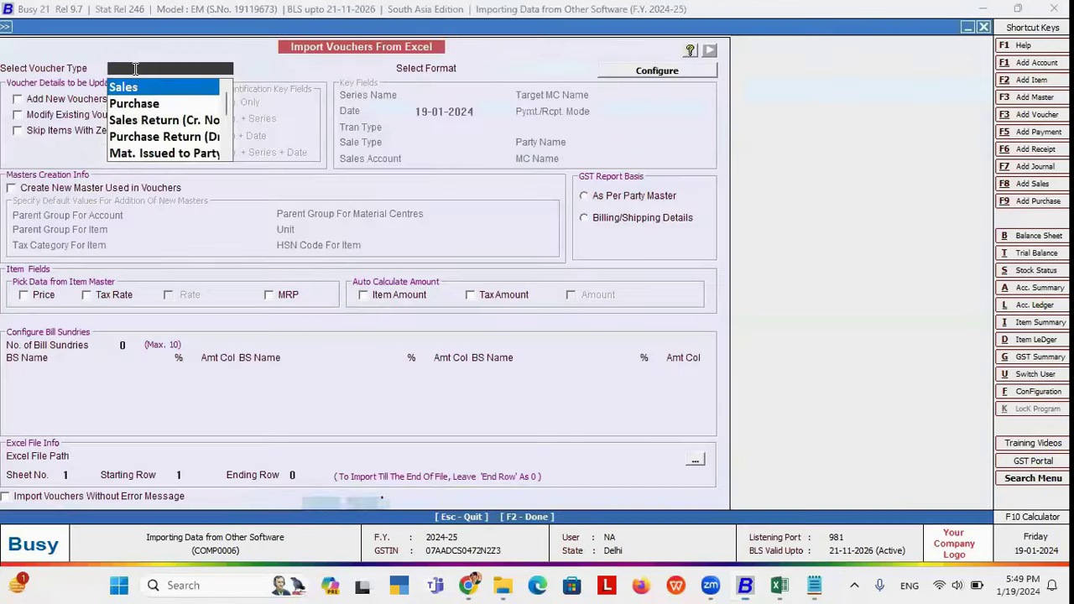
{"action": "type", "text": "pay"}
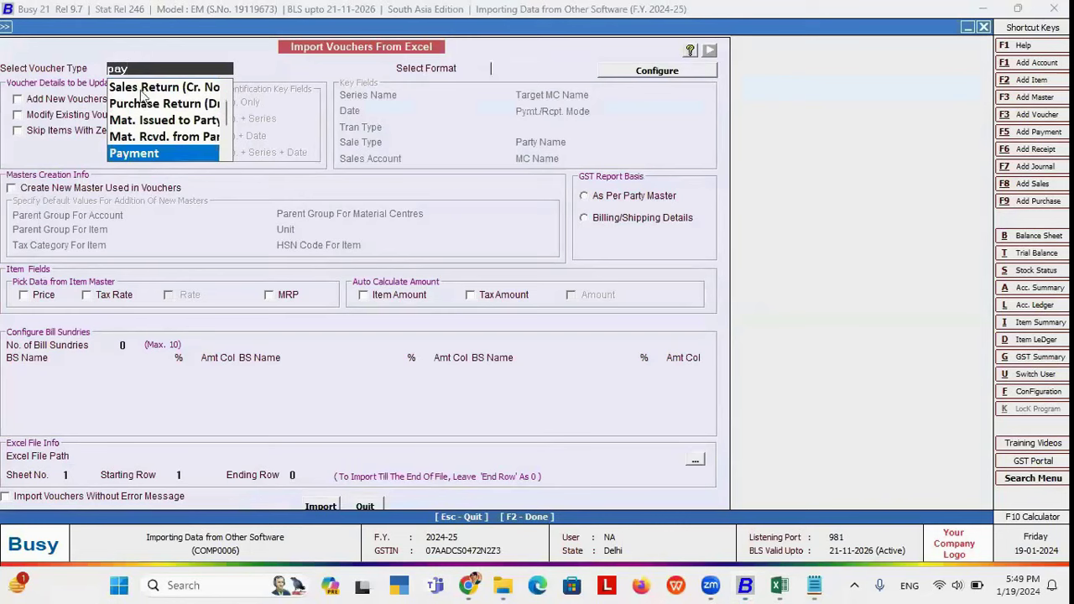
{"action": "key", "text": "Return"}
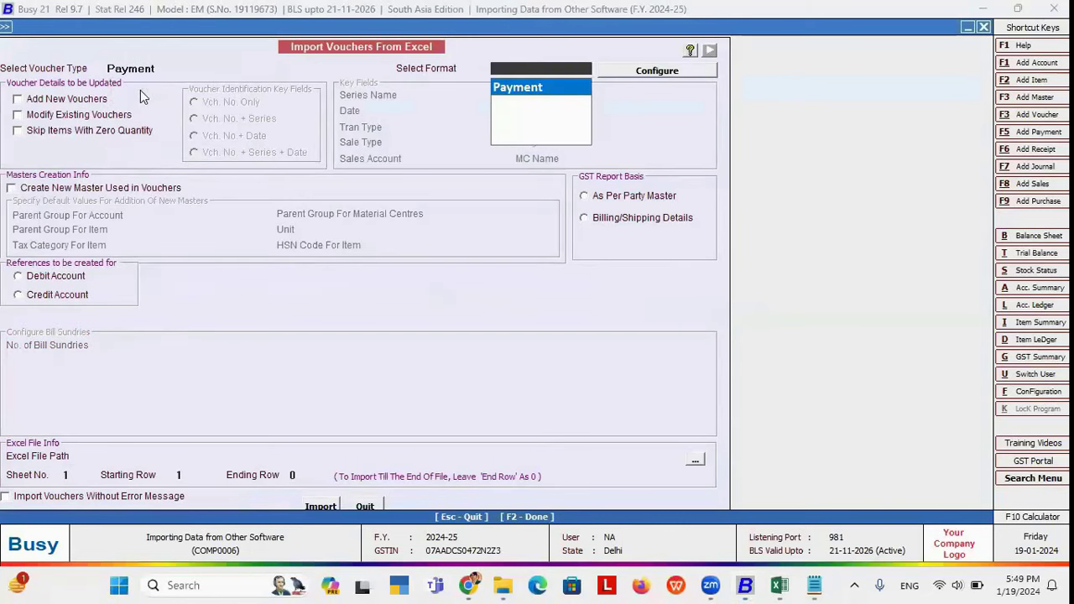
{"action": "key", "text": "Return"}
Step: Open the column configuration of the Payment format used for importing vouchers from Excel
{"action": "left_click", "coordinate": [657, 73]}
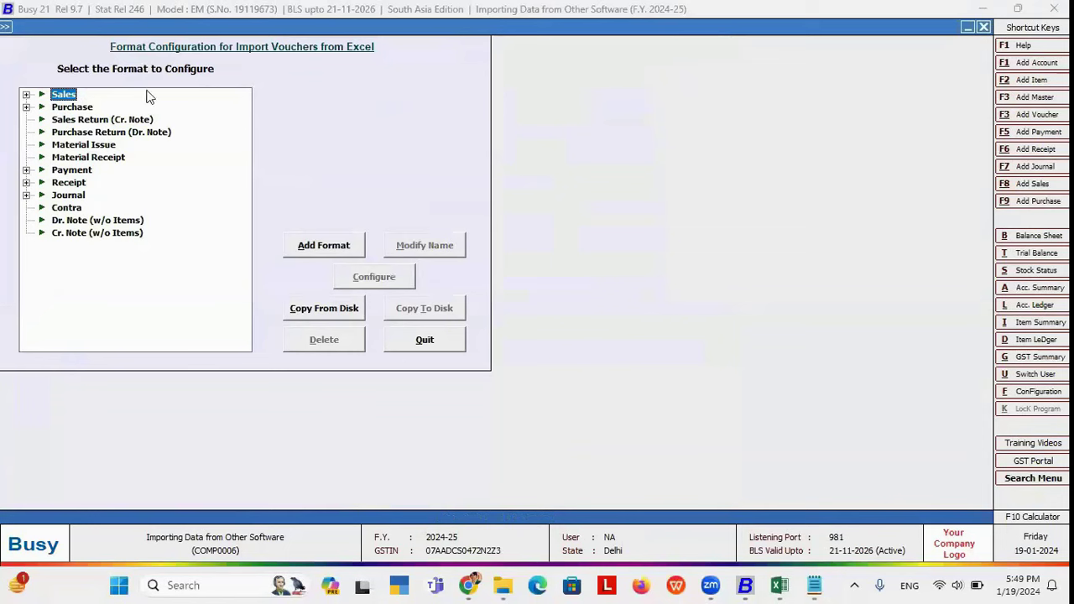
{"action": "left_click", "coordinate": [73, 171]}
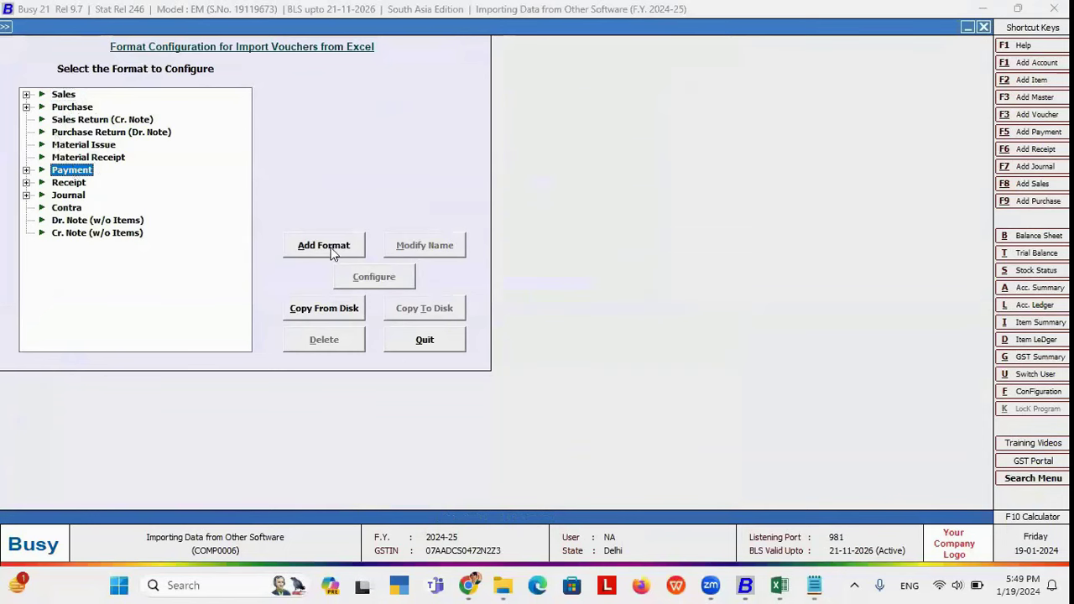
{"action": "left_click", "coordinate": [26, 170]}
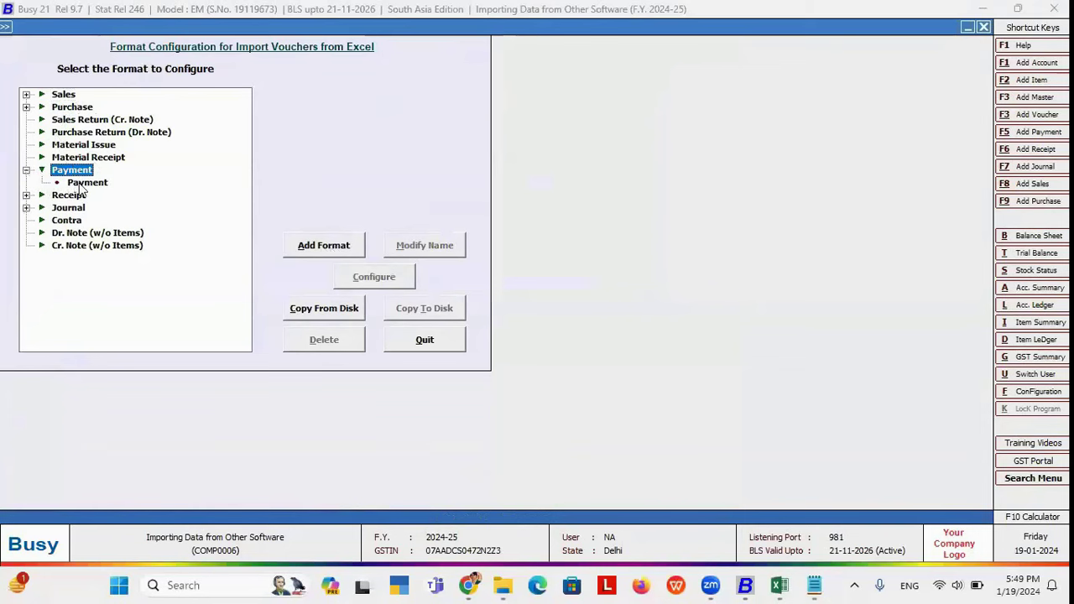
{"action": "left_click", "coordinate": [82, 183]}
{"action": "left_click", "coordinate": [361, 280]}
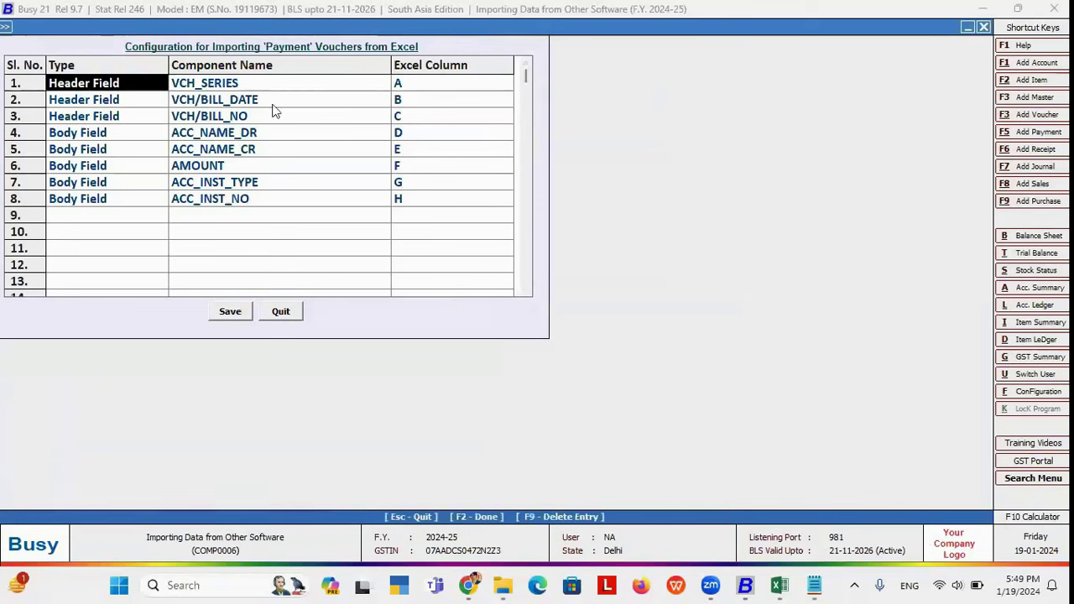
Step: Compare the Payment format's column mapping with the headings of the Excel Payment sheet, and quit the format configuration
{"action": "left_click", "coordinate": [430, 86]}
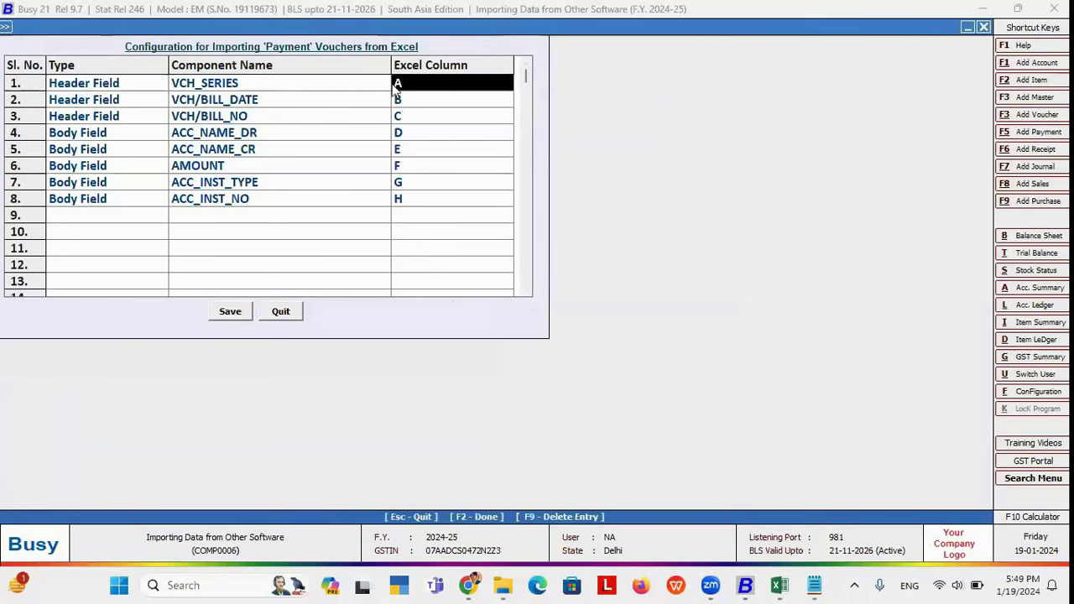
{"action": "left_click", "coordinate": [299, 89]}
{"action": "left_click", "coordinate": [780, 584]}
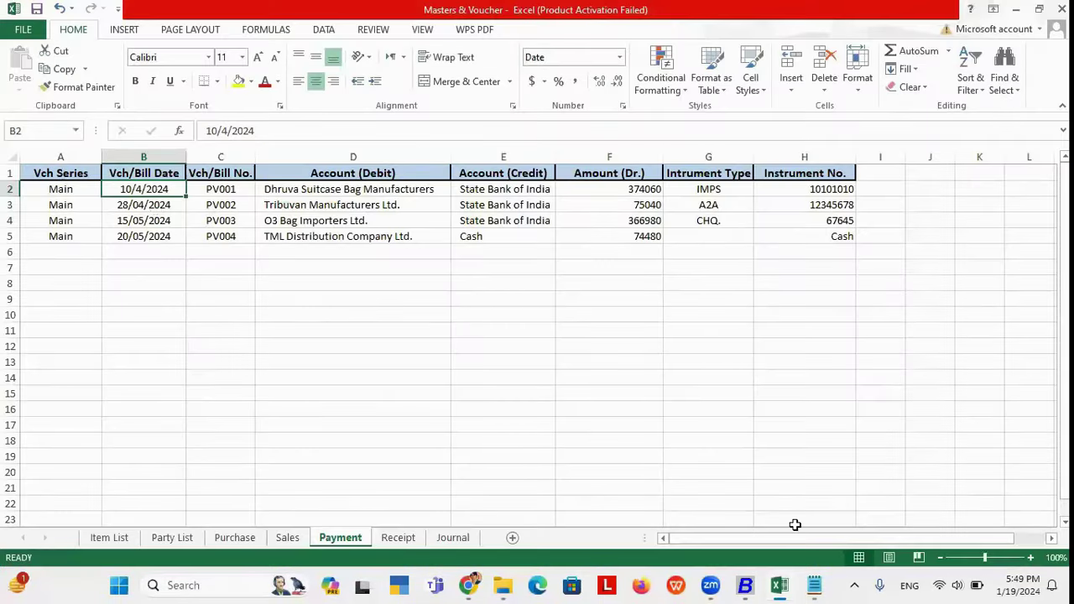
{"action": "left_click", "coordinate": [743, 585]}
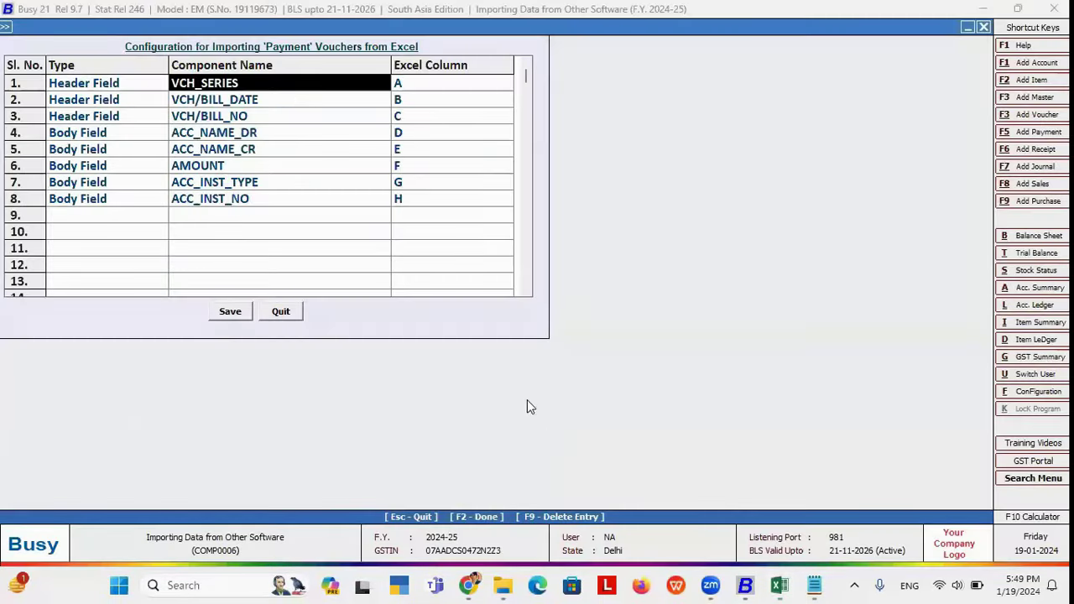
{"action": "left_click", "coordinate": [281, 312]}
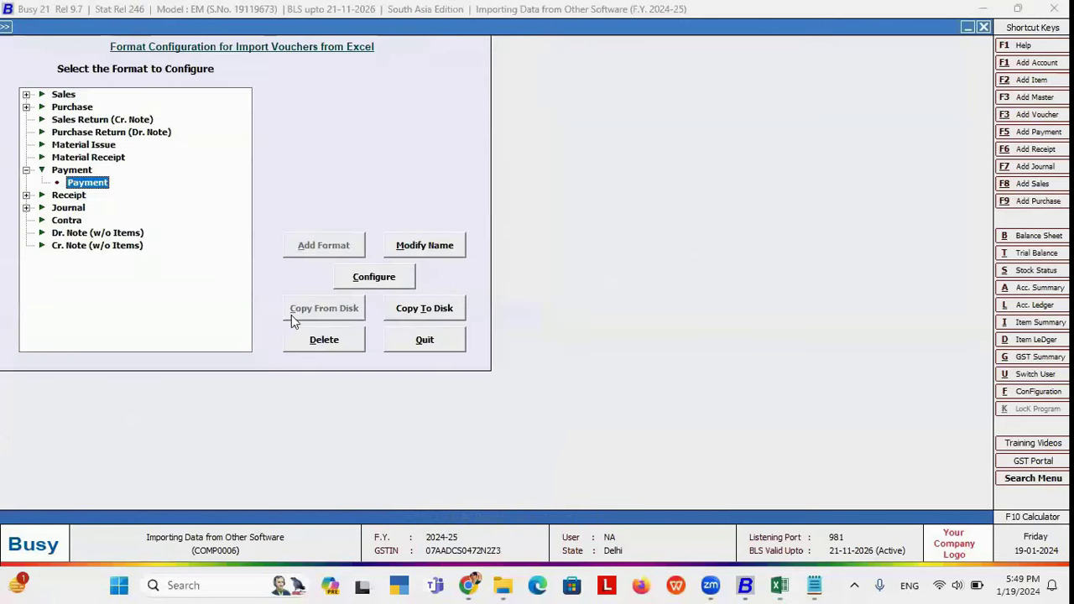
{"action": "left_click", "coordinate": [457, 345]}
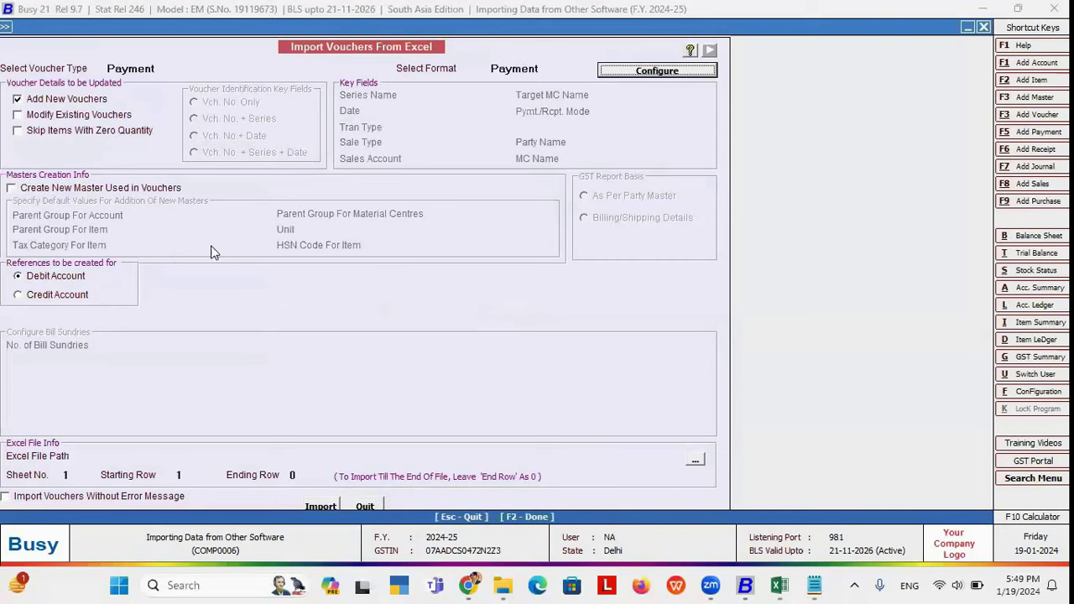
Step: Select the desktop workbook Copy of Masters & Voucher as the Excel file for the payment import
{"action": "left_click", "coordinate": [696, 461]}
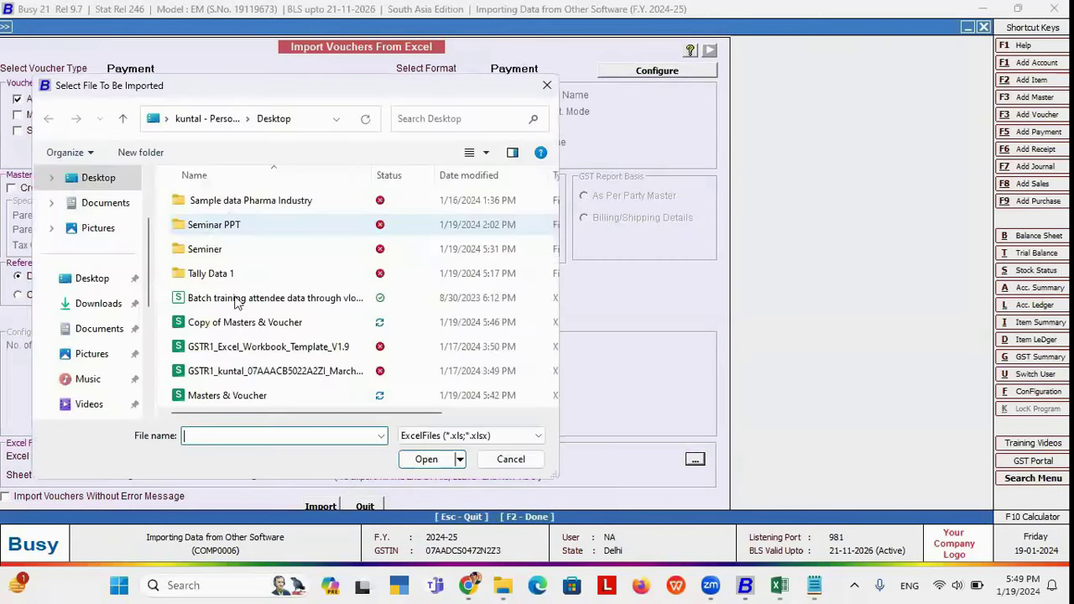
{"action": "left_click", "coordinate": [244, 322]}
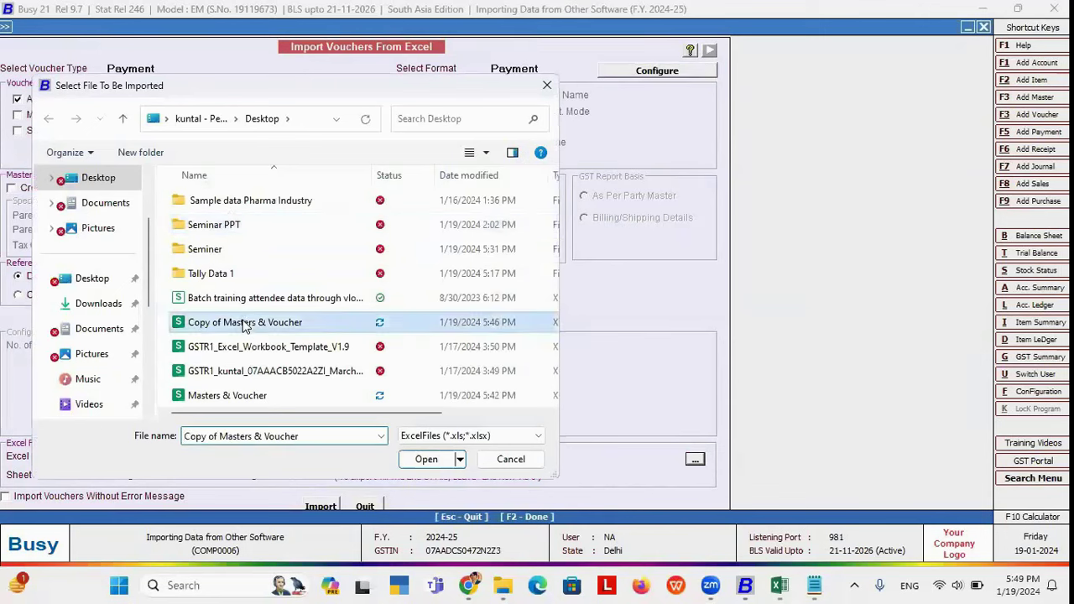
{"action": "left_click", "coordinate": [433, 463]}
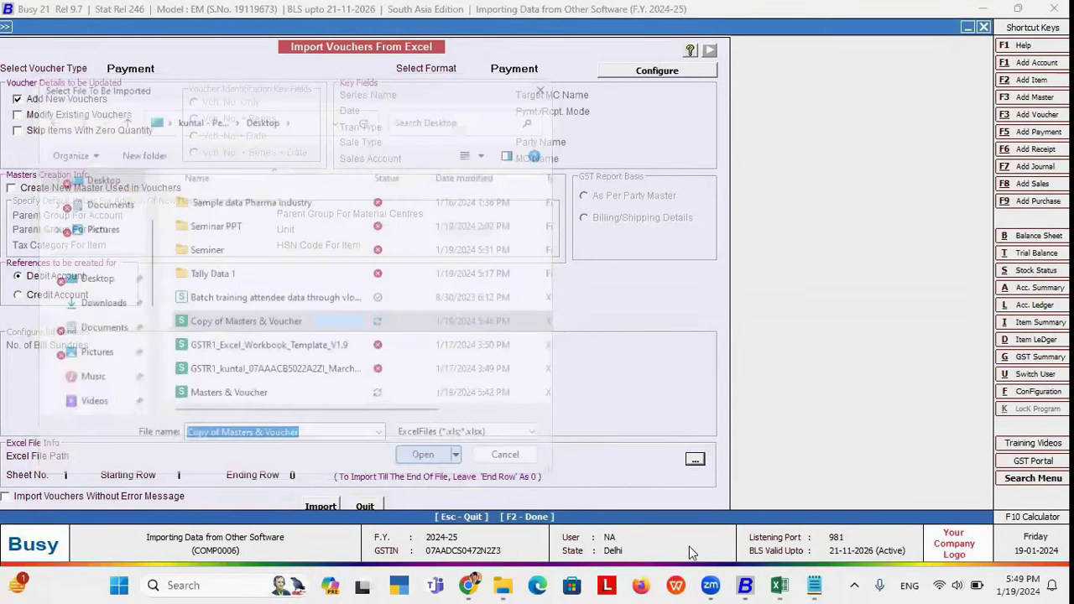
Step: Check the Payment sheet's position in the Excel workbook, return to Busy and set the sheet number to 5
{"action": "mouse_move", "coordinate": [786, 585]}
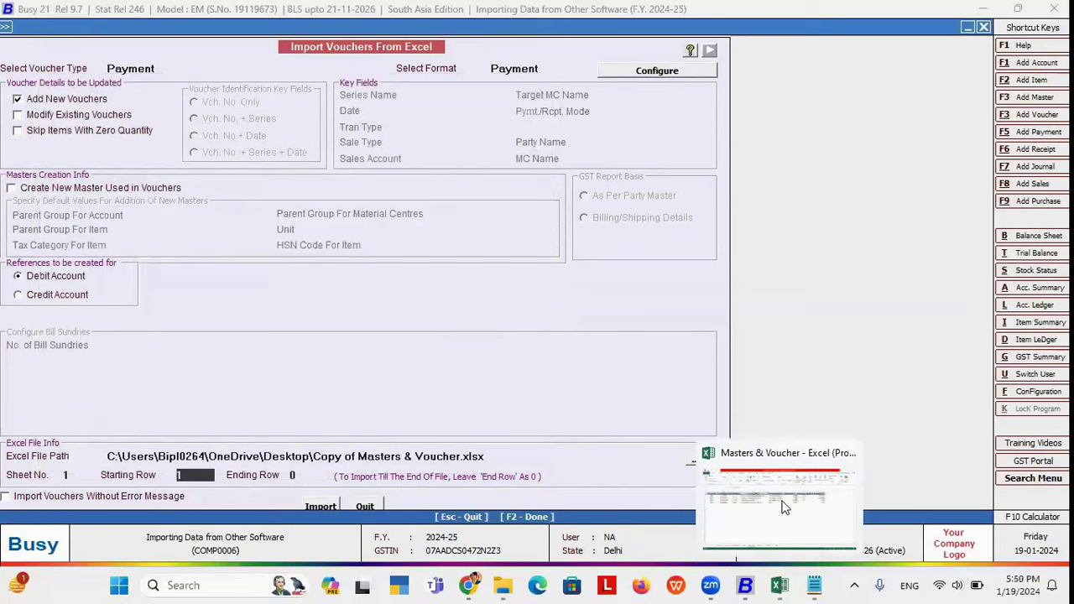
{"action": "left_click", "coordinate": [781, 506]}
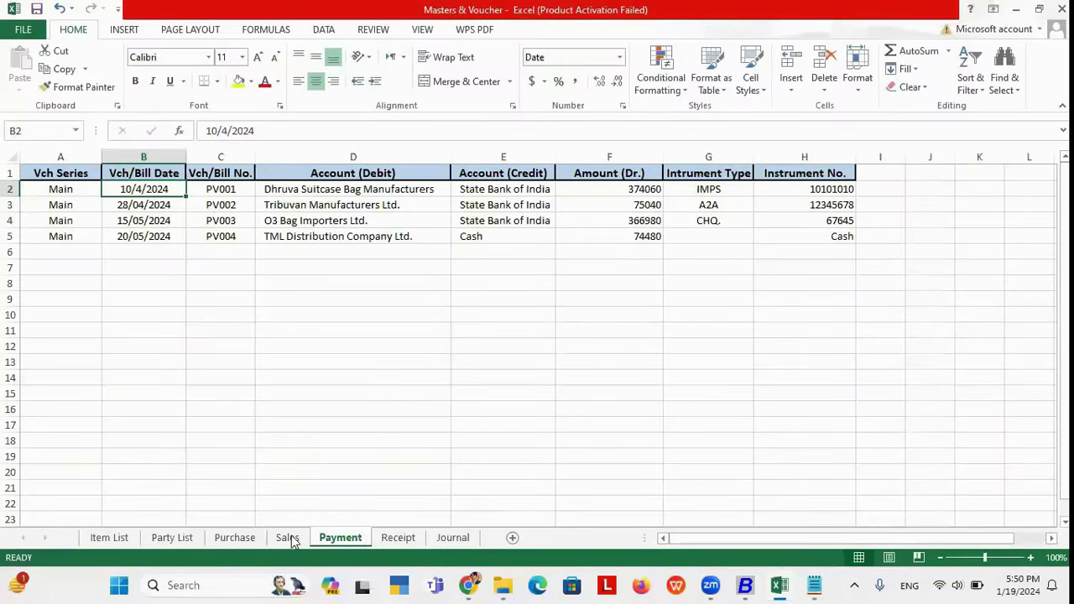
{"action": "left_click", "coordinate": [746, 585]}
{"action": "left_click", "coordinate": [77, 475]}
{"action": "type", "text": "5"}
{"action": "key", "text": "Return"}
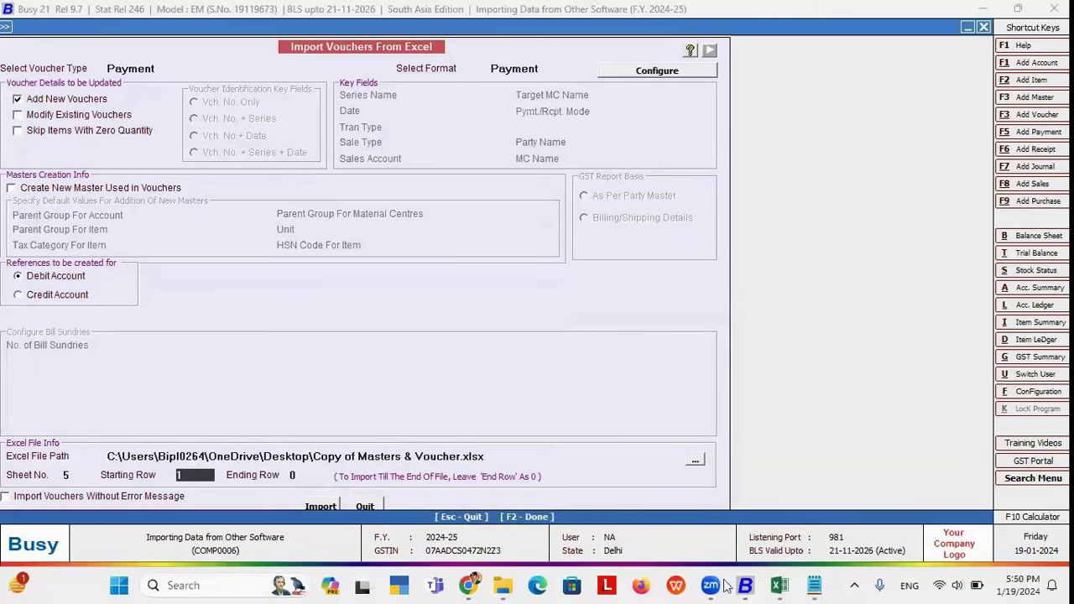
Step: Check the payment rows in Excel, return to Busy and set the starting row to 2 and the ending row to 5
{"action": "mouse_move", "coordinate": [780, 585]}
{"action": "left_click", "coordinate": [825, 520]}
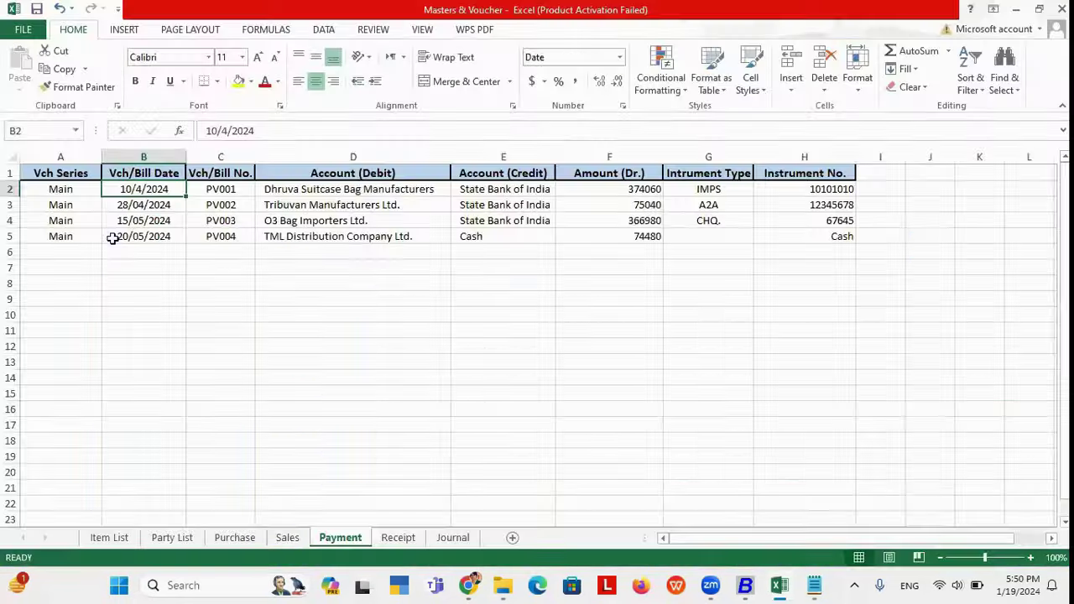
{"action": "left_click", "coordinate": [24, 191]}
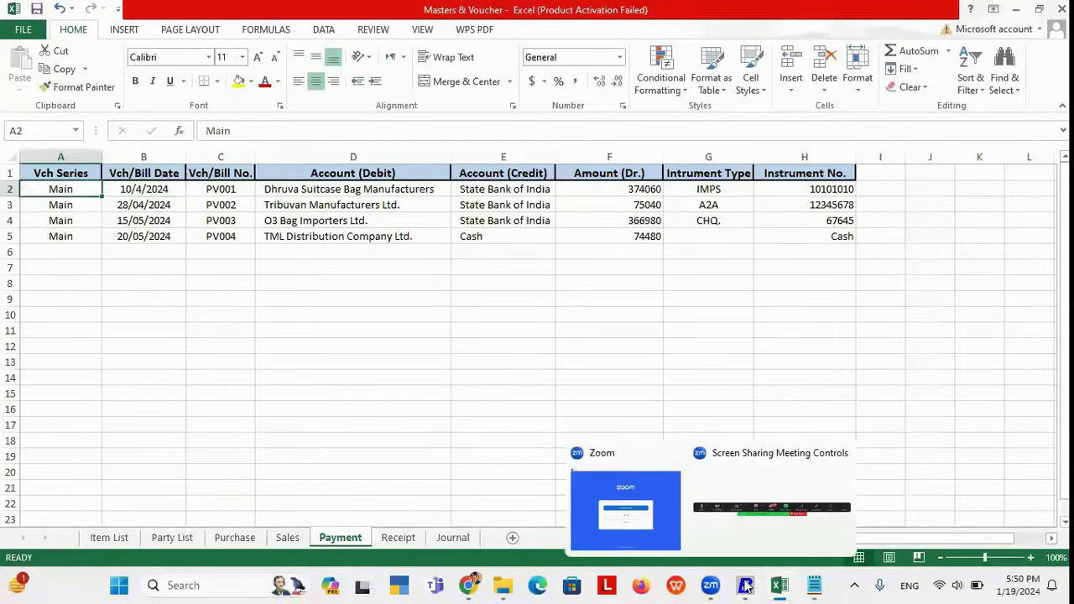
{"action": "left_click", "coordinate": [745, 585]}
{"action": "type", "text": "2"}
{"action": "key", "text": "Return"}
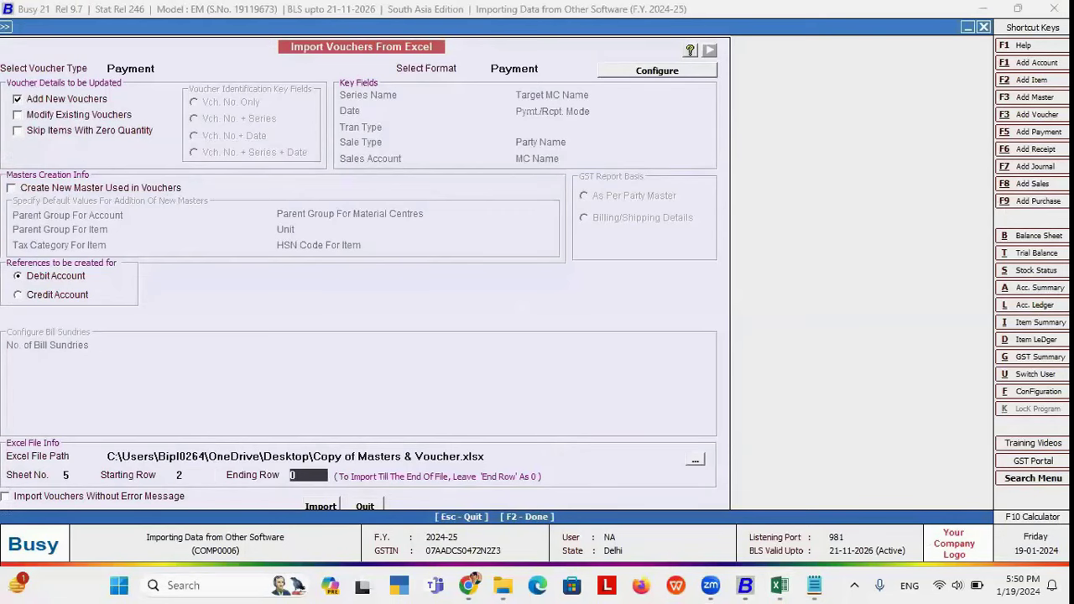
{"action": "type", "text": "5"}
{"action": "key", "text": "Return"}
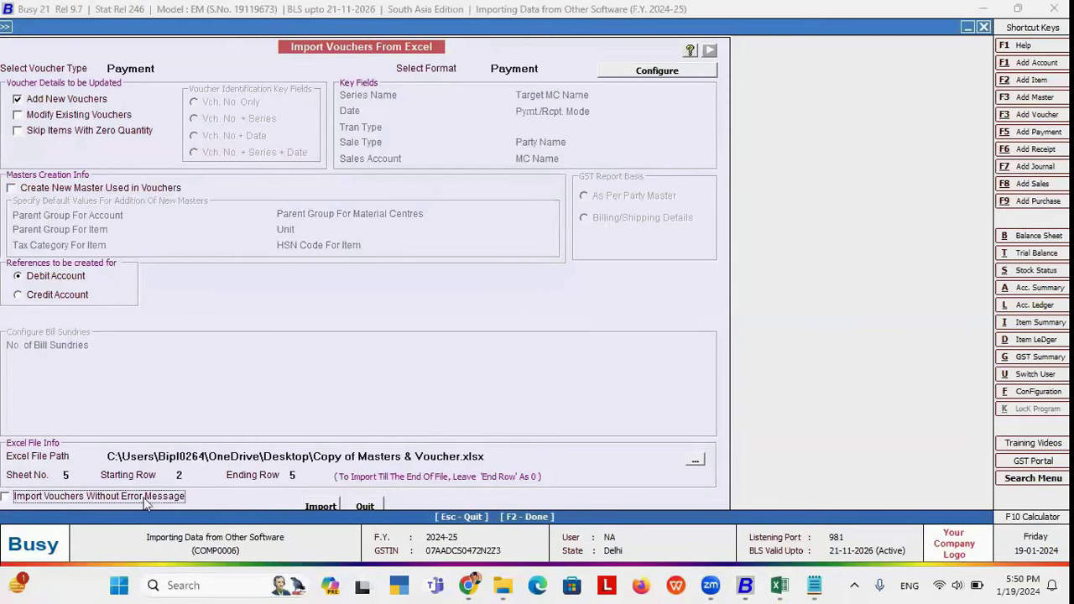
Step: Run the payment import, skipping PV001 and PV002 individually and all remaining failed vouchers, and close the import summary
{"action": "left_click", "coordinate": [320, 506]}
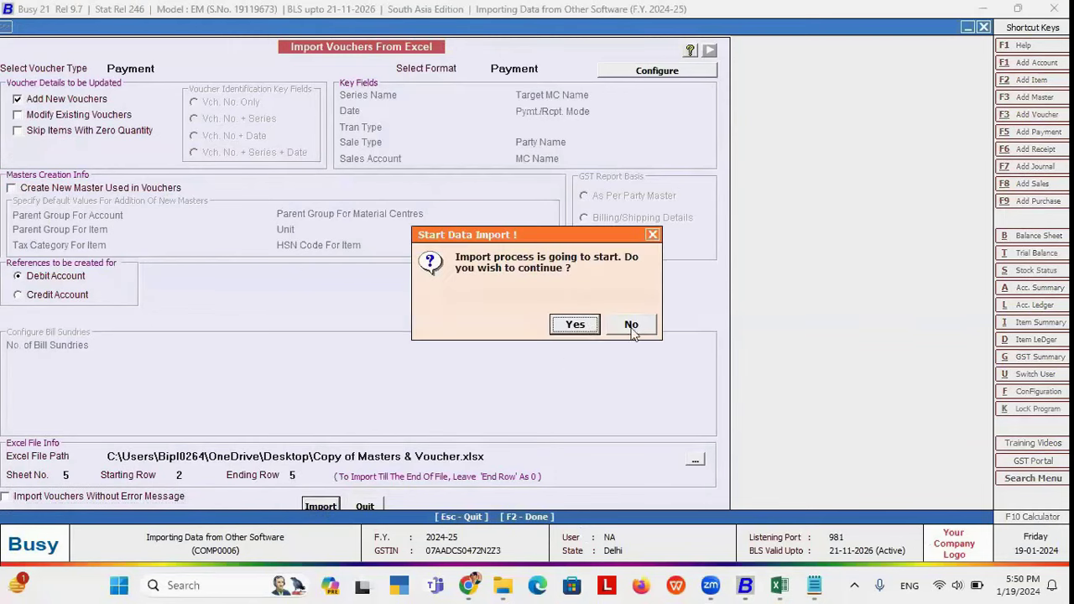
{"action": "left_click", "coordinate": [574, 326]}
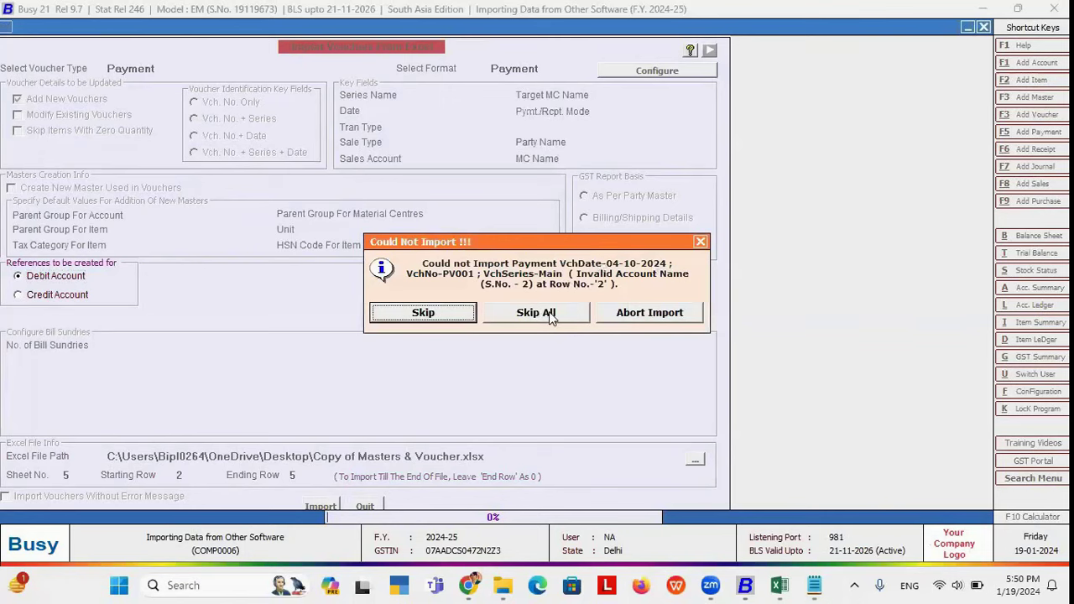
{"action": "left_click", "coordinate": [426, 312]}
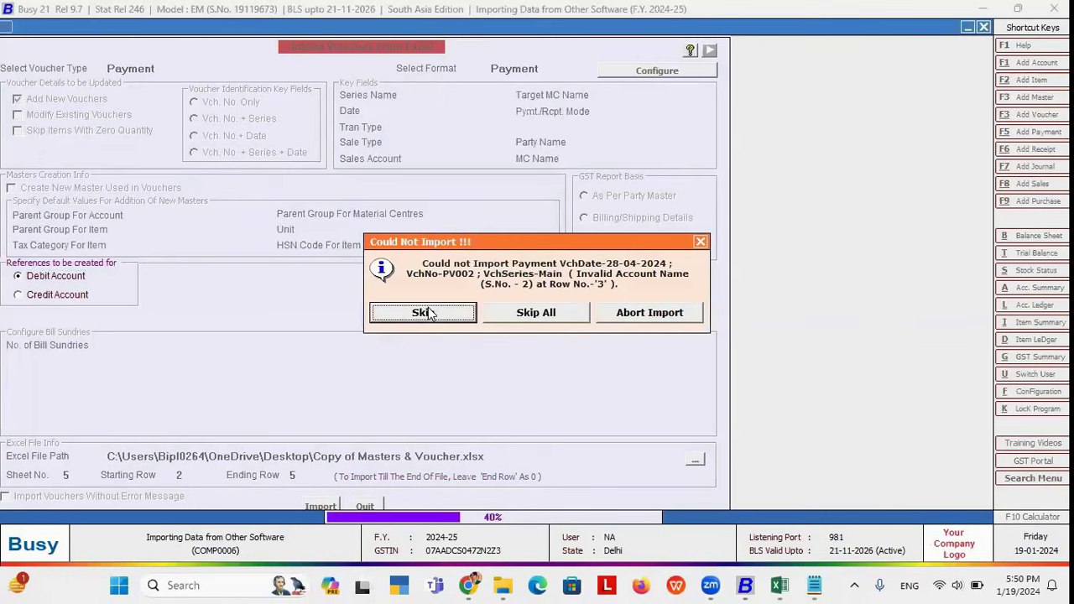
{"action": "left_click", "coordinate": [428, 312]}
{"action": "left_click", "coordinate": [519, 315]}
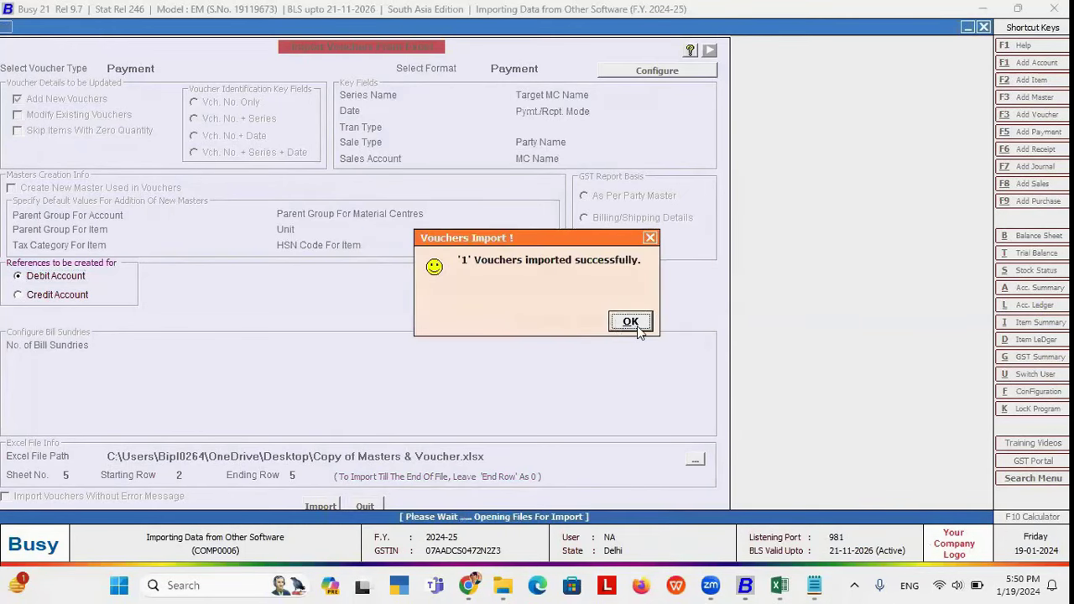
{"action": "left_click", "coordinate": [630, 322]}
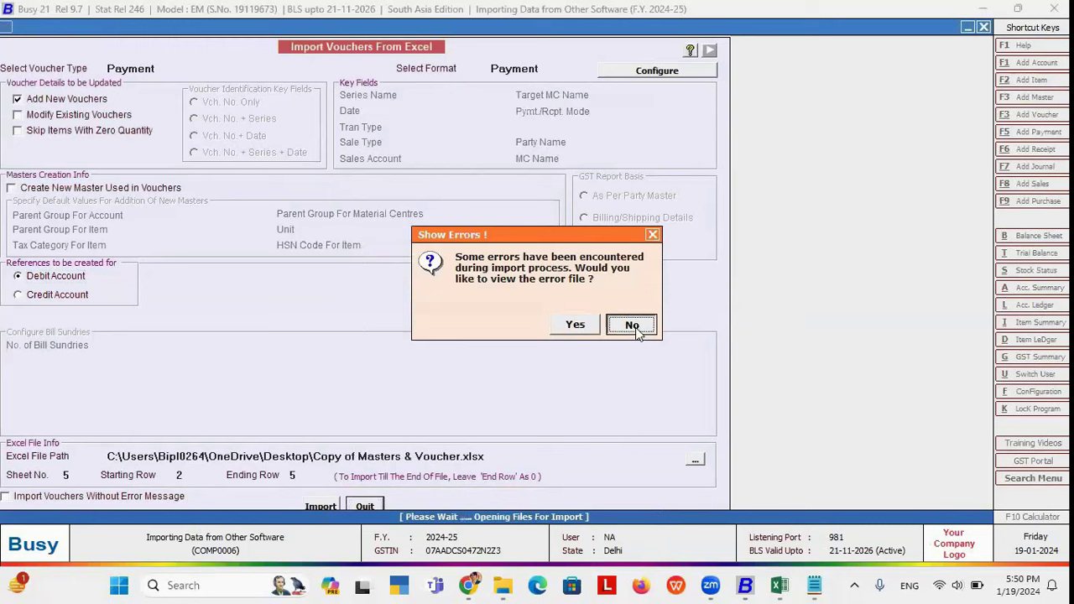
Step: View the import error file, examine the errors for the payment vouchers against the earlier sales ones, and close the file
{"action": "left_click", "coordinate": [575, 325]}
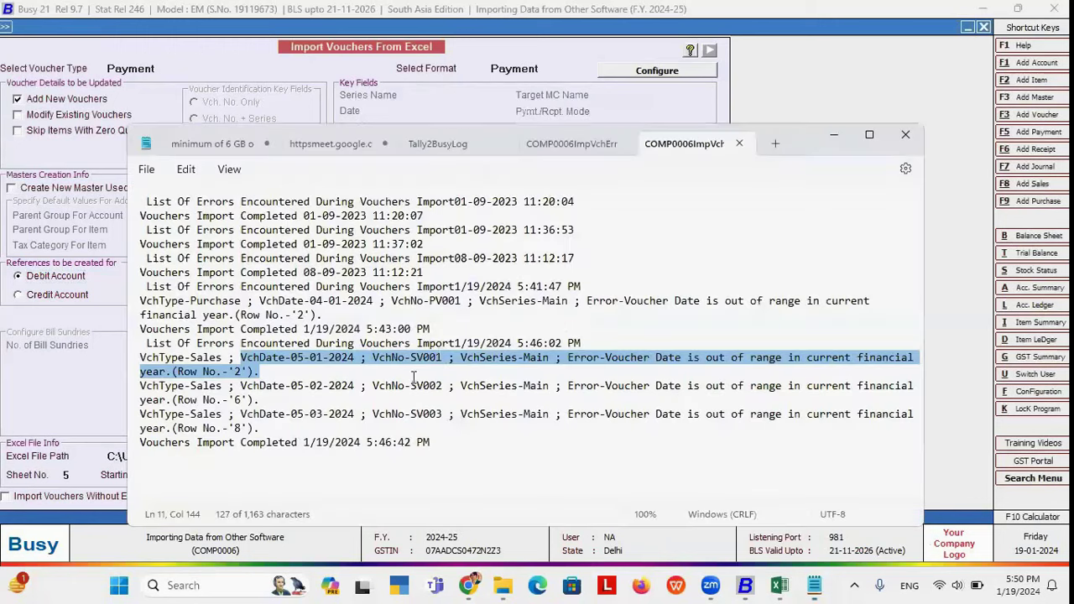
{"action": "scroll", "coordinate": [915, 432], "scroll_direction": "down", "scroll_amount": 1}
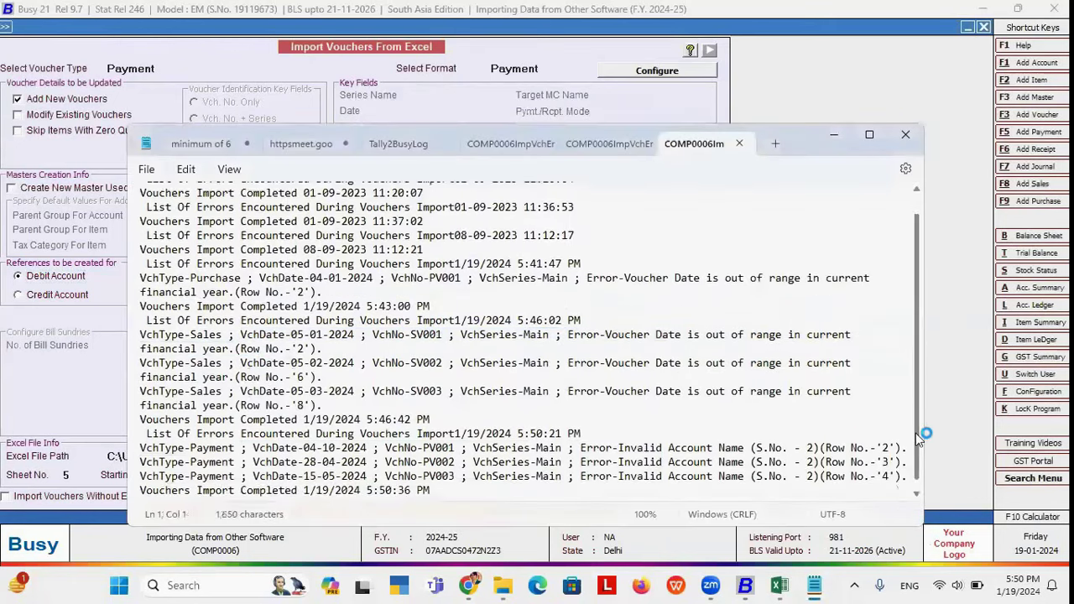
{"action": "left_click_drag", "start_coordinate": [451, 480], "coordinate": [266, 439]}
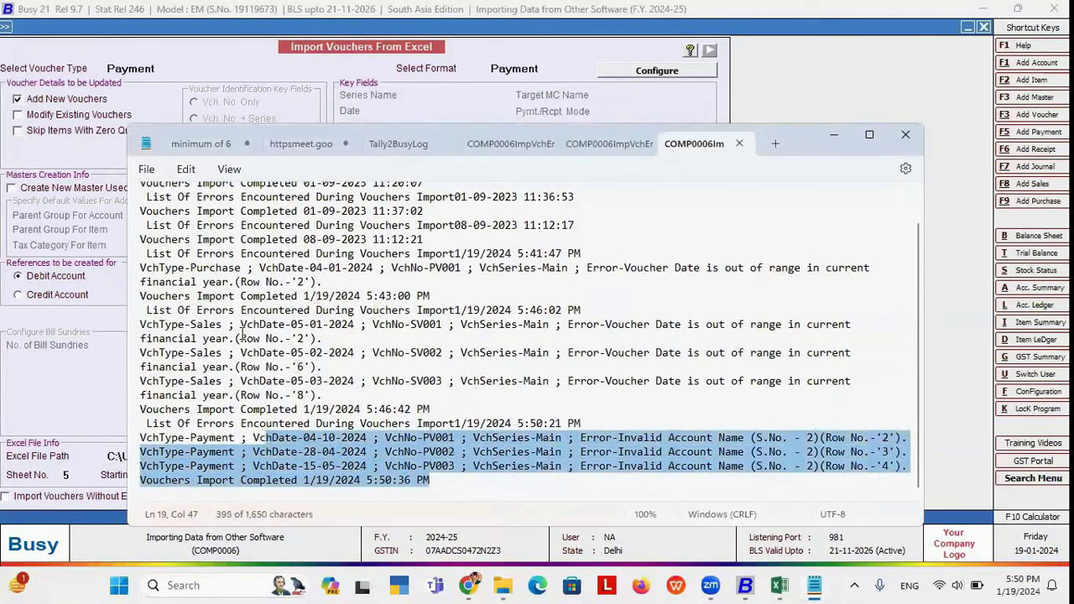
{"action": "left_click_drag", "start_coordinate": [241, 324], "coordinate": [388, 391]}
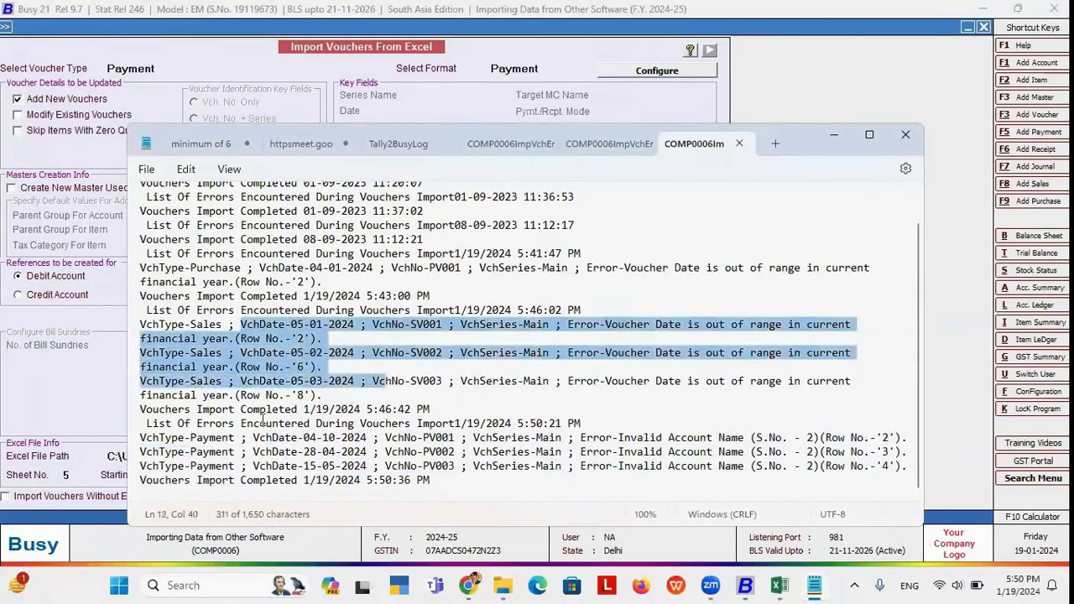
{"action": "left_click_drag", "start_coordinate": [249, 437], "coordinate": [432, 457]}
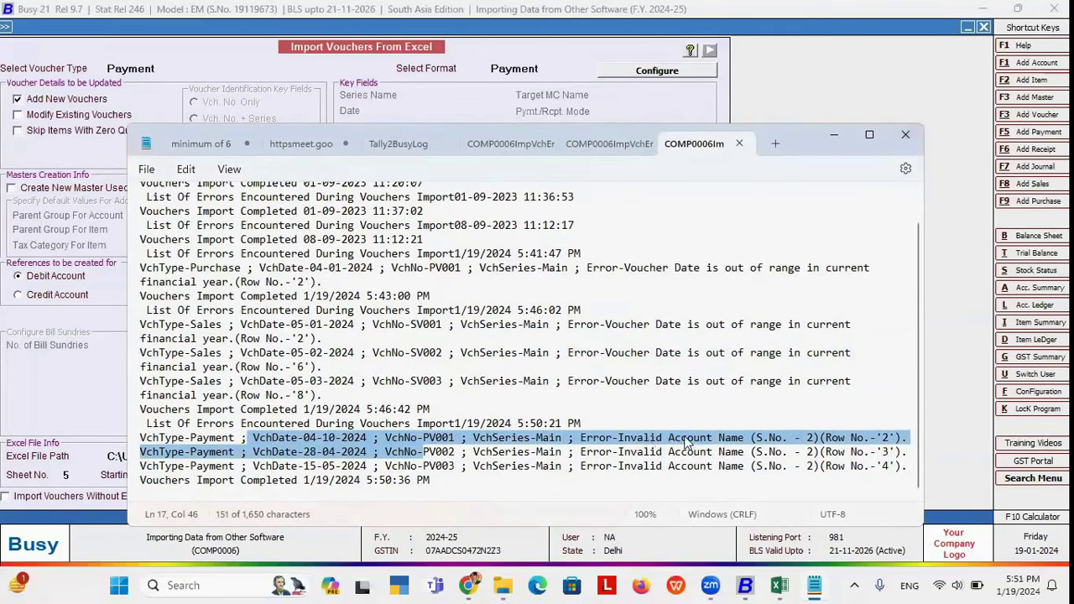
{"action": "left_click", "coordinate": [908, 134]}
Step: Switch to Excel and check the credit and debit account names of payment voucher PV001
{"action": "left_click", "coordinate": [813, 584]}
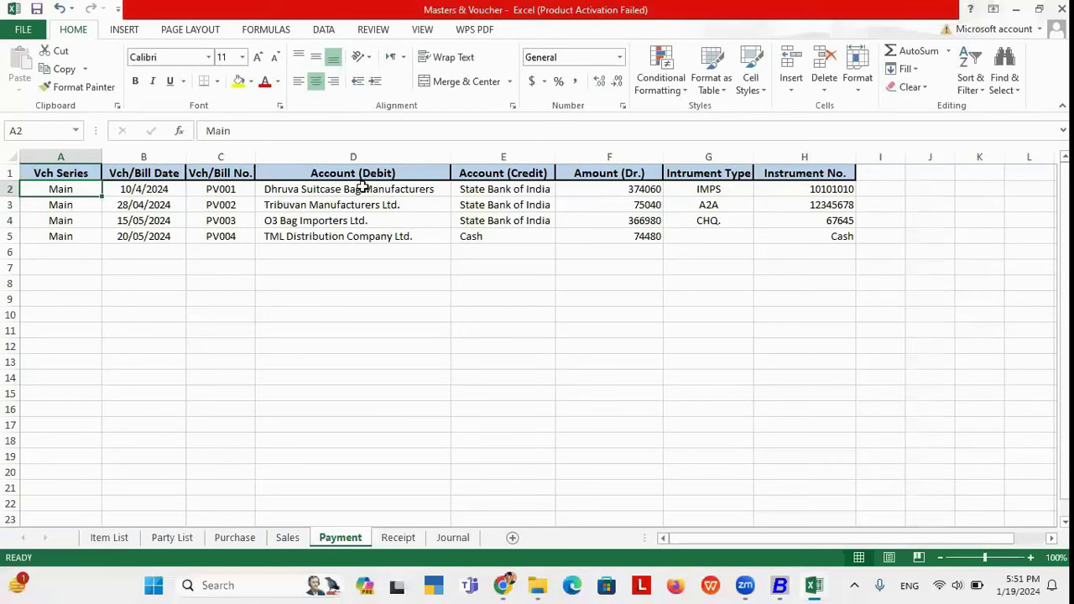
{"action": "left_click", "coordinate": [507, 183]}
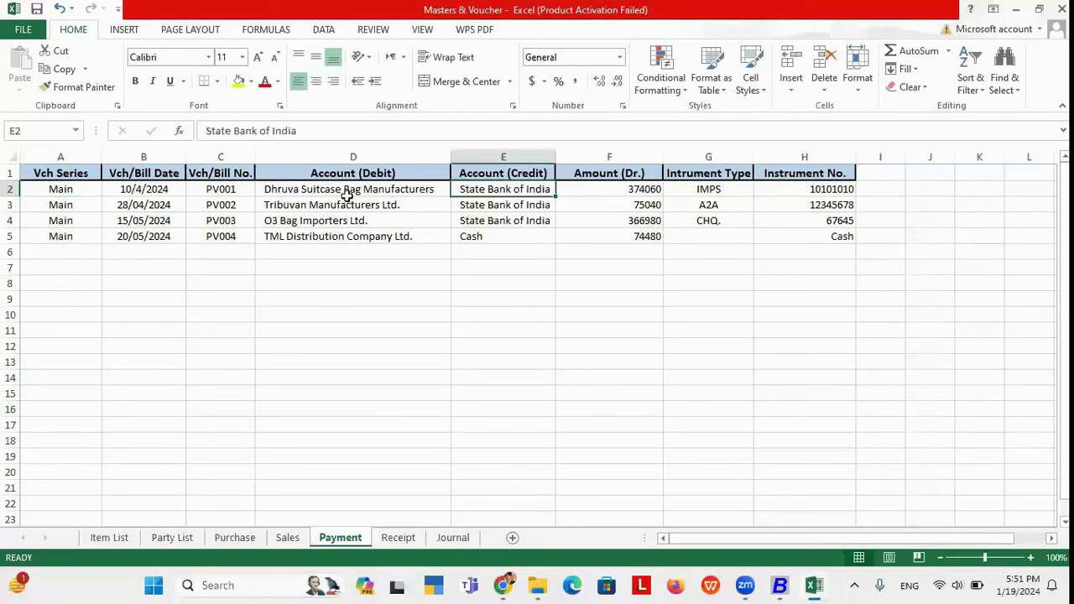
{"action": "left_click", "coordinate": [349, 190]}
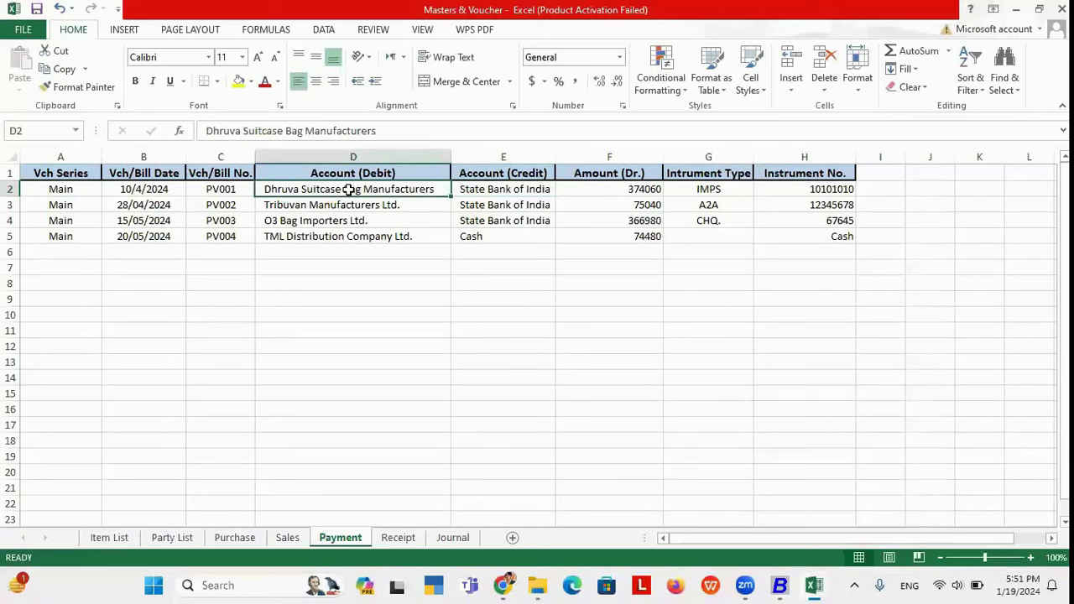
Step: Switch back to Busy, enable creation of new masters used in vouchers, and quit the voucher import
{"action": "left_click", "coordinate": [779, 583]}
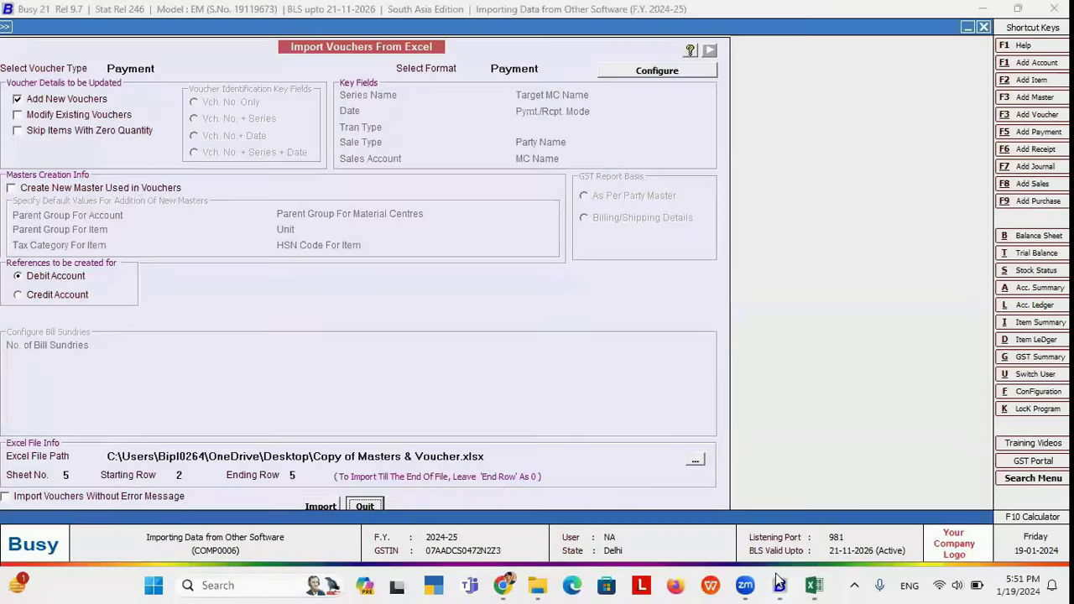
{"action": "left_click", "coordinate": [79, 190]}
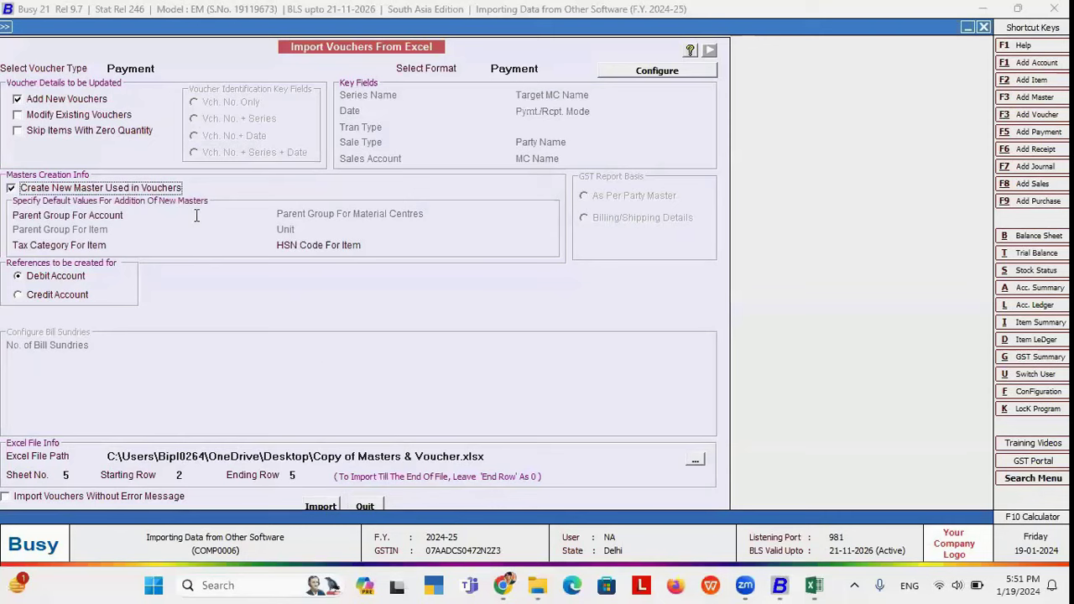
{"action": "left_click", "coordinate": [361, 507]}
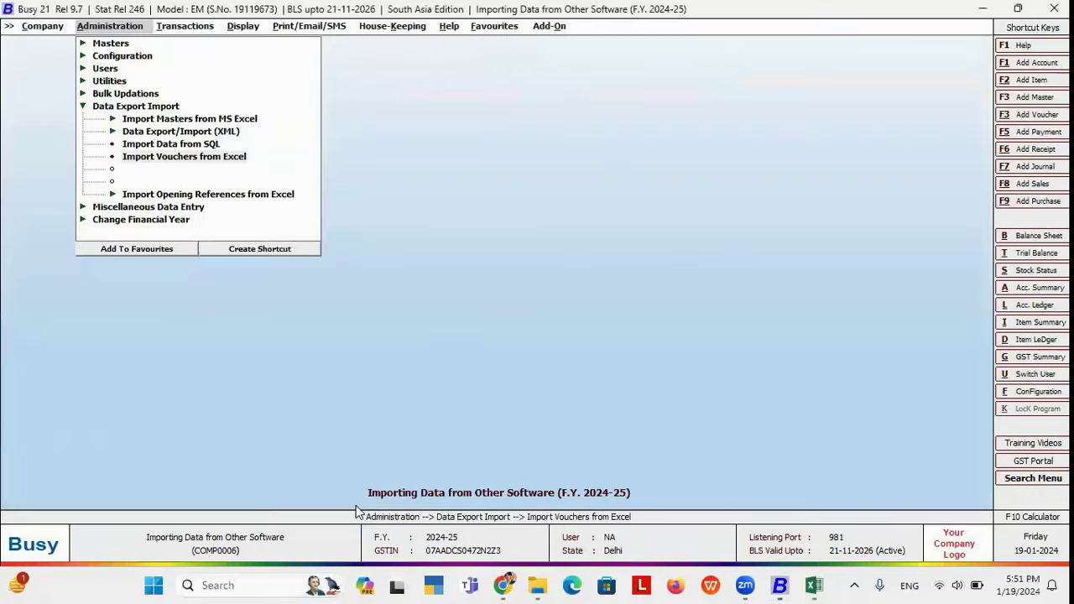
Step: Switch to Excel and review the voucher columns on the Receipt sheet
{"action": "left_click", "coordinate": [816, 585]}
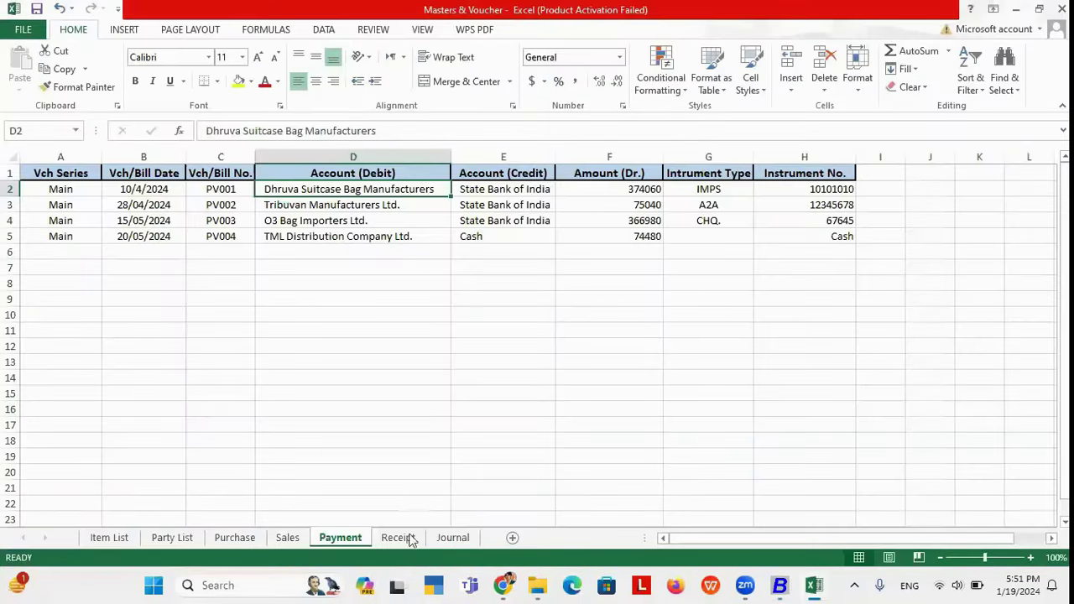
{"action": "left_click", "coordinate": [409, 539]}
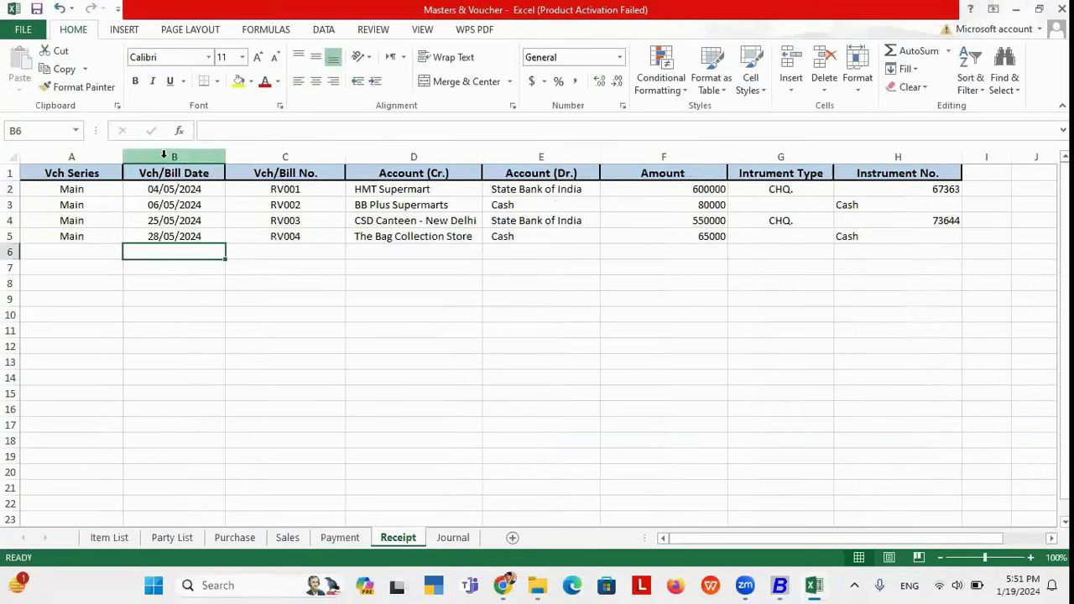
Step: Switch back to Busy and start a voucher import from Excel with voucher type Receipt and the Receipt format
{"action": "mouse_move", "coordinate": [783, 584]}
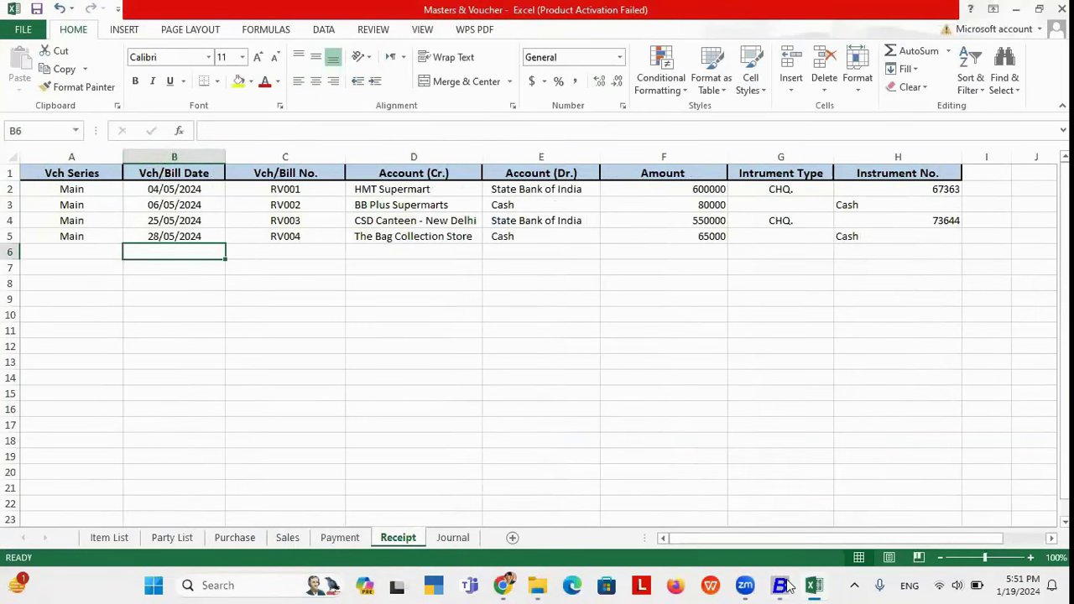
{"action": "left_click", "coordinate": [783, 585]}
{"action": "key", "text": "Return"}
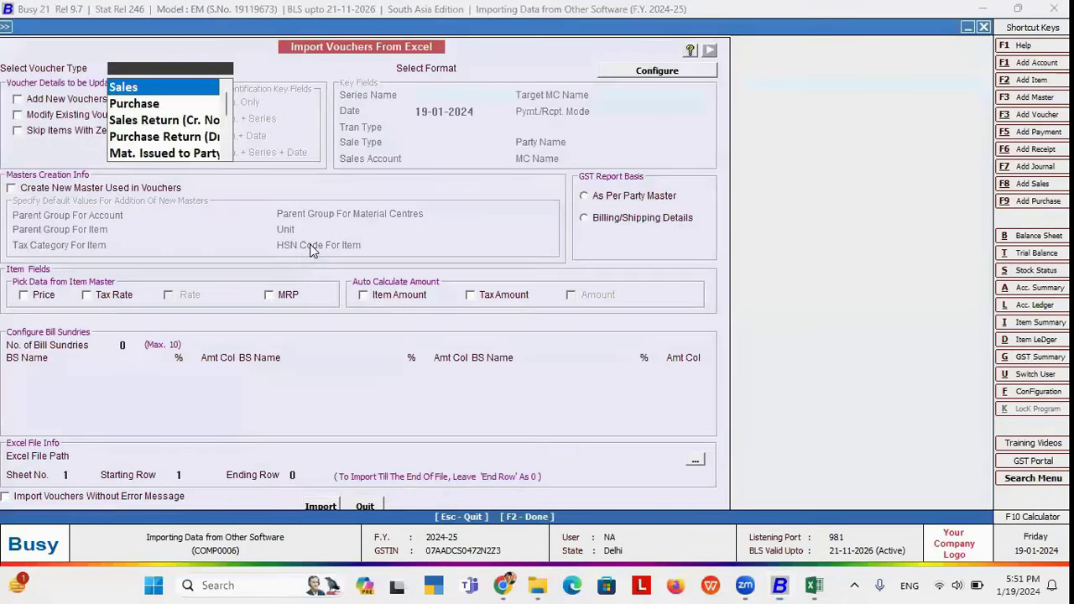
{"action": "key", "text": "r"}
{"action": "key", "text": "Return"}
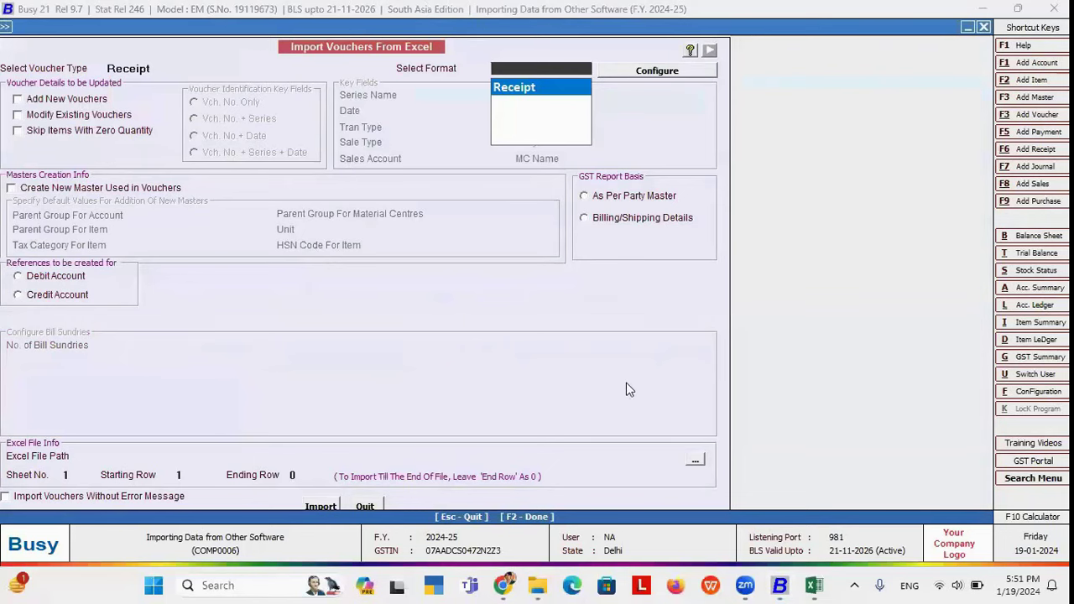
{"action": "left_click", "coordinate": [550, 88]}
Step: Open the Receipt format's configuration, examine its field-to-Excel-column mapping, and return to the import form
{"action": "left_click", "coordinate": [647, 76]}
{"action": "double_click", "coordinate": [71, 183]}
{"action": "left_click", "coordinate": [82, 196]}
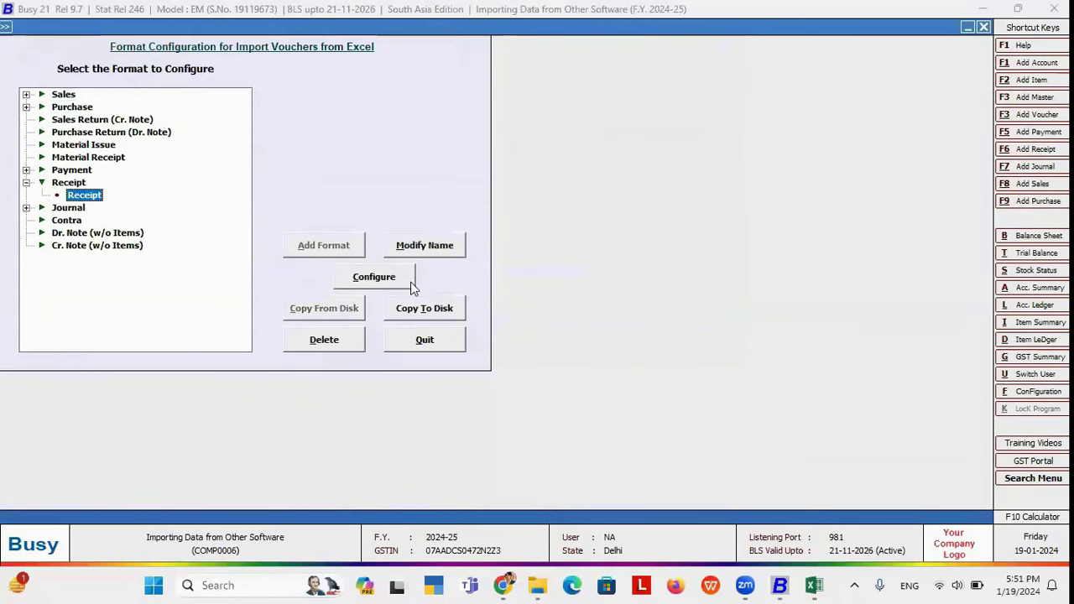
{"action": "left_click", "coordinate": [410, 282]}
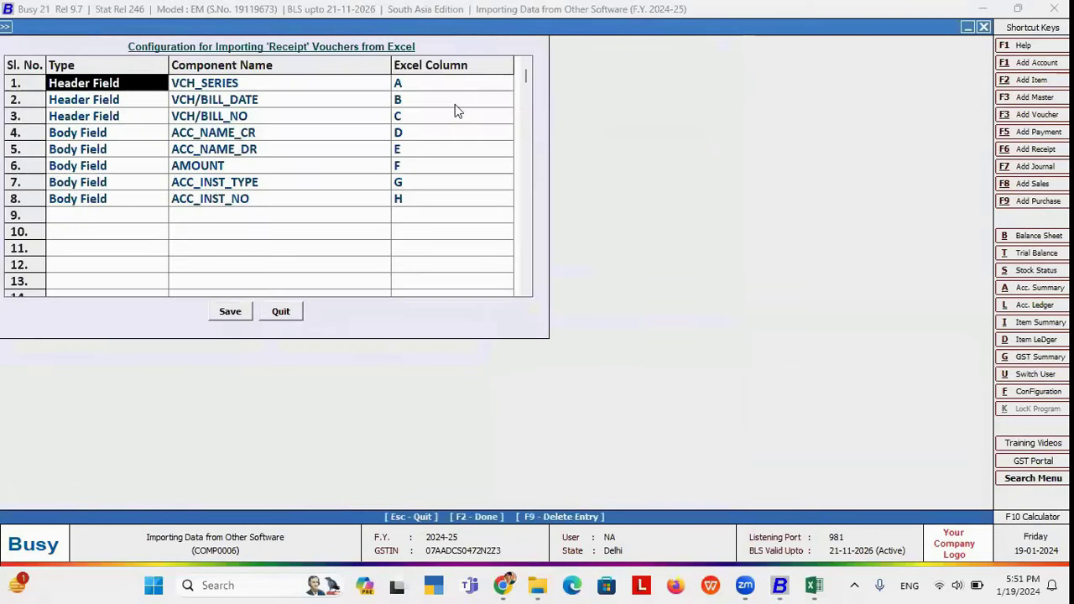
{"action": "key", "text": "Escape"}
{"action": "key", "text": "Return"}
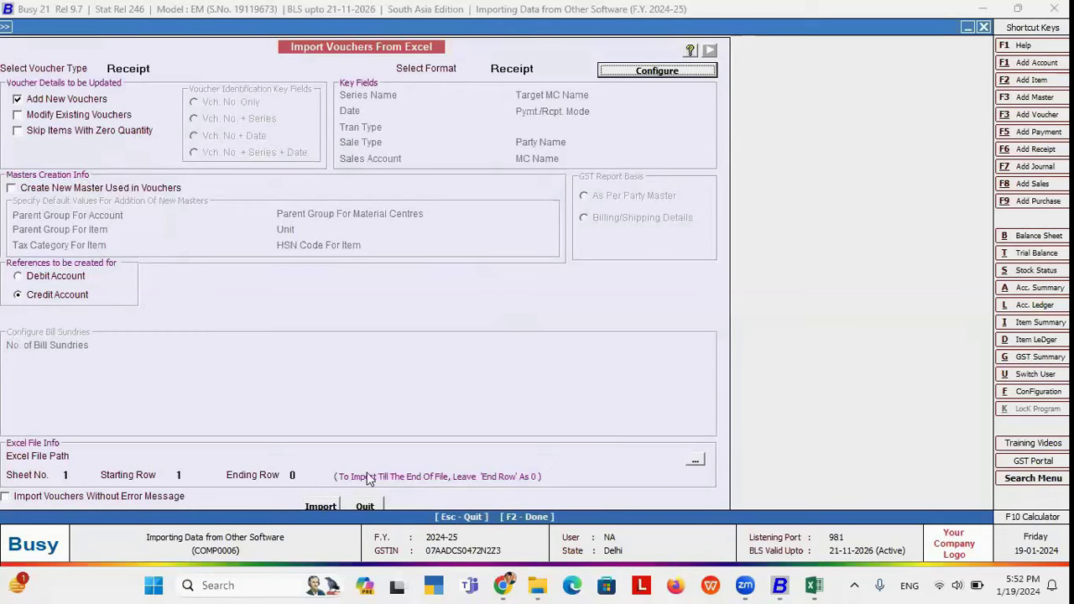
Step: Choose Copy of Masters & Voucher.xlsx on the Desktop as the import file and set the sheet number to 7
{"action": "left_click", "coordinate": [695, 462]}
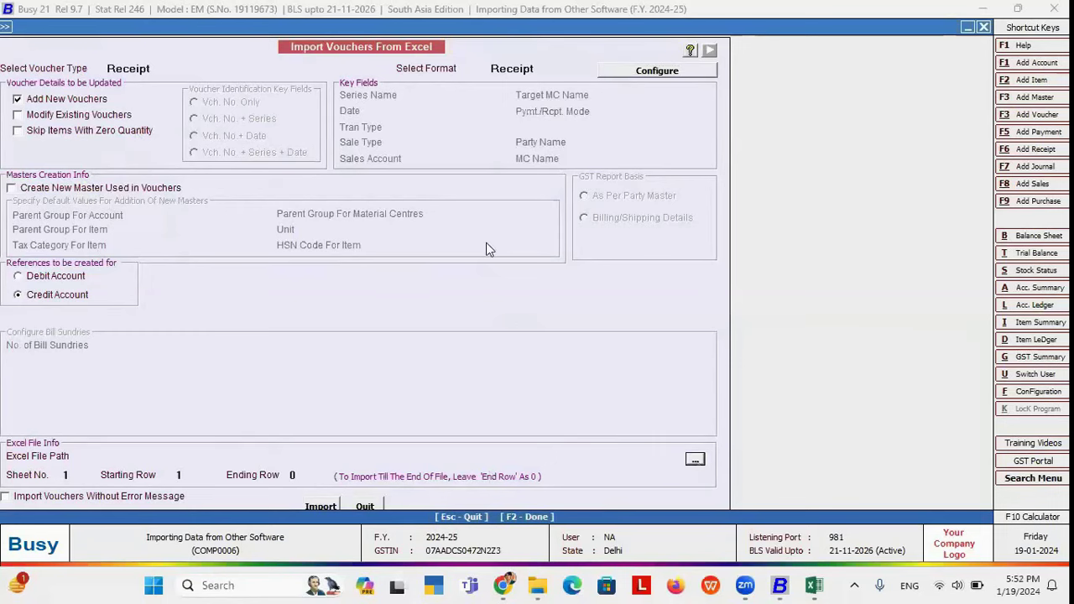
{"action": "left_click", "coordinate": [265, 328]}
{"action": "left_click", "coordinate": [425, 459]}
{"action": "left_click", "coordinate": [87, 474]}
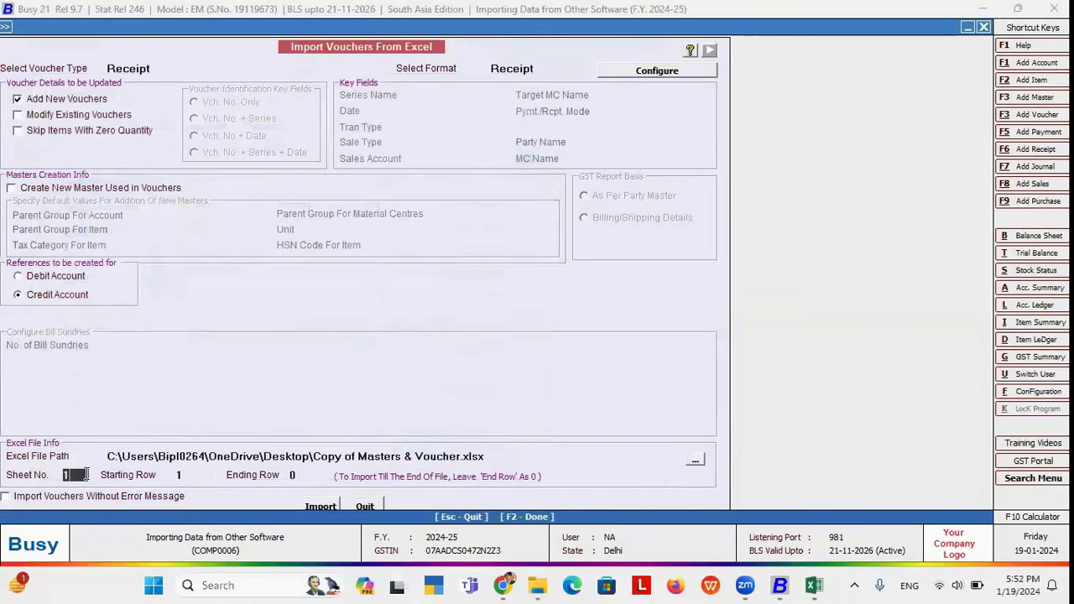
{"action": "type", "text": "7"}
{"action": "key", "text": "Return"}
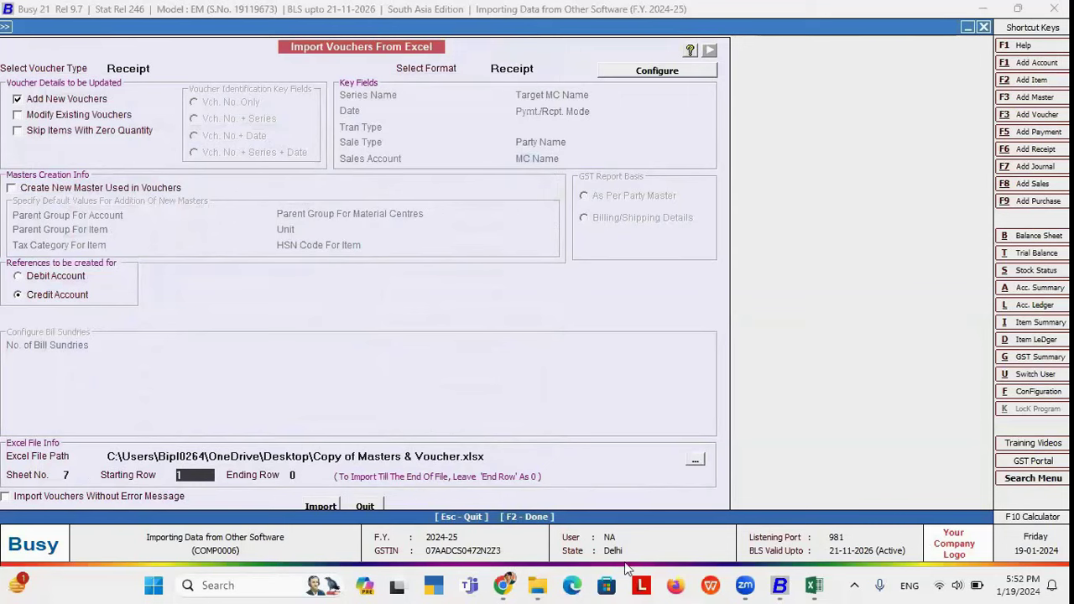
Step: Check the Receipt sheet's position in the Excel workbook and set the sheet number in Busy to 6
{"action": "left_click", "coordinate": [814, 585]}
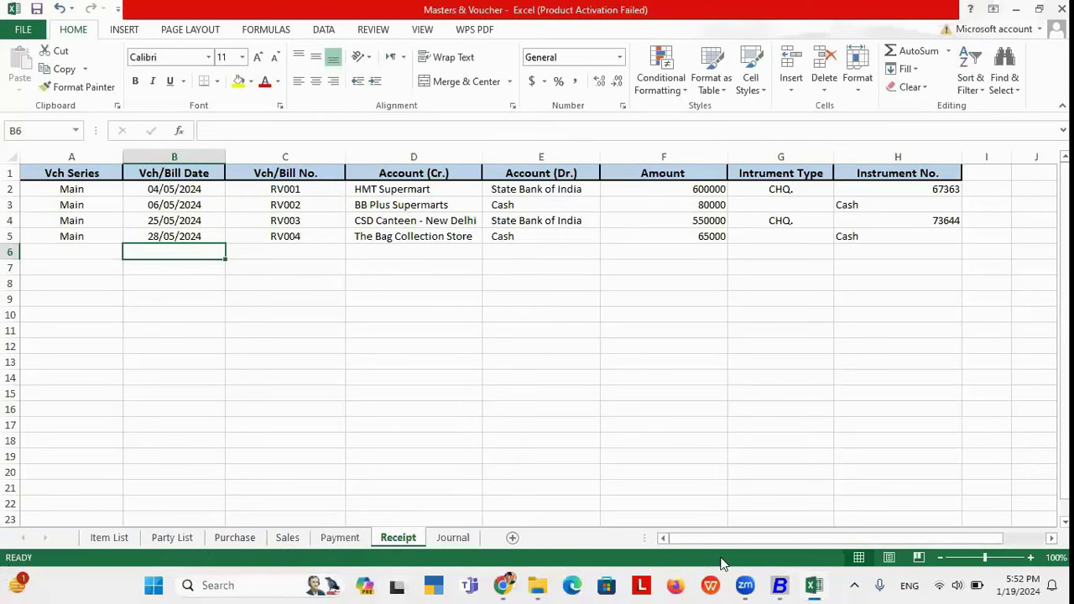
{"action": "left_click", "coordinate": [782, 585]}
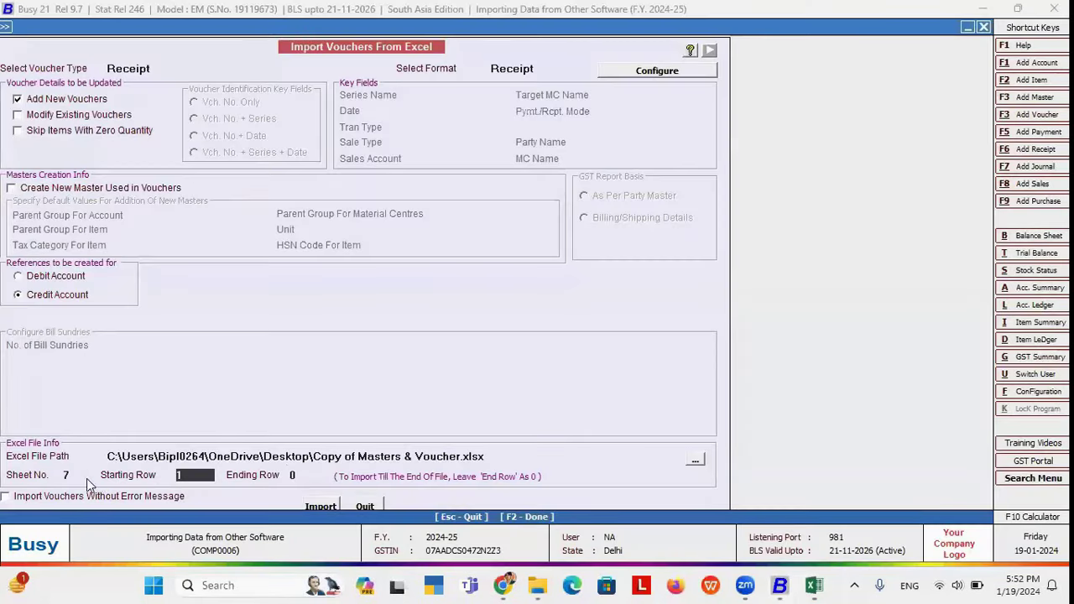
{"action": "left_click", "coordinate": [80, 477]}
{"action": "type", "text": "6"}
{"action": "key", "text": "Return"}
Step: Check the row range of the receipt vouchers in Excel and set the import to rows 2 through 5 in Busy
{"action": "left_click", "coordinate": [815, 584]}
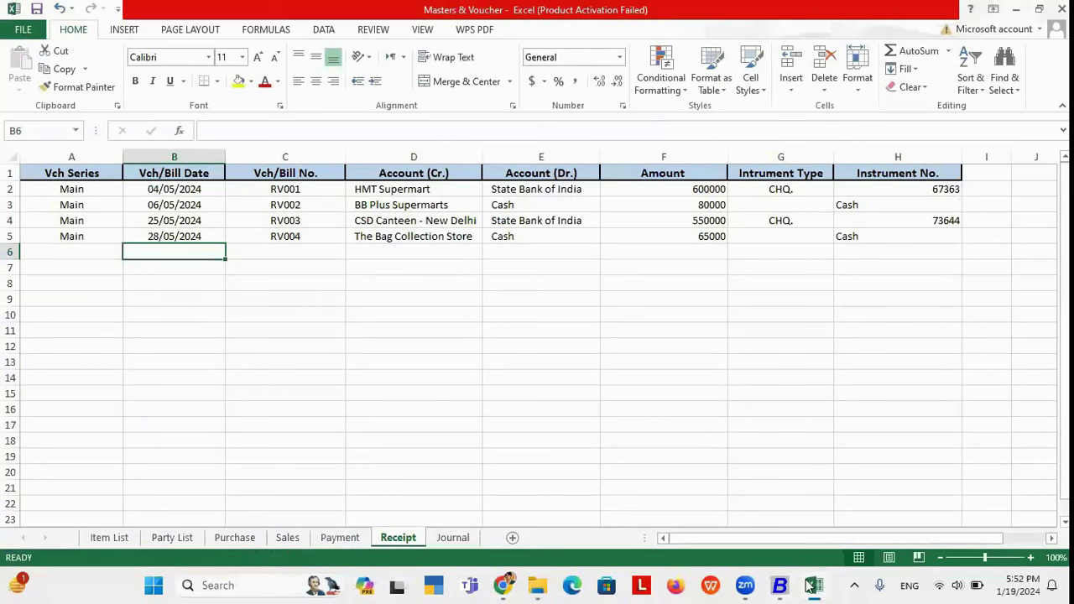
{"action": "left_click", "coordinate": [780, 585]}
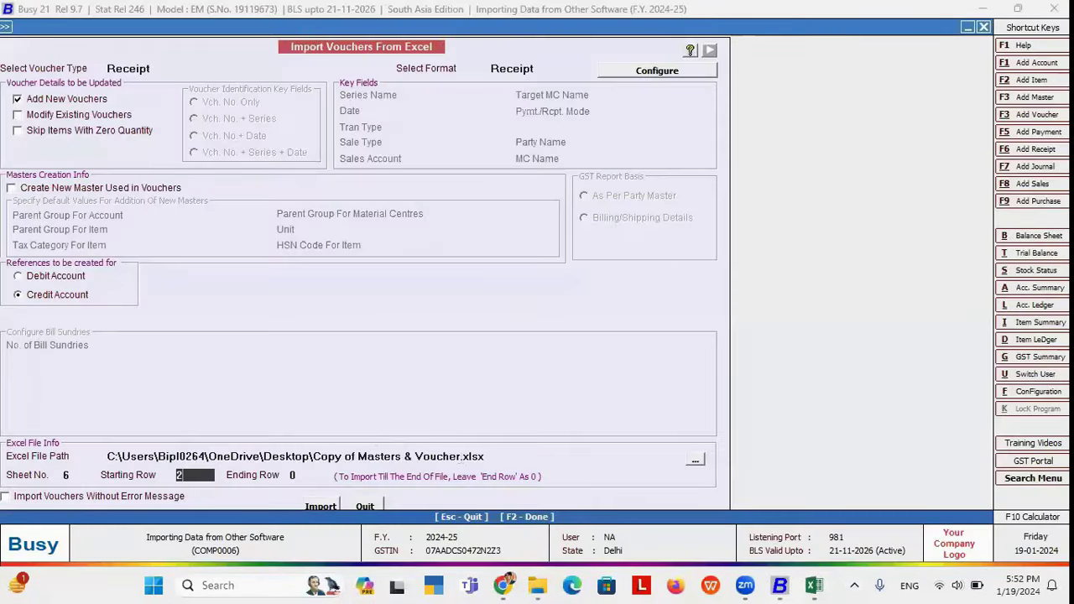
{"action": "left_click", "coordinate": [307, 476]}
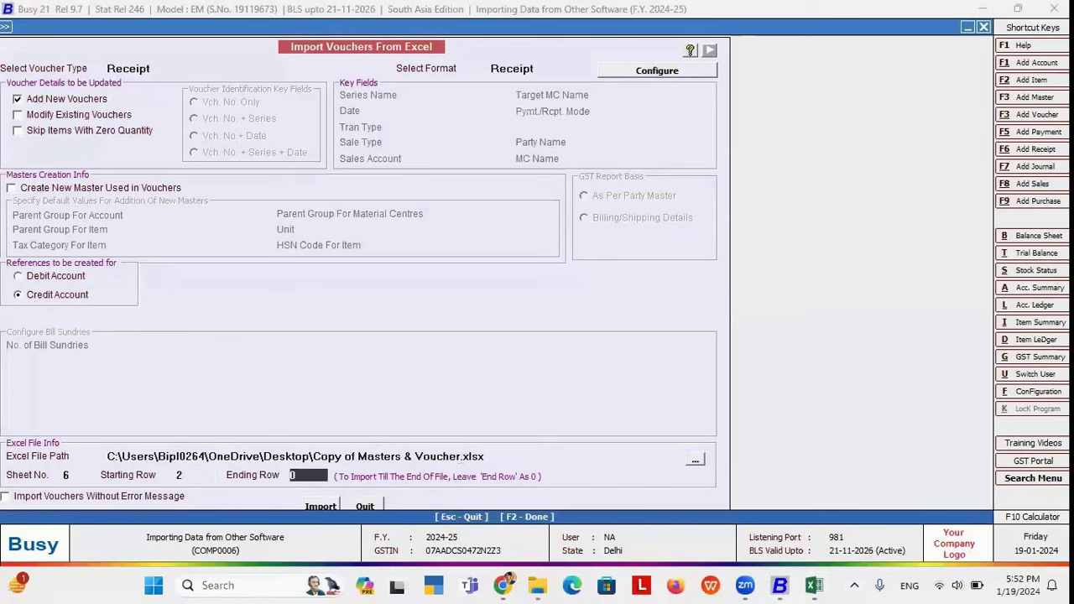
Step: Run the receipt voucher import, answer its error prompt, and close the import summary
{"action": "left_click", "coordinate": [322, 505]}
{"action": "left_click", "coordinate": [574, 322]}
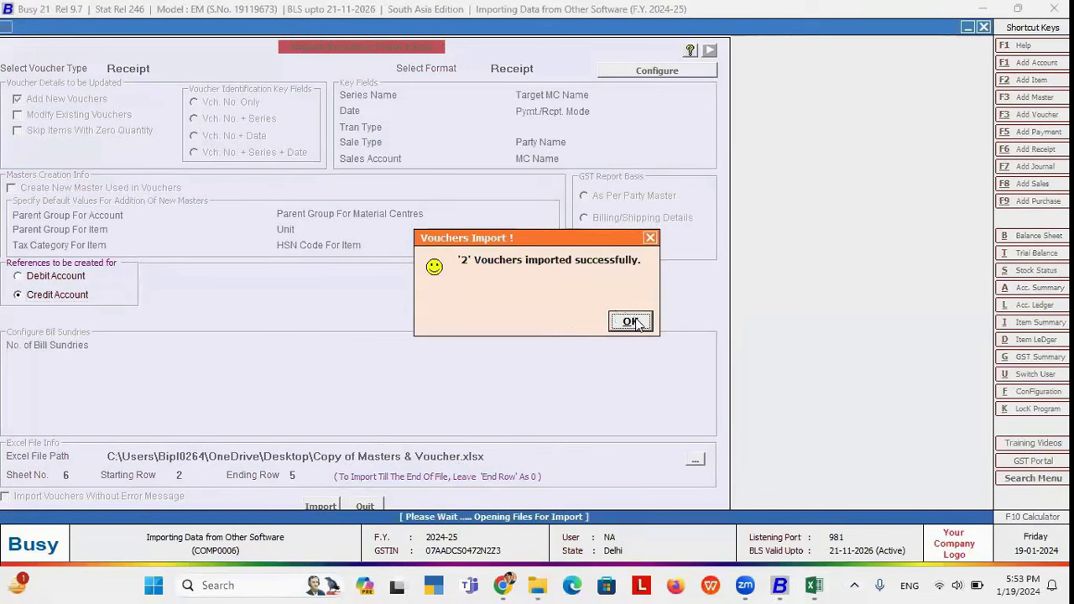
{"action": "left_click", "coordinate": [631, 322]}
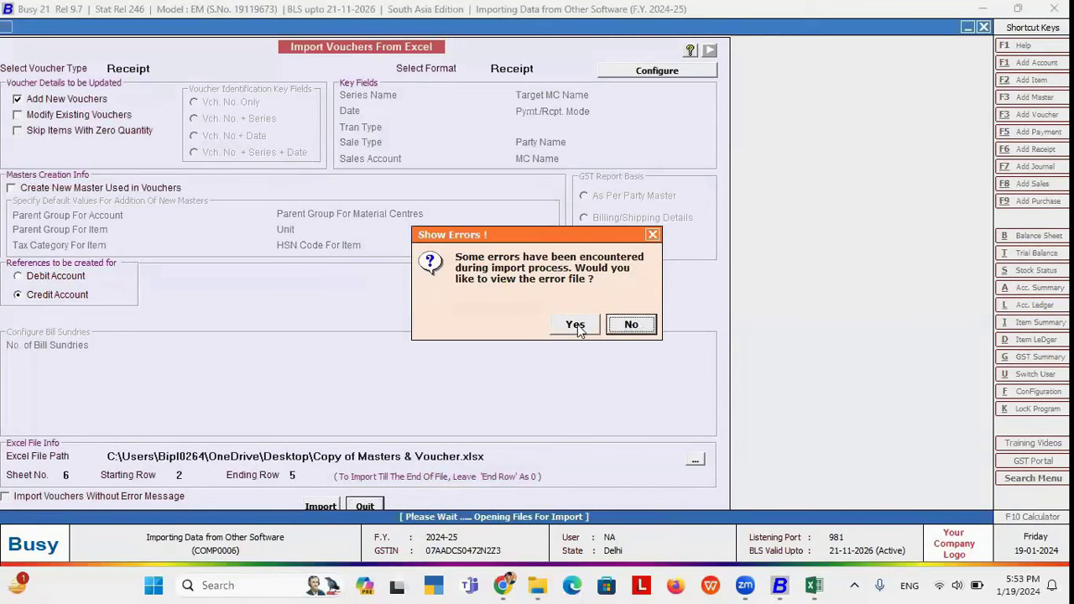
Step: View the import error file and examine the errors logged for receipt vouchers RV001 and RV003
{"action": "left_click", "coordinate": [575, 326]}
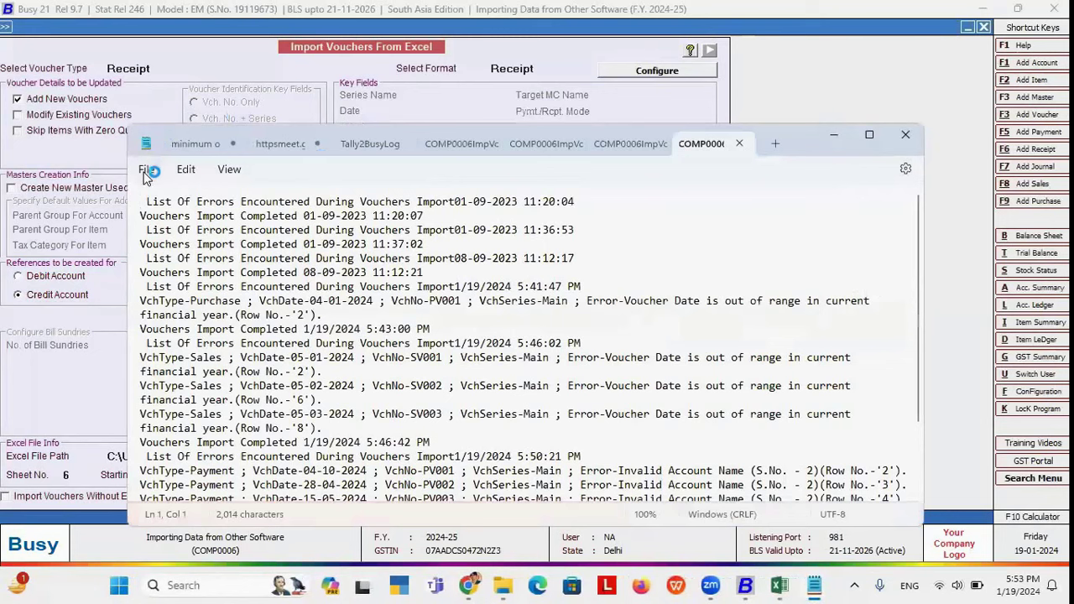
{"action": "left_click", "coordinate": [148, 170]}
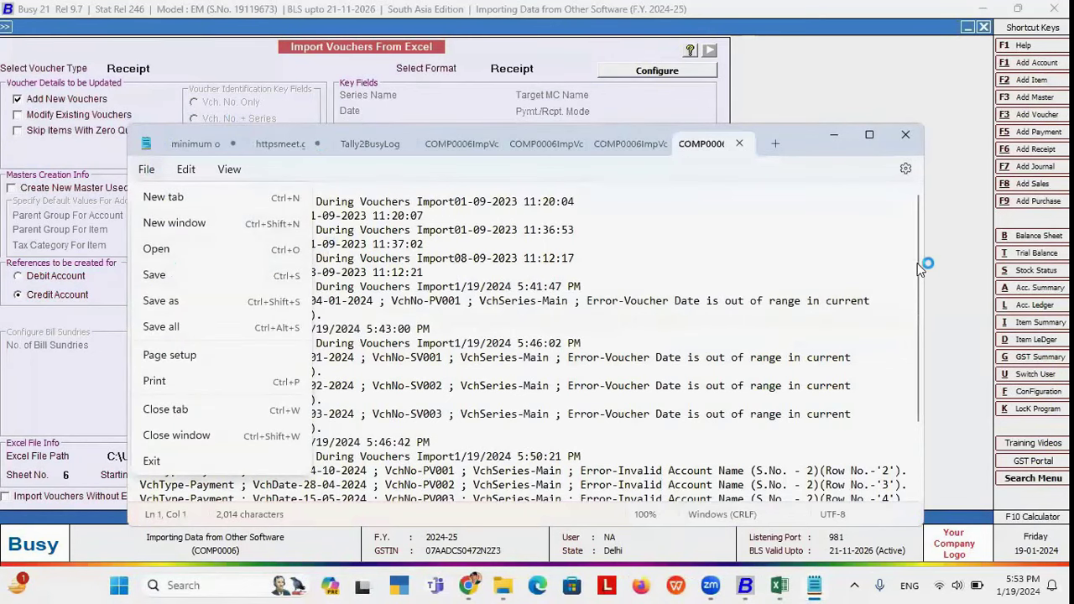
{"action": "scroll", "coordinate": [914, 333], "scroll_direction": "down", "scroll_amount": 1}
{"action": "scroll", "coordinate": [915, 333], "scroll_direction": "down", "scroll_amount": 1}
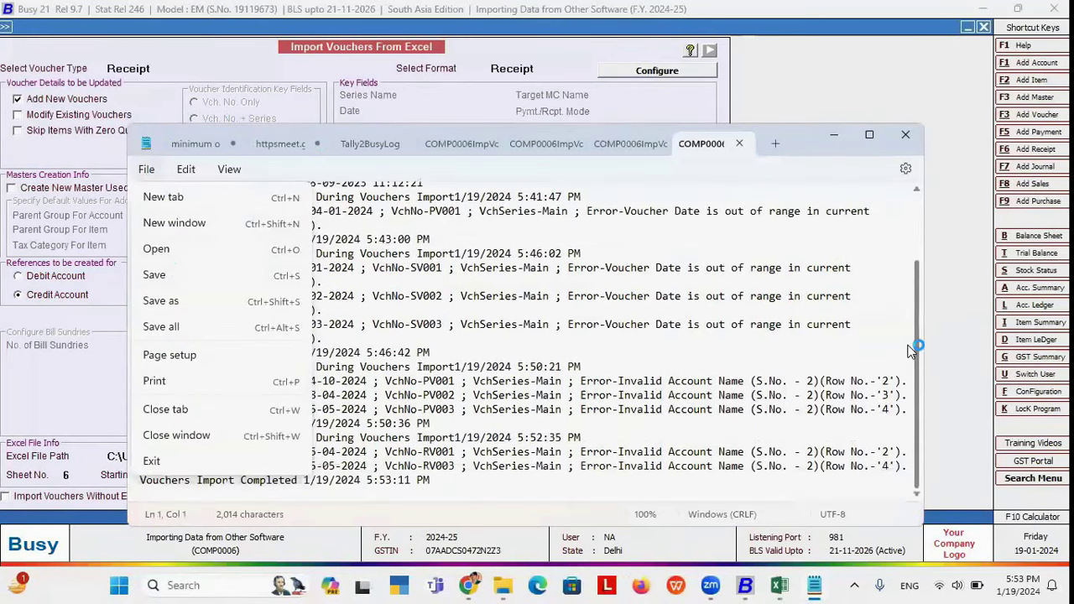
{"action": "left_click", "coordinate": [564, 476]}
{"action": "left_click_drag", "start_coordinate": [578, 453], "coordinate": [741, 468]}
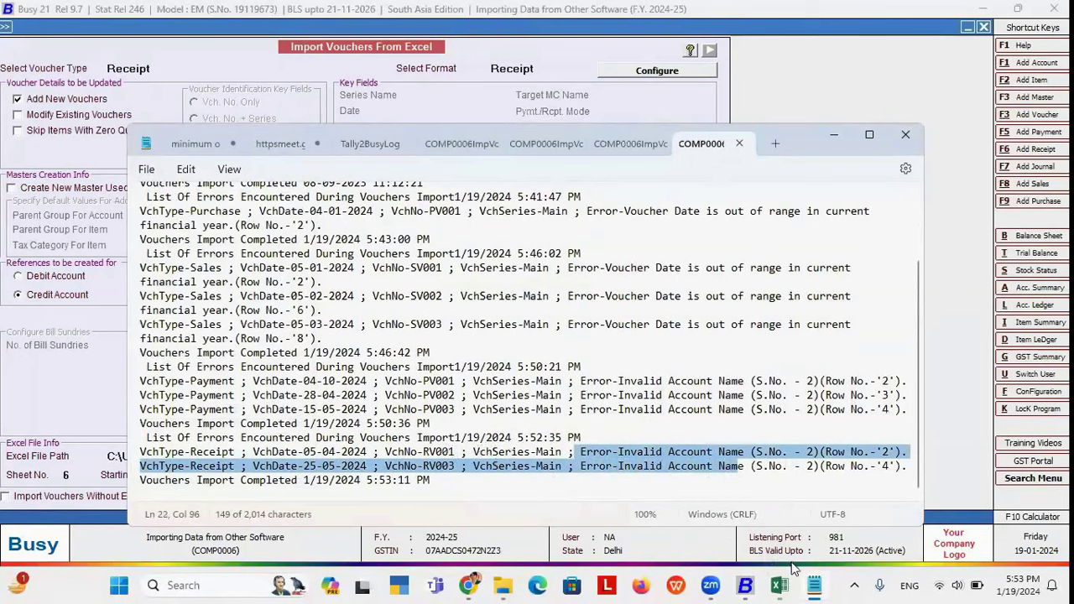
Step: Switch to Excel and check the credit and debit accounts of receipt voucher RV001 against the Party List sheet
{"action": "mouse_move", "coordinate": [787, 584]}
{"action": "left_click", "coordinate": [789, 519]}
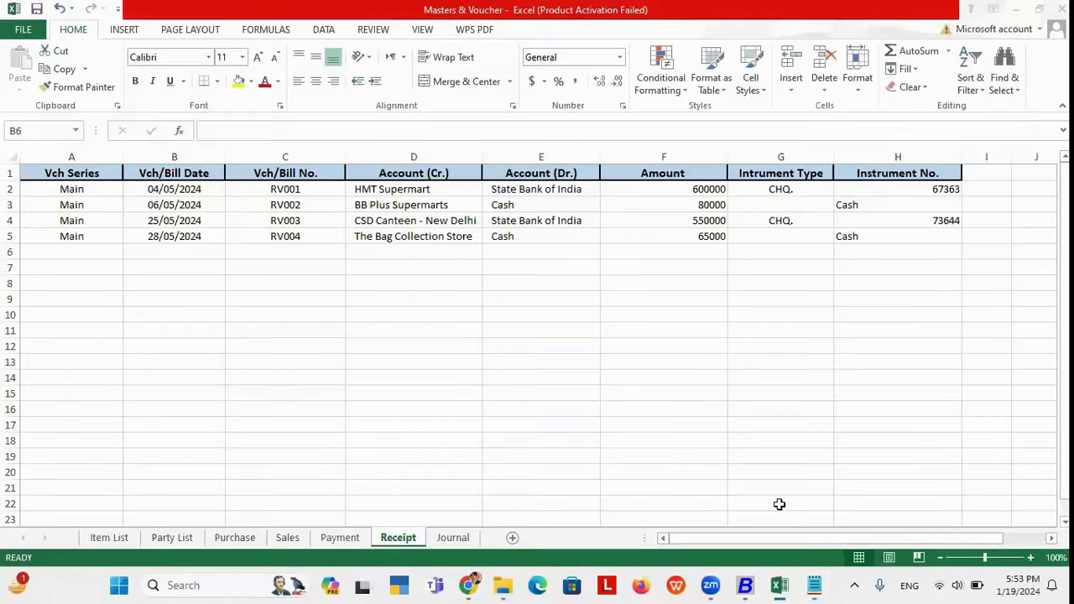
{"action": "left_click", "coordinate": [416, 191]}
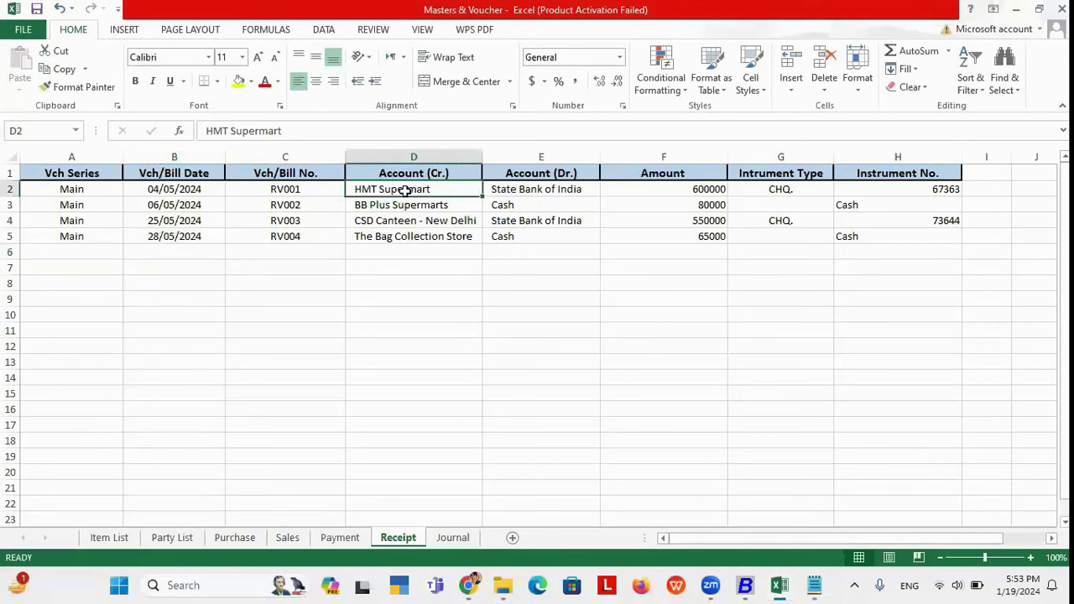
{"action": "left_click", "coordinate": [167, 542]}
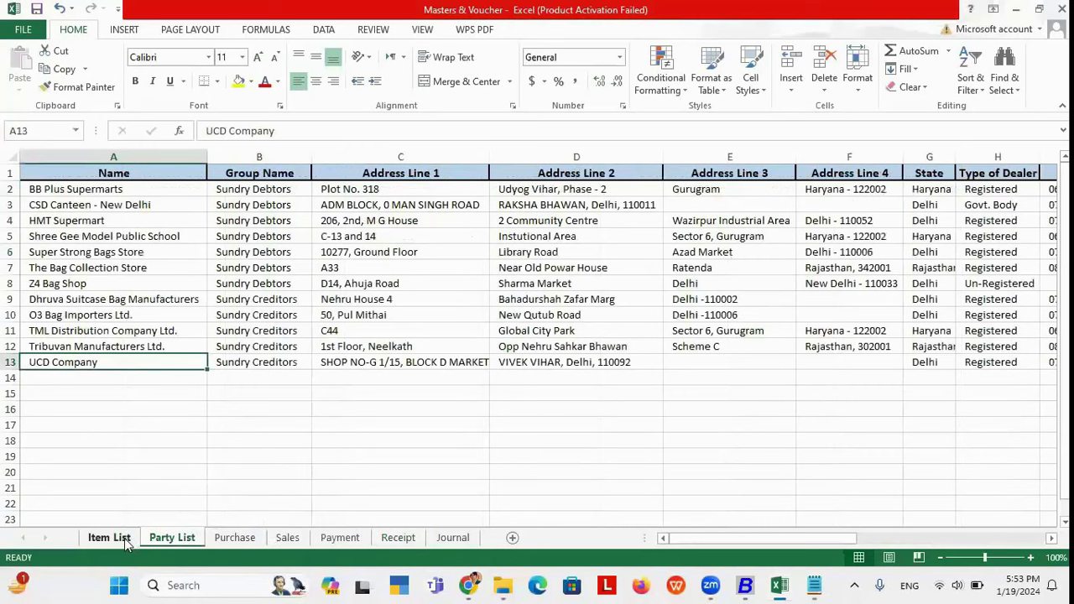
{"action": "left_click", "coordinate": [398, 538]}
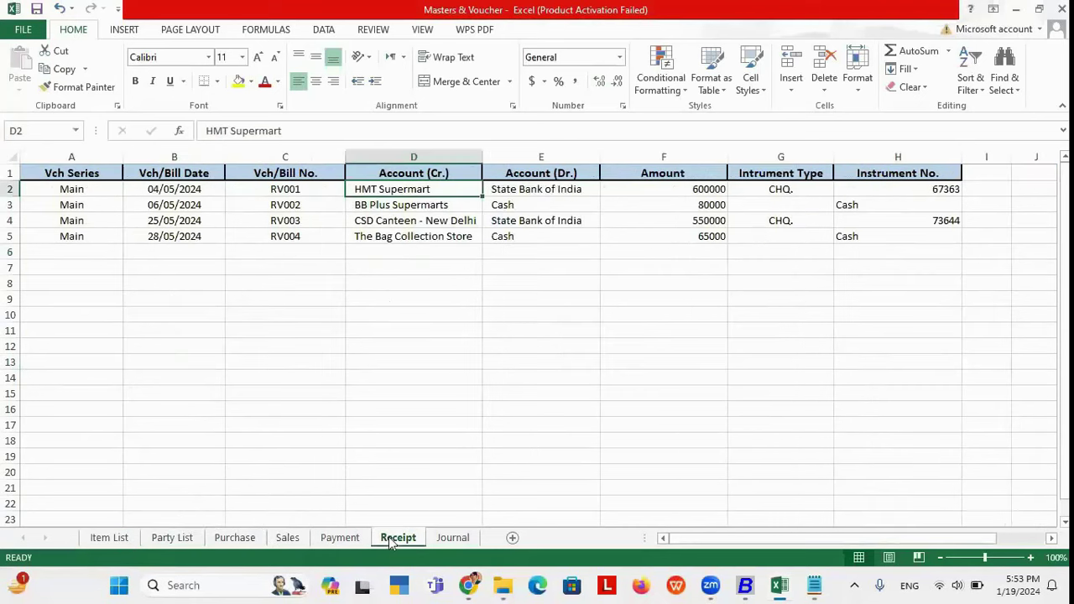
{"action": "left_click", "coordinate": [556, 189]}
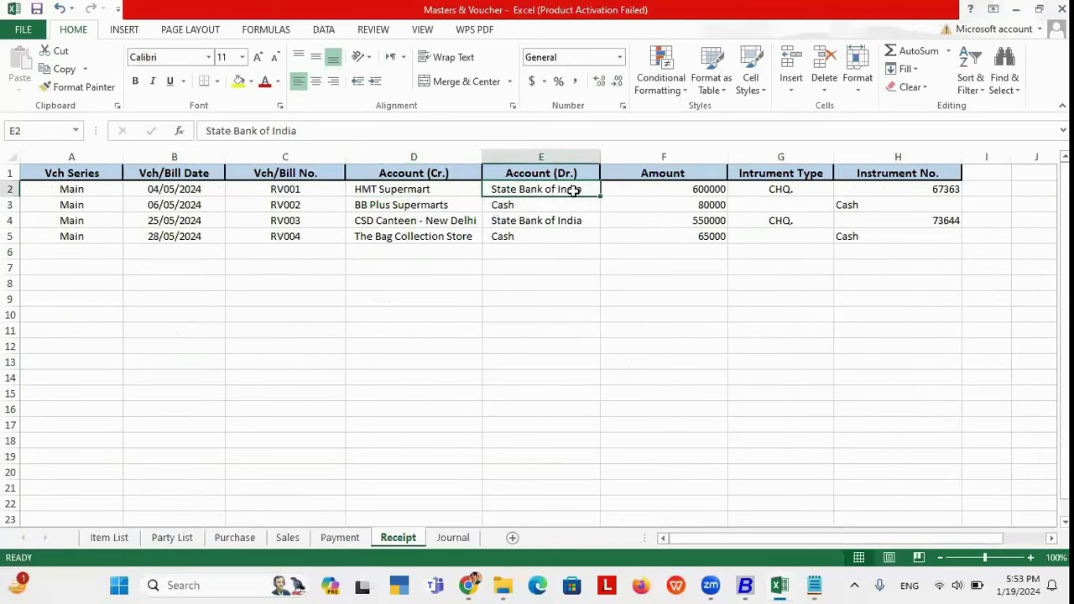
{"action": "left_click", "coordinate": [432, 191]}
{"action": "left_click", "coordinate": [525, 191]}
Step: Switch back to Busy, enable creation of new masters used in vouchers, and quit the receipt import
{"action": "mouse_move", "coordinate": [745, 585]}
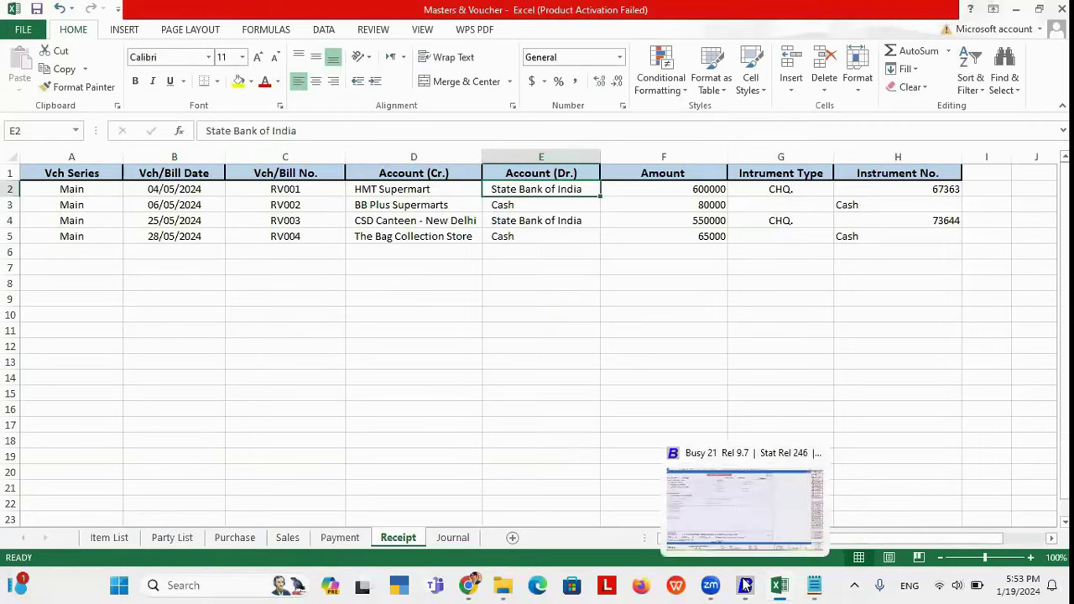
{"action": "left_click", "coordinate": [738, 515]}
{"action": "left_click", "coordinate": [40, 190]}
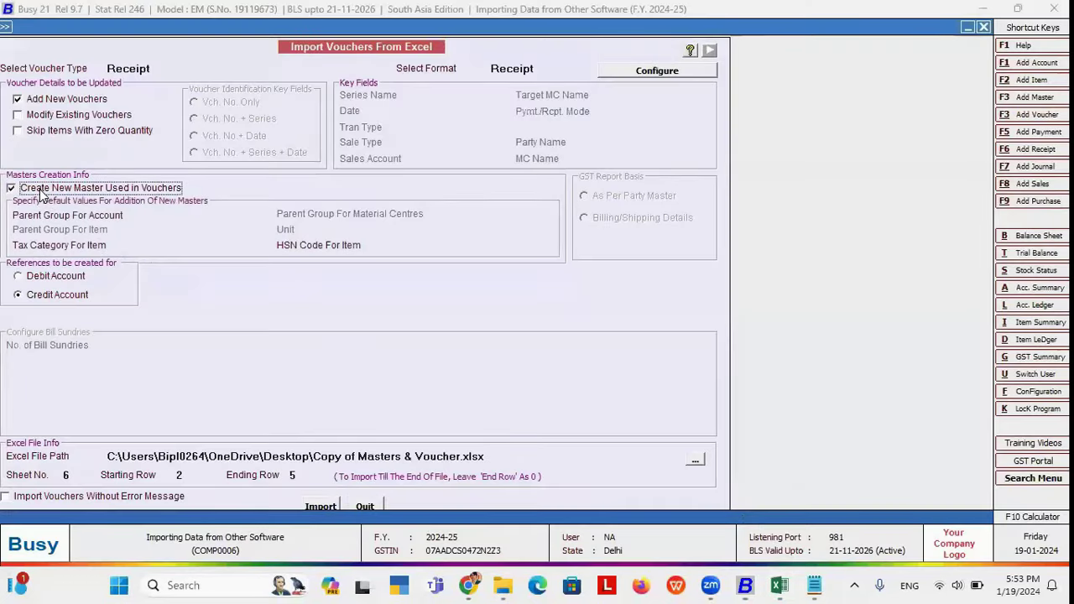
{"action": "key", "text": "Escape"}
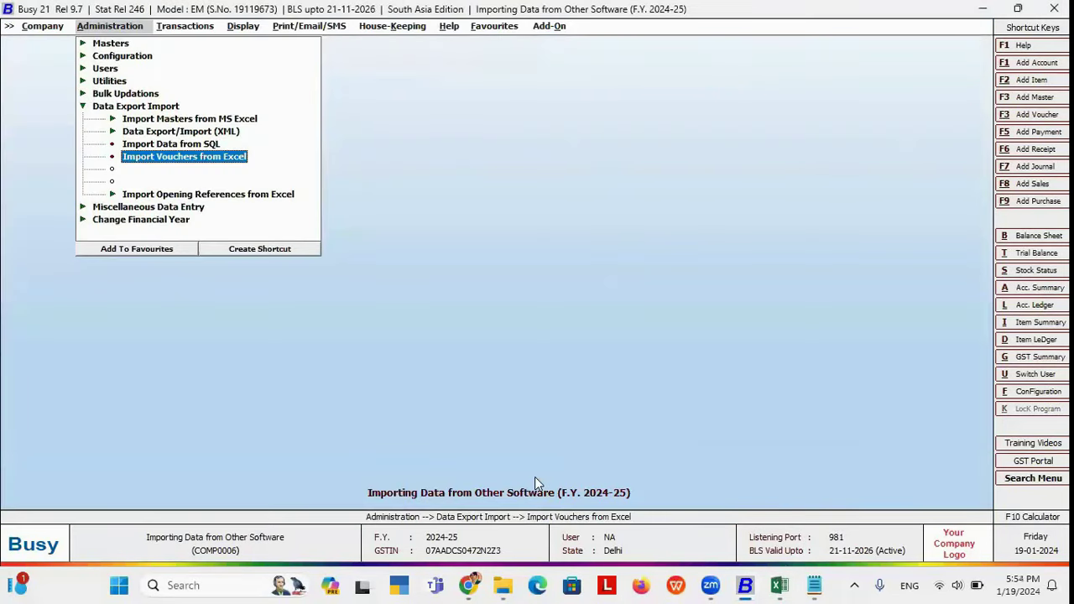
{"action": "left_click", "coordinate": [470, 585]}
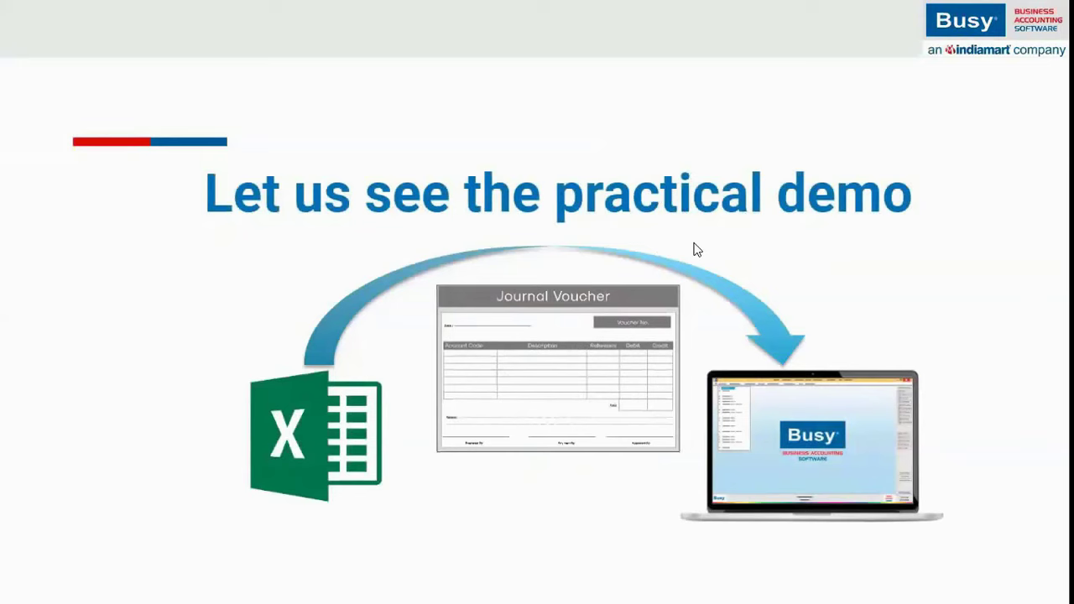
{"action": "key", "text": "alt+Tab"}
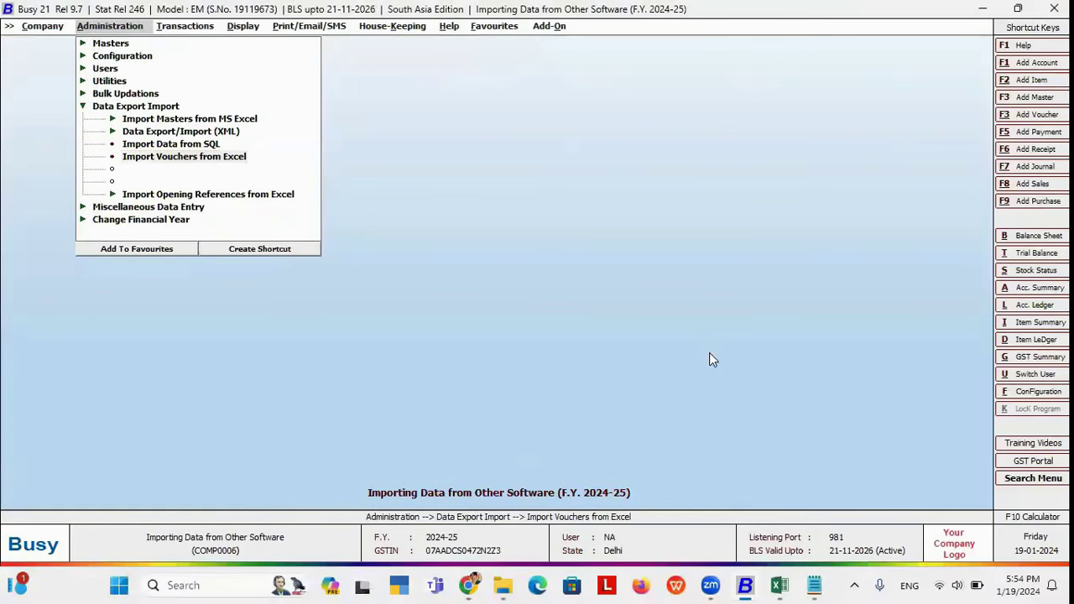
Step: Open the voucher import from Excel again and set the voucher type to Journal
{"action": "key", "text": "Return"}
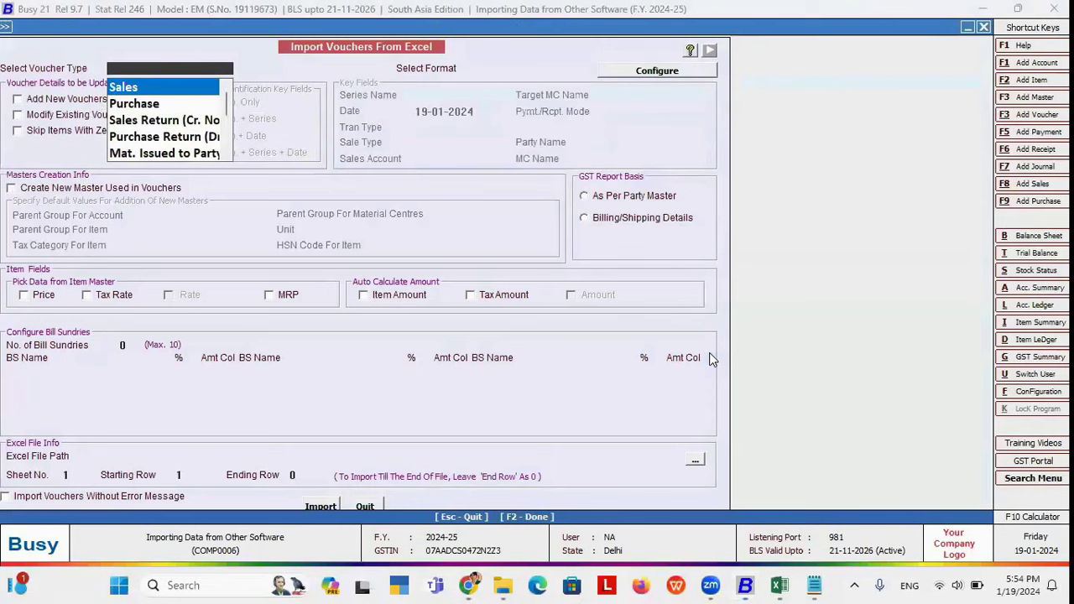
{"action": "key", "text": "Down"}
{"action": "key", "text": "Down"}
{"action": "key", "text": "Down"}
{"action": "key", "text": "Down"}
{"action": "key", "text": "Down"}
{"action": "key", "text": "Down"}
{"action": "key", "text": "Down"}
{"action": "type", "text": "jou"}
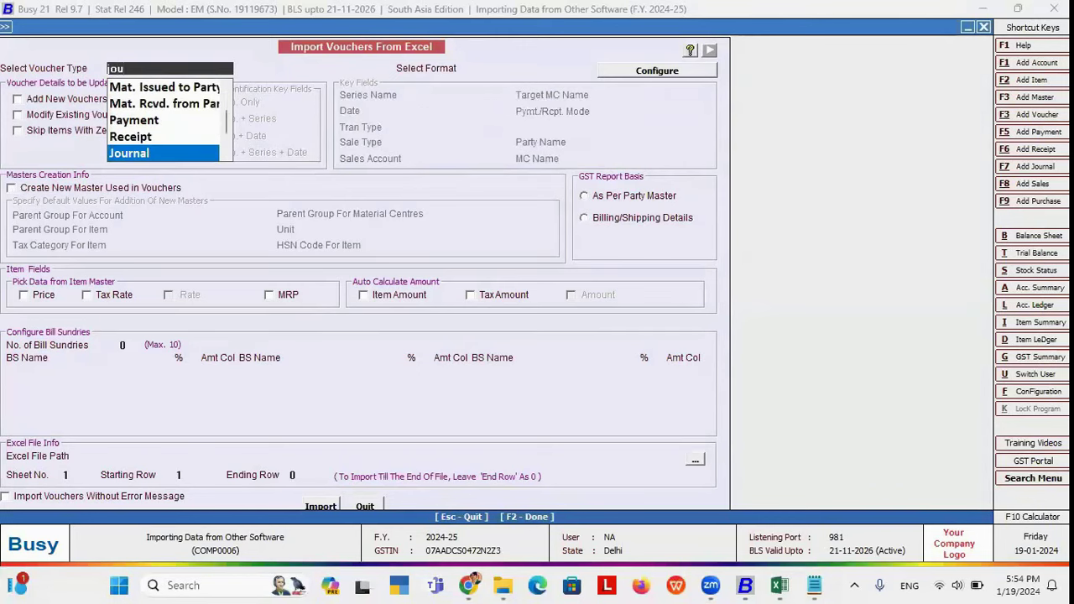
{"action": "key", "text": "Return"}
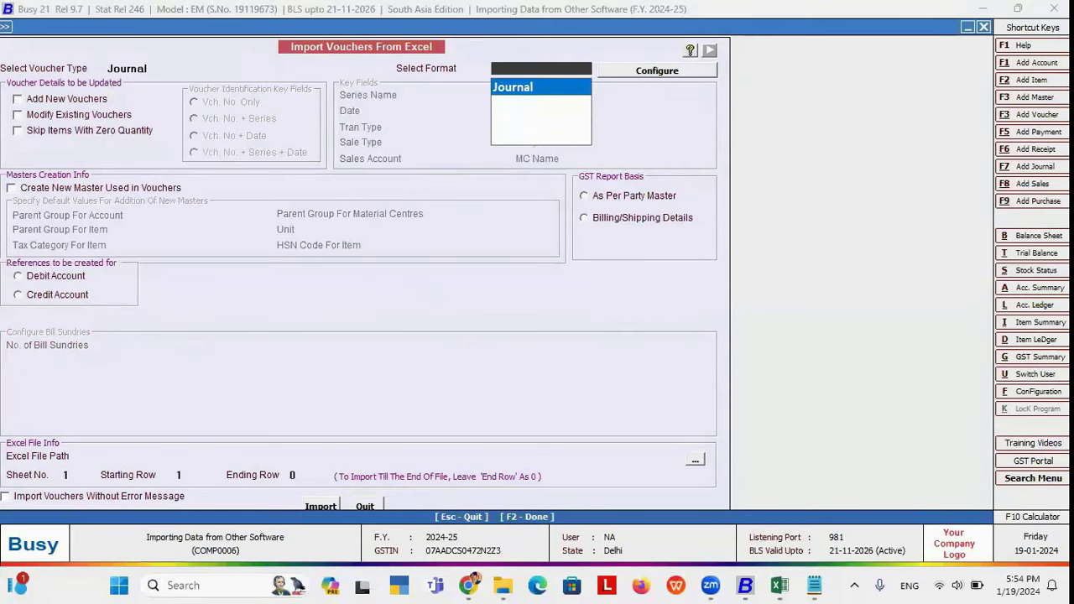
Step: Open the column configuration of the Journal format for importing vouchers from Excel
{"action": "left_click", "coordinate": [660, 72]}
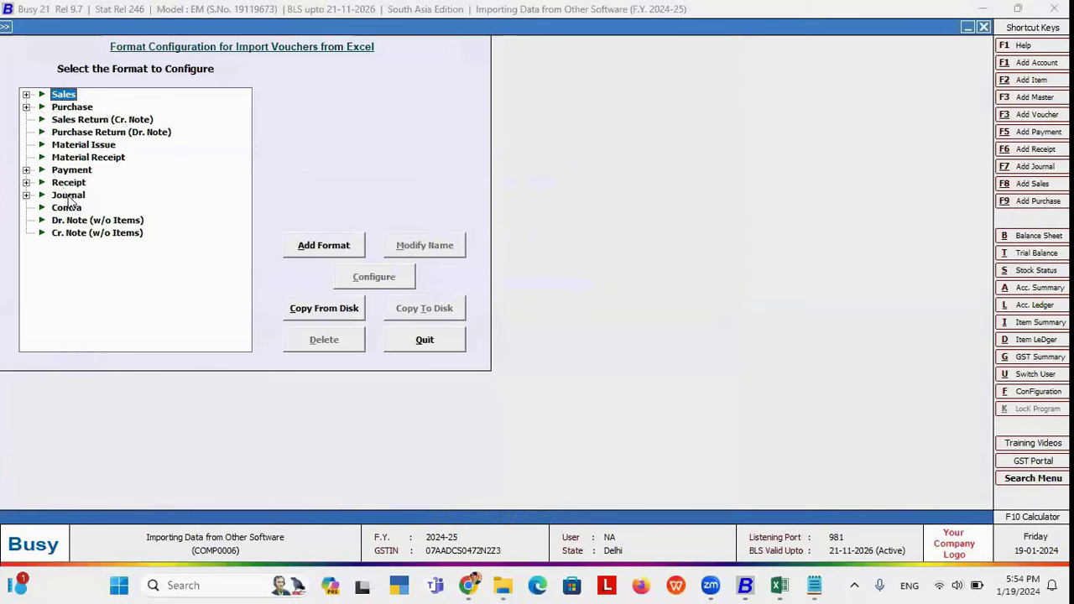
{"action": "double_click", "coordinate": [68, 195]}
{"action": "left_click", "coordinate": [88, 208]}
{"action": "left_click", "coordinate": [371, 277]}
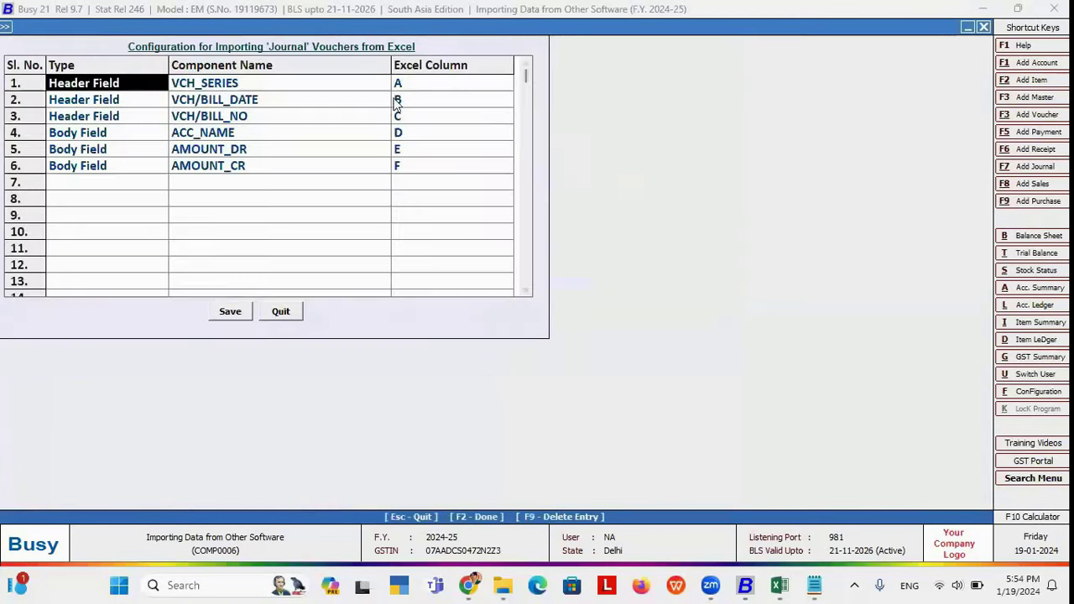
Step: Switch to the Excel workbook's Journal sheet and examine the date, voucher number and account columns of voucher JV001
{"action": "left_click", "coordinate": [779, 584]}
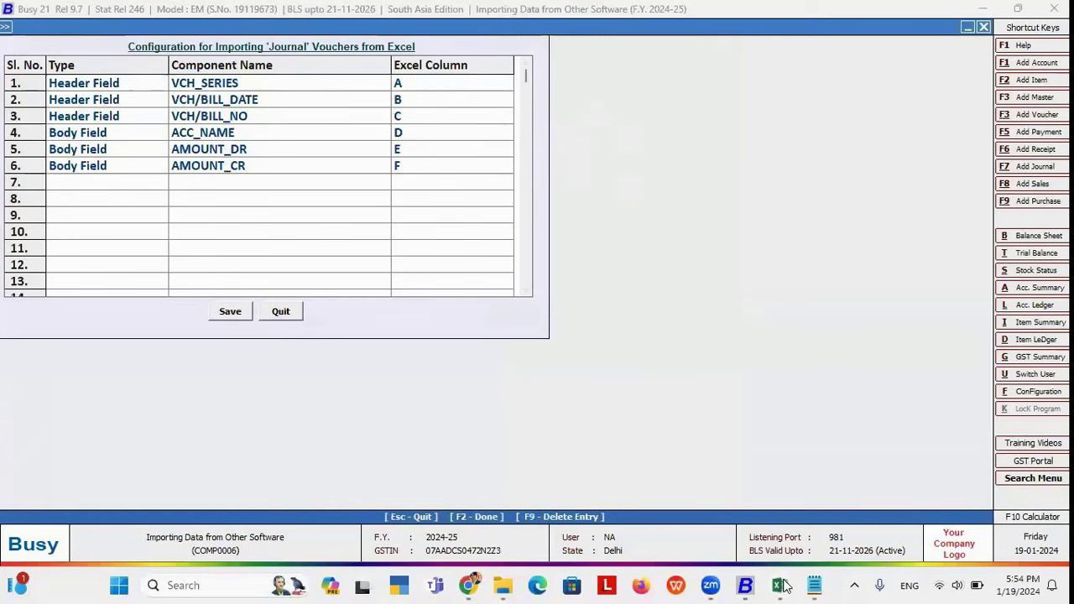
{"action": "left_click", "coordinate": [453, 539]}
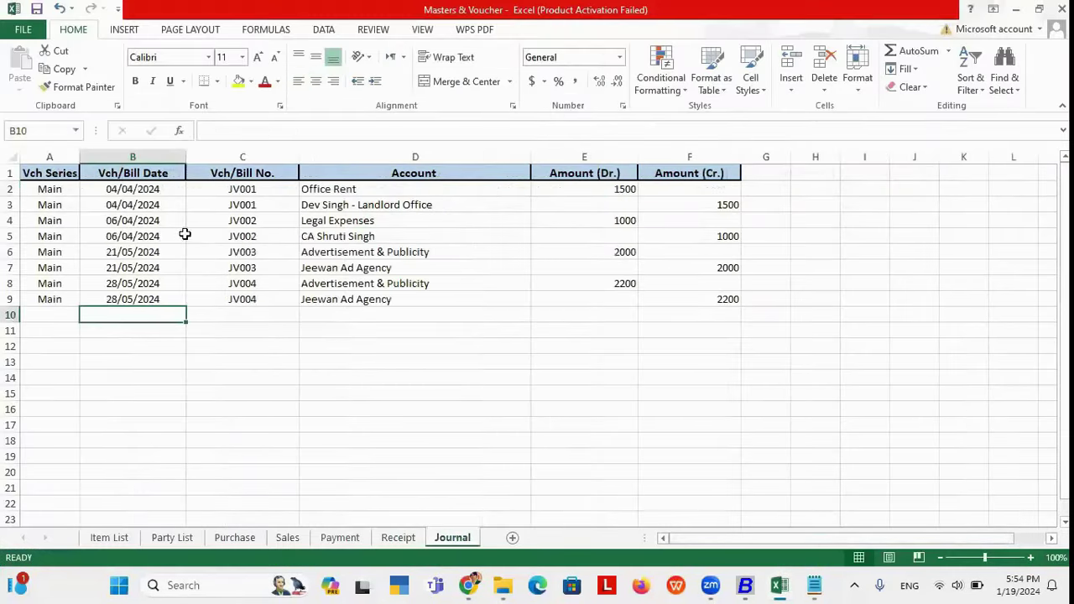
{"action": "left_click", "coordinate": [151, 191]}
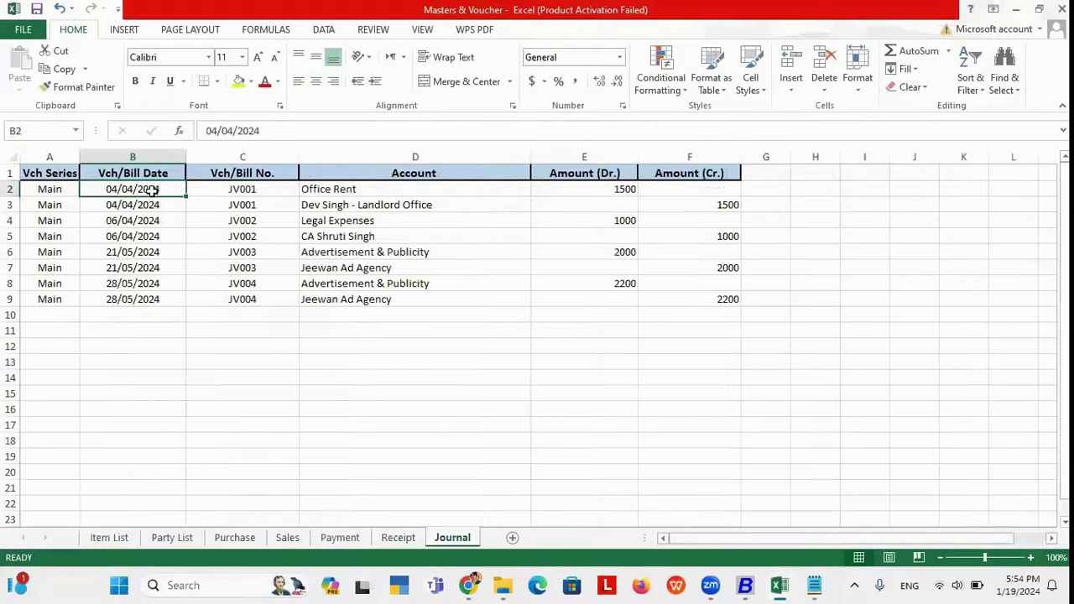
{"action": "left_click", "coordinate": [352, 191]}
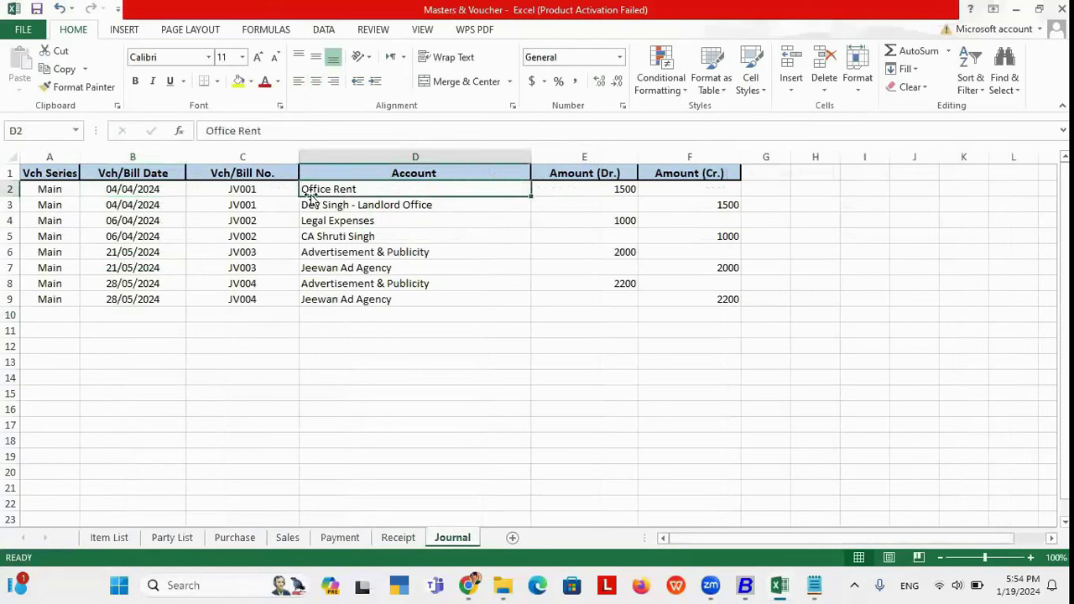
{"action": "left_click", "coordinate": [232, 193]}
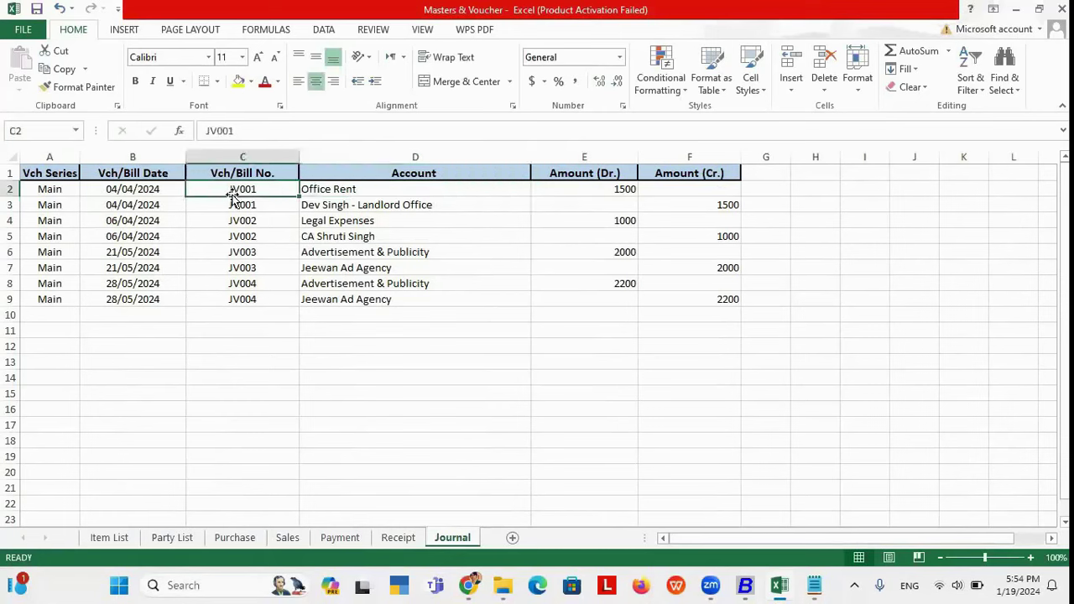
{"action": "left_click", "coordinate": [334, 188]}
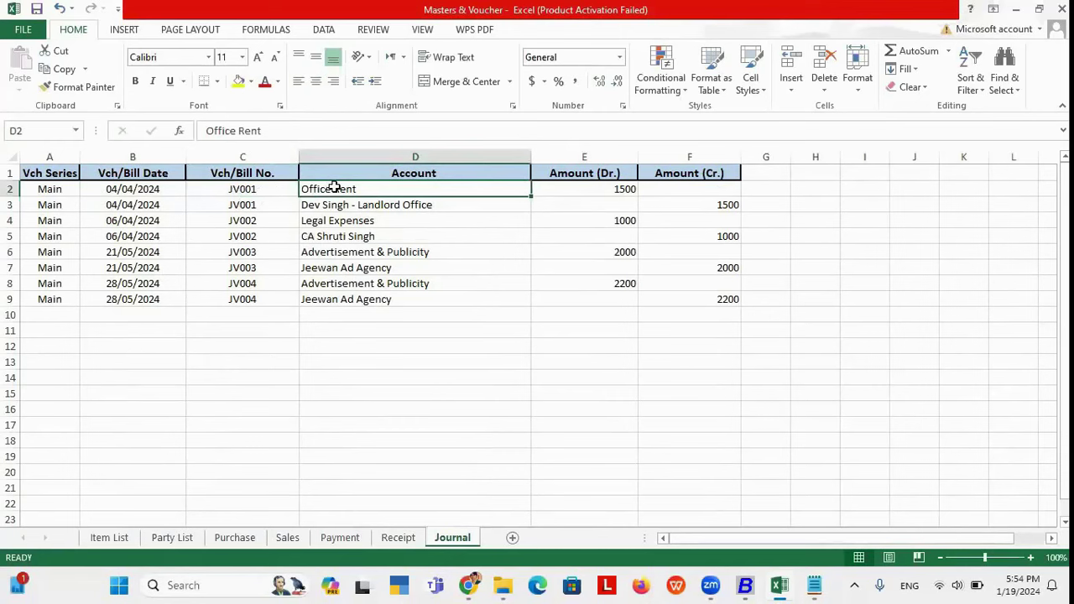
{"action": "left_click", "coordinate": [389, 216]}
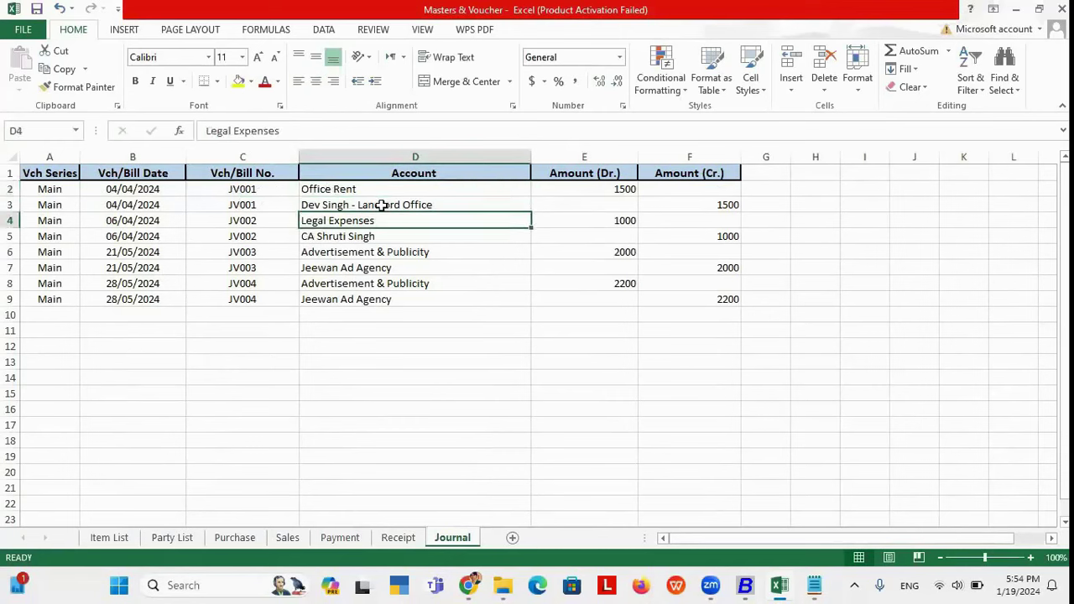
{"action": "left_click", "coordinate": [369, 205]}
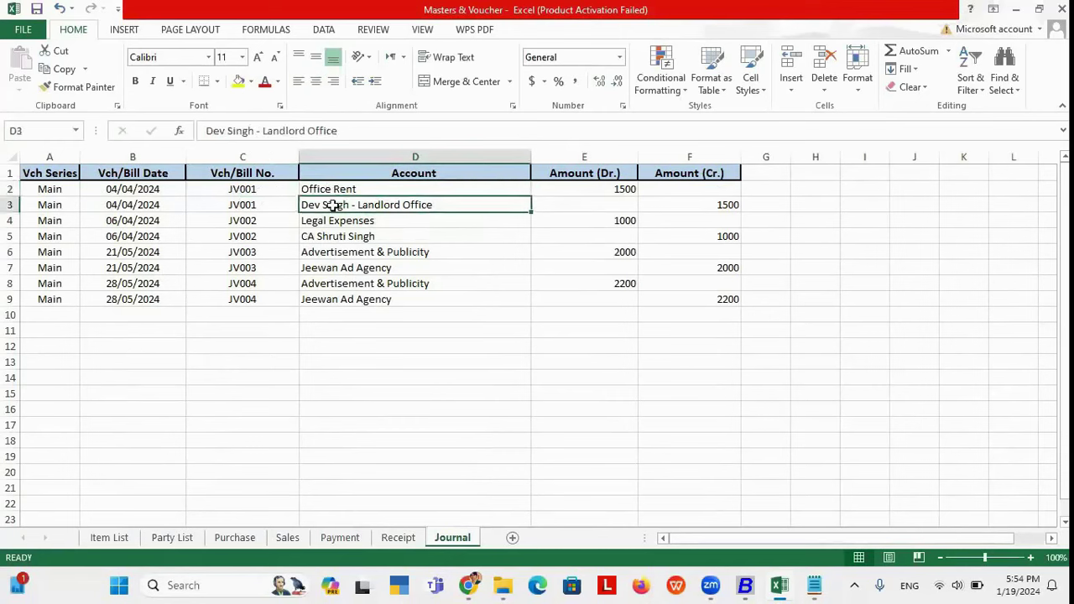
Step: Check how voucher JV001 places its debit and credit accounts on separate rows with their Dr. and Cr. amounts
{"action": "left_click", "coordinate": [247, 186]}
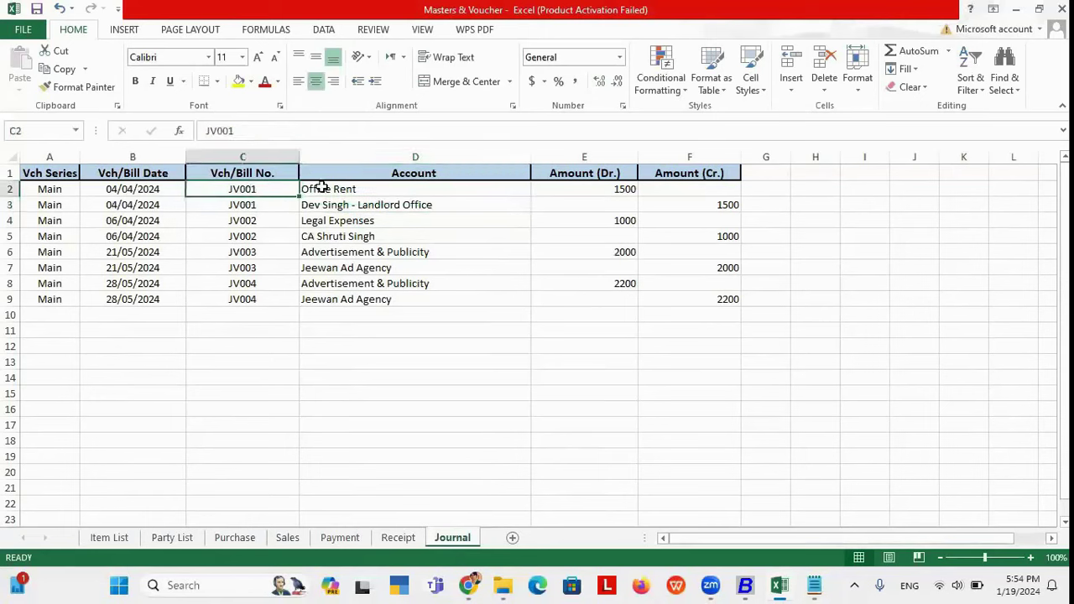
{"action": "left_click", "coordinate": [369, 188]}
{"action": "left_click", "coordinate": [617, 185]}
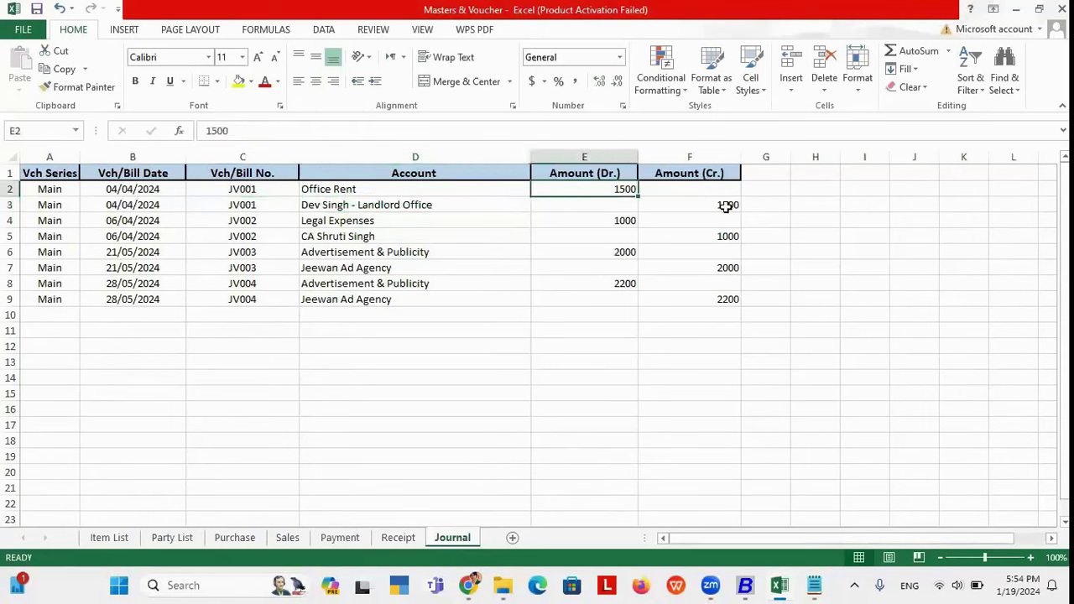
{"action": "left_click", "coordinate": [729, 205]}
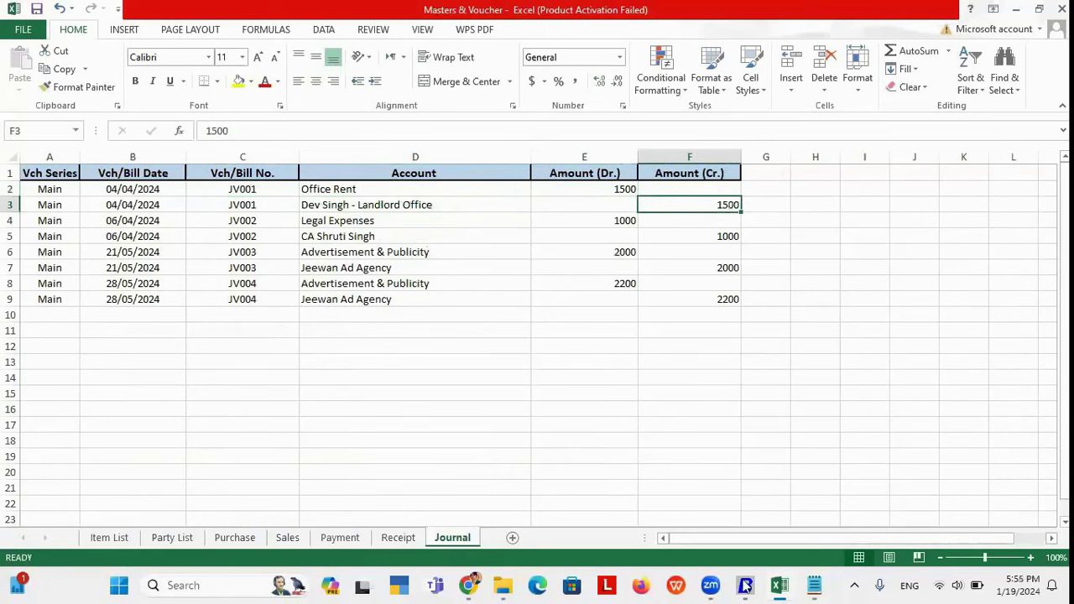
{"action": "mouse_move", "coordinate": [746, 585]}
{"action": "left_click", "coordinate": [414, 190]}
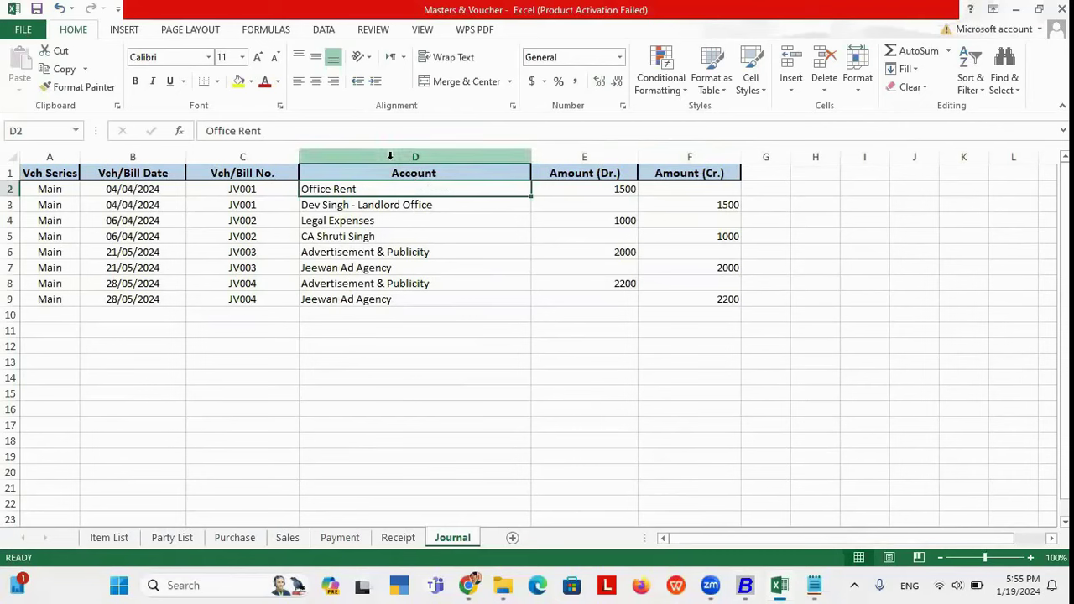
{"action": "left_click", "coordinate": [367, 206]}
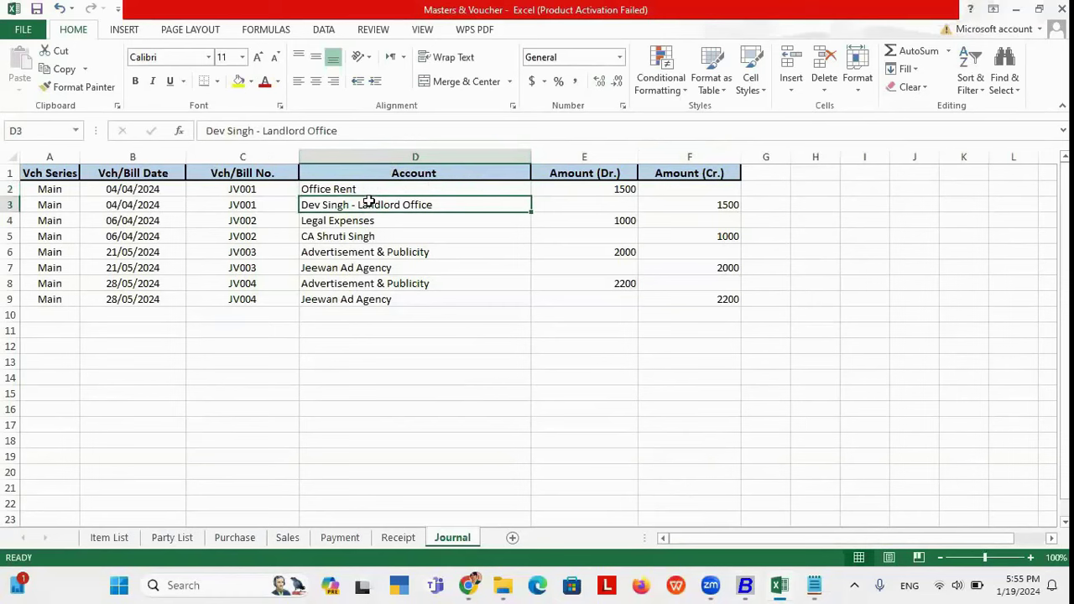
{"action": "left_click", "coordinate": [616, 191]}
{"action": "left_click", "coordinate": [723, 211]}
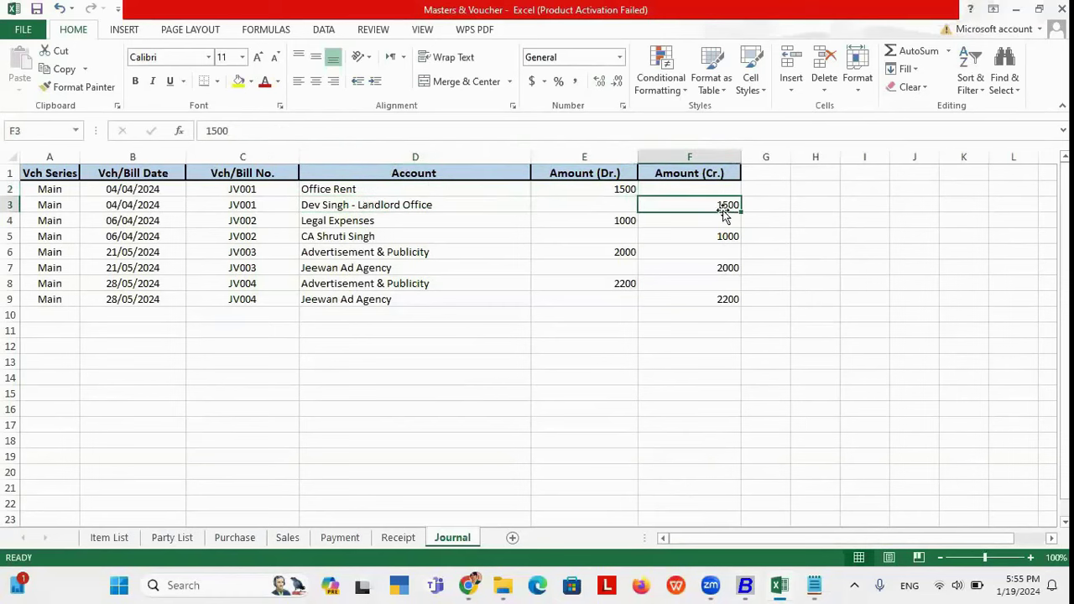
Step: Switch back to Busy, review the Excel columns mapped to AMOUNT_DR and AMOUNT_CR, and close the Journal format configuration
{"action": "left_click", "coordinate": [745, 584]}
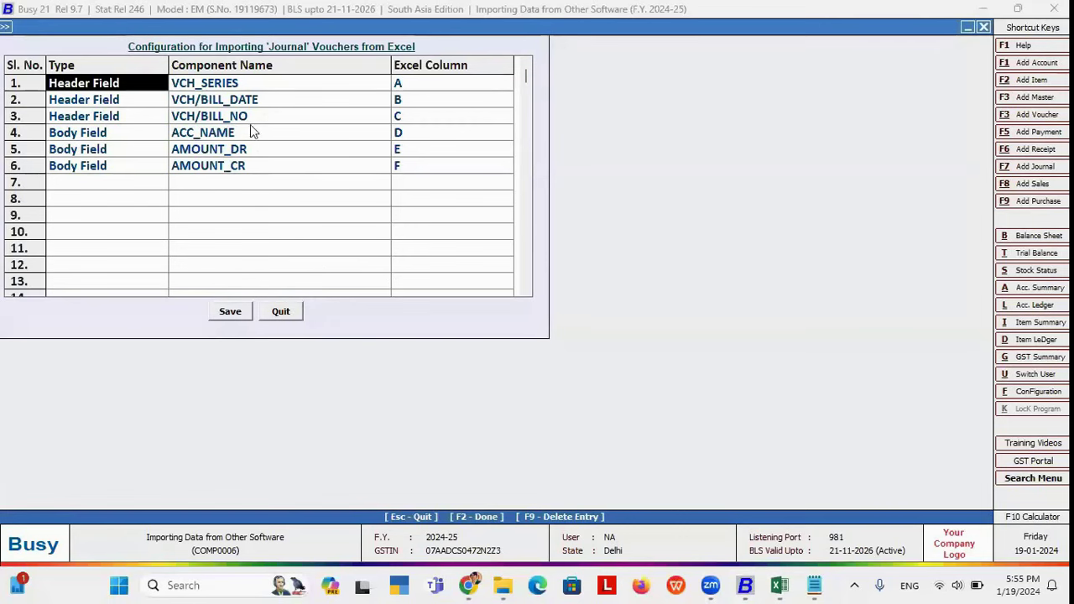
{"action": "left_click_drag", "start_coordinate": [248, 134], "coordinate": [265, 151]}
{"action": "left_click", "coordinate": [265, 151]}
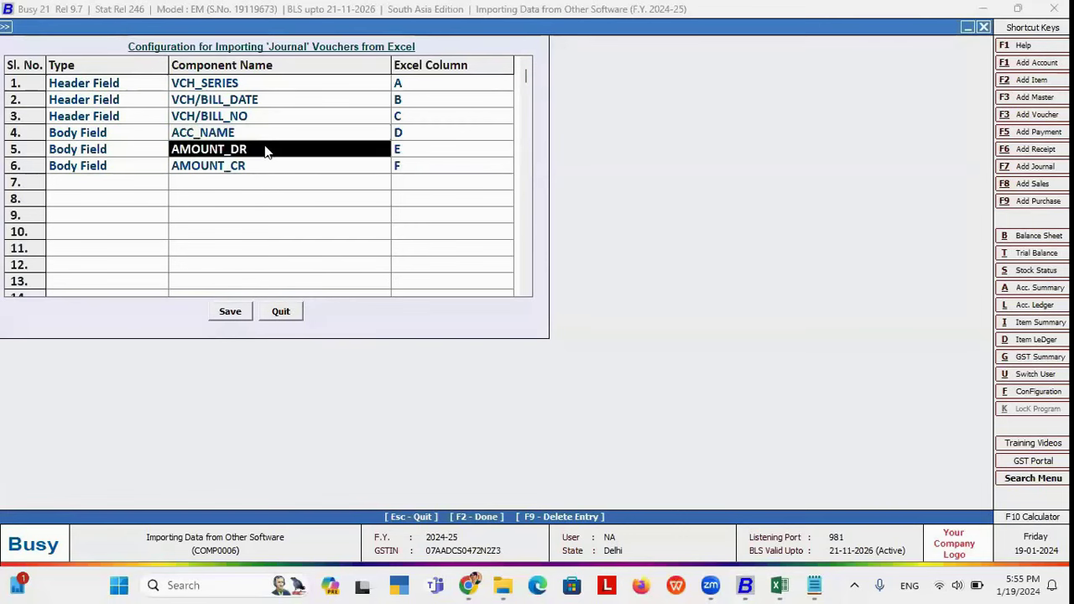
{"action": "left_click", "coordinate": [417, 154]}
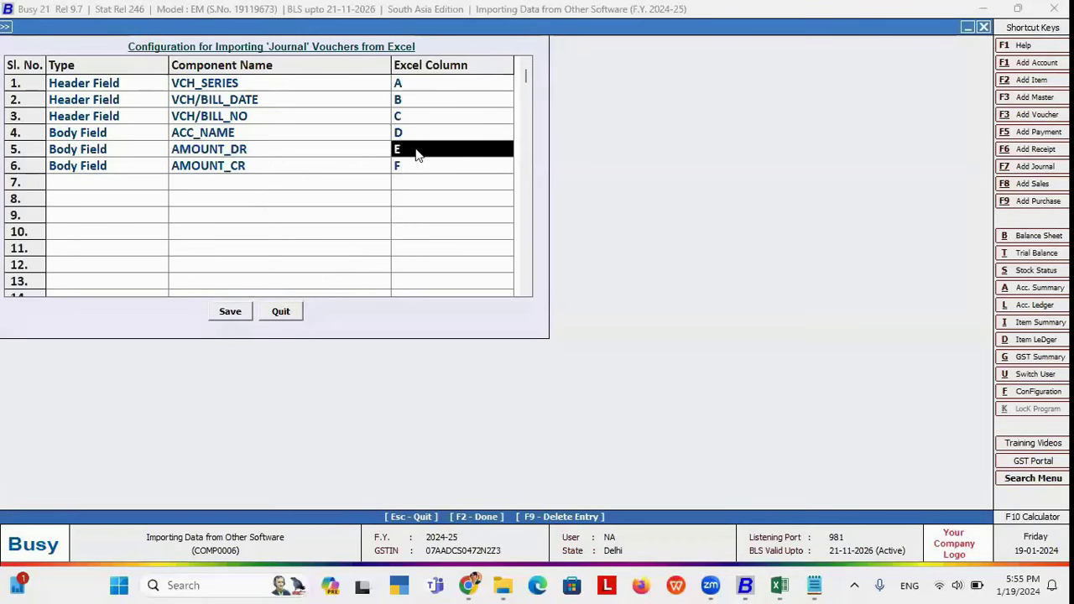
{"action": "left_click", "coordinate": [315, 168]}
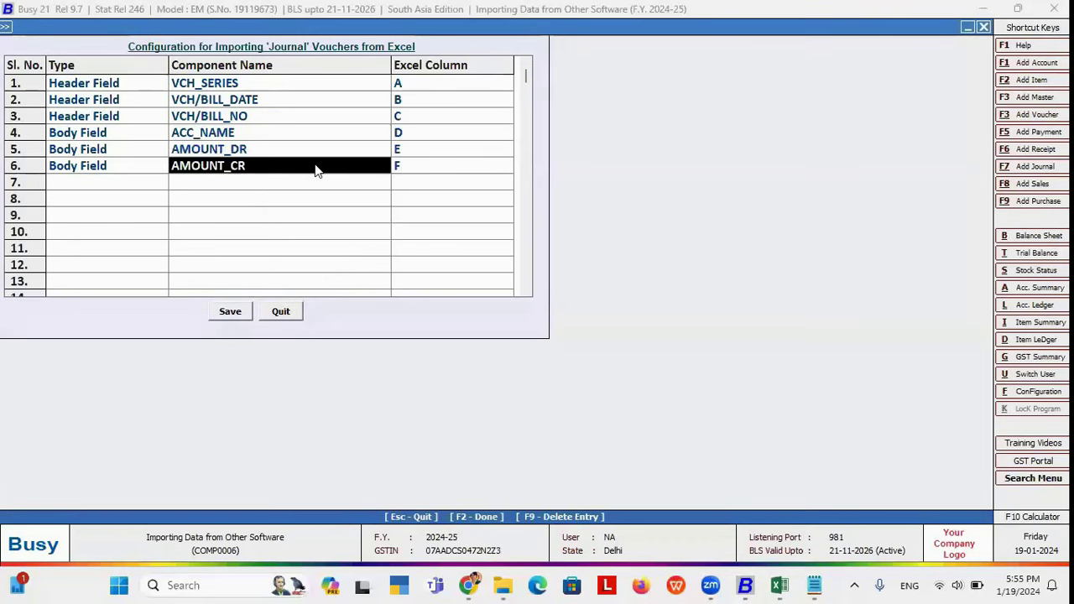
{"action": "left_click", "coordinate": [408, 172]}
{"action": "key", "text": "F2"}
{"action": "key", "text": "Escape"}
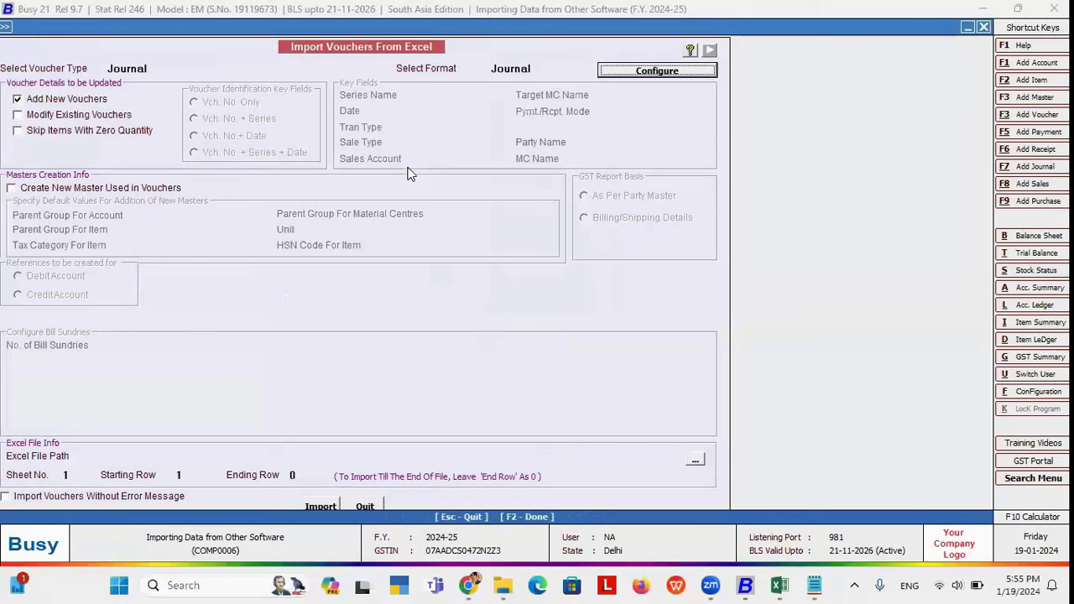
Step: Choose the workbook Copy of Masters & Voucher from the Desktop as the Excel file for the journal import
{"action": "left_click", "coordinate": [694, 460]}
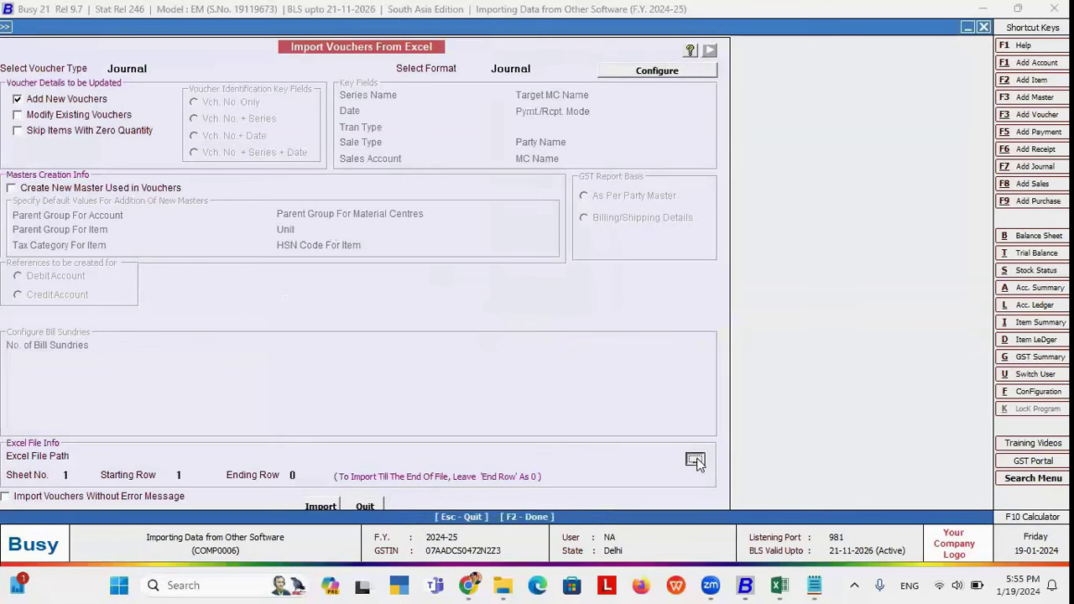
{"action": "left_click", "coordinate": [235, 322]}
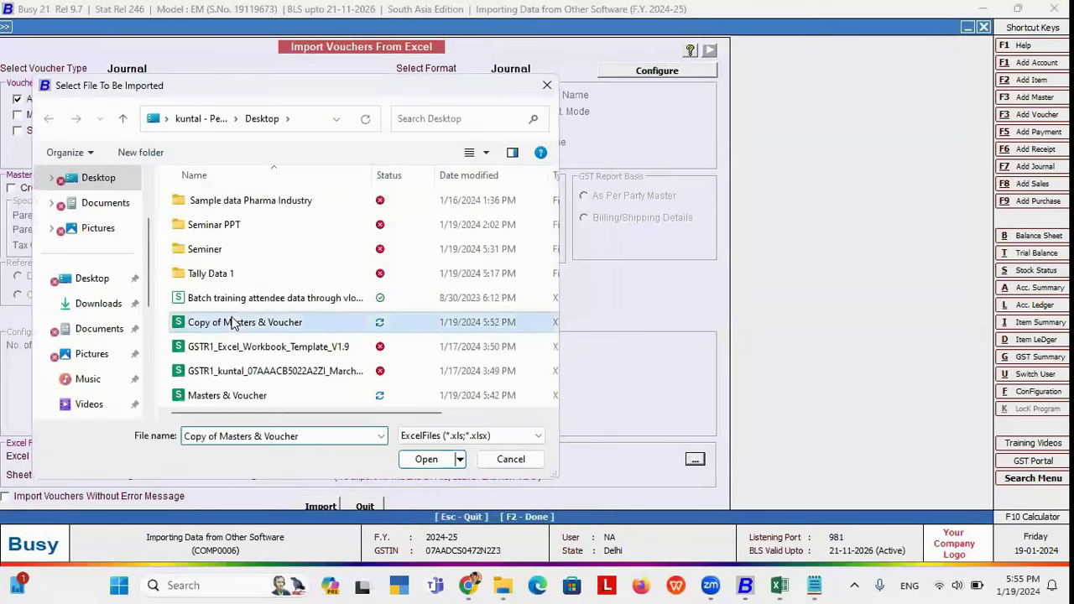
{"action": "left_click", "coordinate": [426, 461]}
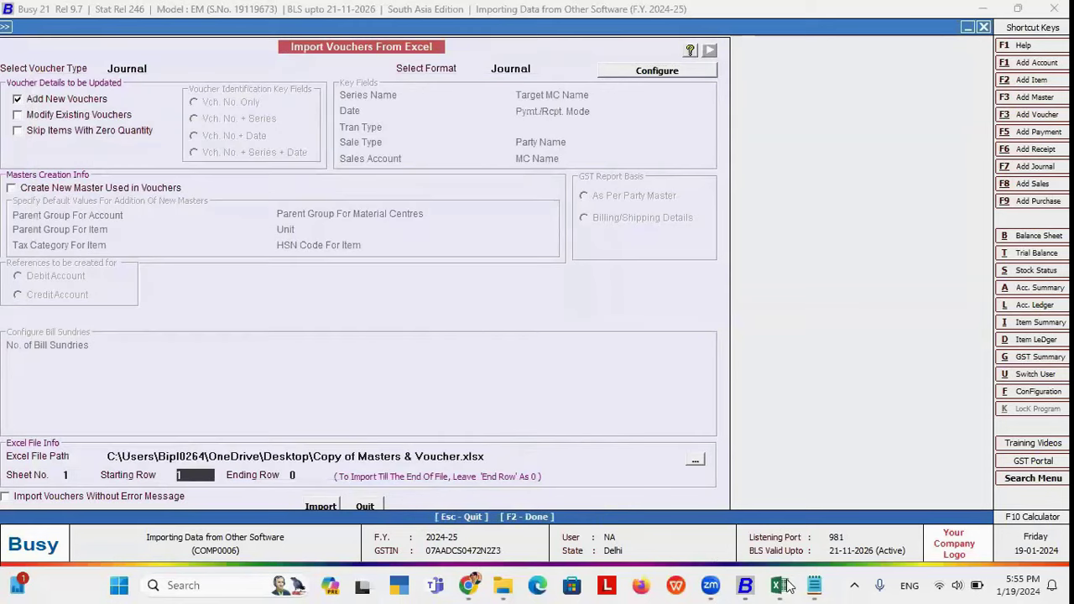
Step: Switch to Excel and check the Journal sheet's position in the workbook and its last data row
{"action": "left_click", "coordinate": [782, 585]}
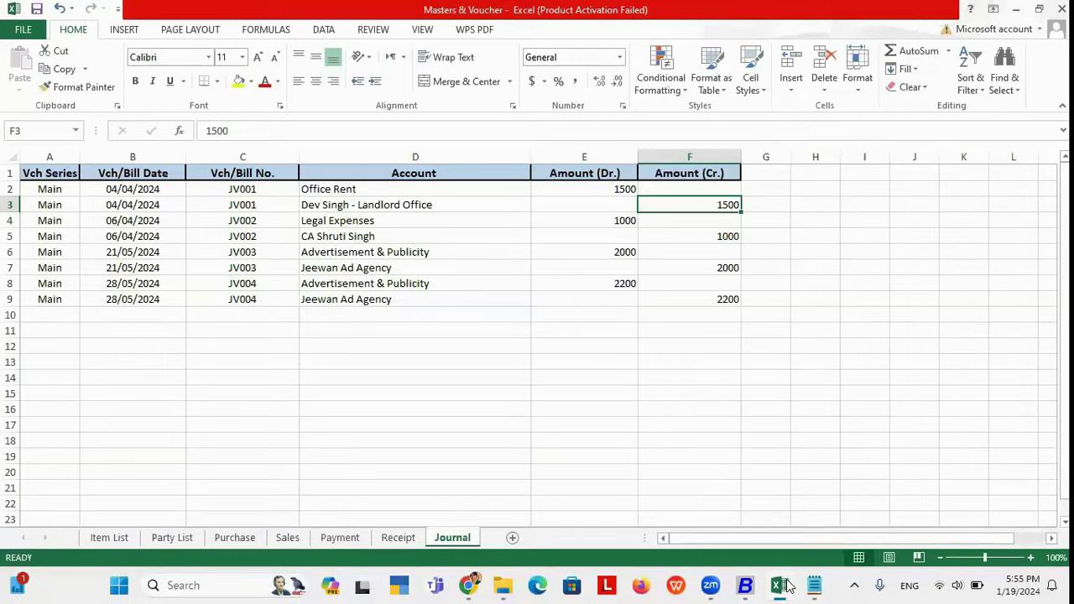
{"action": "left_click", "coordinate": [781, 584]}
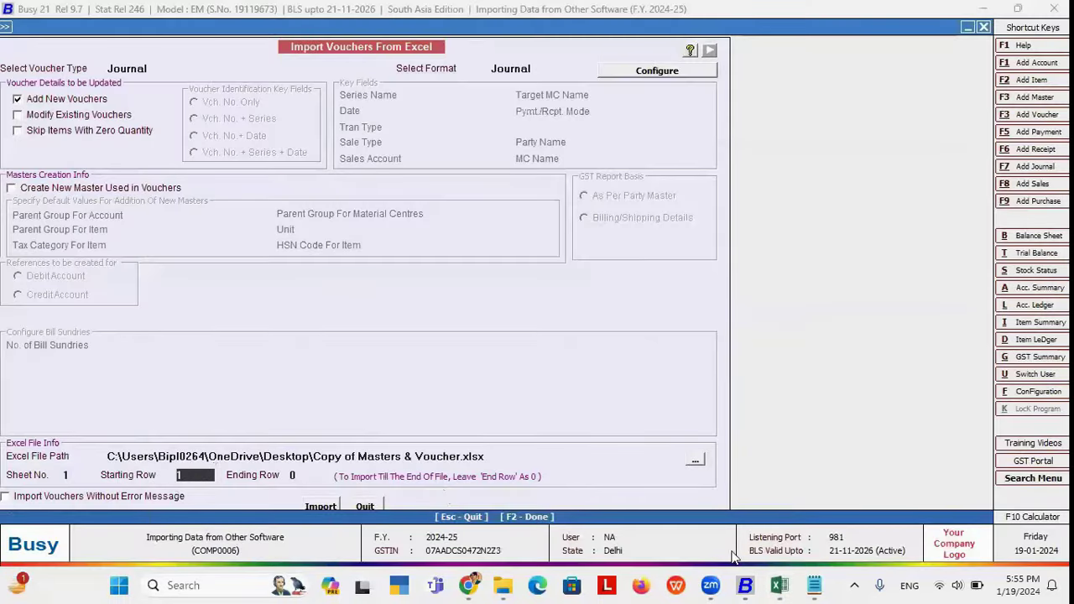
{"action": "left_click", "coordinate": [780, 585]}
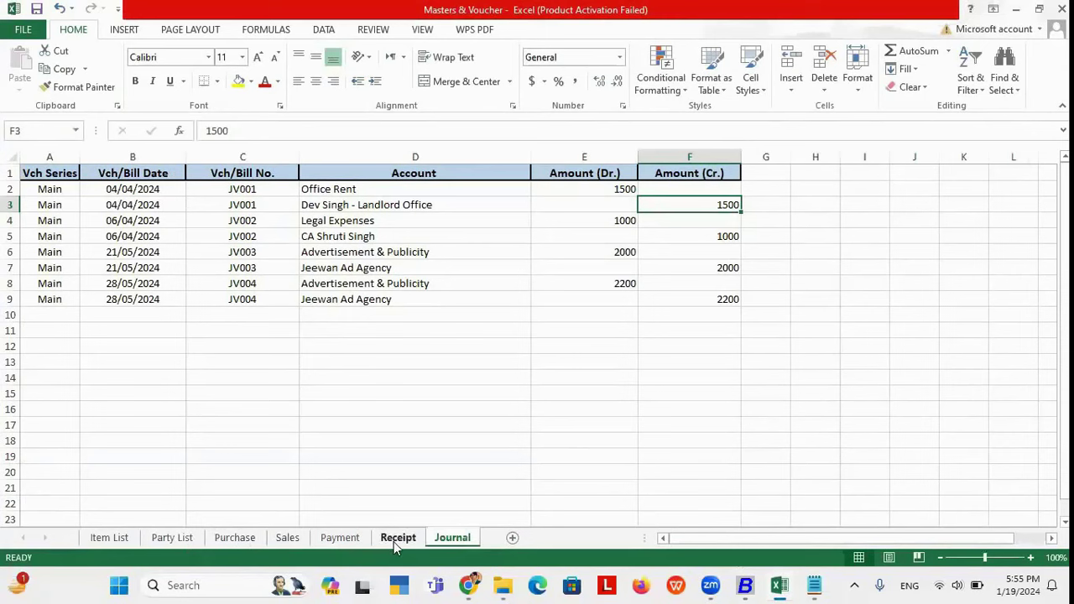
Step: Switch back to Busy and set the import to sheet number 7, starting row 2 and ending row 9
{"action": "left_click", "coordinate": [744, 584]}
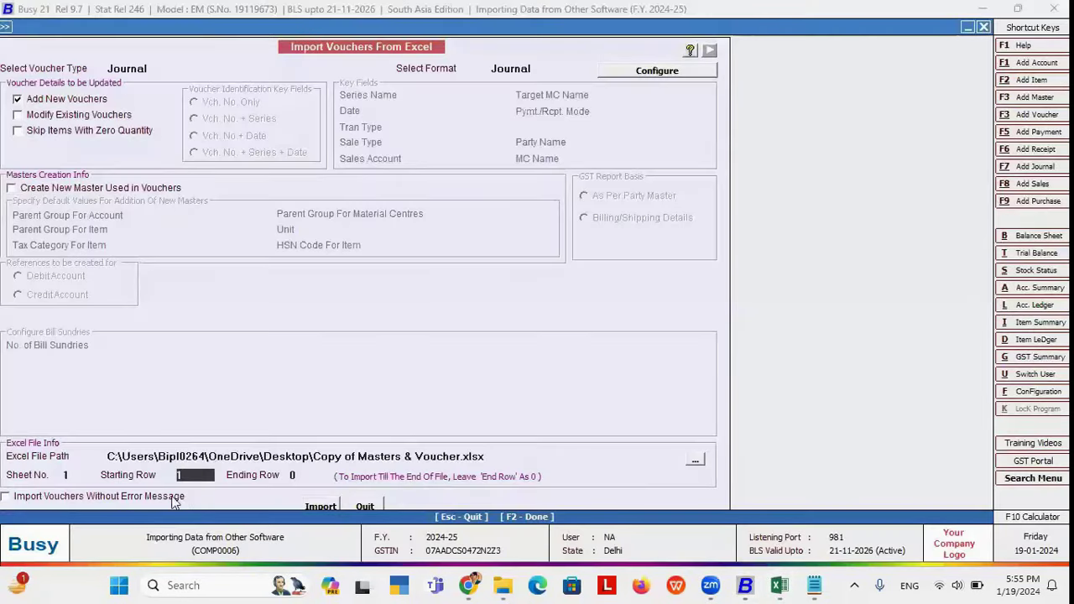
{"action": "left_click", "coordinate": [83, 476]}
{"action": "type", "text": "7"}
{"action": "key", "text": "Return"}
{"action": "type", "text": "2"}
{"action": "key", "text": "Return"}
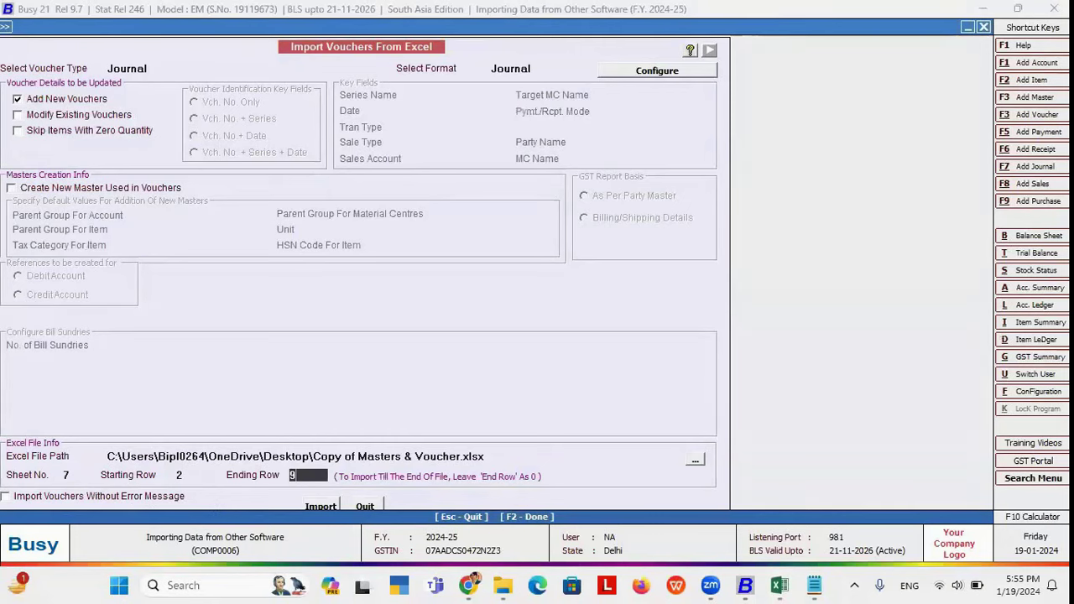
Step: Run the journal voucher import and acknowledge the completion message
{"action": "left_click", "coordinate": [321, 505]}
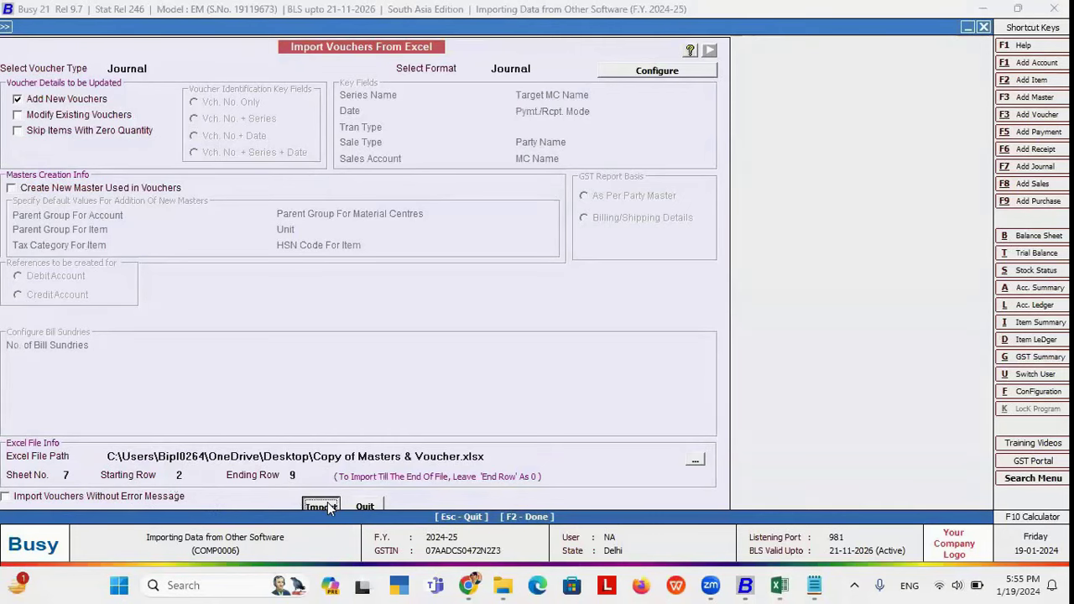
{"action": "left_click", "coordinate": [573, 325]}
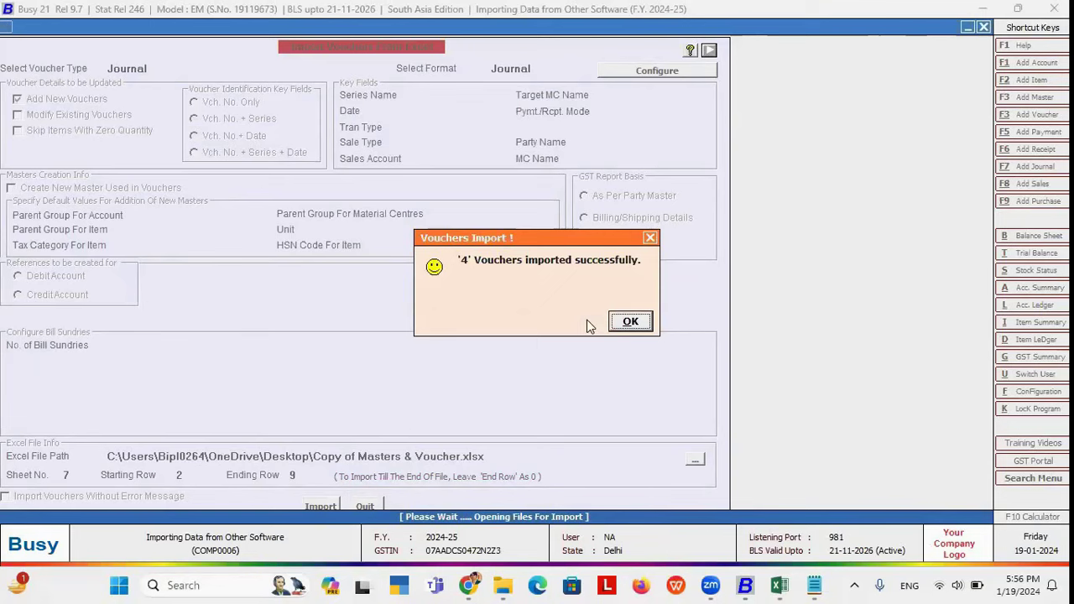
{"action": "left_click", "coordinate": [632, 325]}
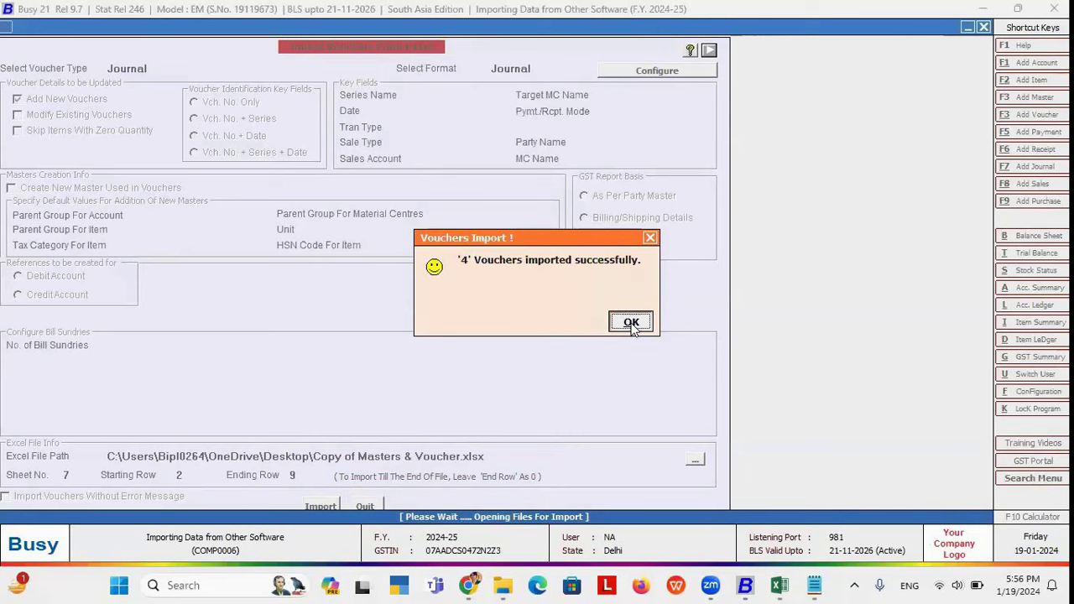